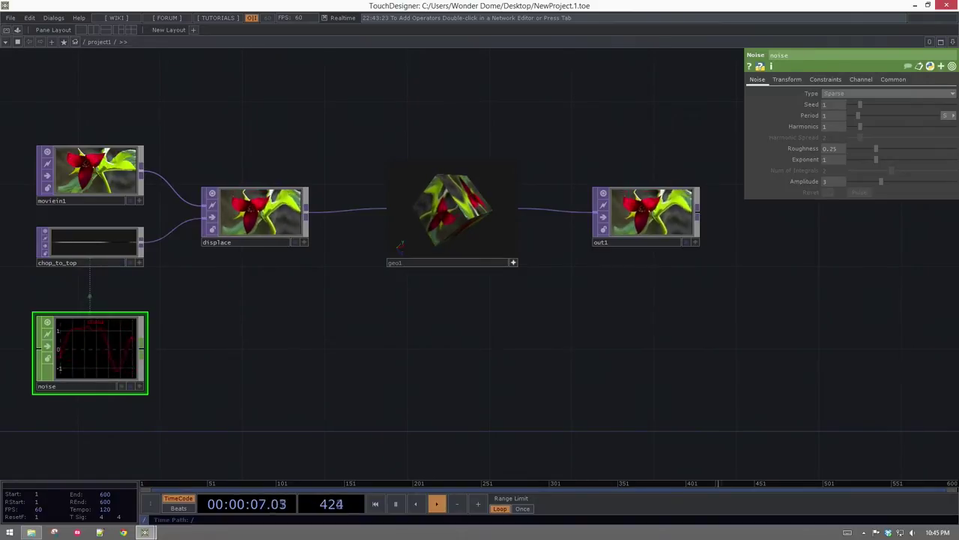
- Delete all six default operators from the project1 network
{"action": "scroll", "coordinate": [177, 141], "scroll_direction": "down", "scroll_amount": 3}
{"action": "left_click_drag", "start_coordinate": [190, 120], "coordinate": [213, 148]}
{"action": "right_click_drag", "start_coordinate": [128, 141], "coordinate": [427, 292]}
{"action": "left_click_drag", "start_coordinate": [426, 297], "coordinate": [425, 296]}
{"action": "key", "text": "Delete"}
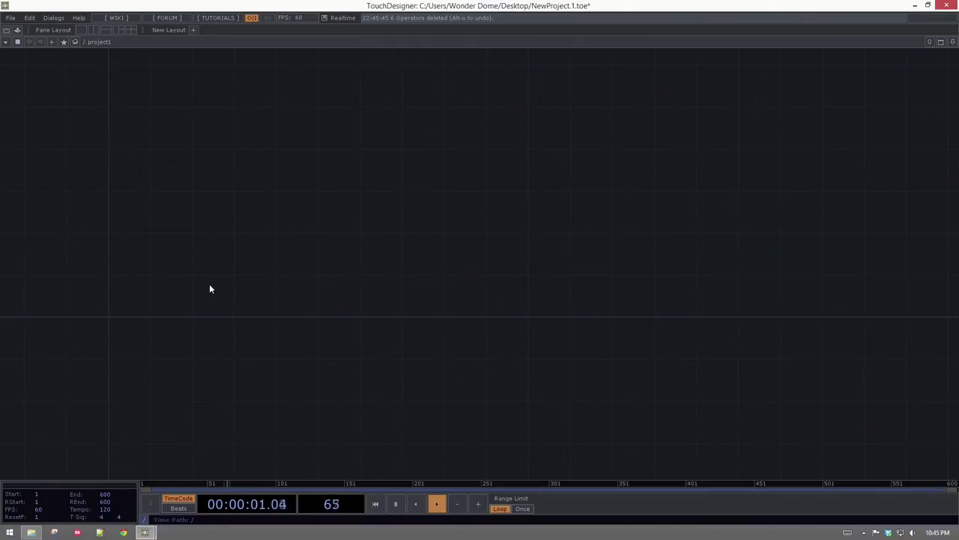
- Add a Container component at the centre of the empty project1 network
{"action": "key", "text": "h"}
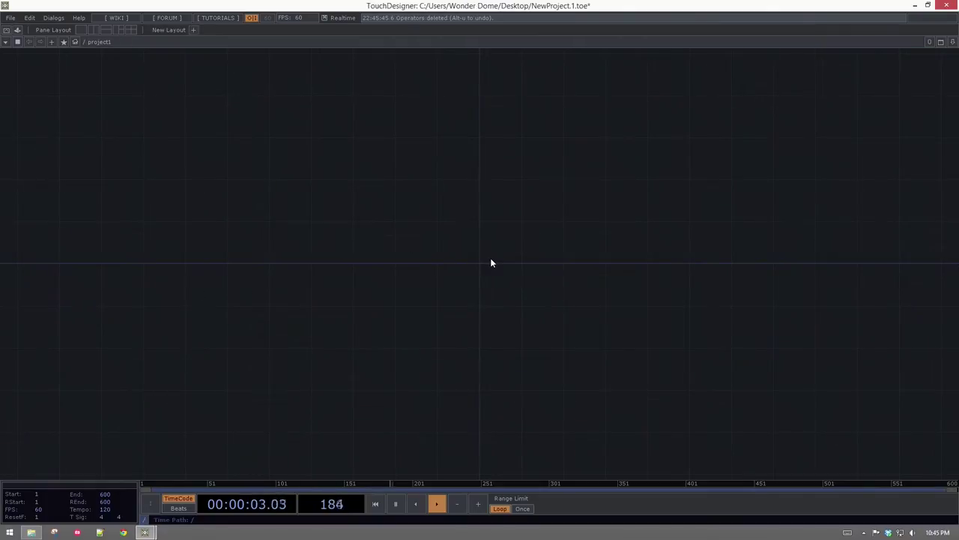
{"action": "key", "text": "Tab"}
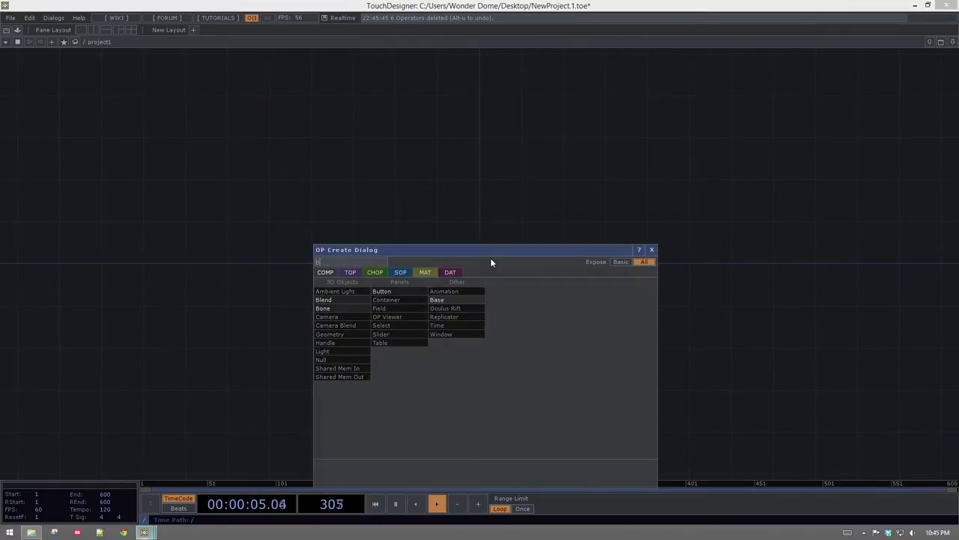
{"action": "type", "text": "con"}
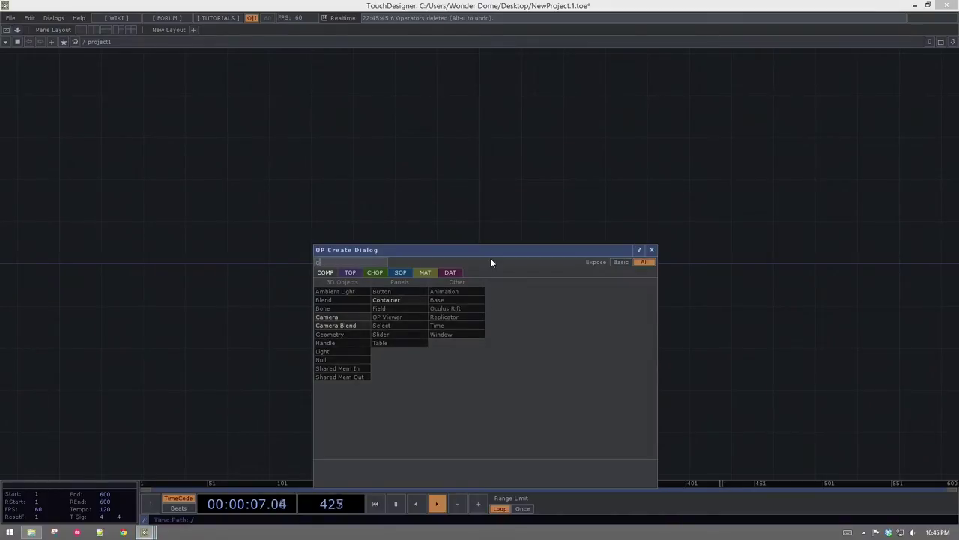
{"action": "left_click", "coordinate": [418, 299]}
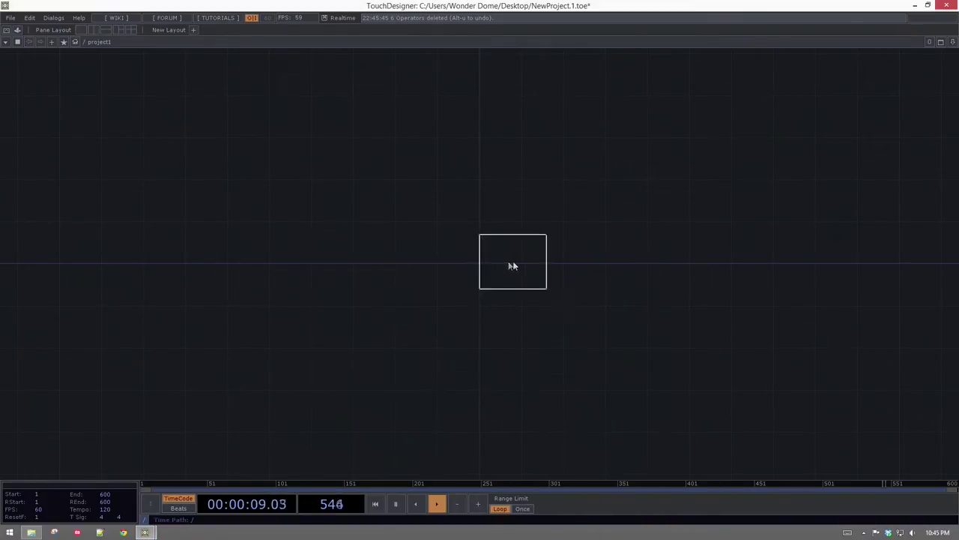
{"action": "left_click", "coordinate": [484, 260]}
- Rename the new container as audio and enter its network
{"action": "scroll", "coordinate": [461, 272], "scroll_direction": "up", "scroll_amount": 3}
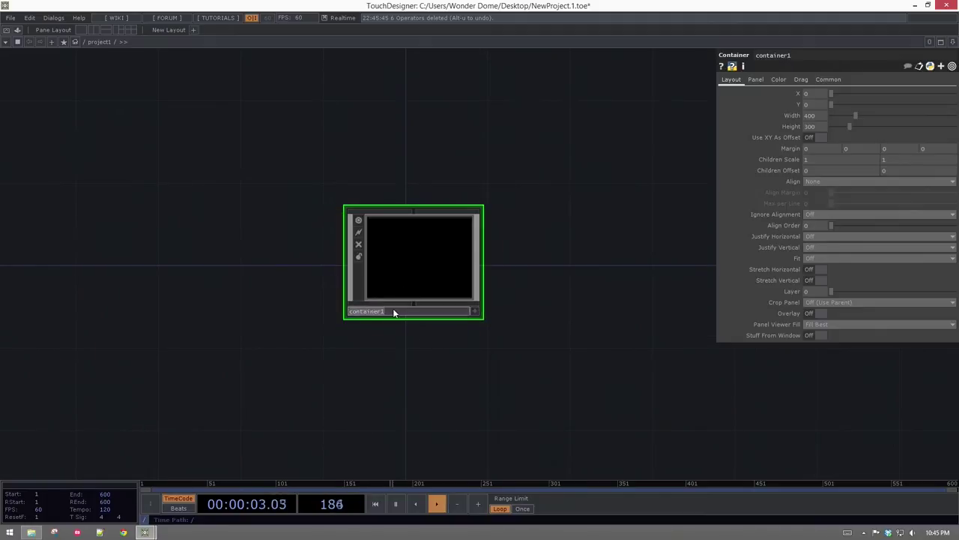
{"action": "type", "text": "audio"}
{"action": "key", "text": "Return"}
{"action": "scroll", "coordinate": [469, 269], "scroll_direction": "up", "scroll_amount": 6}
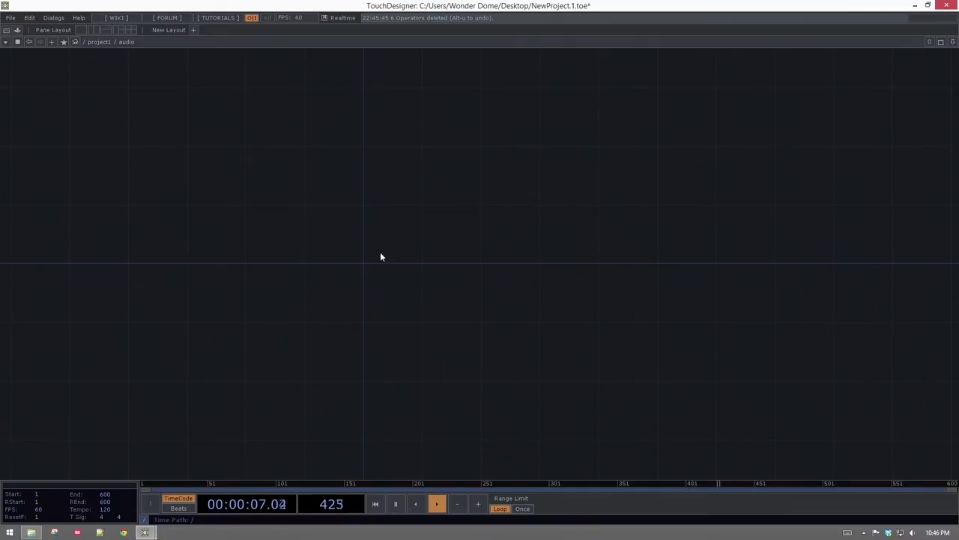
- Add an Audio Device In CHOP to the upper part of the empty audio network
{"action": "key", "text": "h"}
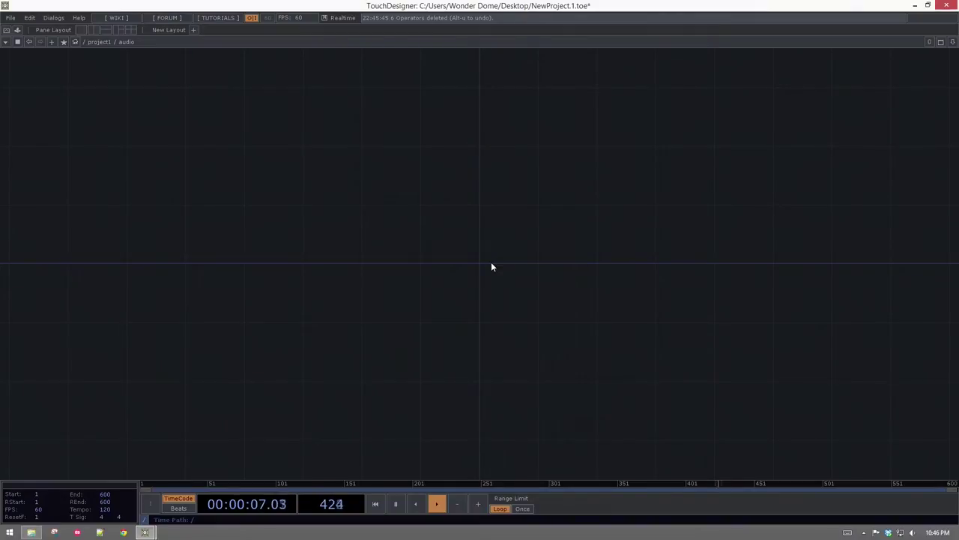
{"action": "key", "text": "Tab"}
{"action": "left_click", "coordinate": [375, 276]}
{"action": "type", "text": "aud"}
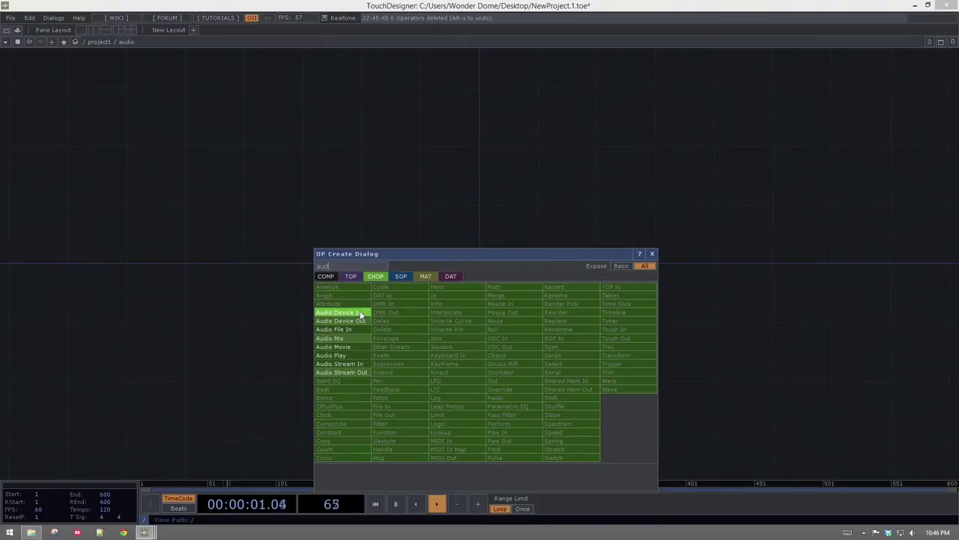
{"action": "left_click", "coordinate": [360, 312]}
{"action": "left_click", "coordinate": [384, 201]}
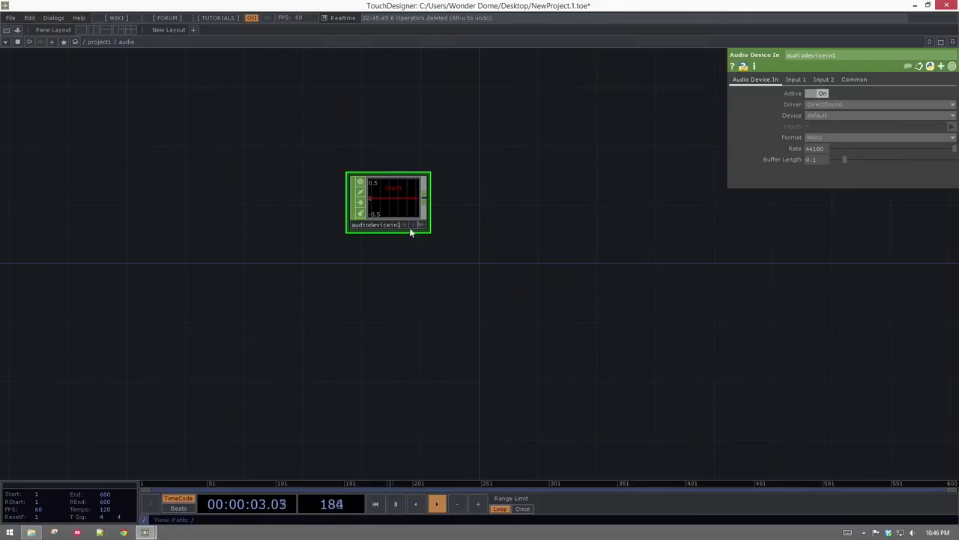
- Add an Audio File In CHOP directly below the Audio Device In operator
{"action": "key", "text": "Tab"}
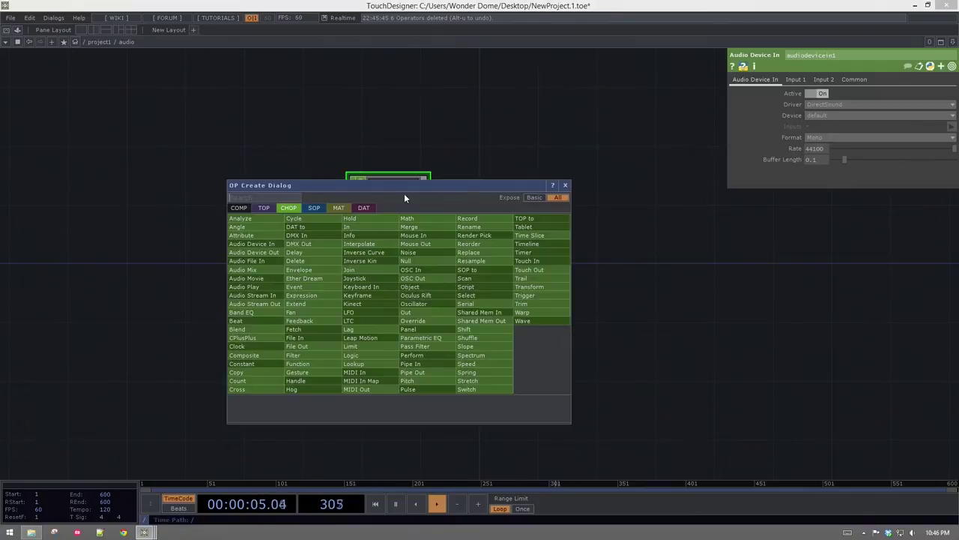
{"action": "type", "text": "a"}
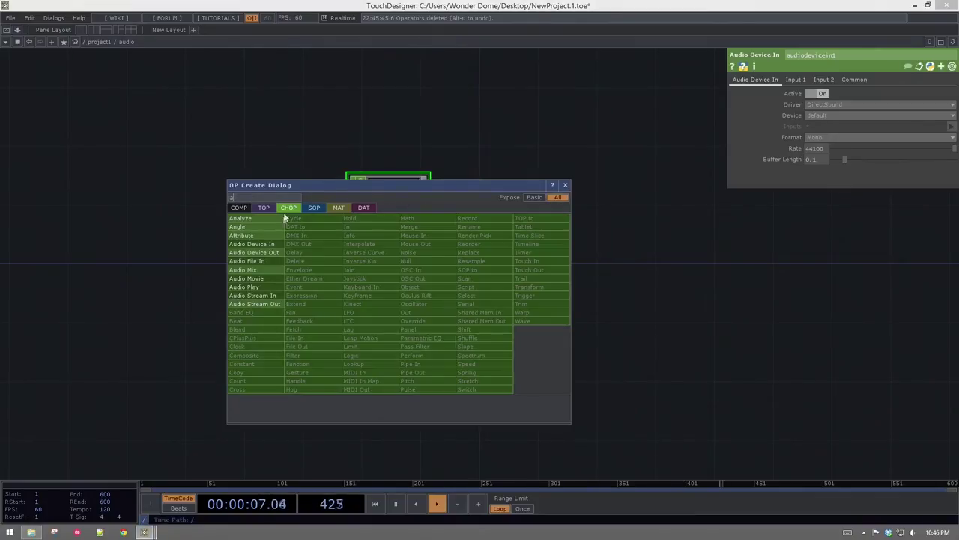
{"action": "left_click", "coordinate": [254, 252]}
{"action": "left_click", "coordinate": [385, 279]}
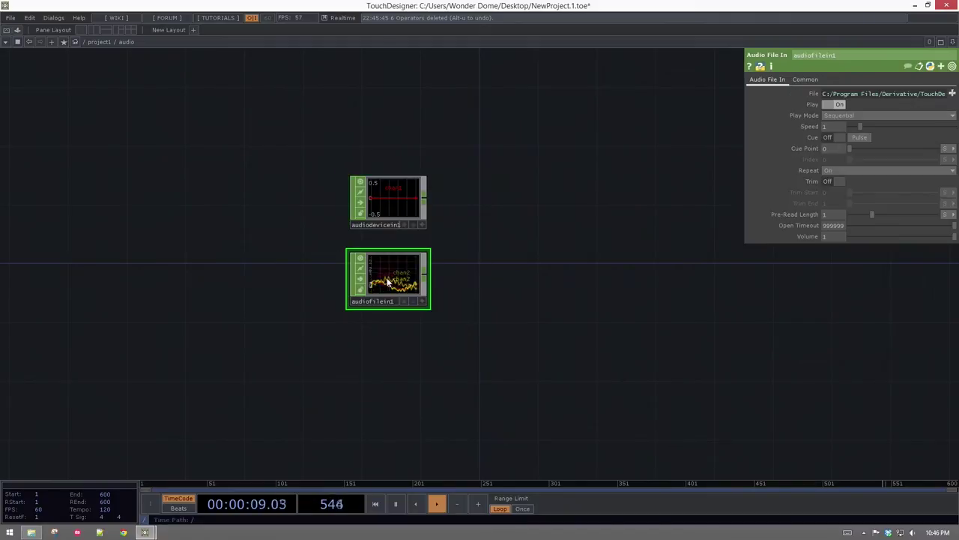
- Select the Audio Device In operator and compare its waveform and parameters with the Audio File In operator
{"action": "scroll", "coordinate": [400, 250], "scroll_direction": "up", "scroll_amount": 5}
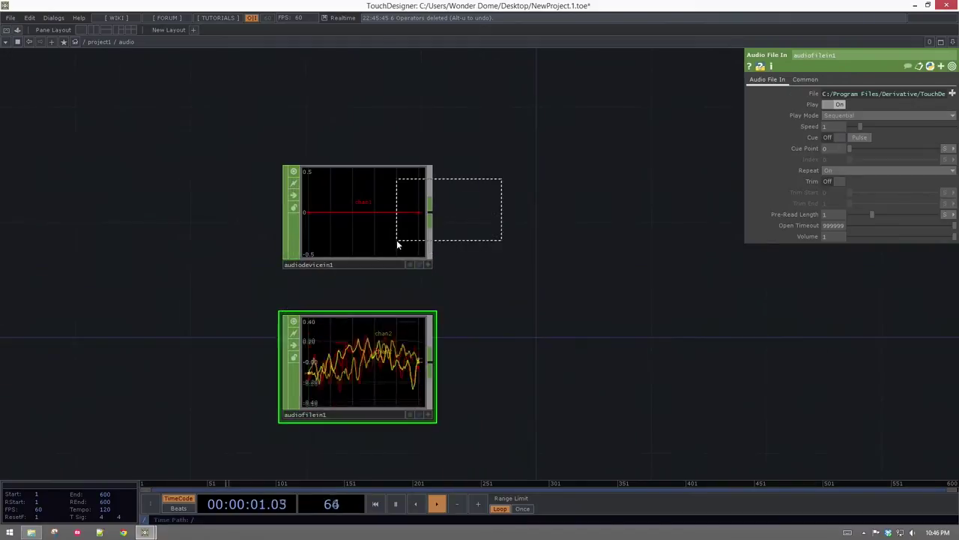
{"action": "left_click", "coordinate": [396, 239]}
{"action": "left_click_drag", "start_coordinate": [359, 335], "coordinate": [454, 381], "text": "shift"}
{"action": "left_click_drag", "start_coordinate": [521, 342], "coordinate": [428, 274]}
{"action": "scroll", "coordinate": [350, 184], "scroll_direction": "up", "scroll_amount": 3}
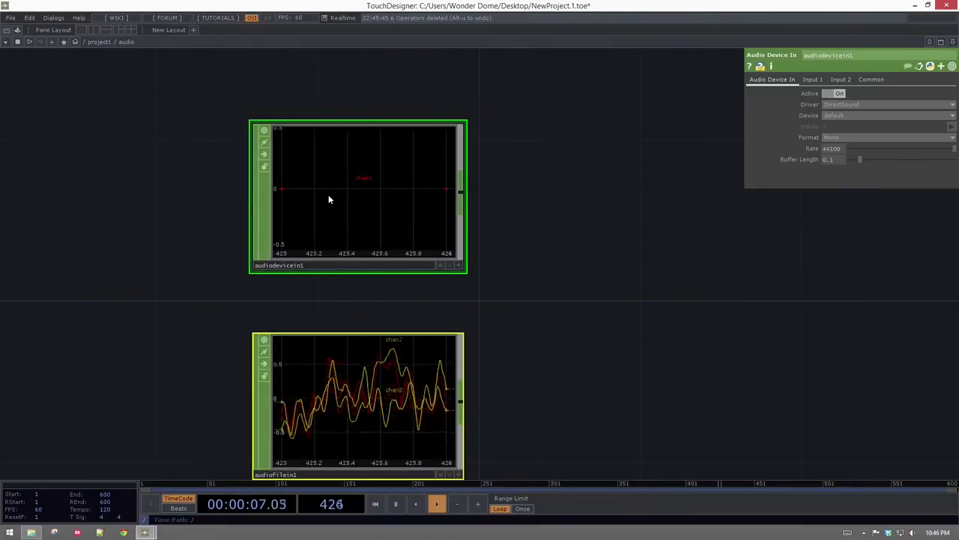
{"action": "left_click_drag", "start_coordinate": [549, 208], "coordinate": [521, 185]}
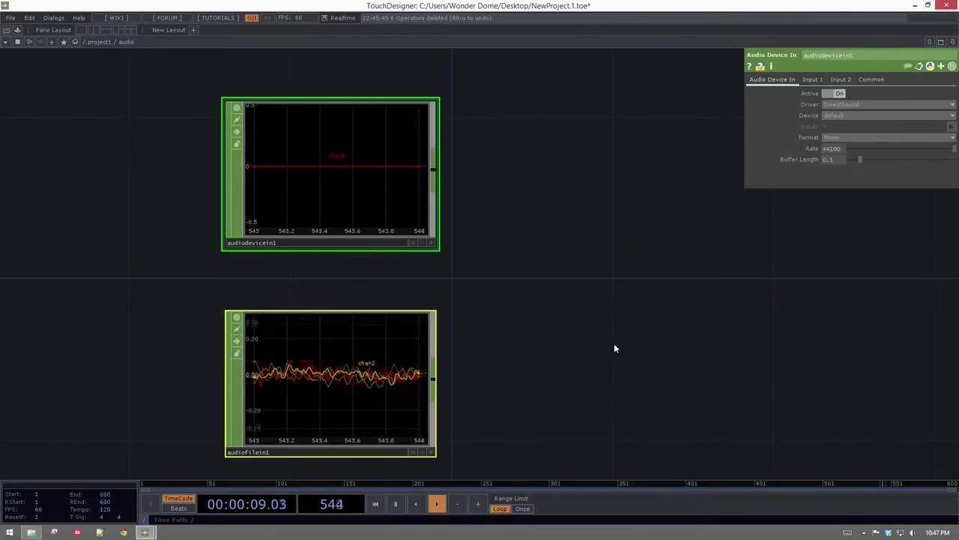
- Select the Audio File In operator and widen its parameters temporarily to read the audio file path
{"action": "left_click", "coordinate": [434, 323]}
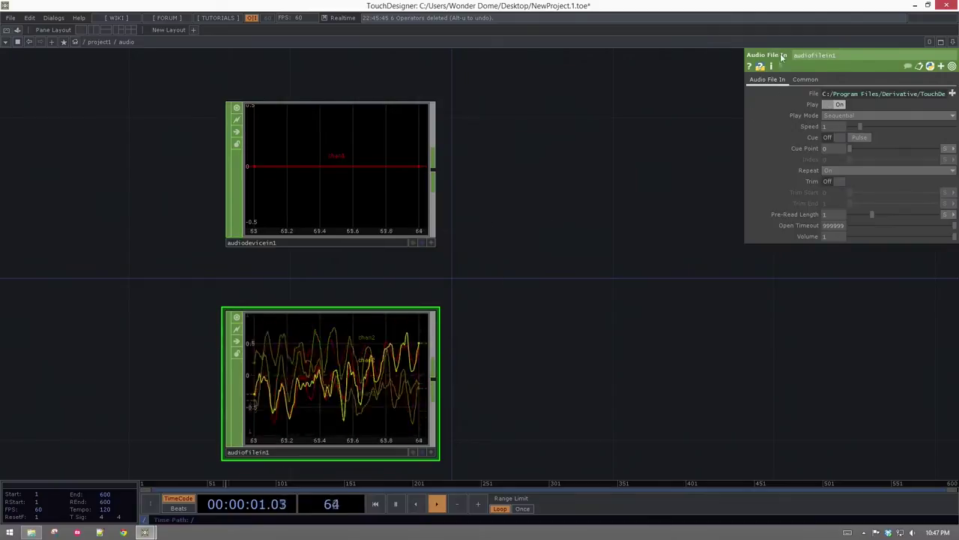
{"action": "left_click_drag", "start_coordinate": [744, 116], "coordinate": [630, 116]}
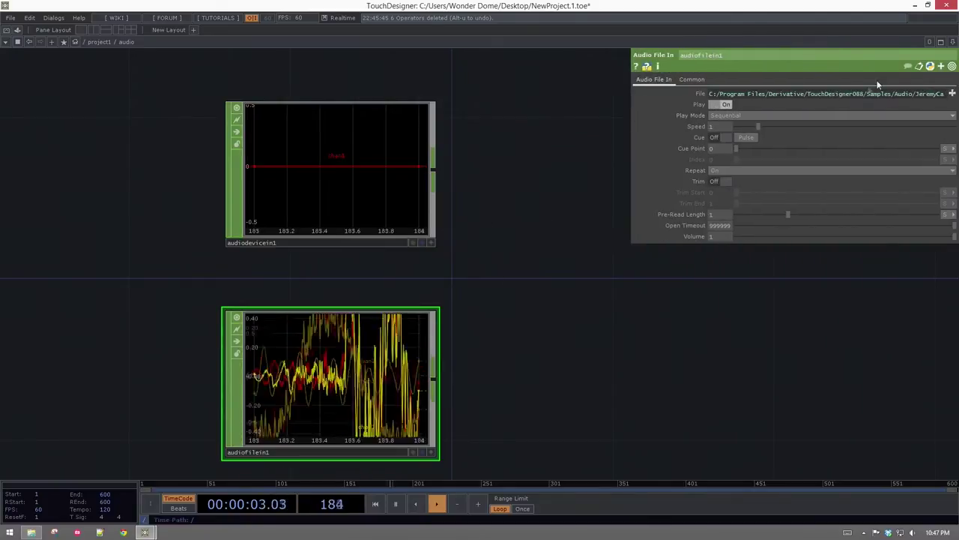
{"action": "left_click_drag", "start_coordinate": [634, 93], "coordinate": [748, 98]}
{"action": "left_click_drag", "start_coordinate": [582, 308], "coordinate": [585, 280]}
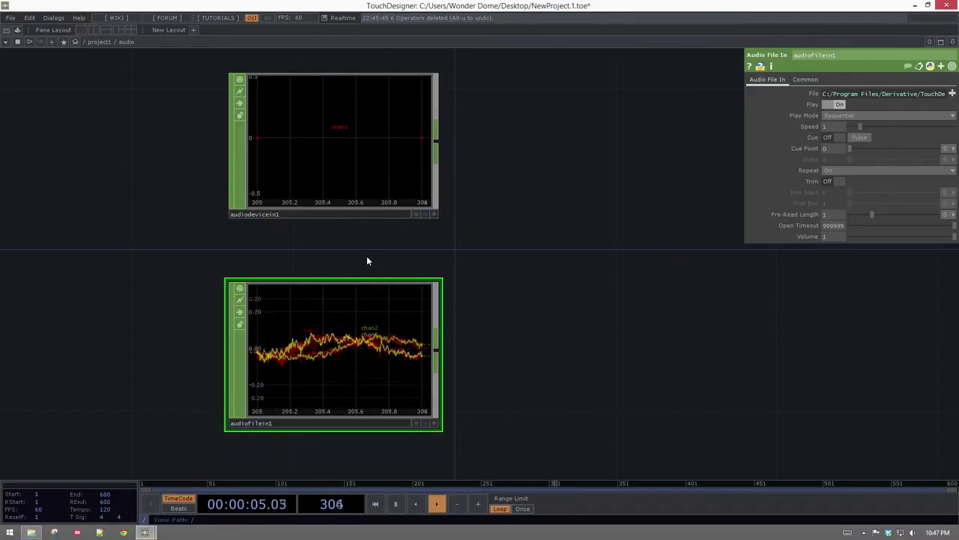
- Add an Audio Device Out CHOP and place it well to the right of the two audio input operators
{"action": "left_click_drag", "start_coordinate": [500, 253], "coordinate": [439, 253]}
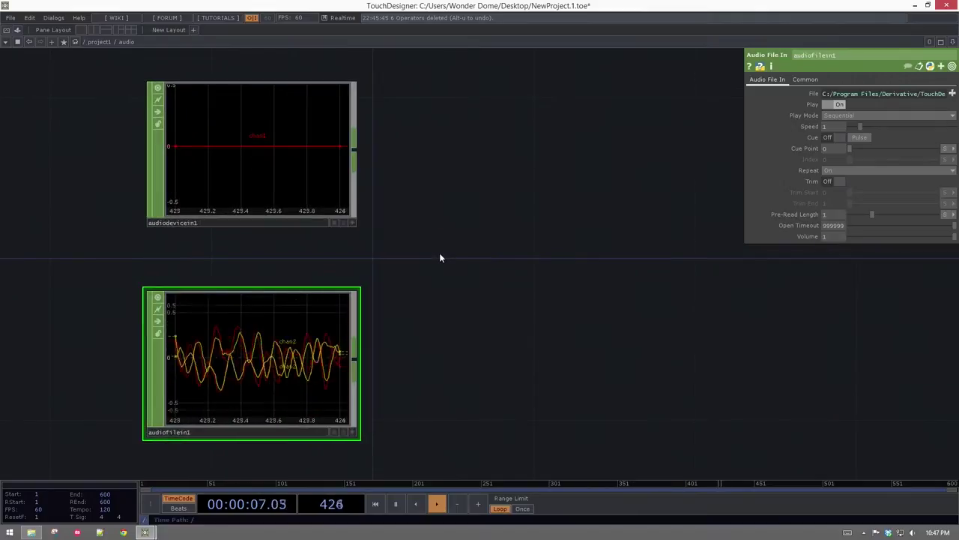
{"action": "key", "text": "Tab"}
{"action": "type", "text": "a"}
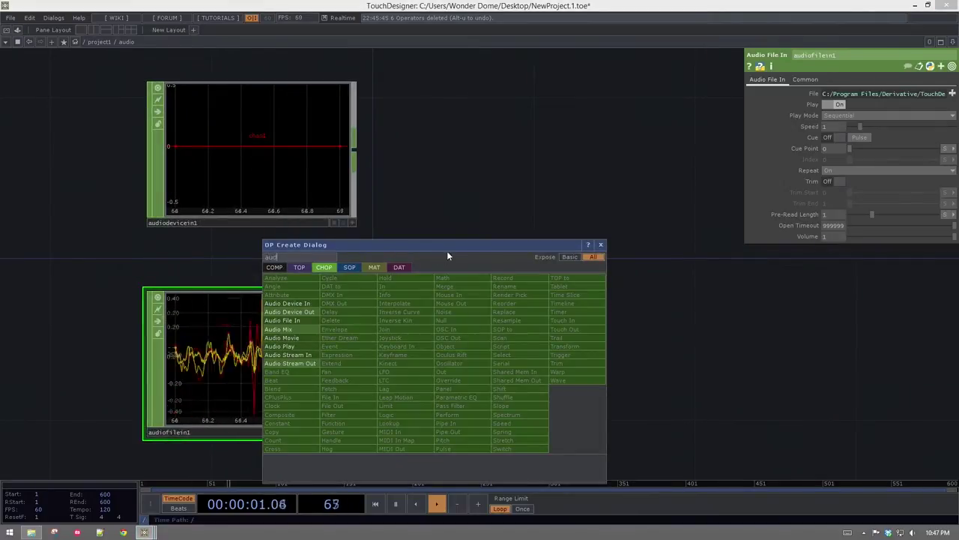
{"action": "left_click", "coordinate": [282, 320]}
{"action": "left_click", "coordinate": [553, 271]}
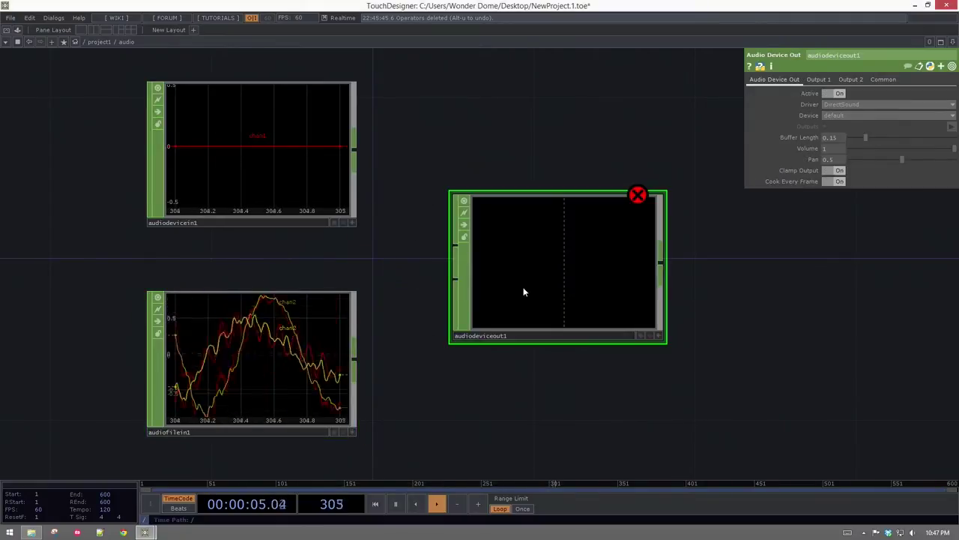
{"action": "left_click_drag", "start_coordinate": [525, 292], "coordinate": [714, 278]}
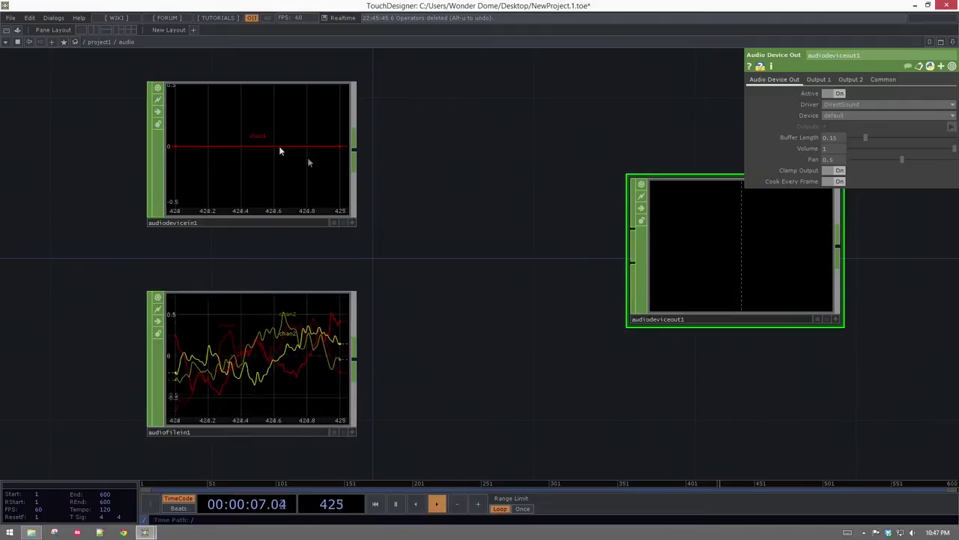
- Move the Audio Device Out operator further right, level with the gap between the two audio input operators
{"action": "left_click_drag", "start_coordinate": [414, 207], "coordinate": [276, 235]}
{"action": "key", "text": "h"}
{"action": "left_click", "coordinate": [535, 273]}
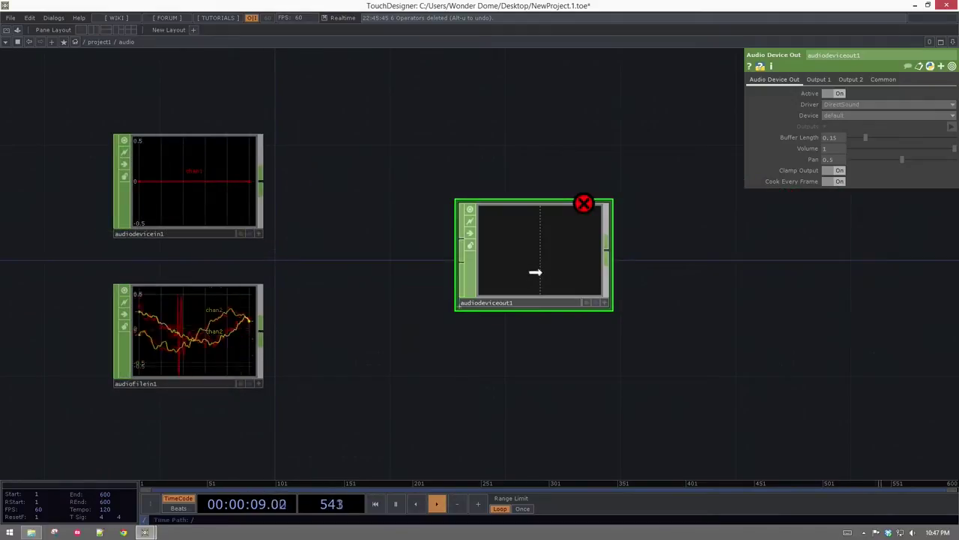
{"action": "left_click_drag", "start_coordinate": [518, 255], "coordinate": [512, 269]}
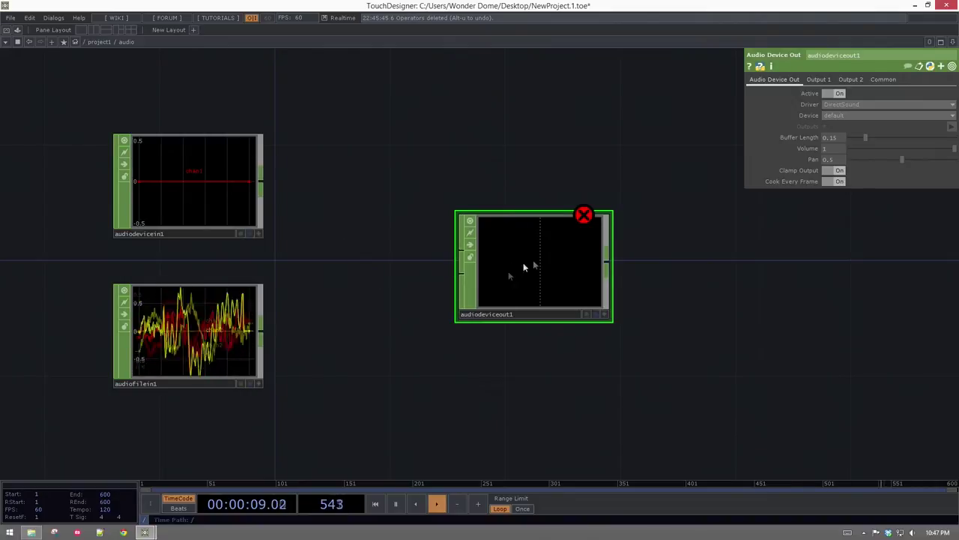
{"action": "left_click_drag", "start_coordinate": [547, 283], "coordinate": [725, 277], "text": "alt"}
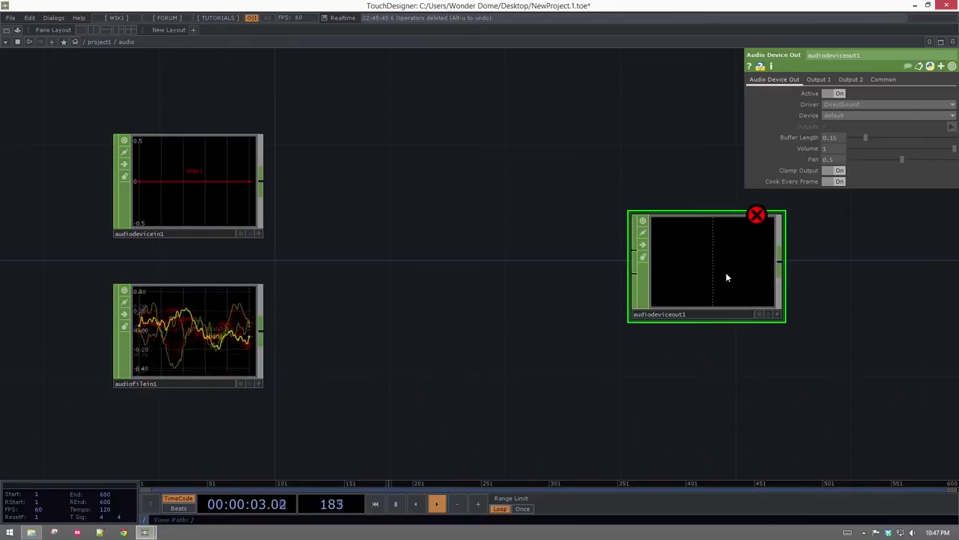
- Select the Audio Device In operator and examine its driver and device parameters
{"action": "right_click_drag", "start_coordinate": [375, 129], "coordinate": [200, 182]}
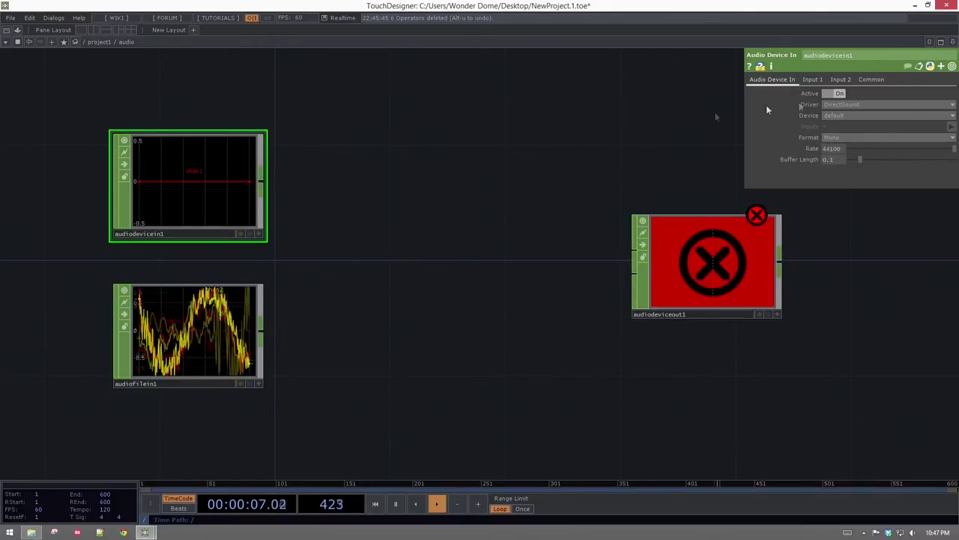
{"action": "left_click", "coordinate": [839, 104]}
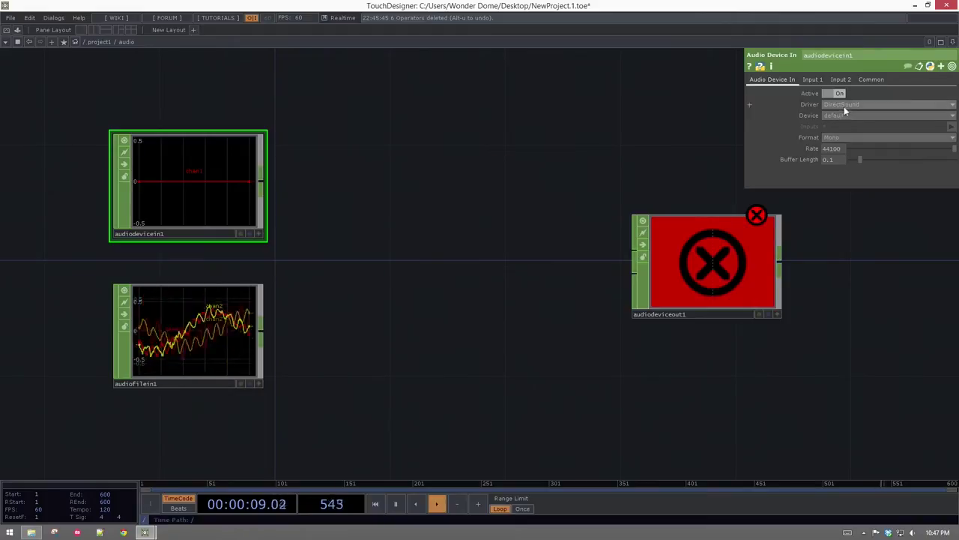
{"action": "left_click", "coordinate": [843, 114]}
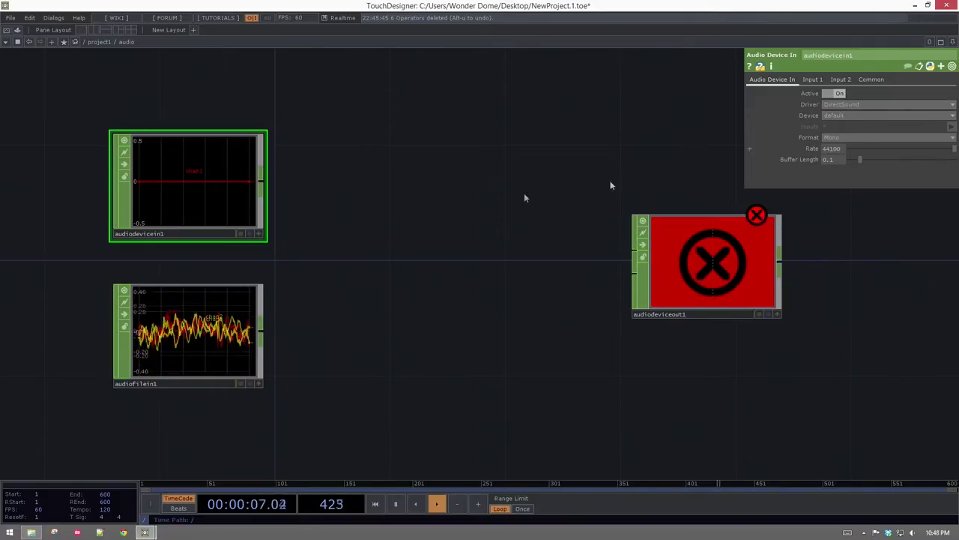
- Select the Audio File In operator, widen its parameters and expand the File parameter to inspect the sample path expression
{"action": "left_click_drag", "start_coordinate": [437, 248], "coordinate": [208, 313]}
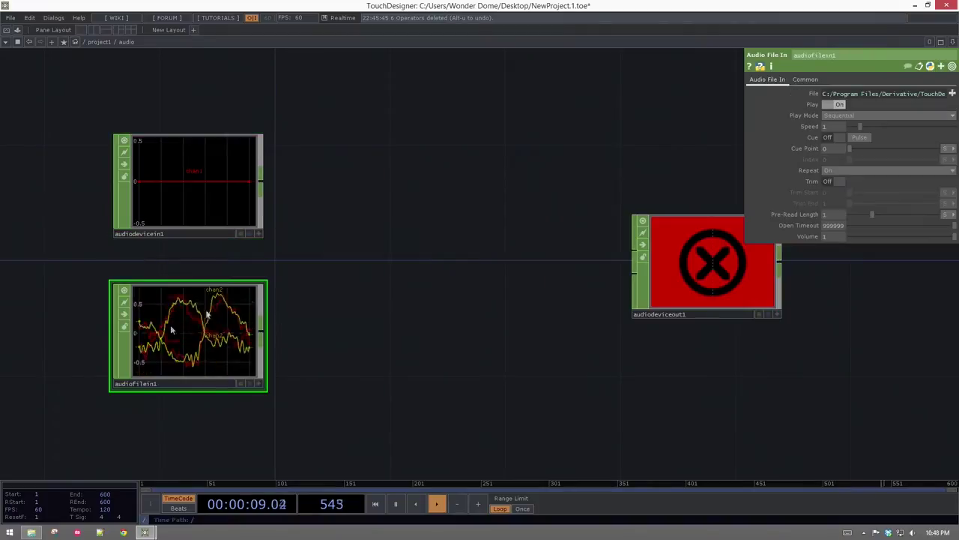
{"action": "middle_click_drag", "start_coordinate": [303, 318], "coordinate": [351, 290]}
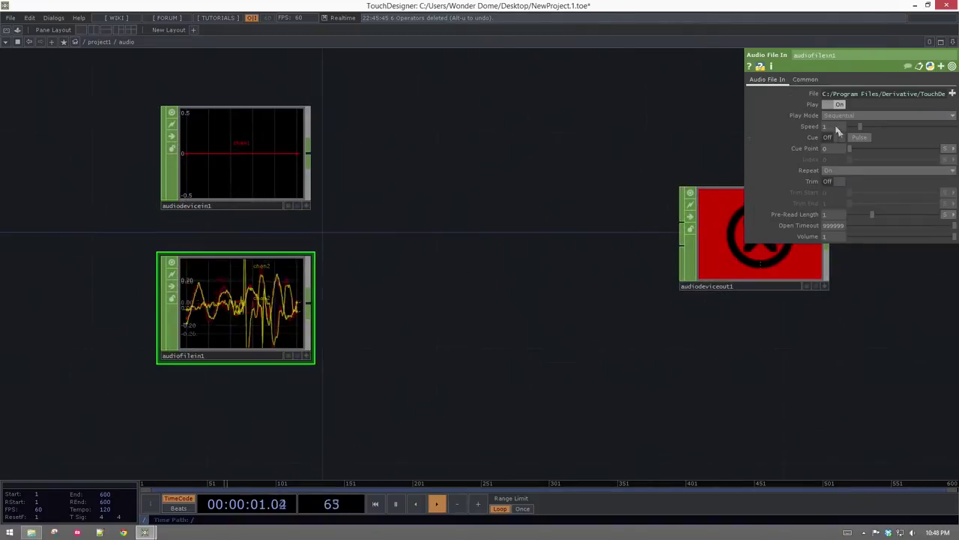
{"action": "left_click_drag", "start_coordinate": [745, 107], "coordinate": [640, 125]}
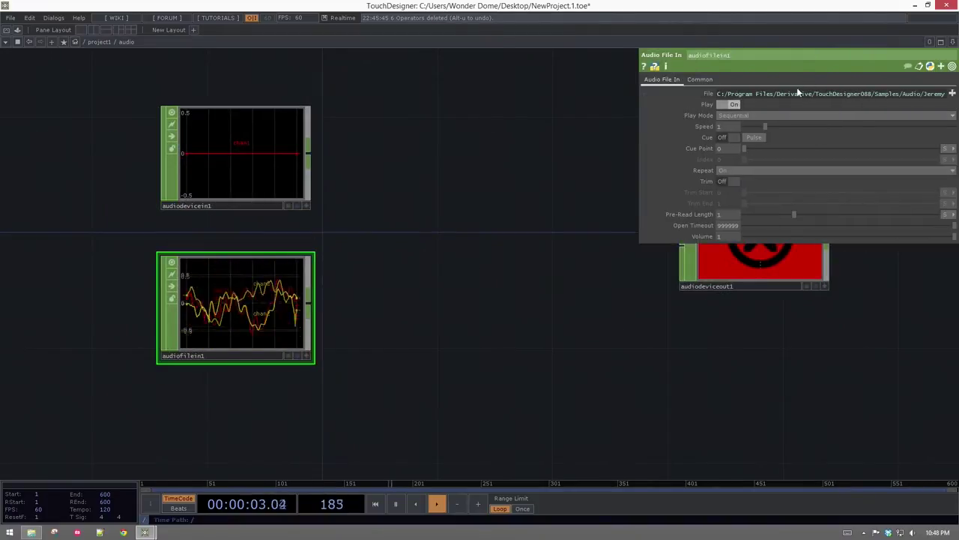
{"action": "middle_click_drag", "start_coordinate": [628, 117], "coordinate": [599, 116]}
{"action": "left_click_drag", "start_coordinate": [600, 116], "coordinate": [570, 117]}
{"action": "left_click_drag", "start_coordinate": [641, 117], "coordinate": [546, 111]}
{"action": "left_click", "coordinate": [616, 94]}
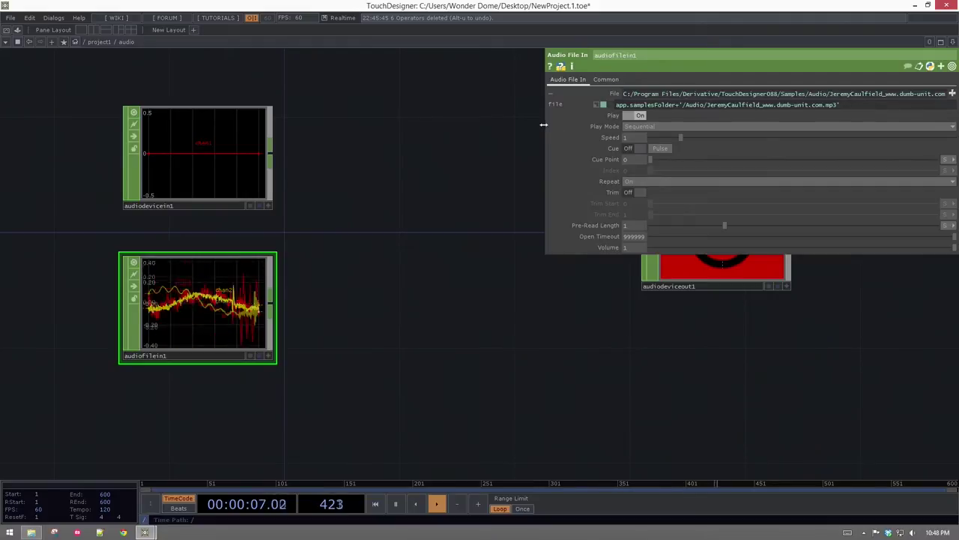
{"action": "left_click_drag", "start_coordinate": [543, 125], "coordinate": [682, 114]}
{"action": "left_click_drag", "start_coordinate": [342, 160], "coordinate": [389, 157]}
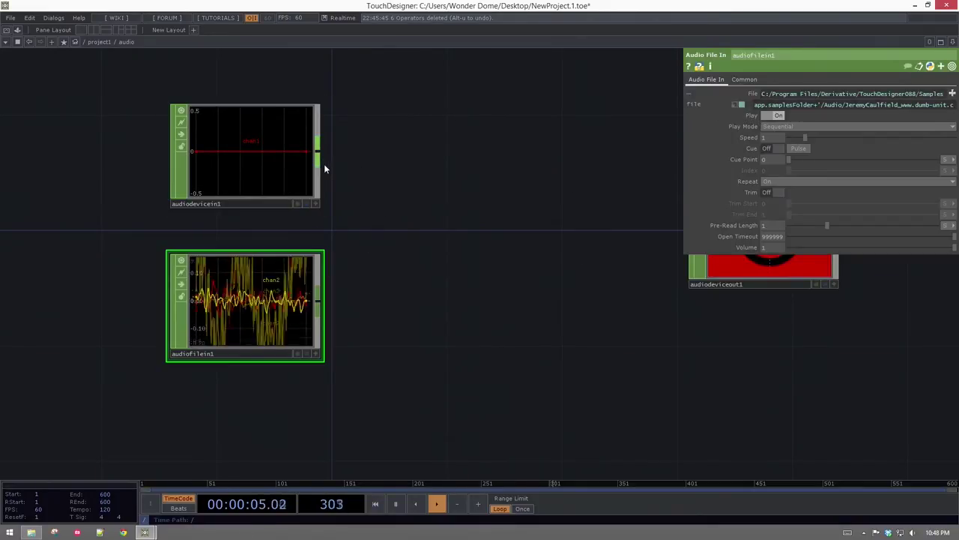
{"action": "left_click_drag", "start_coordinate": [469, 193], "coordinate": [428, 212]}
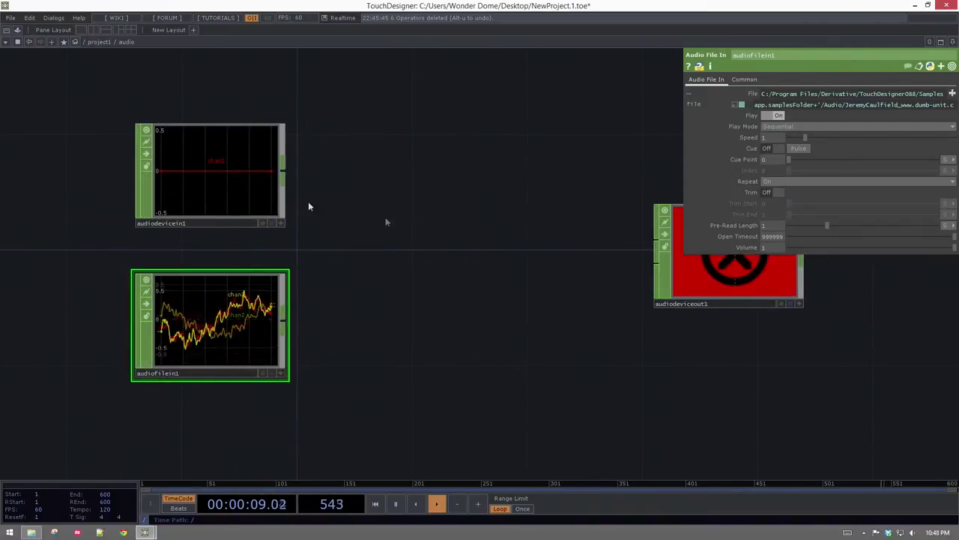
- Shift the Audio Device Out operator farther away from the two audio input operators to leave room between them
{"action": "scroll", "coordinate": [400, 272], "scroll_direction": "down", "scroll_amount": 5}
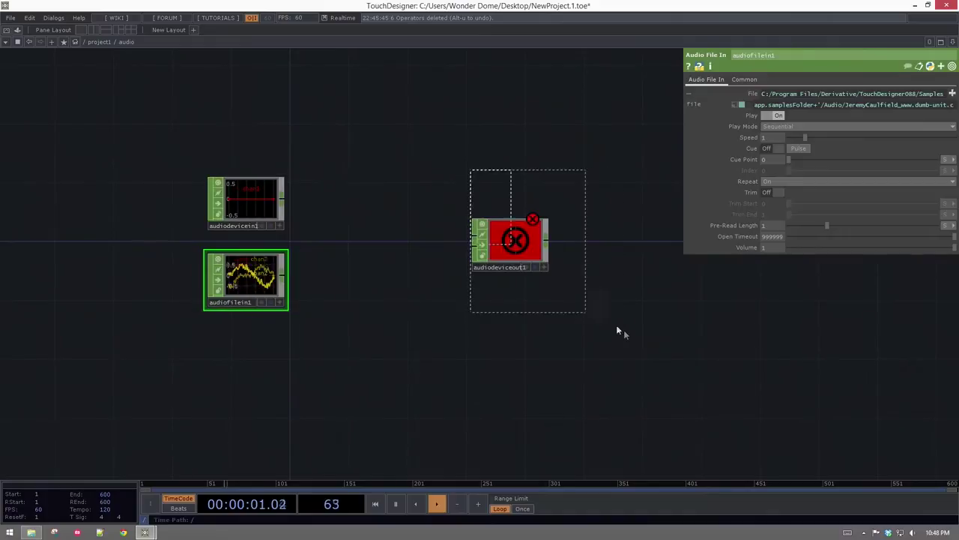
{"action": "left_click", "coordinate": [515, 244]}
{"action": "left_click_drag", "start_coordinate": [515, 243], "coordinate": [617, 261]}
- Select the Audio Device In operator and the Audio File In operator in turn to review the two sound sources
{"action": "scroll", "coordinate": [446, 246], "scroll_direction": "up", "scroll_amount": 4}
{"action": "left_click_drag", "start_coordinate": [417, 227], "coordinate": [405, 224]}
{"action": "left_click_drag", "start_coordinate": [393, 124], "coordinate": [333, 181]}
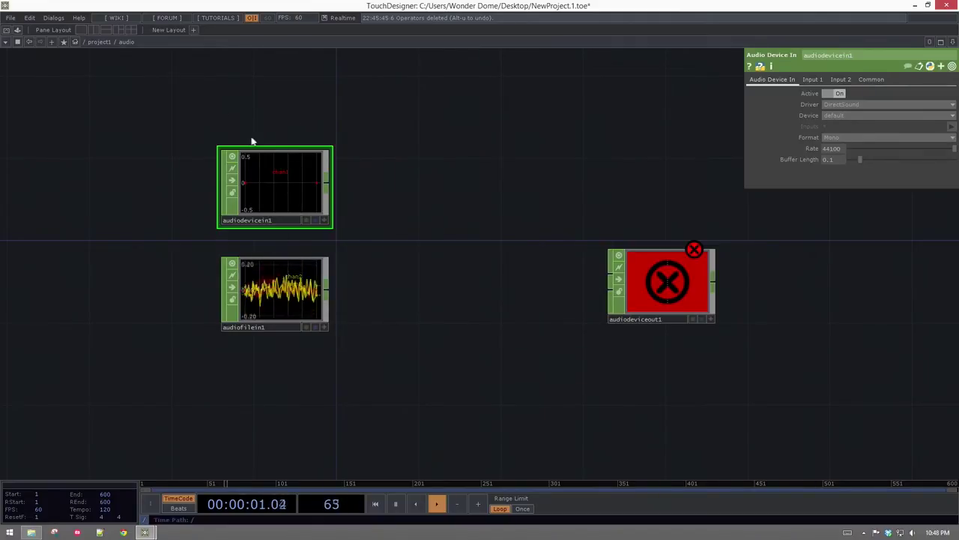
{"action": "left_click_drag", "start_coordinate": [424, 255], "coordinate": [250, 360]}
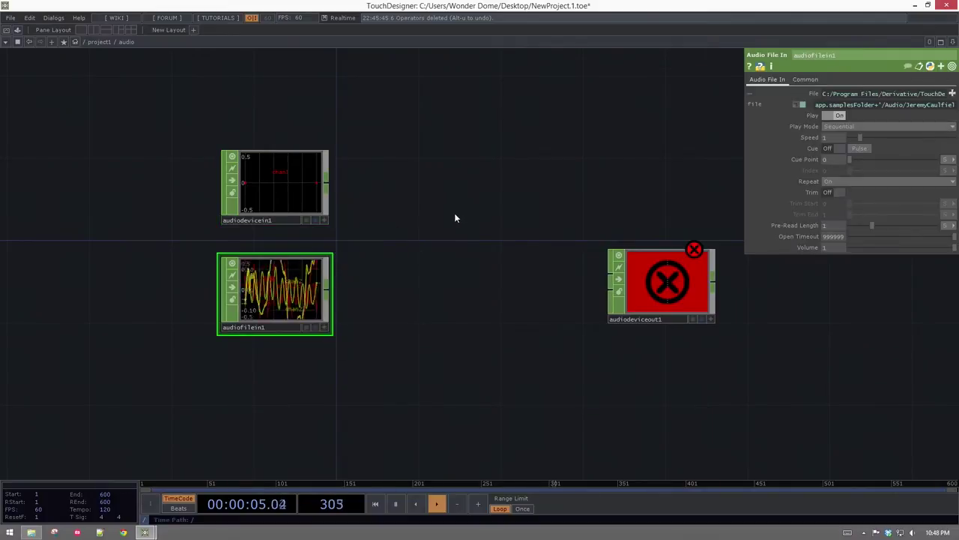
- Add a Switch CHOP between the two audio input operators and the Audio Device Out operator
{"action": "key", "text": "Tab"}
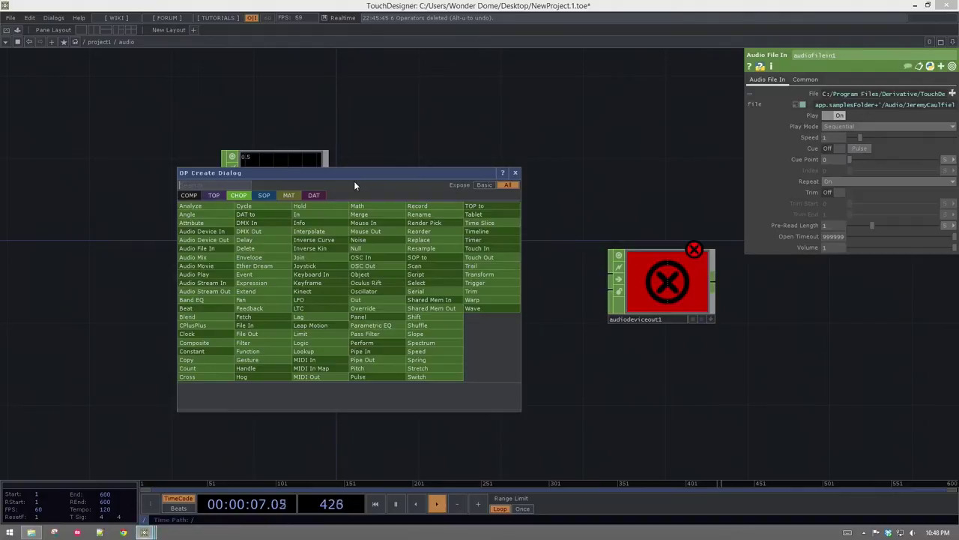
{"action": "type", "text": "swi"}
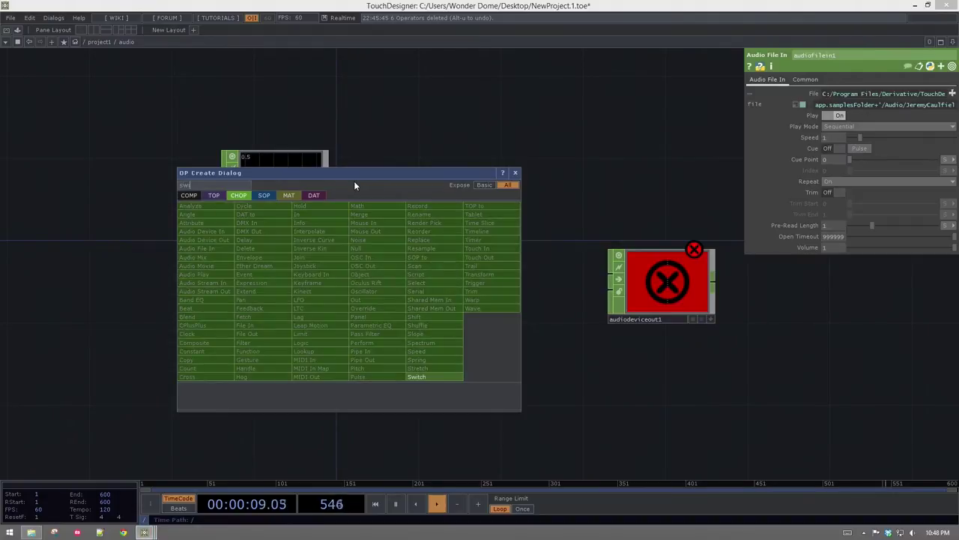
{"action": "left_click", "coordinate": [417, 376]}
{"action": "left_click", "coordinate": [461, 260]}
- Connect the Audio Device In and Audio File In operators to the Switch, with the device input first
{"action": "right_click_drag", "start_coordinate": [356, 172], "coordinate": [309, 279]}
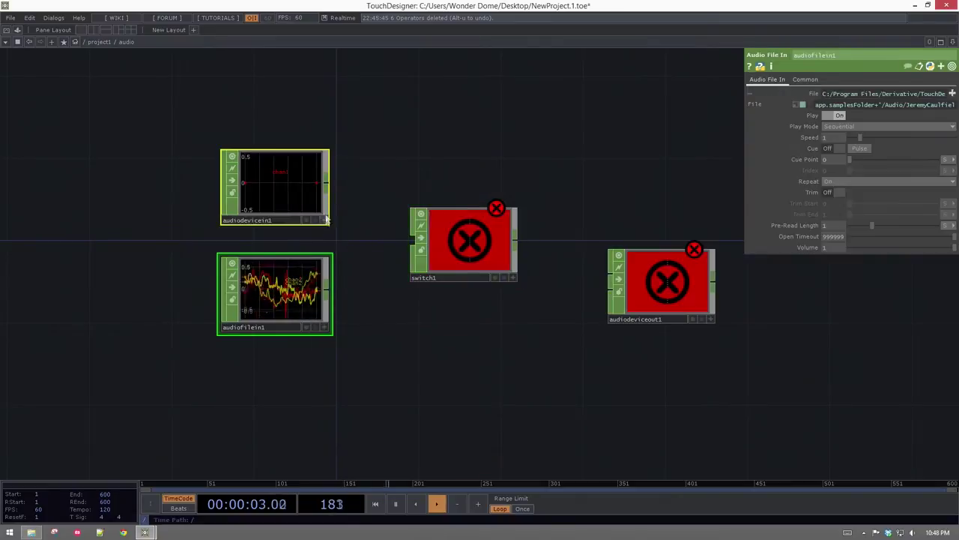
{"action": "left_click_drag", "start_coordinate": [327, 185], "coordinate": [413, 243]}
{"action": "scroll", "coordinate": [413, 246], "scroll_direction": "up", "scroll_amount": 5}
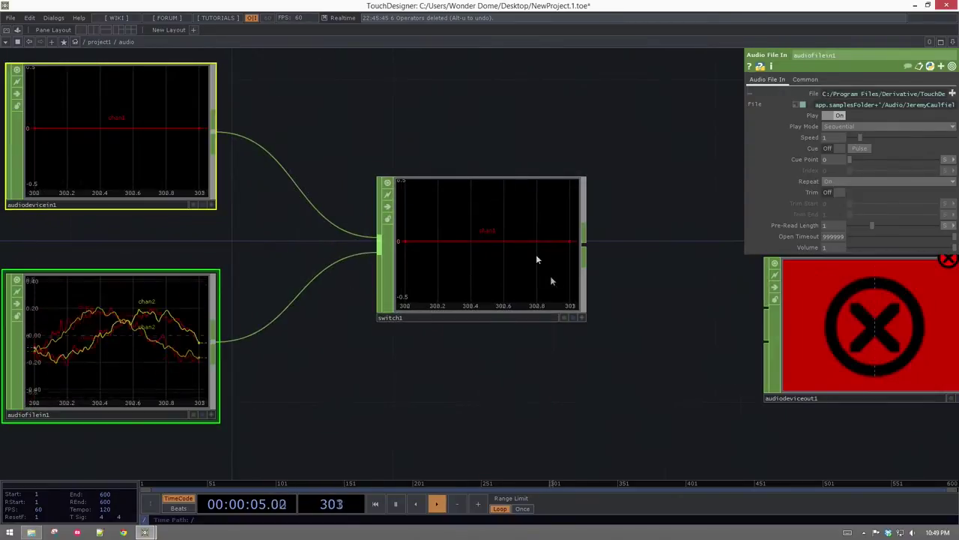
{"action": "left_click_drag", "start_coordinate": [522, 245], "coordinate": [488, 237]}
{"action": "scroll", "coordinate": [429, 226], "scroll_direction": "down", "scroll_amount": 5}
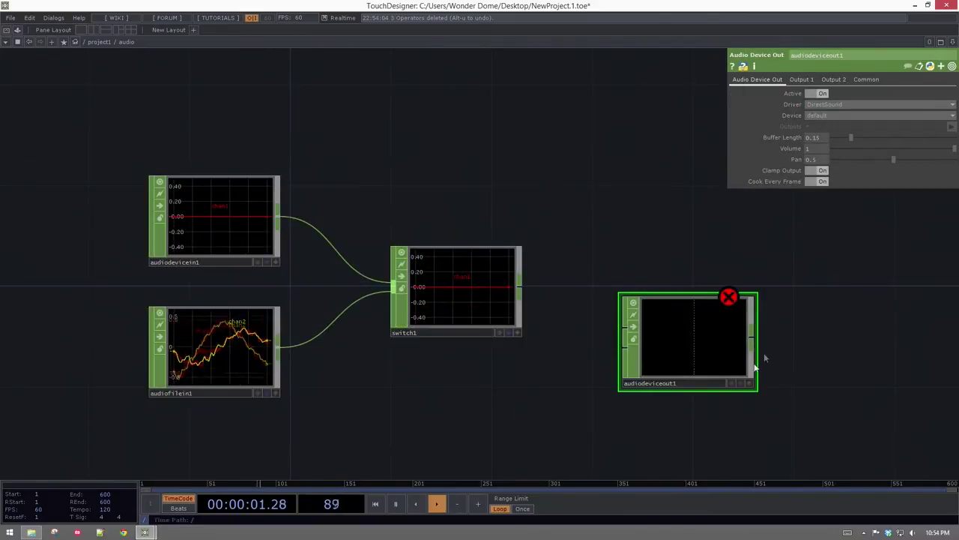
- Align the Switch with the Audio Device In row and the Audio Device Out operator with the Audio File In row
{"action": "left_click_drag", "start_coordinate": [664, 360], "coordinate": [665, 314]}
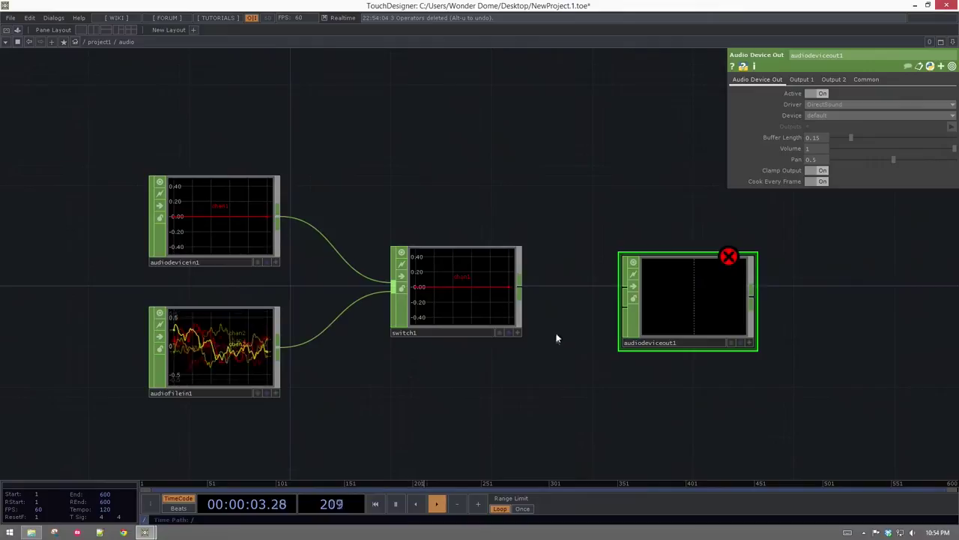
{"action": "left_click_drag", "start_coordinate": [461, 283], "coordinate": [460, 218]}
{"action": "left_click_drag", "start_coordinate": [681, 317], "coordinate": [685, 370]}
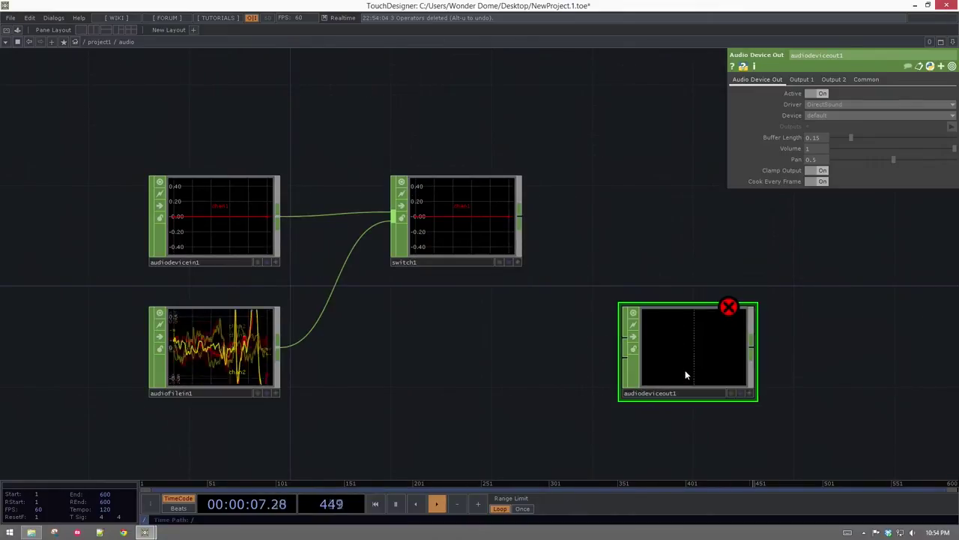
- Add a Container COMP to the left of the Audio Device In operator
{"action": "key", "text": "Tab"}
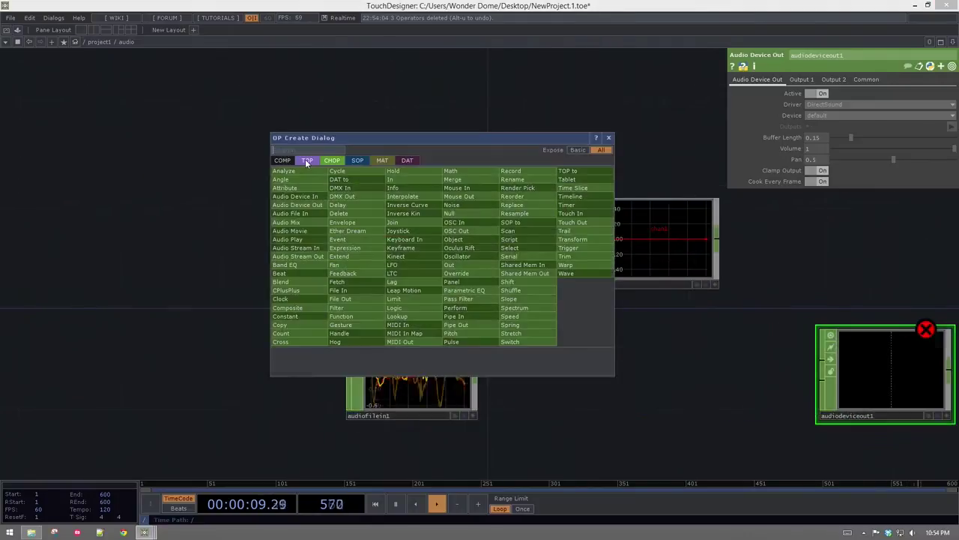
{"action": "left_click", "coordinate": [277, 162]}
{"action": "type", "text": "con"}
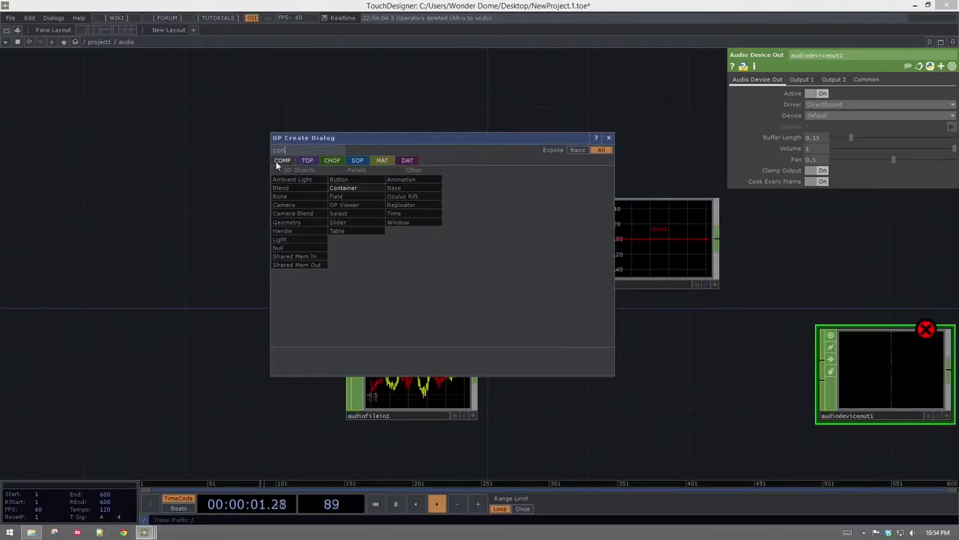
{"action": "left_click", "coordinate": [351, 188]}
{"action": "left_click", "coordinate": [148, 192]}
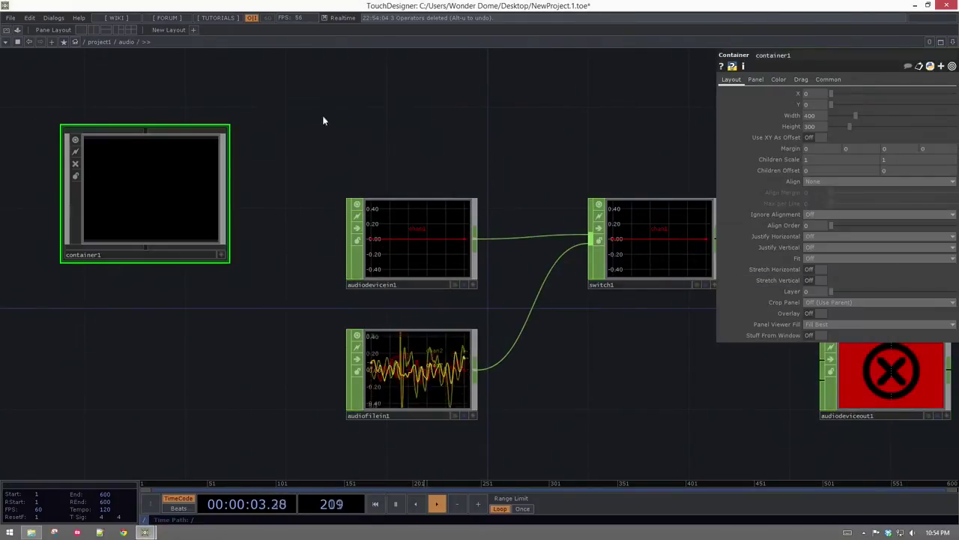
- Set the container's width to 50 and its height to 102
{"action": "type", "text": "50"}
{"action": "key", "text": "Tab"}
{"action": "key", "text": "BackSpace"}
{"action": "type", "text": "100"}
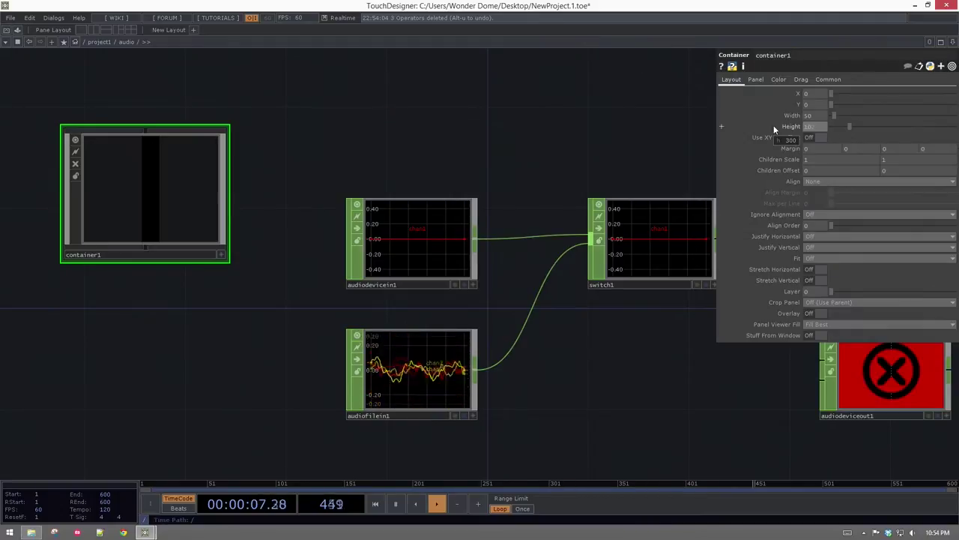
{"action": "key", "text": "Return"}
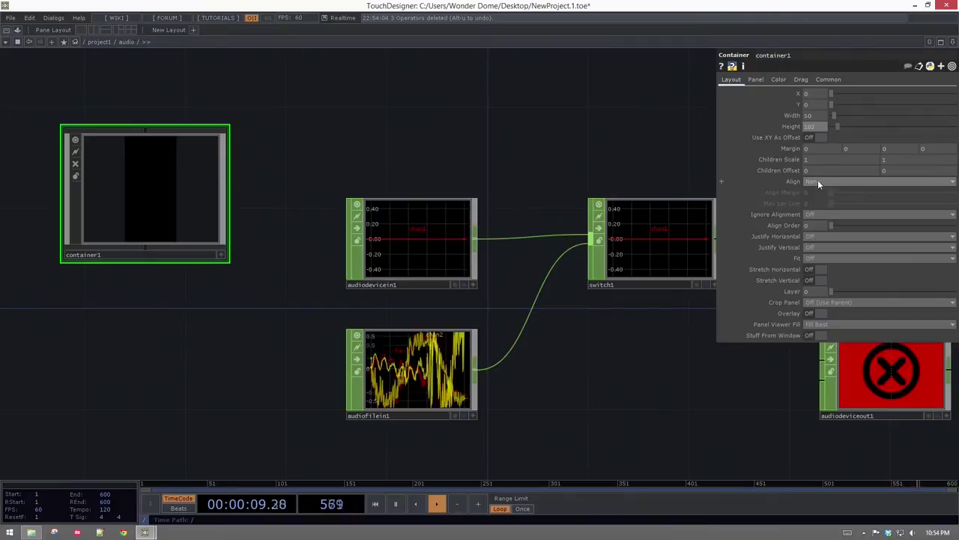
- Set the container's Align to Layout Vertical Top to Bottom and its Align Order to 2
{"action": "left_click", "coordinate": [818, 181]}
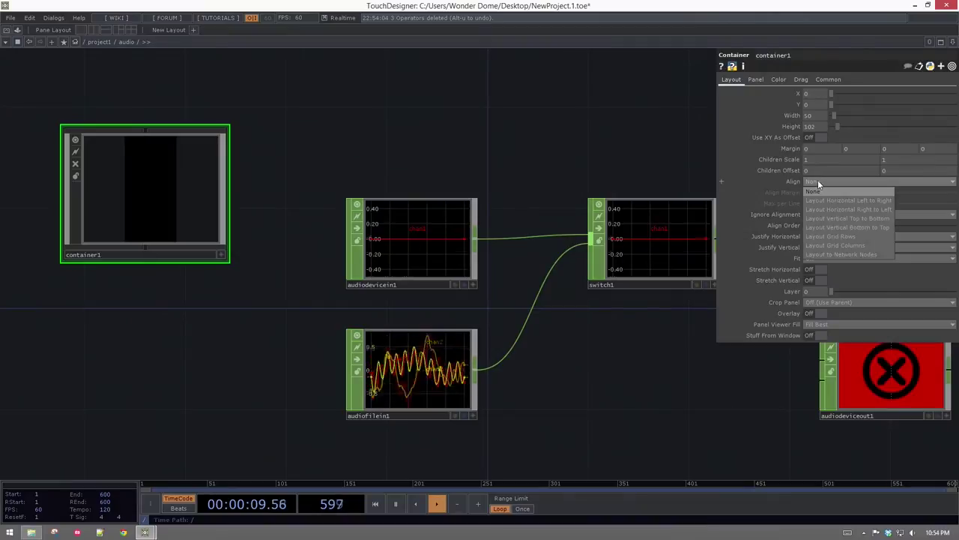
{"action": "left_click", "coordinate": [859, 216]}
{"action": "left_click", "coordinate": [818, 227]}
{"action": "type", "text": "2"}
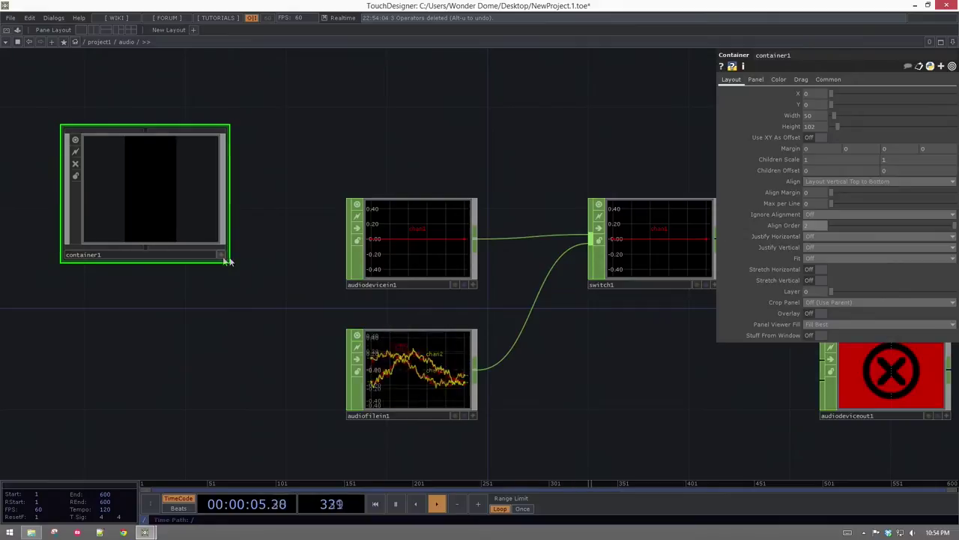
- Enter the container and add a Button COMP inside it
{"action": "scroll", "coordinate": [64, 315], "scroll_direction": "up", "scroll_amount": 5}
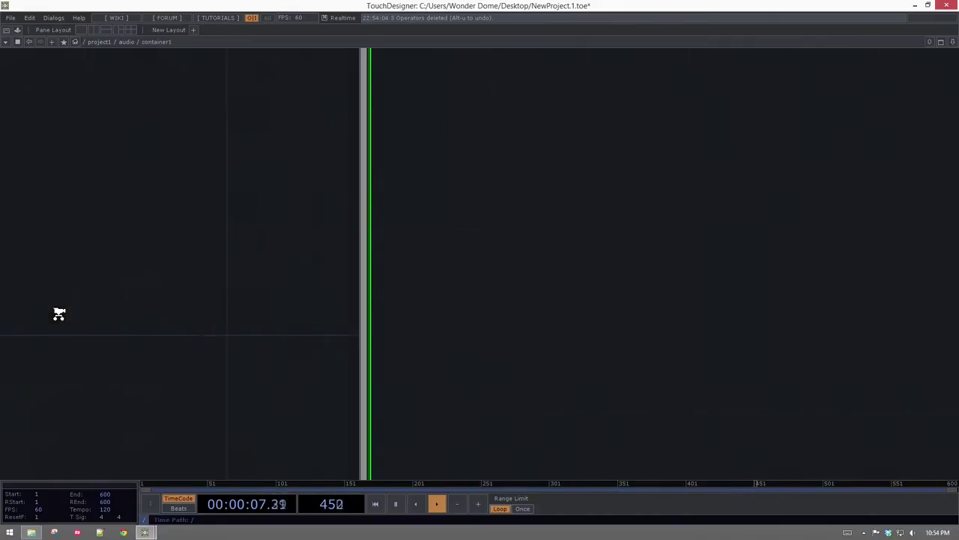
{"action": "key", "text": "Tab"}
{"action": "left_click", "coordinate": [156, 279]}
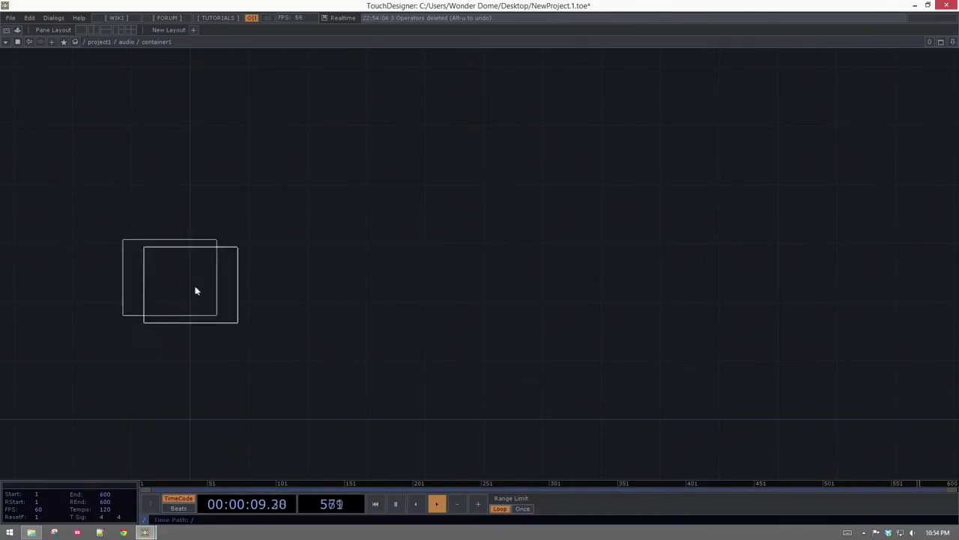
{"action": "left_click", "coordinate": [195, 289]}
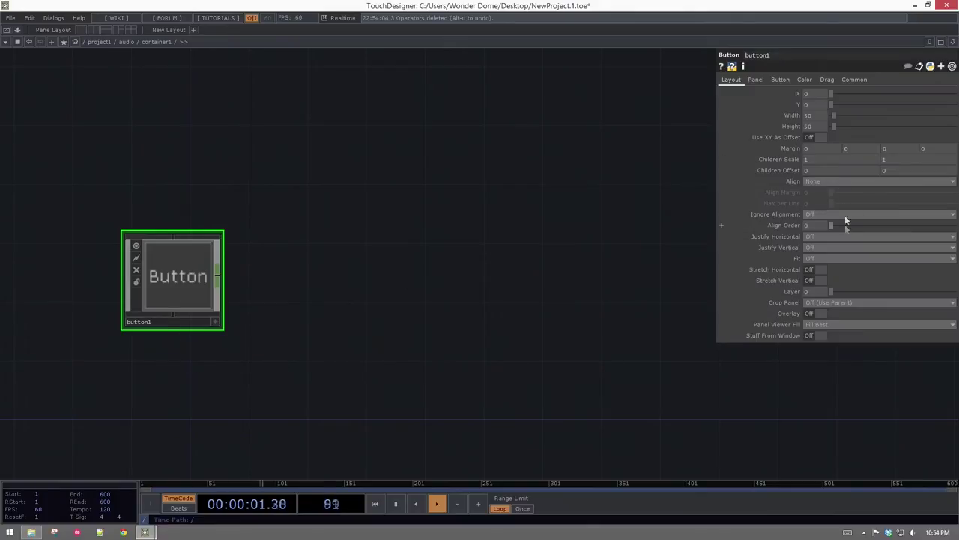
- Set the button's Button Type to Radio Down
{"action": "left_click", "coordinate": [785, 80]}
{"action": "left_click", "coordinate": [838, 92]}
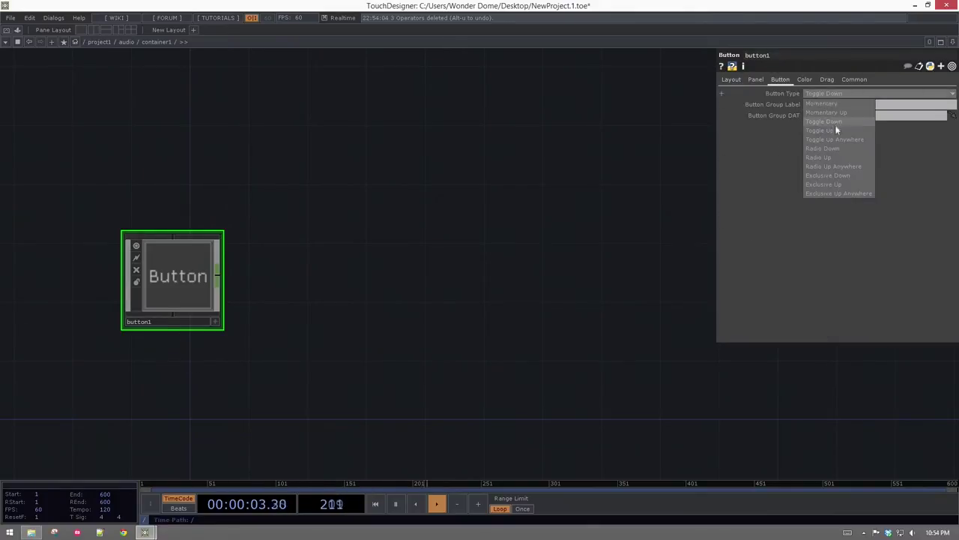
{"action": "left_click", "coordinate": [839, 159]}
{"action": "left_click", "coordinate": [868, 93]}
{"action": "left_click", "coordinate": [822, 148]}
- Drive the button's Align Order with the expression me.digits
{"action": "left_click", "coordinate": [727, 79]}
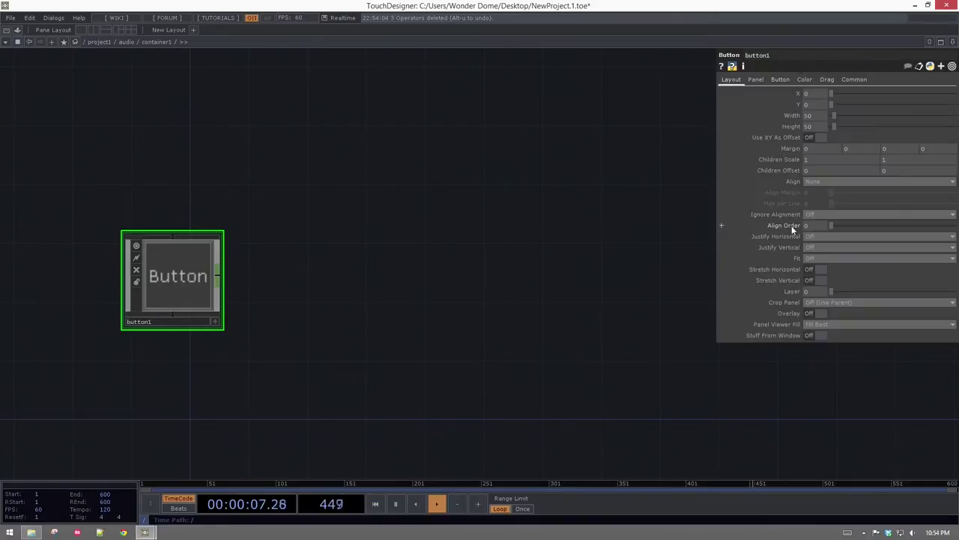
{"action": "type", "text": "me.digirts"}
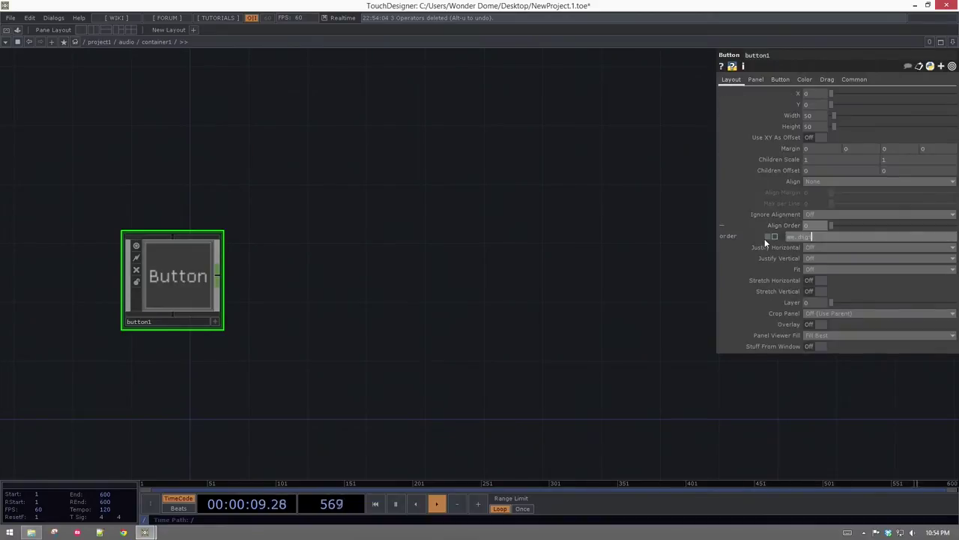
{"action": "key", "text": "Left"}
{"action": "key", "text": "Left"}
{"action": "key", "text": "BackSpace"}
{"action": "key", "text": "Return"}
{"action": "left_click_drag", "start_coordinate": [314, 360], "coordinate": [422, 281]}
{"action": "left_click_drag", "start_coordinate": [229, 251], "coordinate": [251, 259]}
{"action": "key", "text": "ctrl+z"}
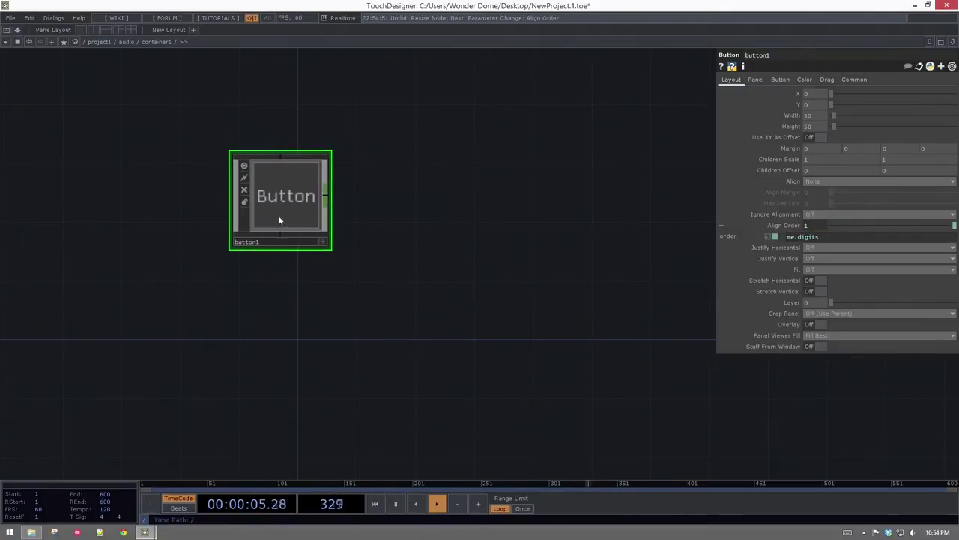
- Move the button lower in the network and paste a copy of it directly beneath the original
{"action": "left_click_drag", "start_coordinate": [277, 215], "coordinate": [294, 299]}
{"action": "left_click_drag", "start_coordinate": [395, 280], "coordinate": [289, 343]}
{"action": "key", "text": "ctrl+c"}
{"action": "key", "text": "ctrl+v"}
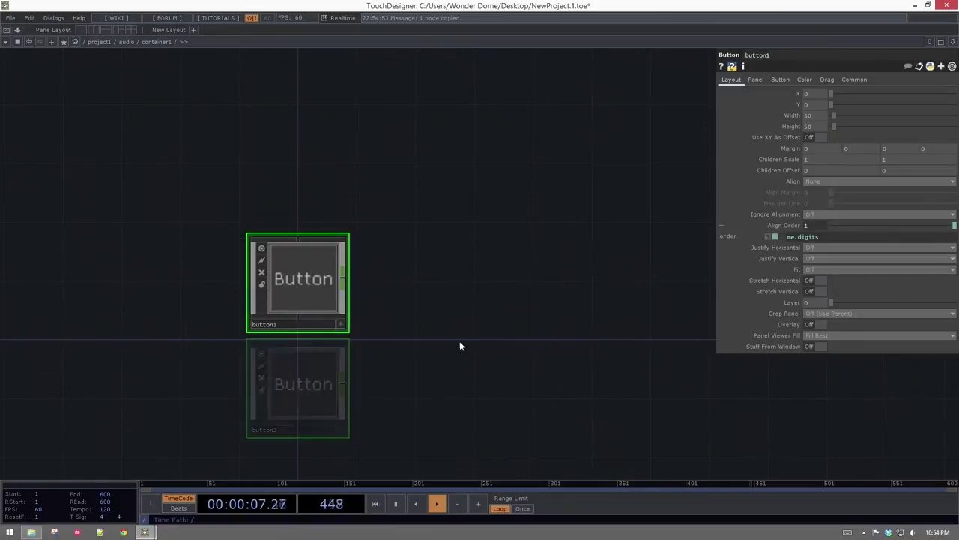
{"action": "left_click_drag", "start_coordinate": [425, 339], "coordinate": [429, 300]}
- Inside the first button, set the bg Text TOP's text to "Live Mic" and turn on Word Wrap
{"action": "scroll", "coordinate": [335, 250], "scroll_direction": "up", "scroll_amount": 10}
{"action": "key", "text": "p"}
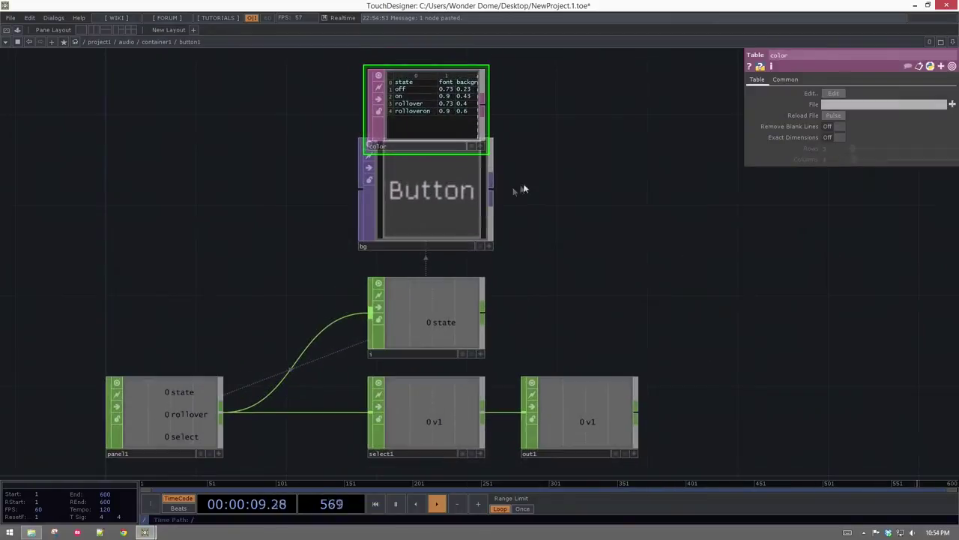
{"action": "left_click", "coordinate": [408, 235]}
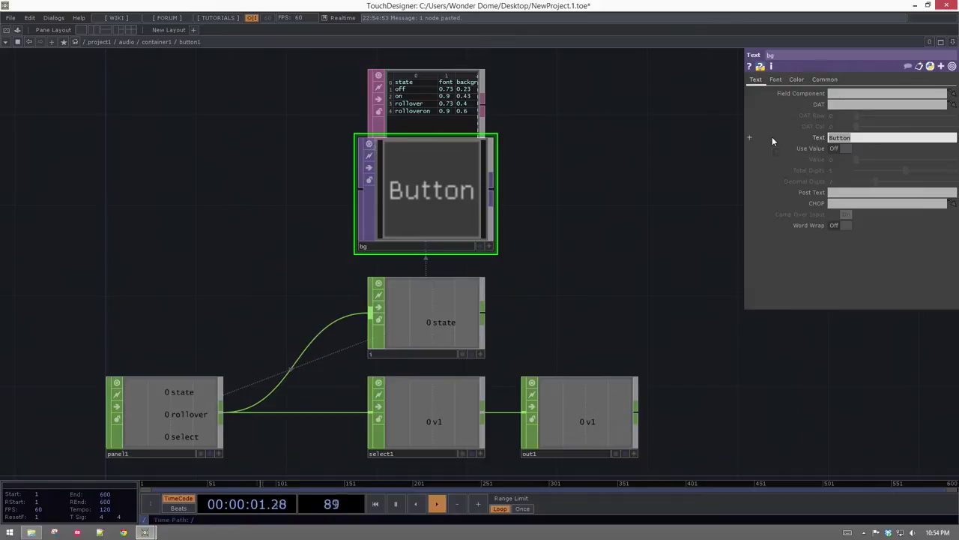
{"action": "type", "text": "Live Mic"}
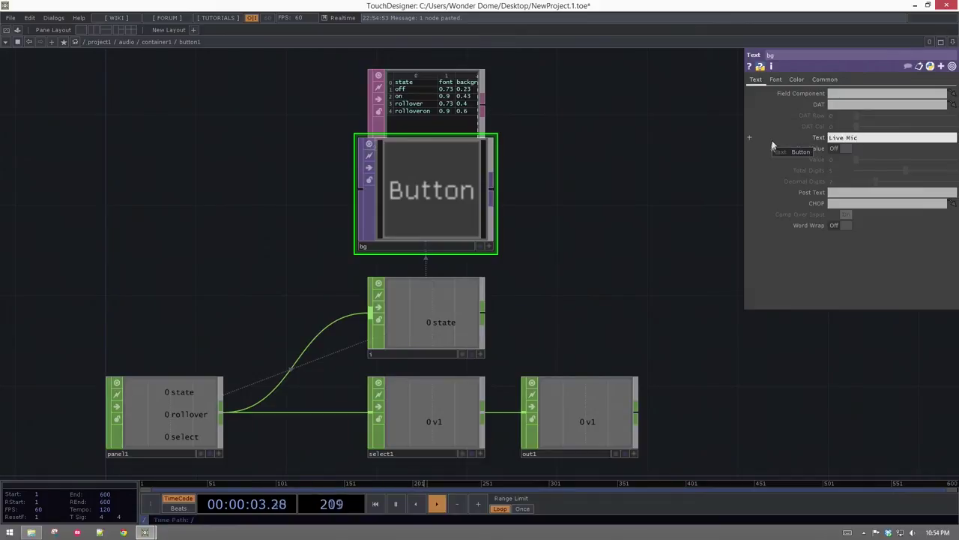
{"action": "left_click", "coordinate": [846, 225]}
- Inside the second button, set the bg Text TOP's text to "Audio File" and turn on Word Wrap
{"action": "scroll", "coordinate": [529, 238], "scroll_direction": "down", "scroll_amount": 2}
{"action": "middle_click_drag", "start_coordinate": [529, 242], "coordinate": [455, 319]}
{"action": "left_click_drag", "start_coordinate": [559, 337], "coordinate": [559, 177]}
{"action": "middle_click_drag", "start_coordinate": [367, 355], "coordinate": [508, 310]}
{"action": "right_click_drag", "start_coordinate": [635, 210], "coordinate": [343, 263]}
{"action": "left_click_drag", "start_coordinate": [343, 264], "coordinate": [343, 264]}
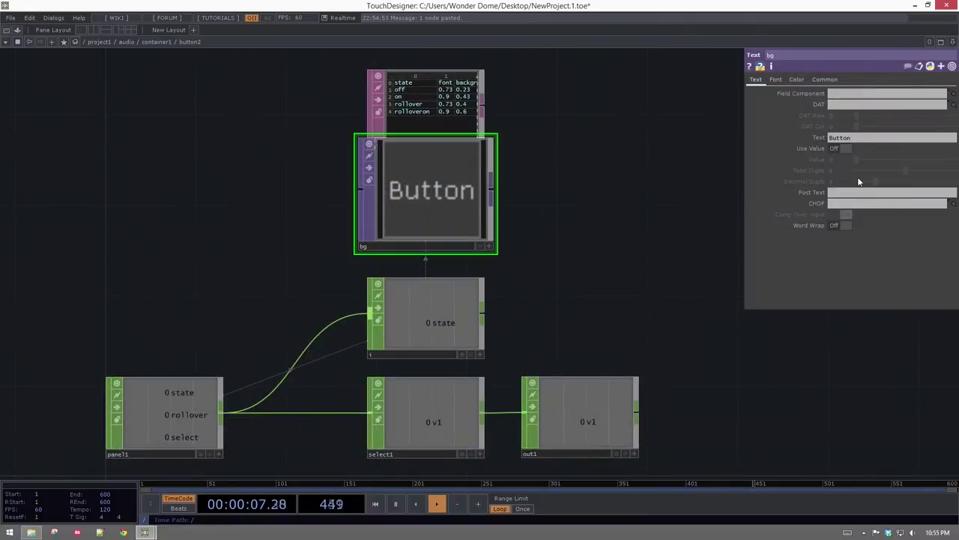
{"action": "left_click", "coordinate": [835, 138]}
{"action": "type", "text": "Audio"}
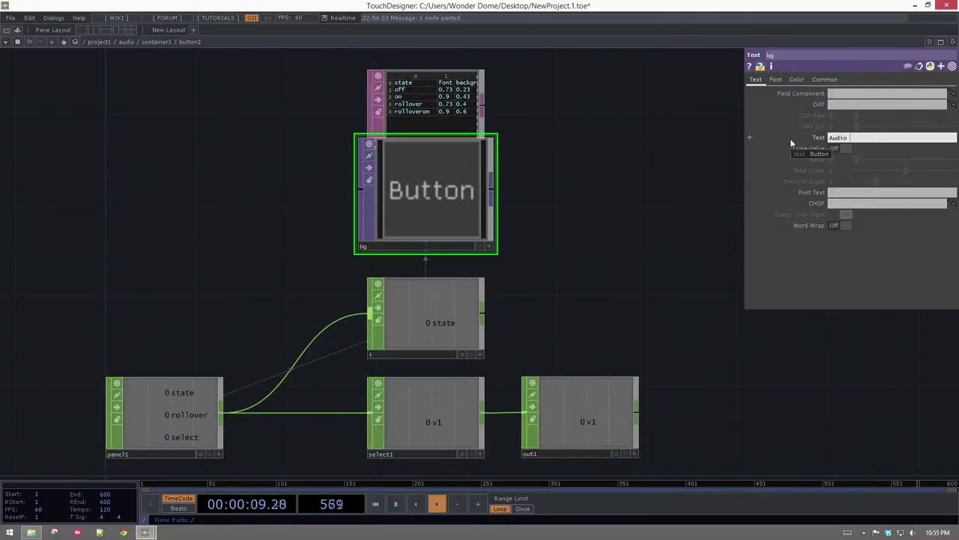
{"action": "type", "text": " File"}
{"action": "left_click", "coordinate": [846, 224]}
- Return to the audio network, then set the button container's Align Order to 0 and its Align Margin to 2
{"action": "scroll", "coordinate": [700, 255], "scroll_direction": "down", "scroll_amount": 10}
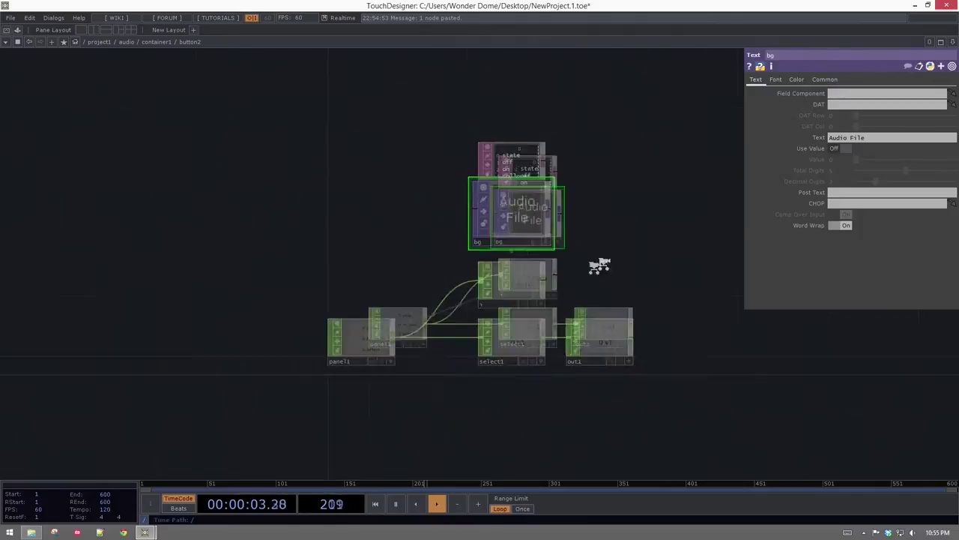
{"action": "right_click_drag", "start_coordinate": [497, 203], "coordinate": [390, 260]}
{"action": "key", "text": "p"}
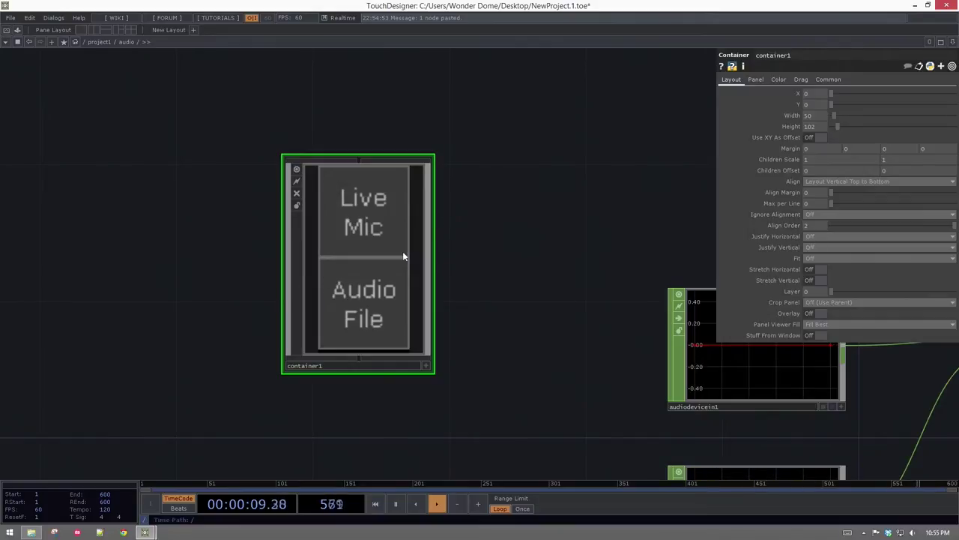
{"action": "left_click", "coordinate": [830, 182]}
{"action": "left_click", "coordinate": [843, 220]}
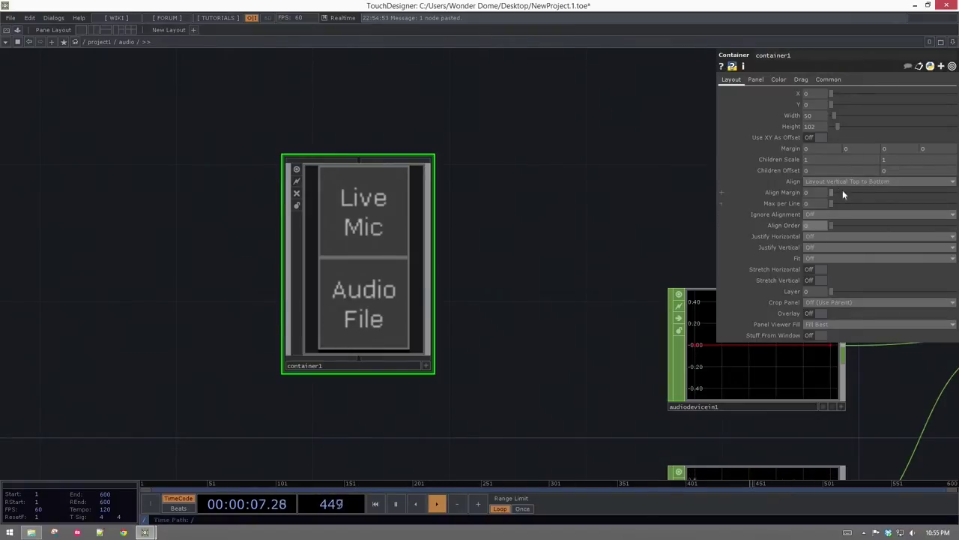
{"action": "left_click_drag", "start_coordinate": [819, 193], "coordinate": [791, 193]}
{"action": "type", "text": "2"}
{"action": "key", "text": "Return"}
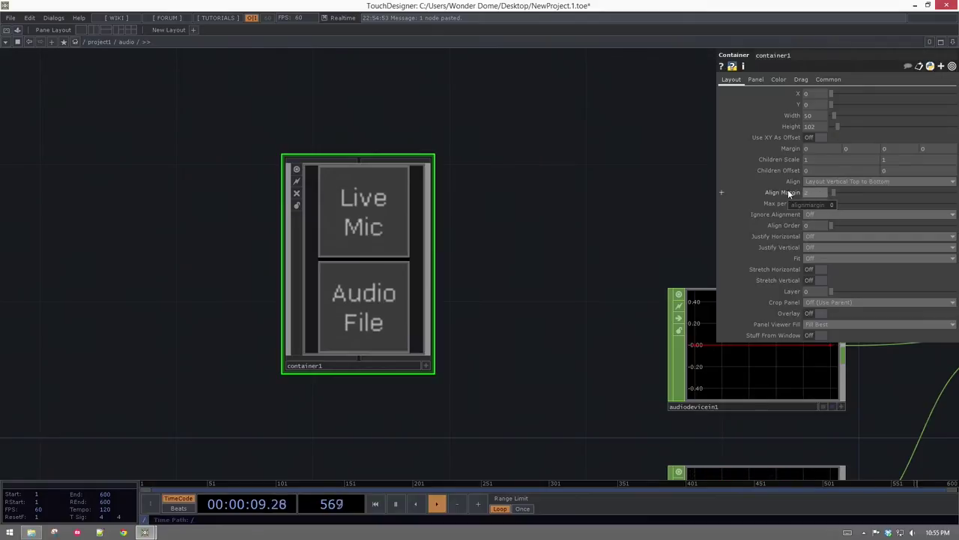
- Make the container's viewer active and switch on its Live Mic button
{"action": "key", "text": "a"}
{"action": "left_click", "coordinate": [365, 234]}
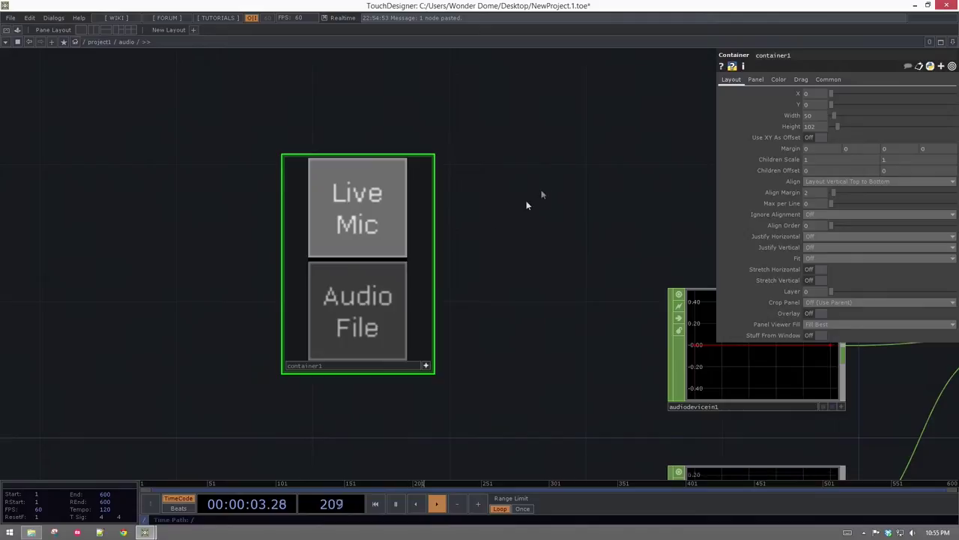
- Inside the button container, add a Panel CHOP beside the two buttons
{"action": "scroll", "coordinate": [386, 231], "scroll_direction": "up", "scroll_amount": 5}
{"action": "scroll", "coordinate": [387, 235], "scroll_direction": "up", "scroll_amount": 3}
{"action": "key", "text": "Tab"}
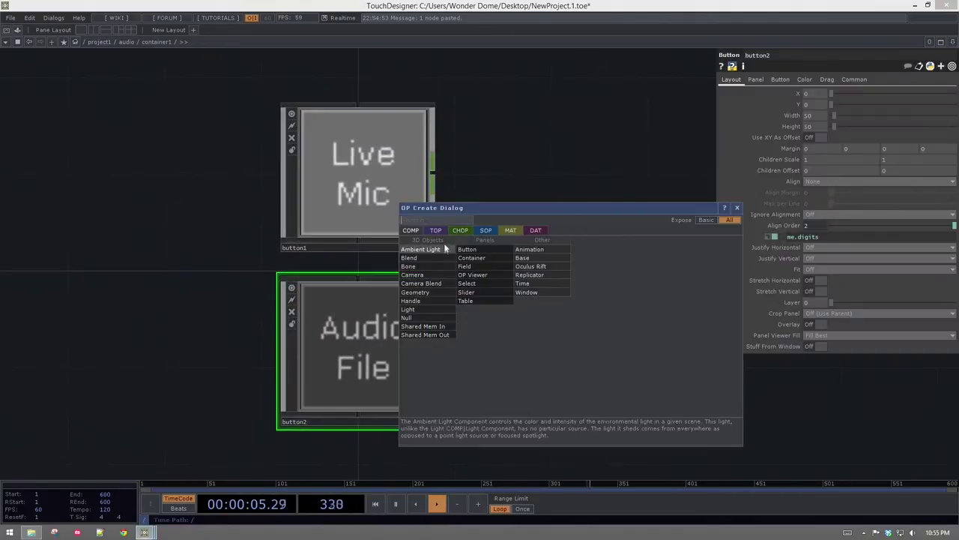
{"action": "left_click", "coordinate": [460, 230]}
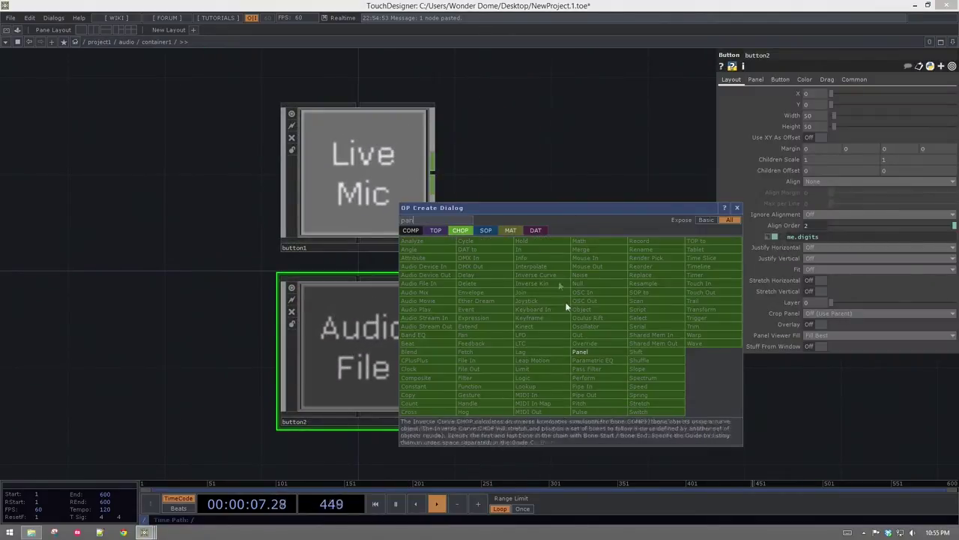
{"action": "left_click", "coordinate": [592, 352]}
{"action": "left_click", "coordinate": [560, 272]}
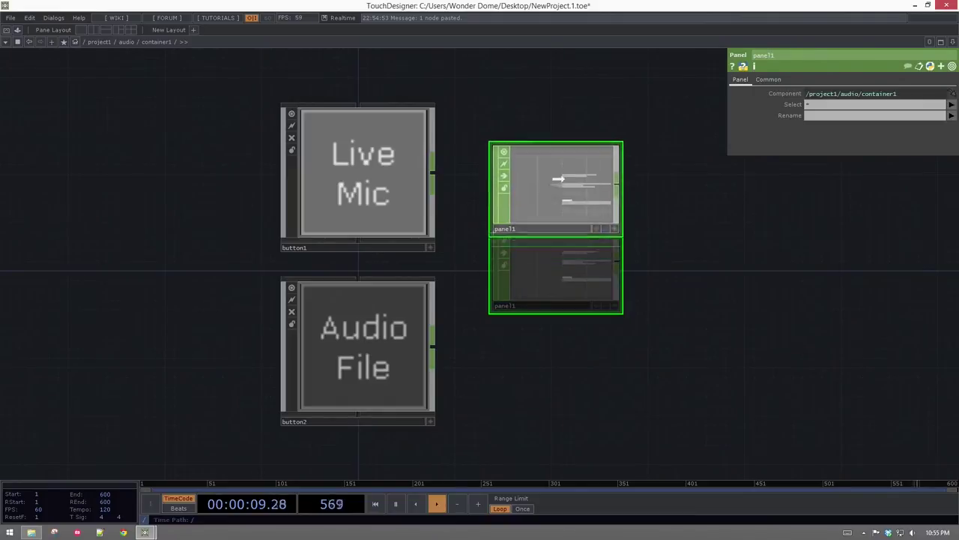
- Open the container in its own window and switch between Live Mic and Audio File to examine the Panel CHOP's radio channel
{"action": "scroll", "coordinate": [565, 178], "scroll_direction": "up", "scroll_amount": 8}
{"action": "scroll", "coordinate": [587, 177], "scroll_direction": "down", "scroll_amount": 3}
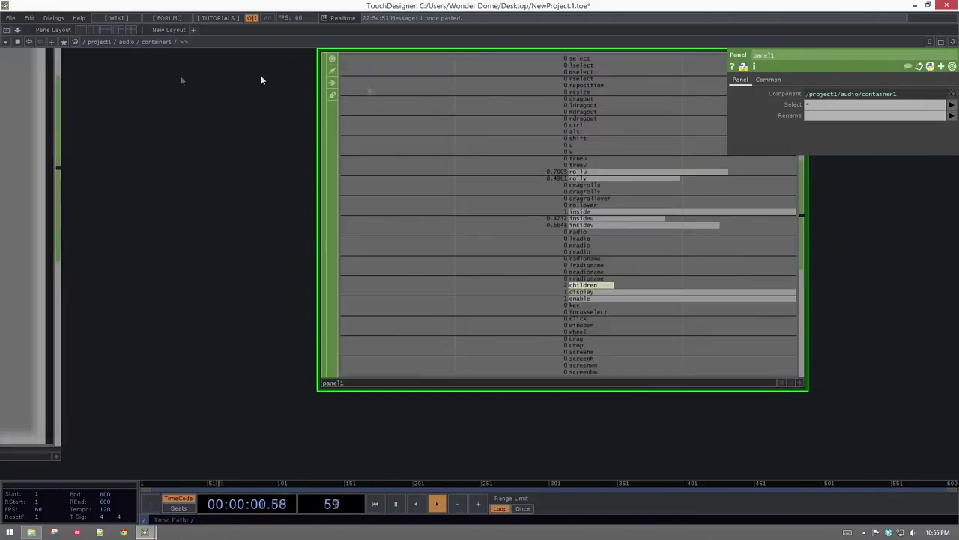
{"action": "left_click", "coordinate": [18, 43]}
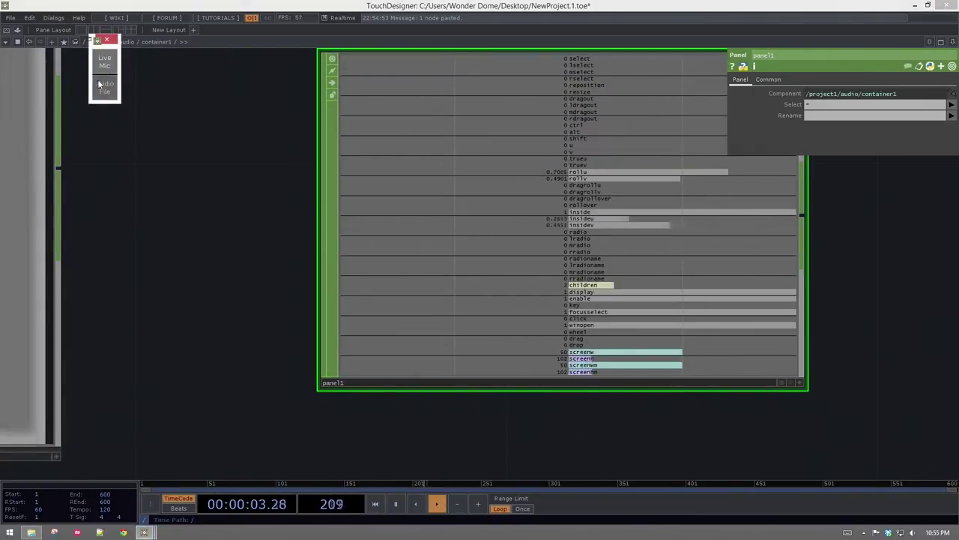
{"action": "left_click", "coordinate": [99, 84]}
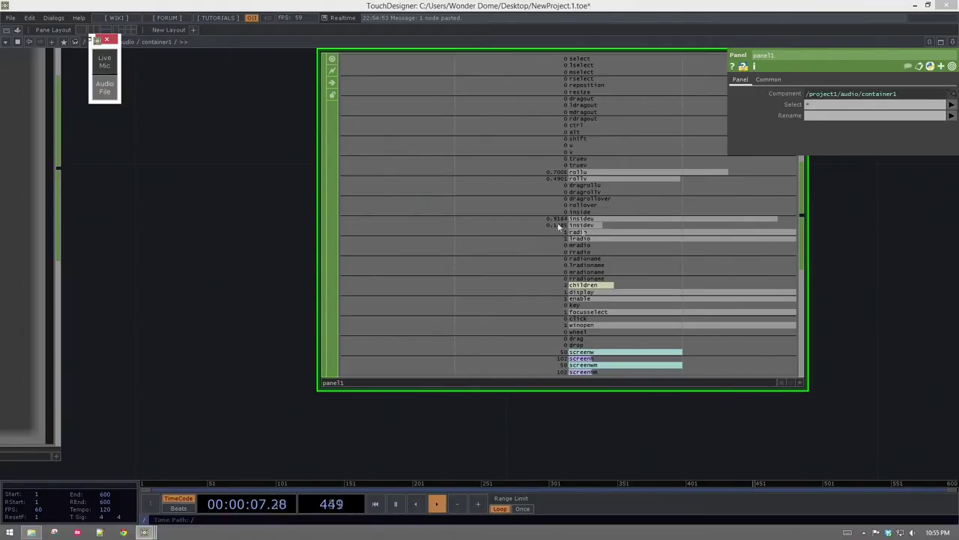
{"action": "left_click", "coordinate": [114, 68]}
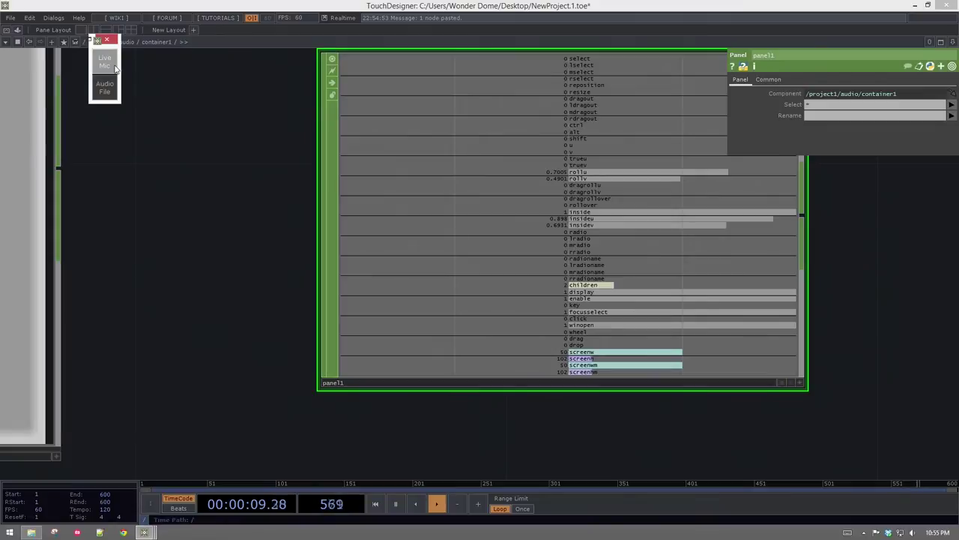
{"action": "left_click", "coordinate": [108, 88]}
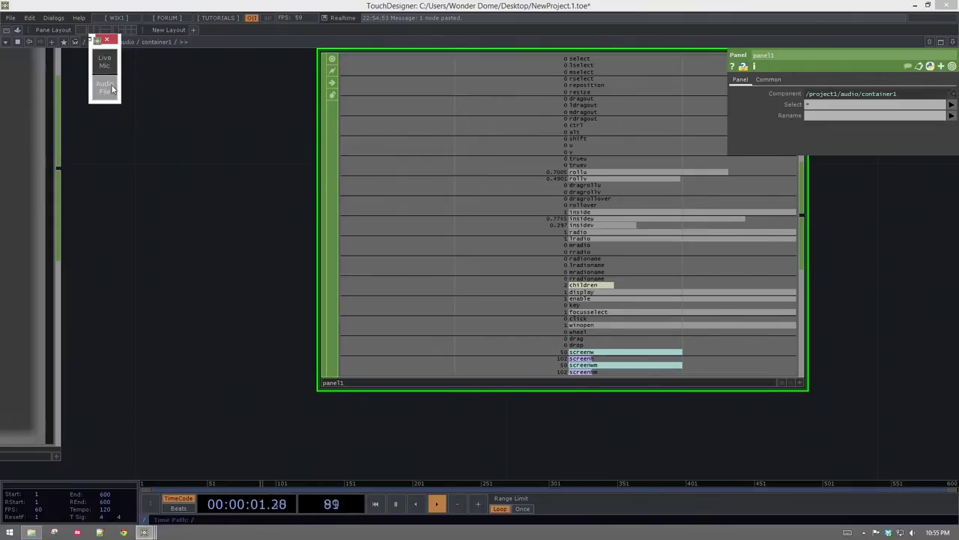
{"action": "left_click", "coordinate": [108, 41]}
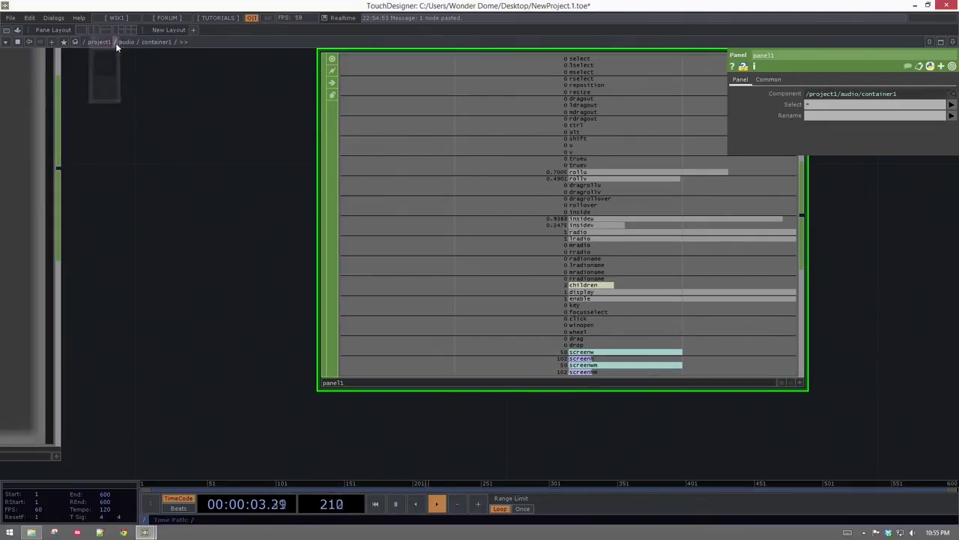
- Delete the Panel CHOP and return to the audio network
{"action": "middle_click_drag", "start_coordinate": [142, 157], "coordinate": [143, 242]}
{"action": "middle_click_drag", "start_coordinate": [186, 150], "coordinate": [187, 162]}
{"action": "scroll", "coordinate": [257, 172], "scroll_direction": "up", "scroll_amount": 4}
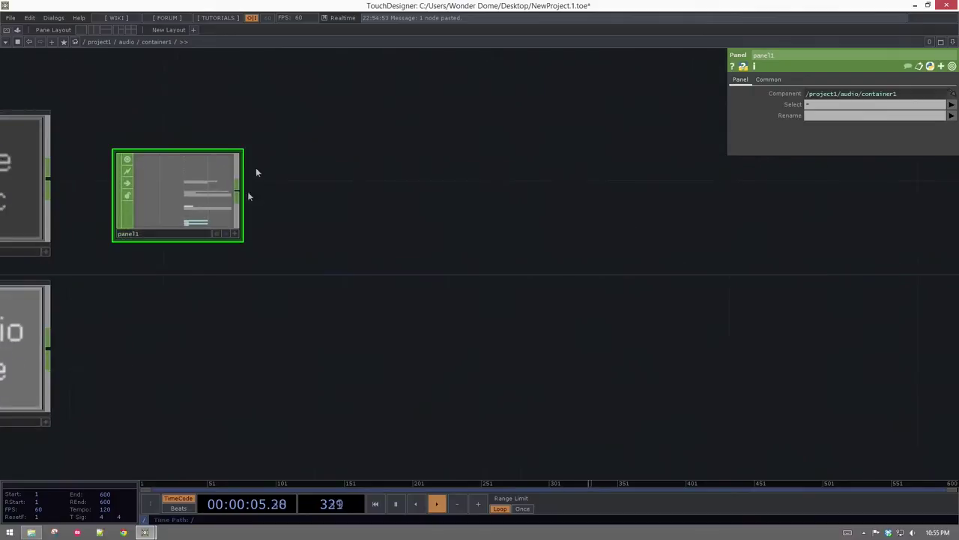
{"action": "scroll", "coordinate": [268, 293], "scroll_direction": "down", "scroll_amount": 4}
{"action": "scroll", "coordinate": [353, 193], "scroll_direction": "up", "scroll_amount": 5}
{"action": "key", "text": "Delete"}
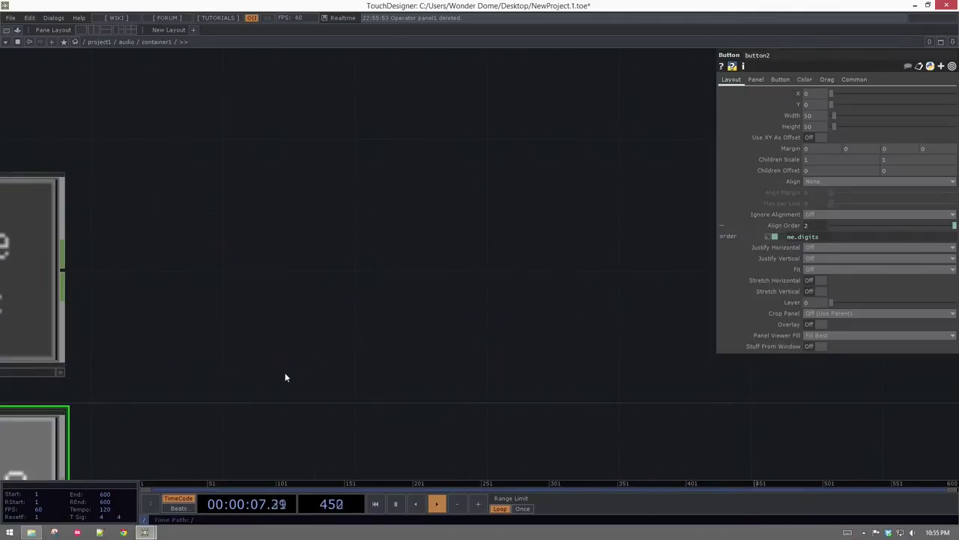
{"action": "scroll", "coordinate": [332, 343], "scroll_direction": "down", "scroll_amount": 5}
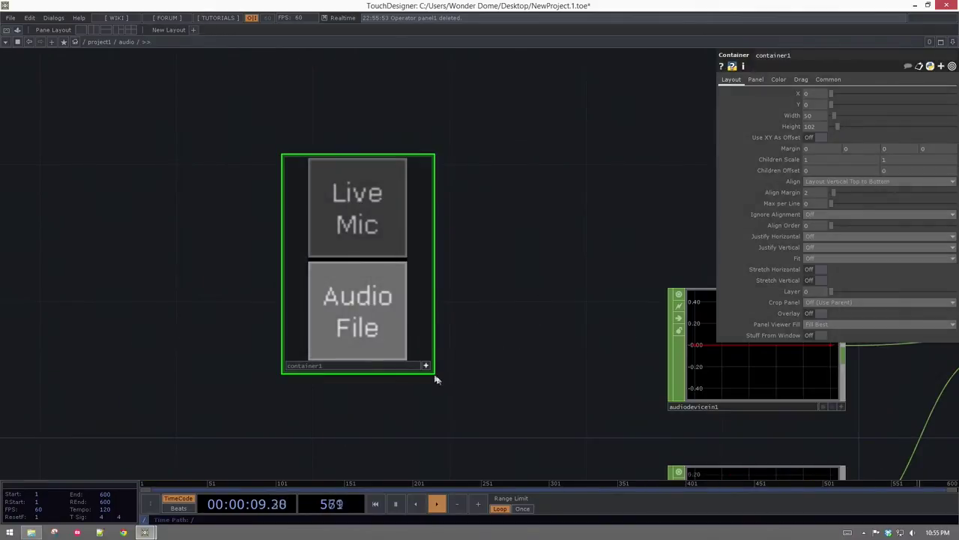
- Move the button container close to the audio input CHOPs and make its viewer active
{"action": "left_click_drag", "start_coordinate": [478, 315], "coordinate": [421, 313]}
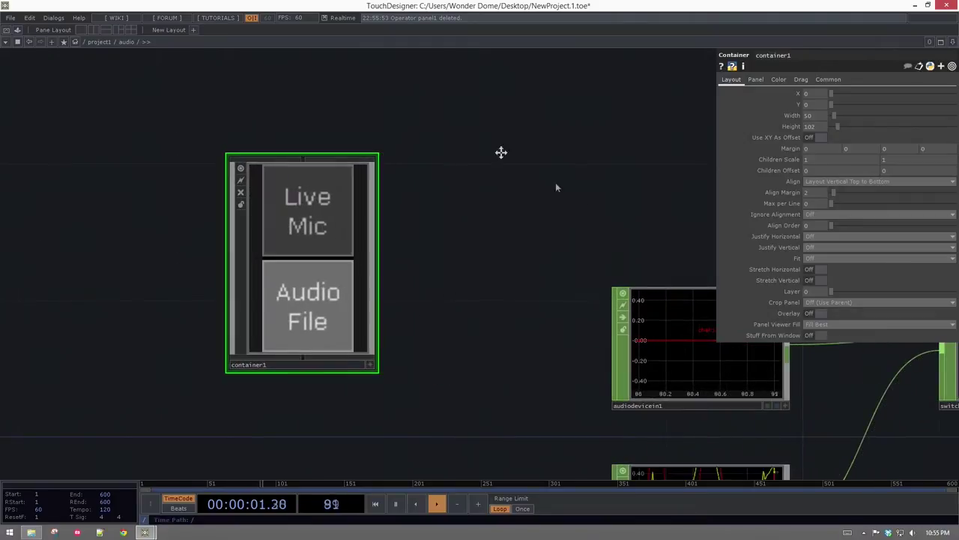
{"action": "left_click_drag", "start_coordinate": [568, 192], "coordinate": [338, 140]}
{"action": "scroll", "coordinate": [339, 140], "scroll_direction": "down", "scroll_amount": 4}
{"action": "left_click_drag", "start_coordinate": [431, 122], "coordinate": [404, 129]}
{"action": "left_click_drag", "start_coordinate": [183, 197], "coordinate": [275, 276]}
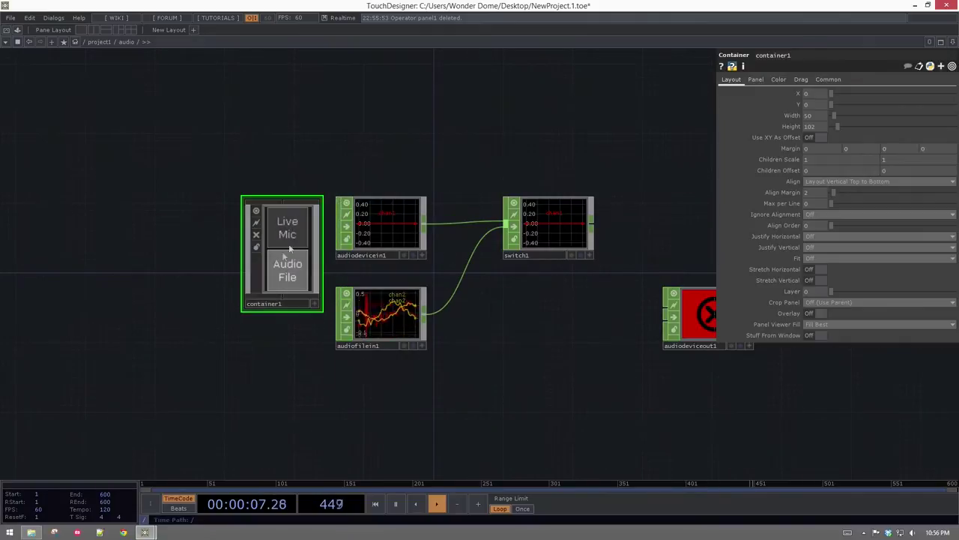
{"action": "key", "text": "a"}
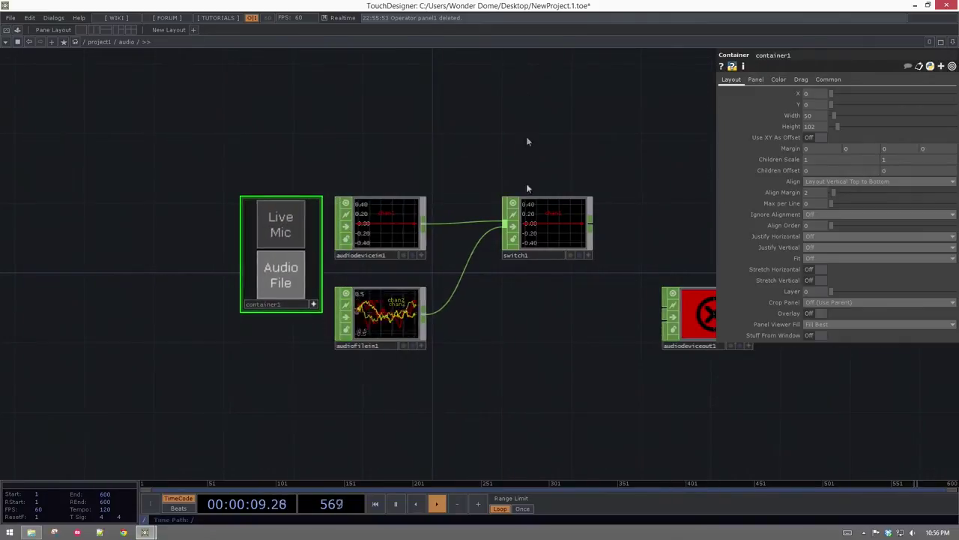
- Rename the button container to inputSwitch
{"action": "left_click", "coordinate": [531, 198]}
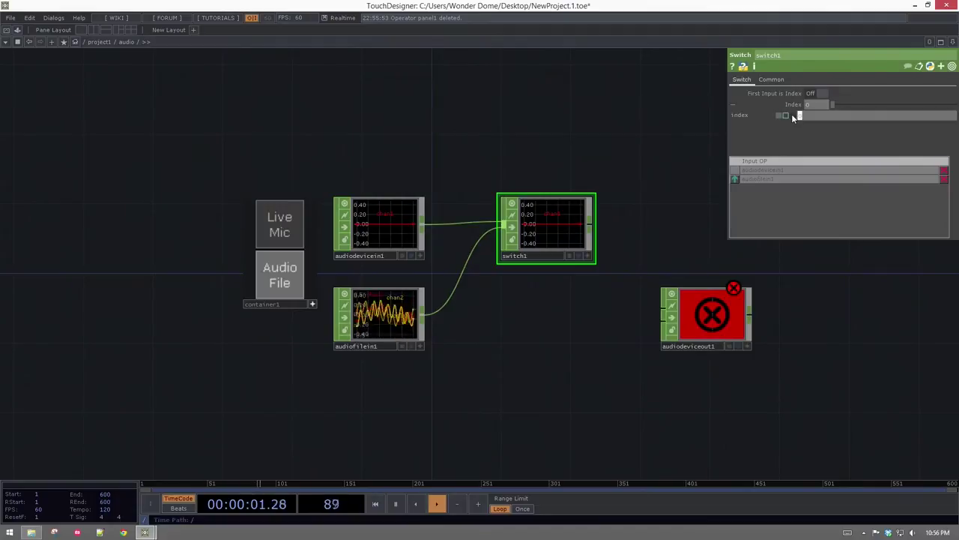
{"action": "left_click", "coordinate": [294, 305]}
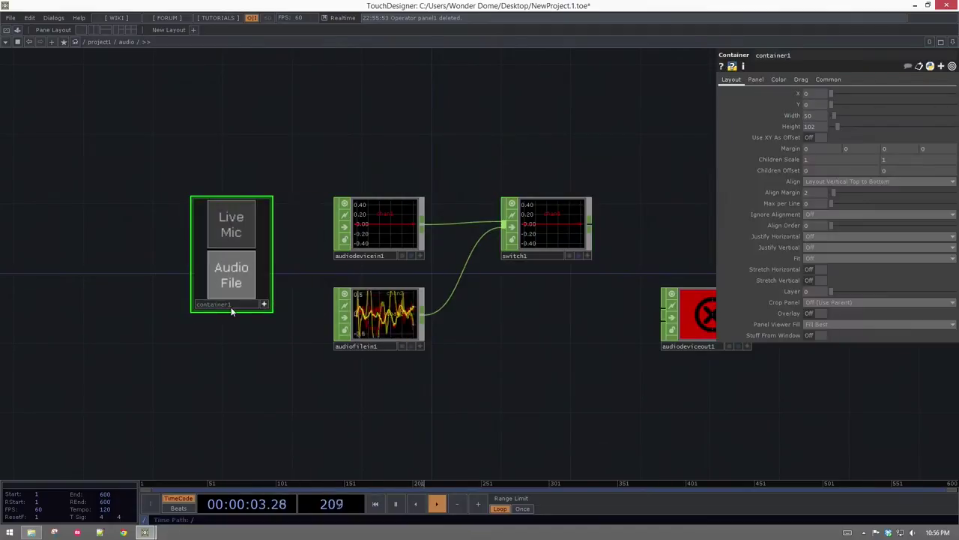
{"action": "left_click_drag", "start_coordinate": [297, 305], "coordinate": [224, 308]}
{"action": "left_click", "coordinate": [230, 305]}
{"action": "left_click", "coordinate": [230, 305]}
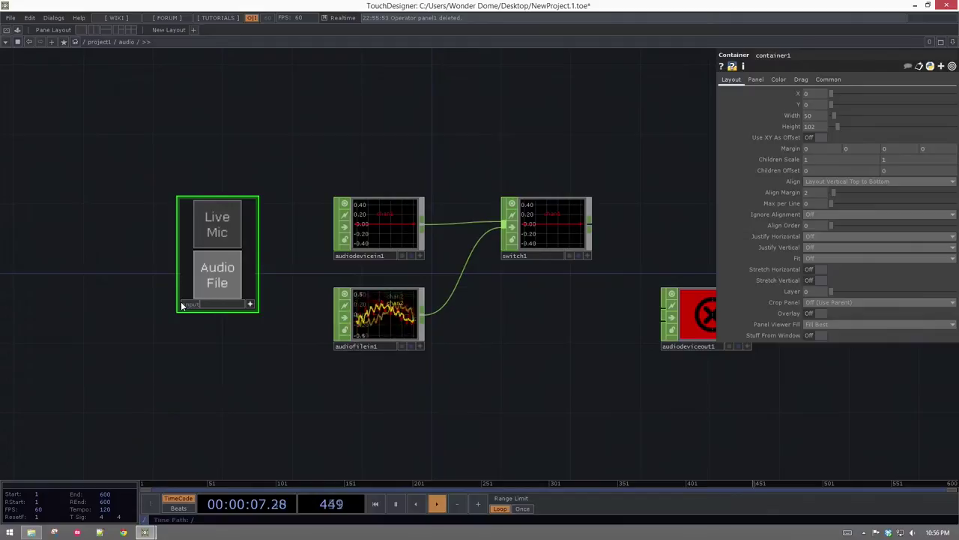
{"action": "type", "text": "witch"}
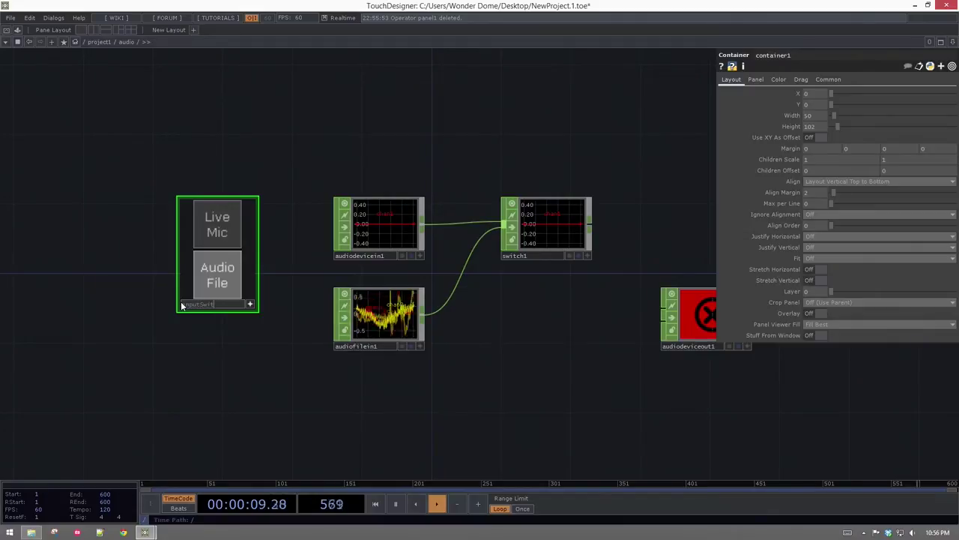
{"action": "key", "text": "Return"}
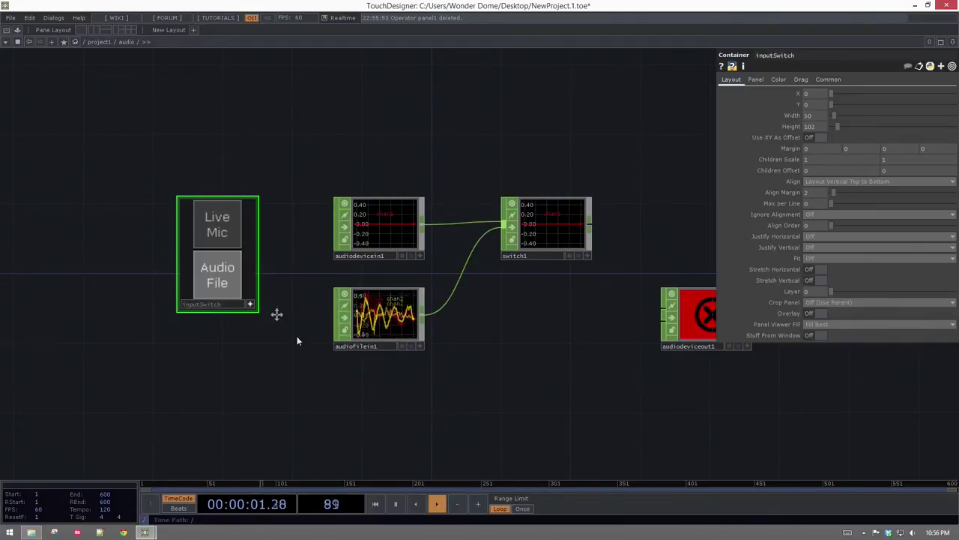
- Place inputSwitch beside the audio inputs and set the Switch CHOP's Index to the expression op('inputSwitch').panel.radio
{"action": "left_click_drag", "start_coordinate": [297, 336], "coordinate": [296, 329]}
{"action": "left_click", "coordinate": [248, 297]}
{"action": "left_click_drag", "start_coordinate": [227, 297], "coordinate": [281, 298]}
{"action": "left_click", "coordinate": [551, 222]}
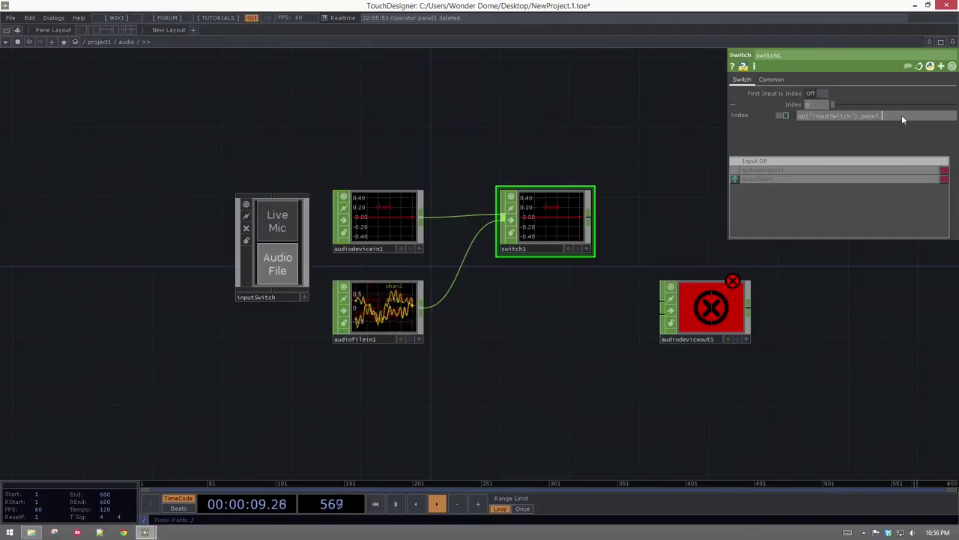
{"action": "key", "text": "Return"}
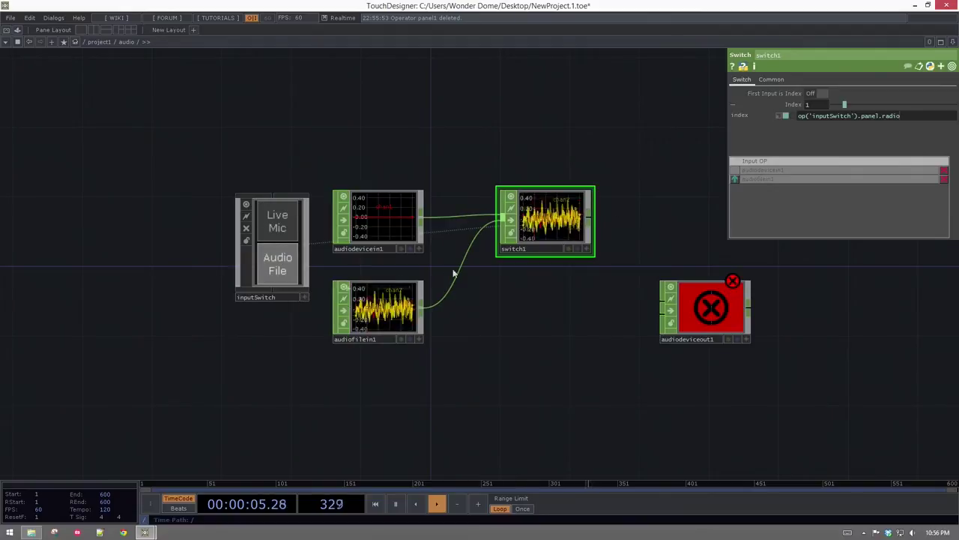
- Test the Switch CHOP by toggling between Live Mic and Audio File in inputSwitch, ending on Audio File with the viewer inactive
{"action": "left_click", "coordinate": [306, 297]}
{"action": "left_click", "coordinate": [284, 230]}
{"action": "left_click", "coordinate": [277, 254]}
{"action": "left_click", "coordinate": [275, 214]}
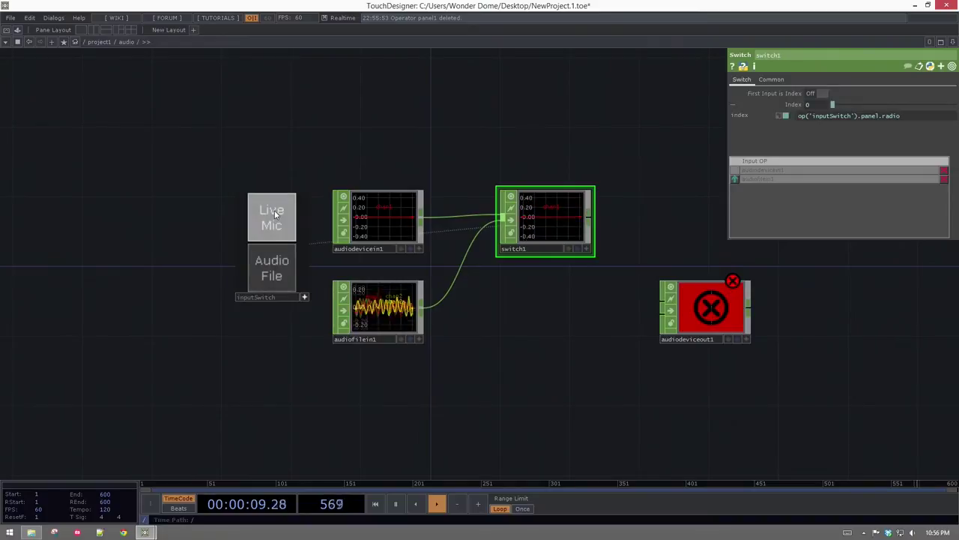
{"action": "left_click", "coordinate": [272, 264]}
{"action": "left_click", "coordinate": [304, 297]}
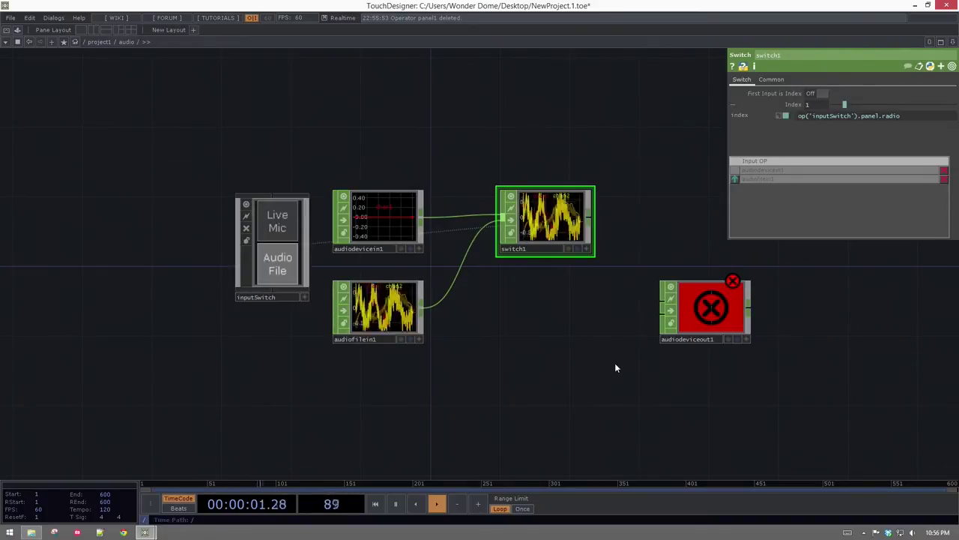
- Add a Slider COMP below inputSwitch in the audio network
{"action": "left_click_drag", "start_coordinate": [634, 362], "coordinate": [548, 366]}
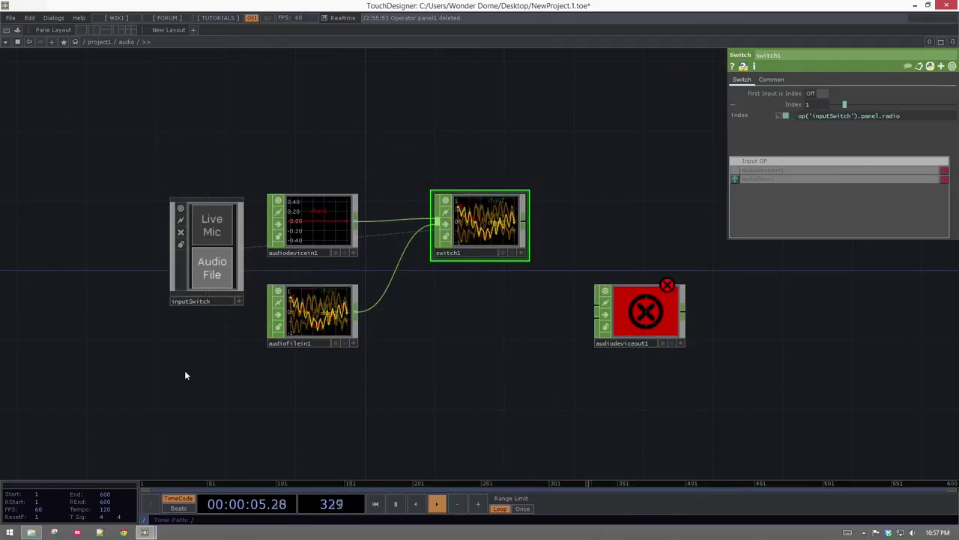
{"action": "key", "text": "Tab"}
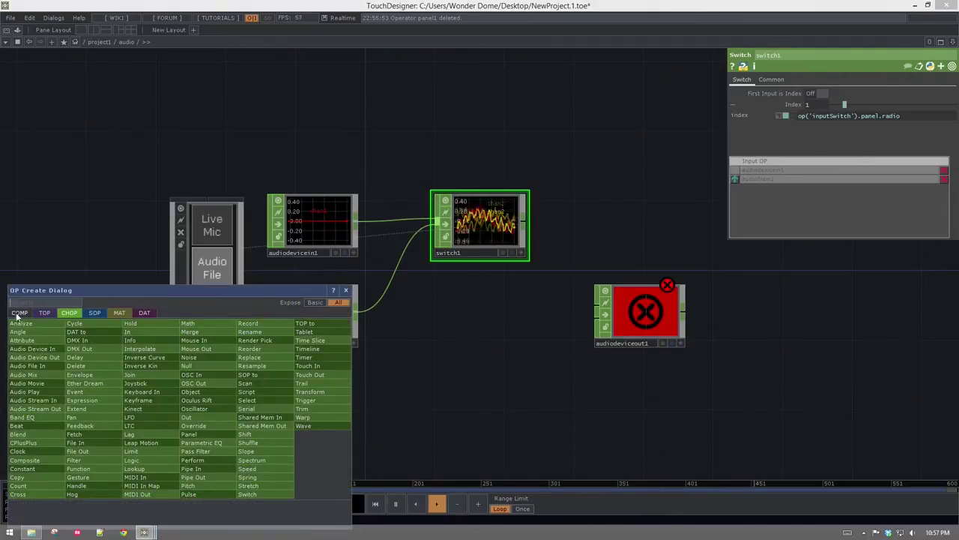
{"action": "left_click", "coordinate": [19, 314]}
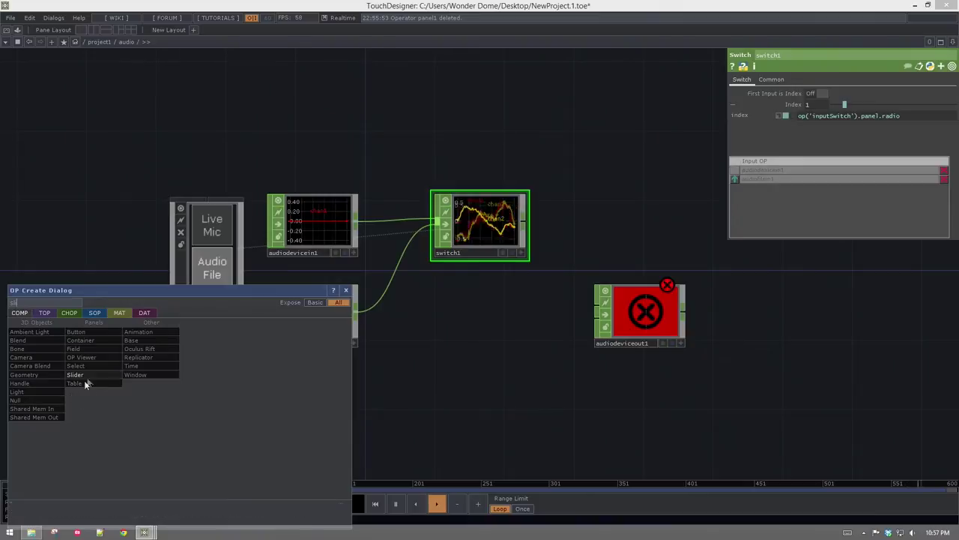
{"action": "left_click", "coordinate": [88, 374]}
{"action": "left_click", "coordinate": [178, 371]}
{"action": "left_click_drag", "start_coordinate": [201, 378], "coordinate": [261, 385]}
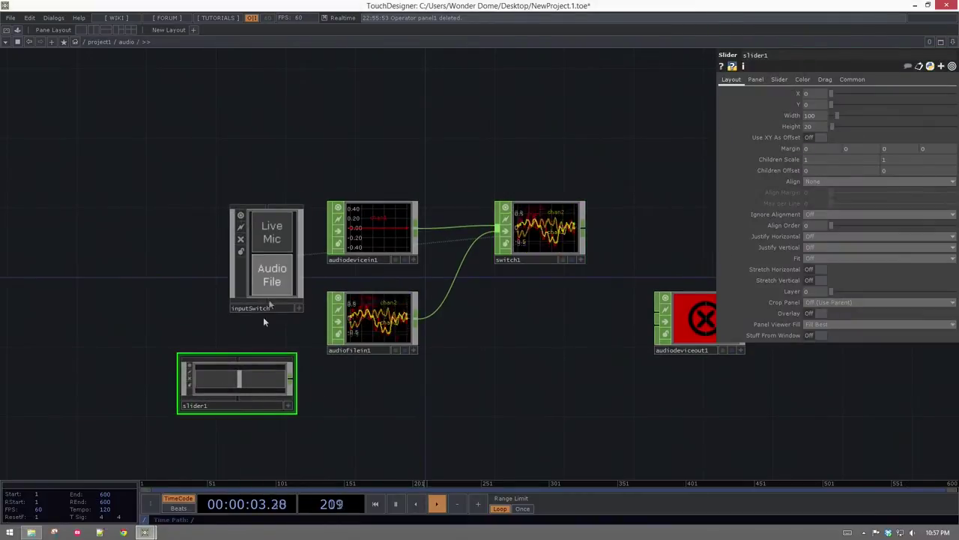
- Inside the slider, add a Text TOP beside the knob container
{"action": "scroll", "coordinate": [262, 347], "scroll_direction": "up", "scroll_amount": 6}
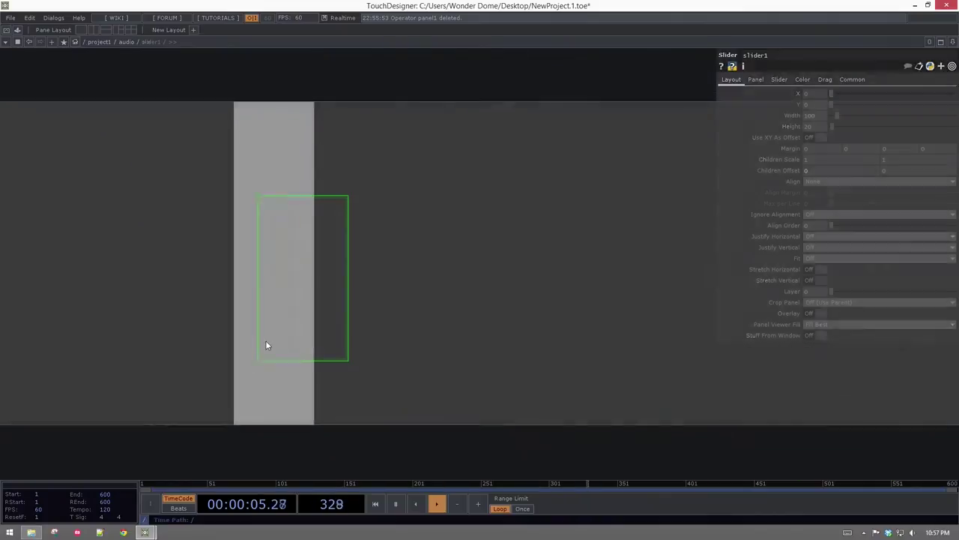
{"action": "scroll", "coordinate": [266, 345], "scroll_direction": "up", "scroll_amount": 2}
{"action": "key", "text": "Tab"}
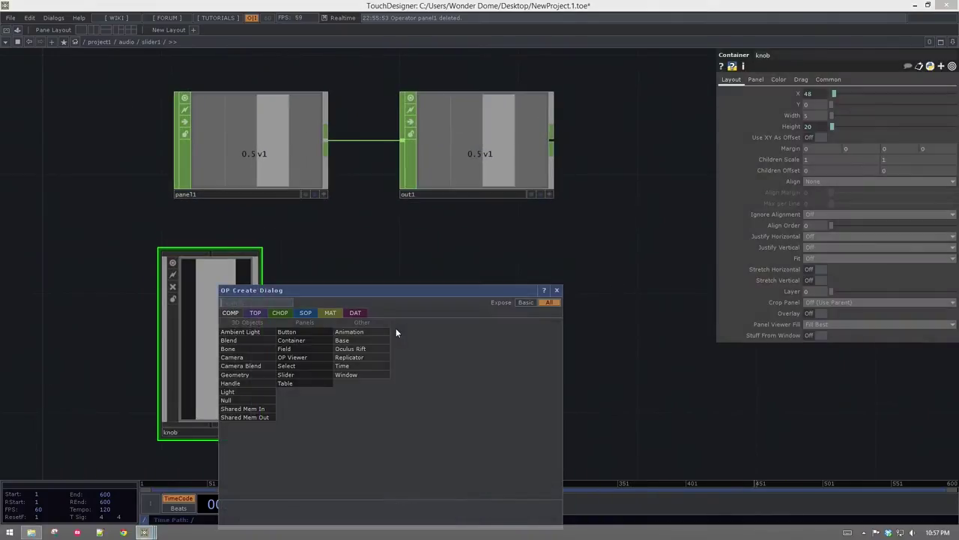
{"action": "key", "text": "Tab"}
{"action": "type", "text": "tex"}
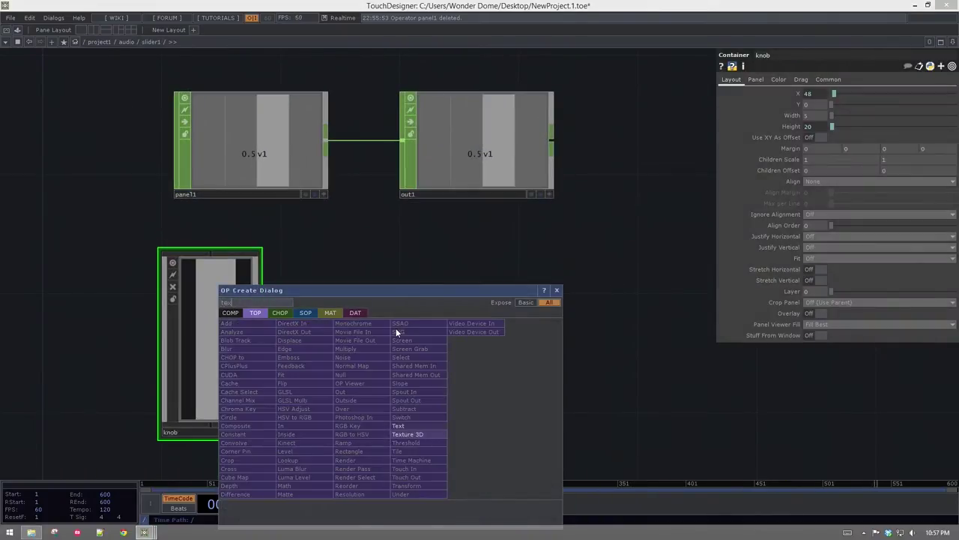
{"action": "left_click", "coordinate": [419, 426]}
{"action": "left_click", "coordinate": [475, 366]}
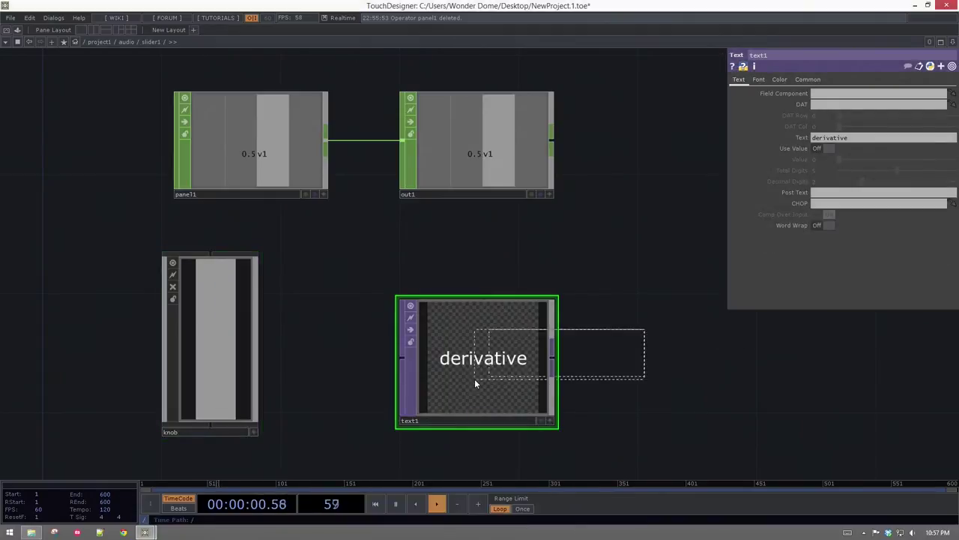
- Set the Text TOP's resolution to the expressions me.parent().par.w and me.parent().par.h, and fit its node to the new aspect
{"action": "left_click", "coordinate": [807, 79]}
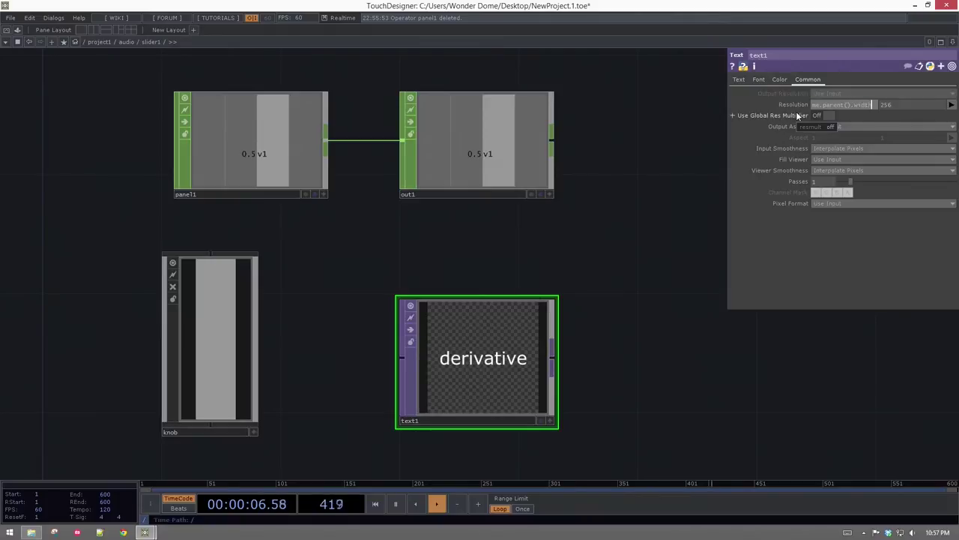
{"action": "key", "text": "Return"}
{"action": "left_click", "coordinate": [806, 106]}
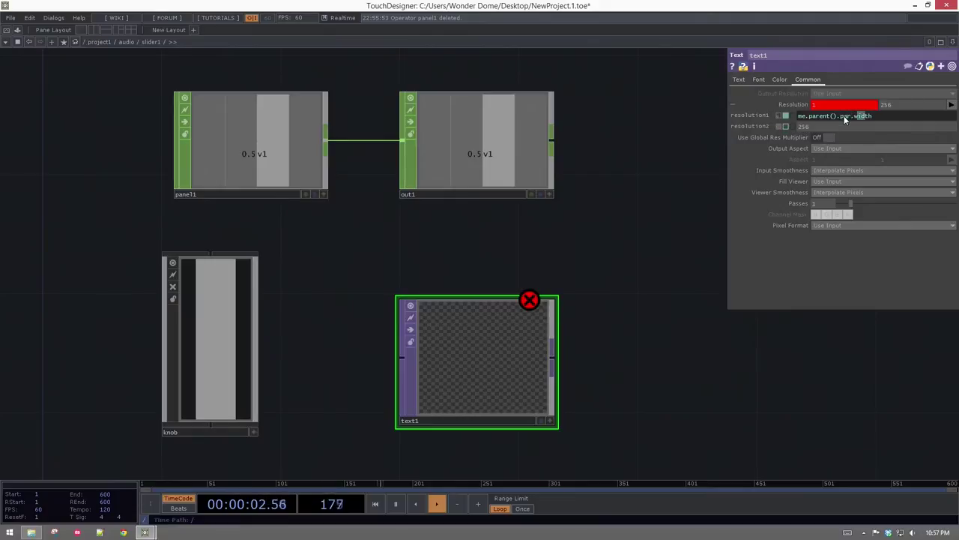
{"action": "key", "text": "BackSpace"}
{"action": "key", "text": "Return"}
{"action": "left_click", "coordinate": [772, 124]}
{"action": "type", "text": "me.parent()"}
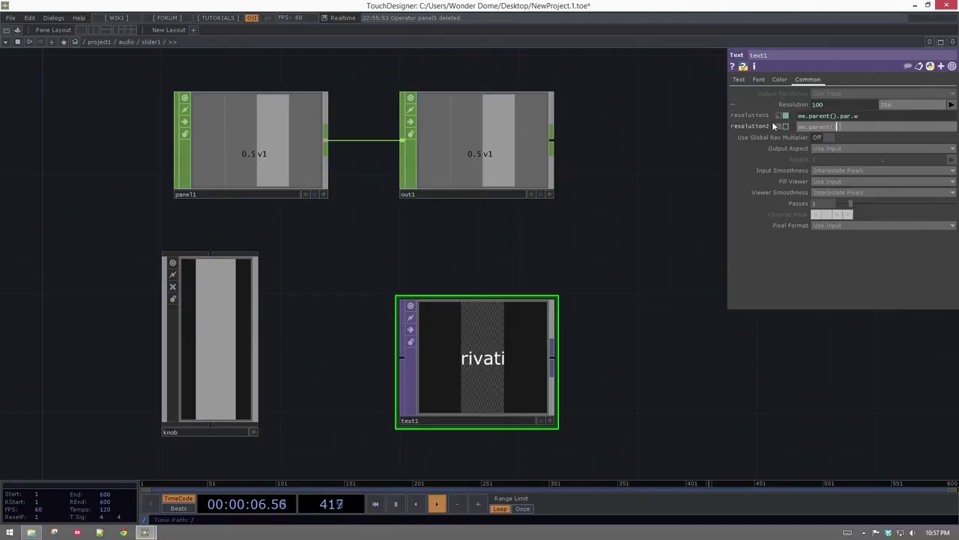
{"action": "type", "text": ".par.h"}
{"action": "key", "text": "Return"}
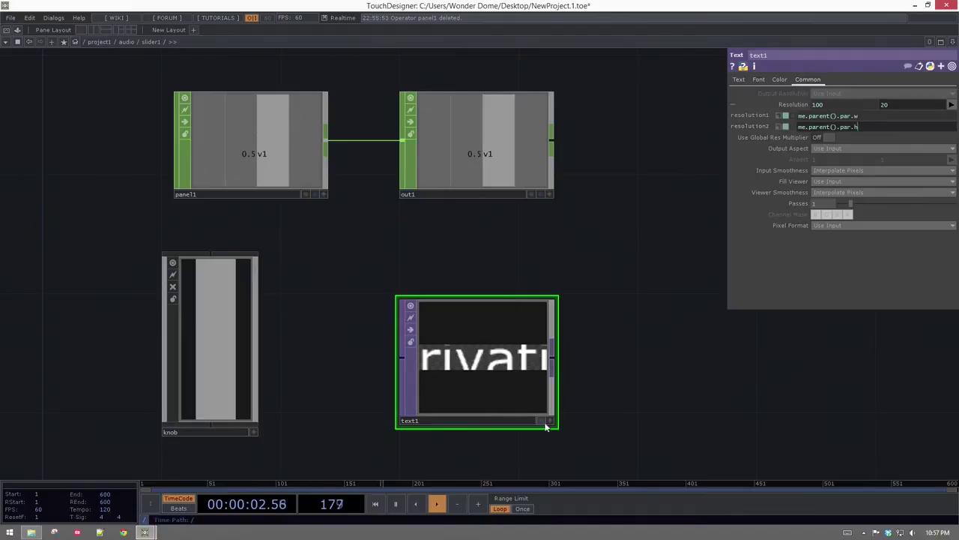
{"action": "double_click", "coordinate": [558, 428]}
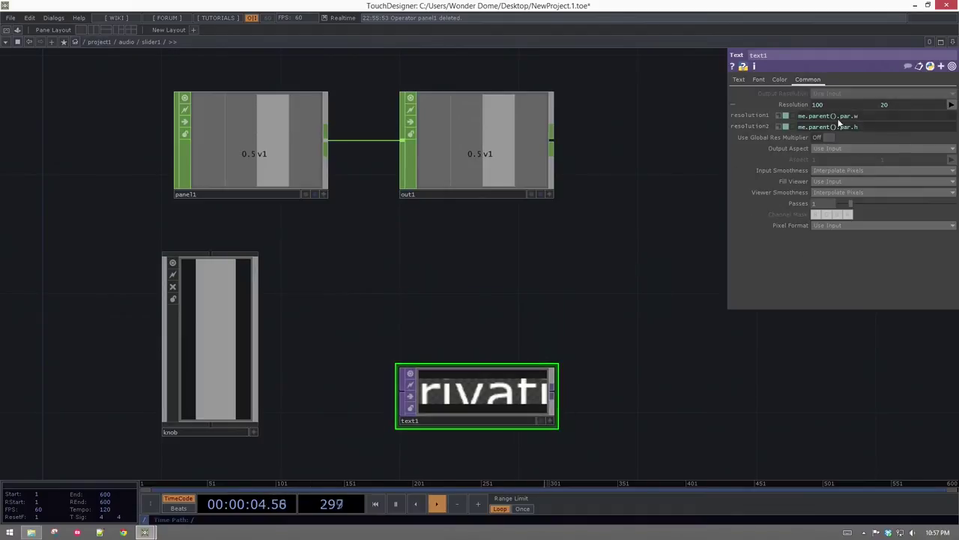
- Set the Text TOP's text to volume and its Auto-Size Font option to Auto-Fit If Too Large
{"action": "left_click", "coordinate": [757, 79]}
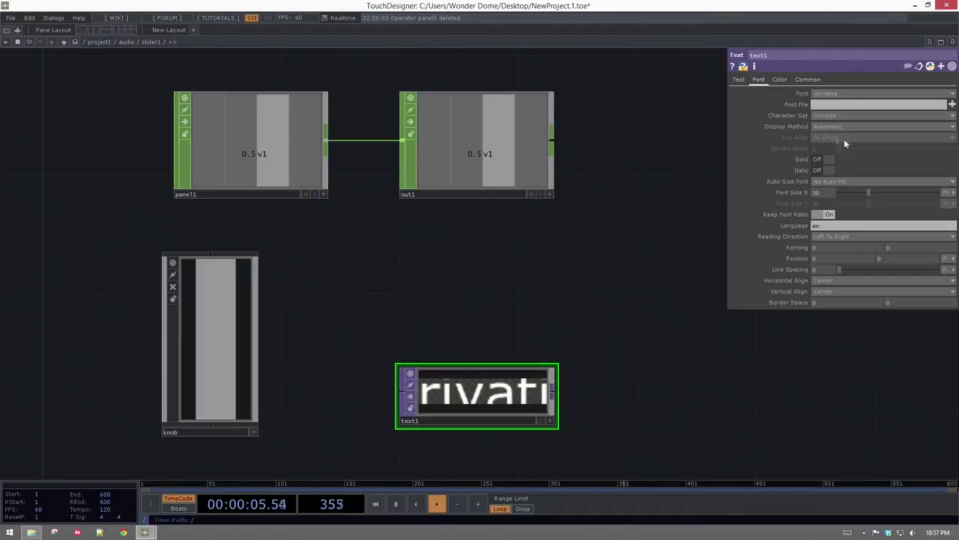
{"action": "left_click", "coordinate": [738, 81]}
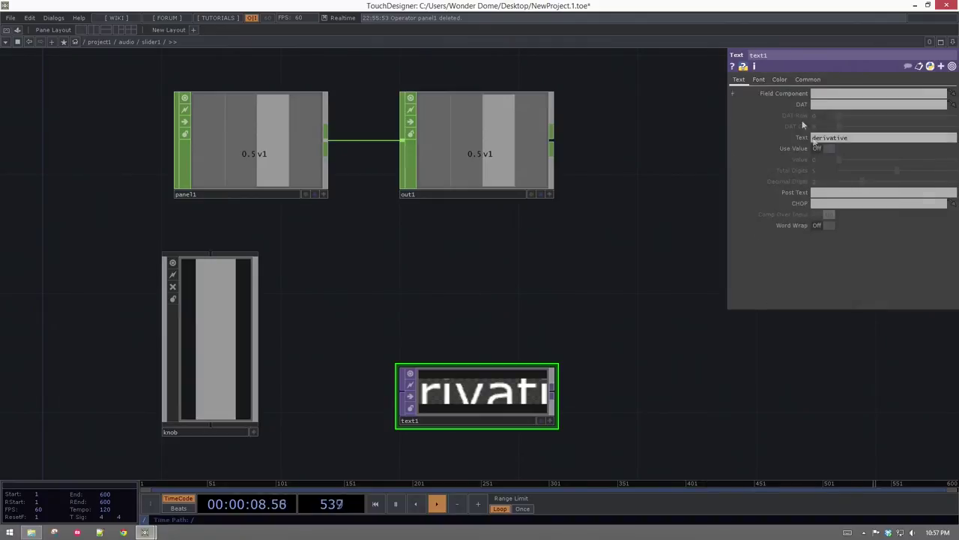
{"action": "type", "text": "vo,1"}
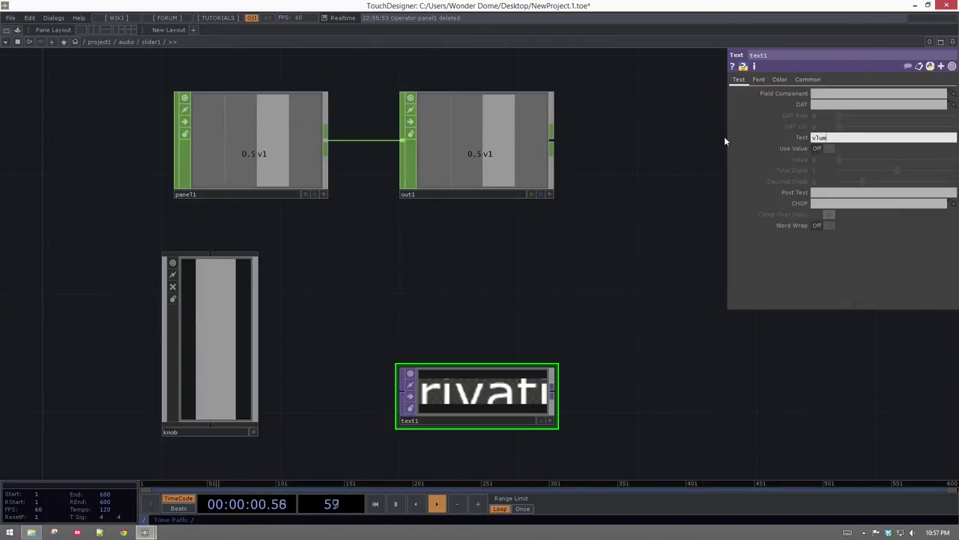
{"action": "key", "text": "BackSpace"}
{"action": "key", "text": "BackSpace"}
{"action": "type", "text": "lume"}
{"action": "left_click", "coordinate": [757, 80]}
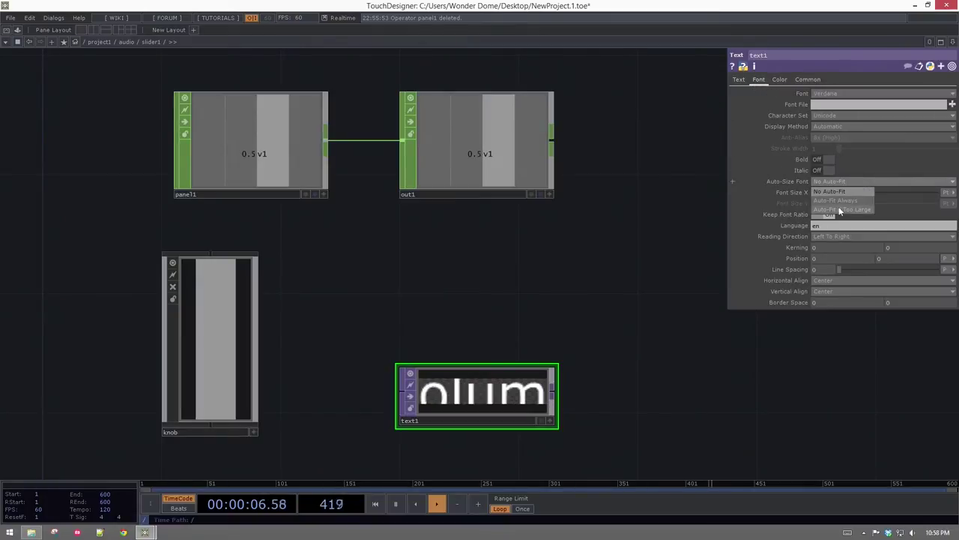
{"action": "left_click", "coordinate": [839, 209]}
- Return to the audio network and set slider1's Background TOP to ./text1
{"action": "left_click_drag", "start_coordinate": [602, 306], "coordinate": [510, 255]}
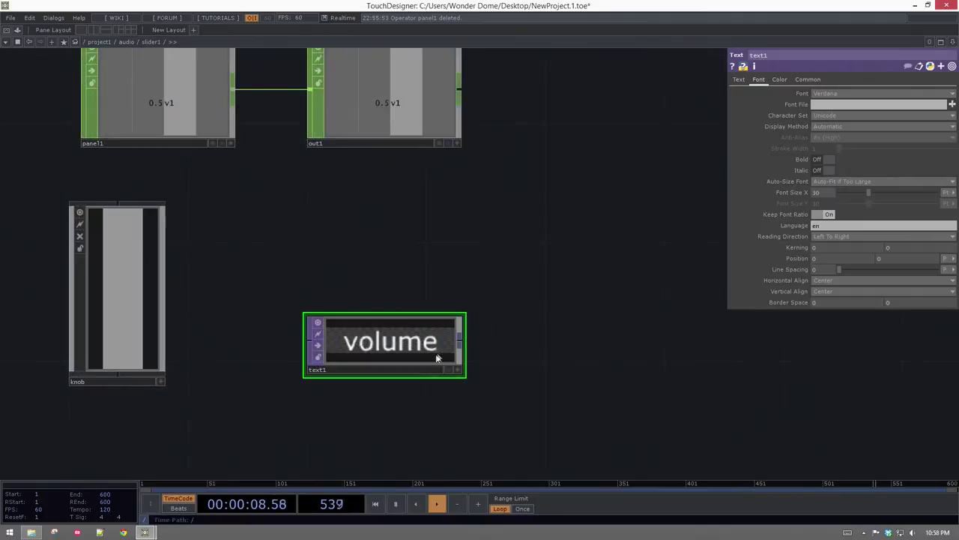
{"action": "scroll", "coordinate": [438, 354], "scroll_direction": "down", "scroll_amount": 5}
{"action": "right_click_drag", "start_coordinate": [585, 429], "coordinate": [477, 306]}
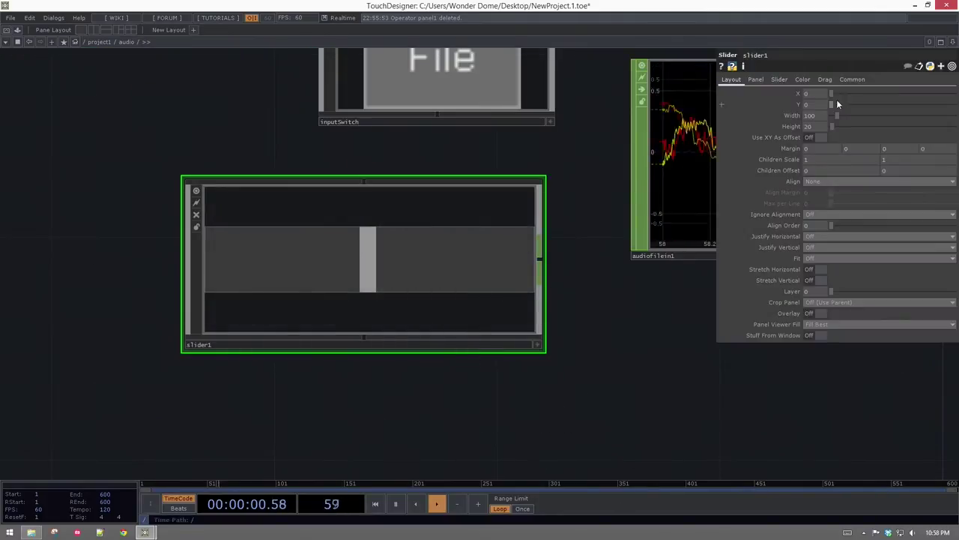
{"action": "left_click", "coordinate": [780, 79]}
{"action": "left_click", "coordinate": [803, 79]}
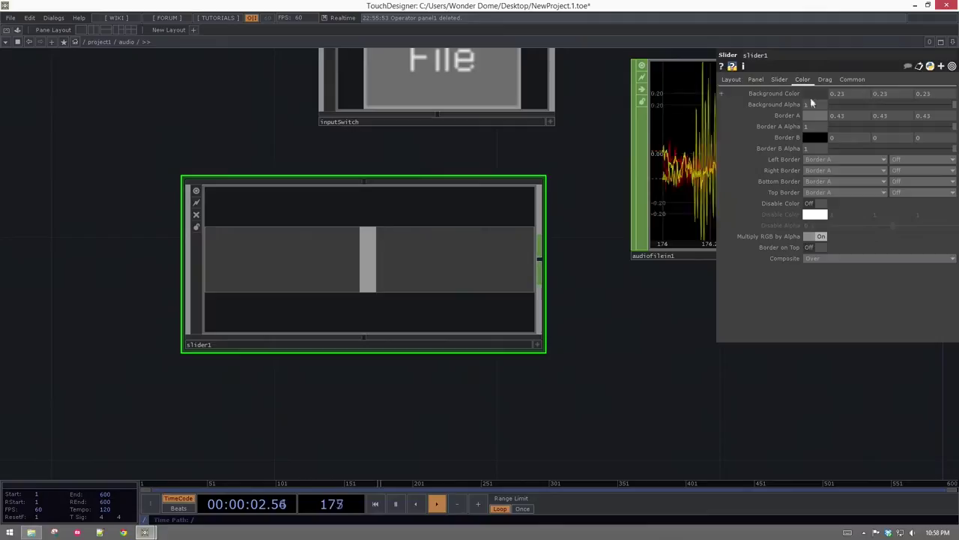
{"action": "left_click", "coordinate": [782, 79]}
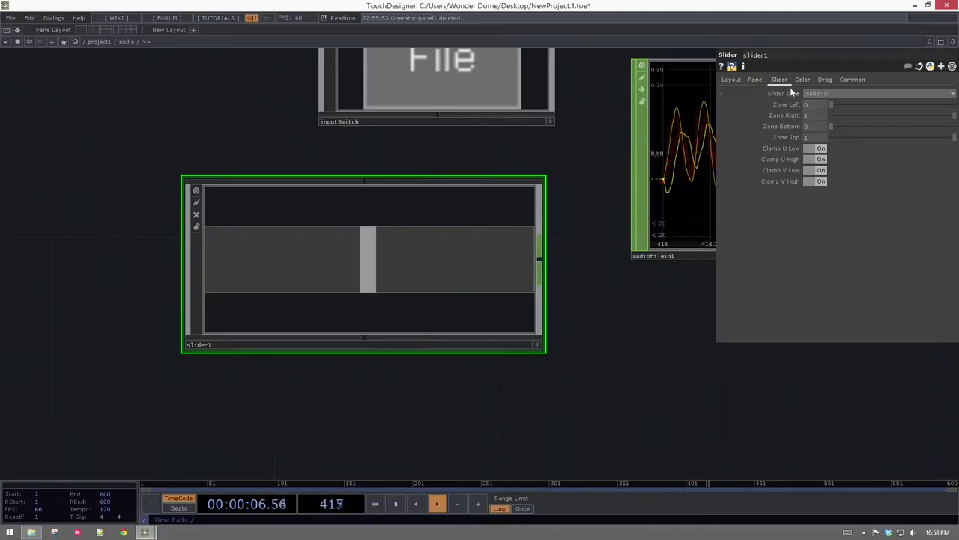
{"action": "left_click", "coordinate": [754, 80]}
{"action": "left_click", "coordinate": [822, 163]}
{"action": "type", "text": "./text1"}
{"action": "key", "text": "Return"}
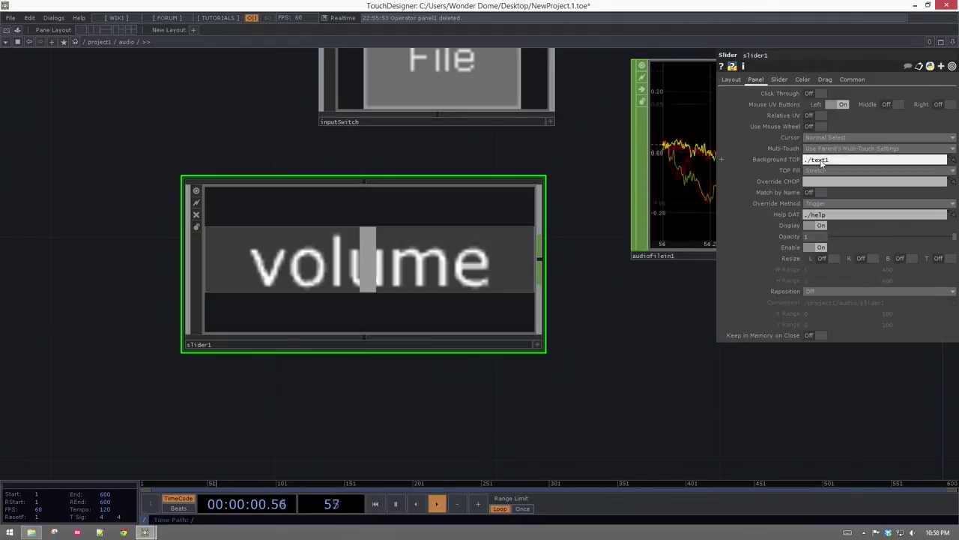
- Test slider1 in its active viewer by lowering the volume knob, and deactivate the viewer
{"action": "middle_click_drag", "start_coordinate": [583, 320], "coordinate": [598, 338]}
{"action": "left_click_drag", "start_coordinate": [598, 338], "coordinate": [511, 359]}
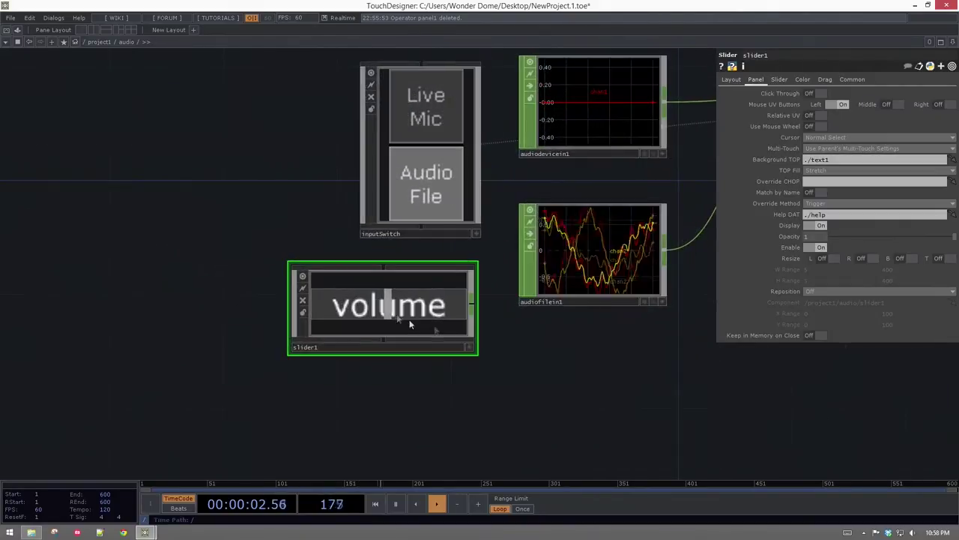
{"action": "left_click", "coordinate": [470, 347]}
{"action": "left_click_drag", "start_coordinate": [383, 308], "coordinate": [321, 311]}
{"action": "left_click_drag", "start_coordinate": [478, 353], "coordinate": [380, 363]}
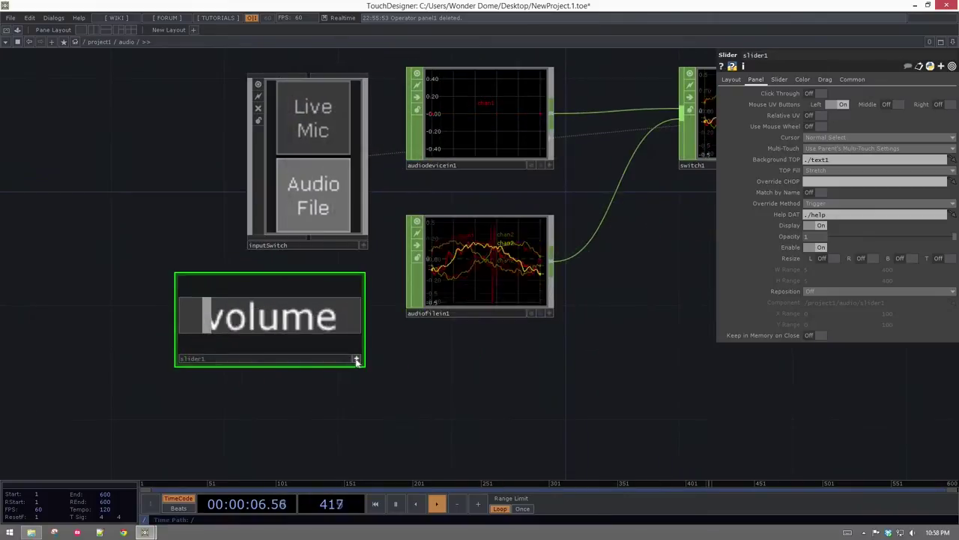
- Add a Math CHOP connected after switch1 in the audio network
{"action": "left_click_drag", "start_coordinate": [626, 348], "coordinate": [538, 297]}
{"action": "scroll", "coordinate": [569, 328], "scroll_direction": "down", "scroll_amount": 2}
{"action": "scroll", "coordinate": [538, 297], "scroll_direction": "up", "scroll_amount": 1}
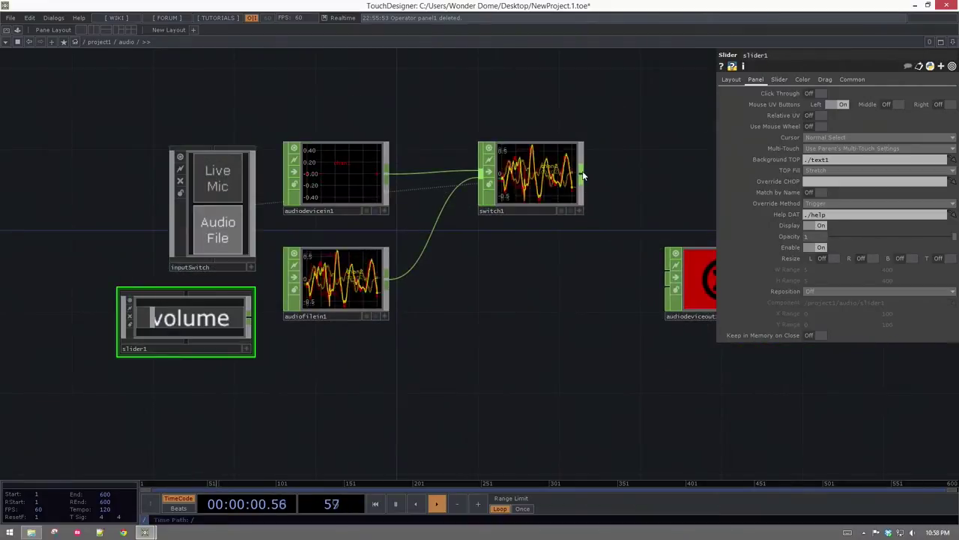
{"action": "right_click", "coordinate": [583, 175]}
{"action": "type", "text": "math"}
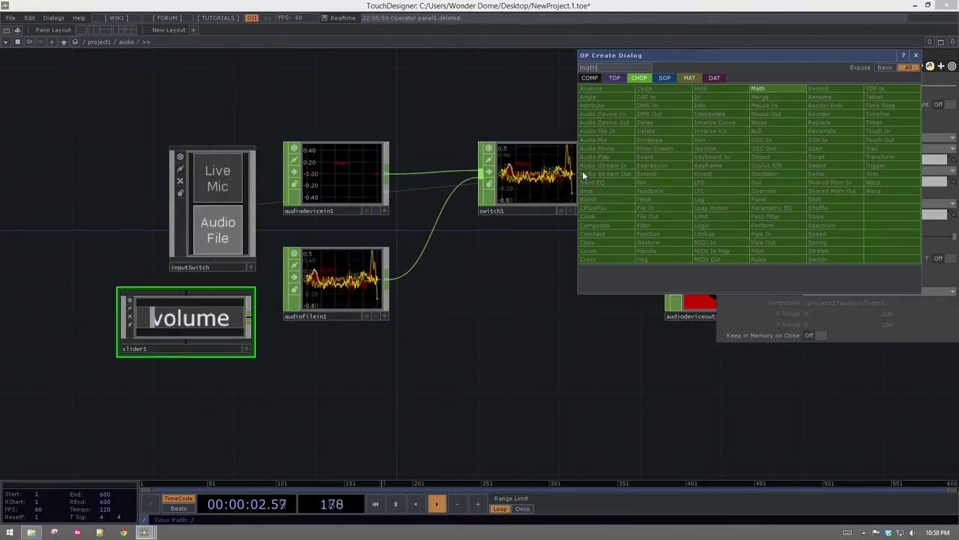
{"action": "left_click", "coordinate": [765, 98]}
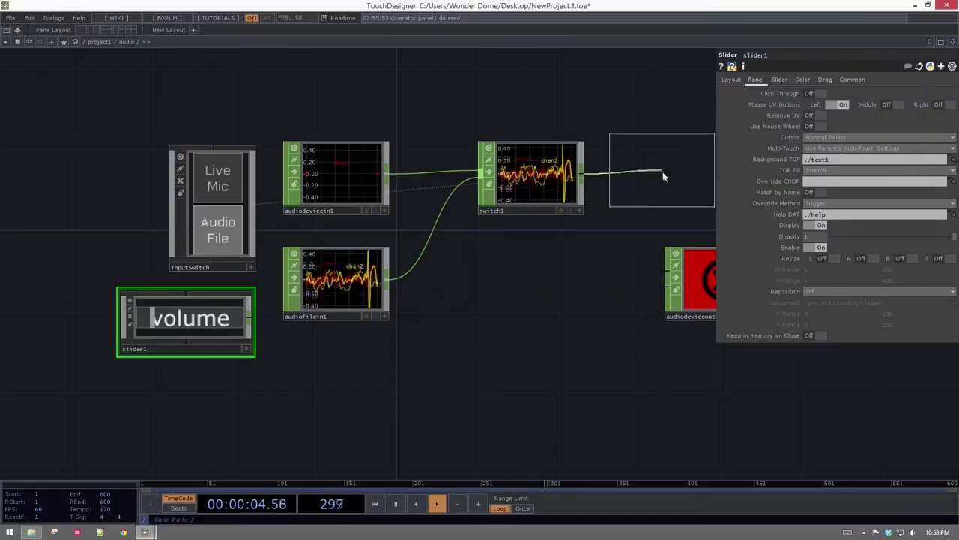
{"action": "left_click", "coordinate": [652, 175]}
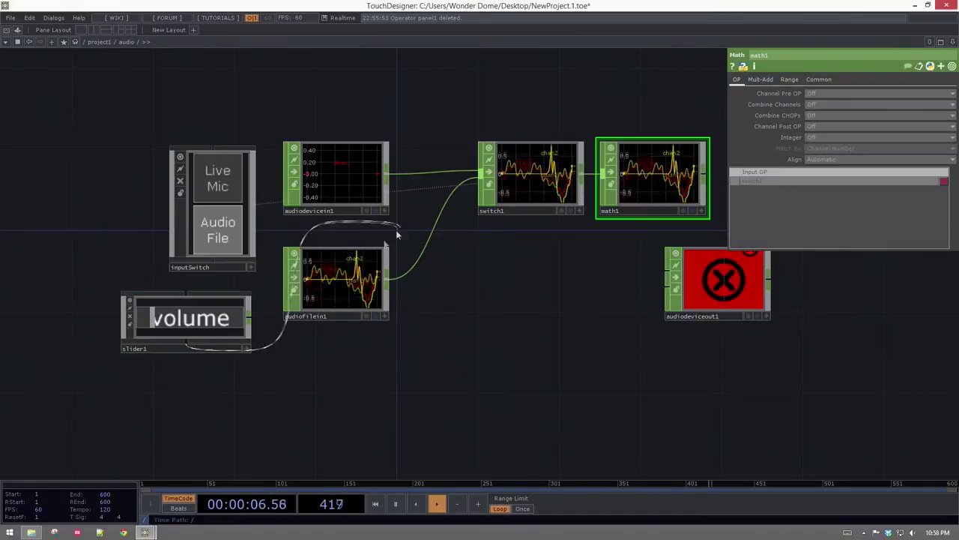
- Move the volume slider above inputSwitch in the audio network
{"action": "left_click_drag", "start_coordinate": [191, 305], "coordinate": [598, 73]}
{"action": "left_click_drag", "start_coordinate": [684, 113], "coordinate": [665, 142]}
{"action": "left_click_drag", "start_coordinate": [576, 110], "coordinate": [178, 118]}
{"action": "left_click_drag", "start_coordinate": [362, 88], "coordinate": [335, 140]}
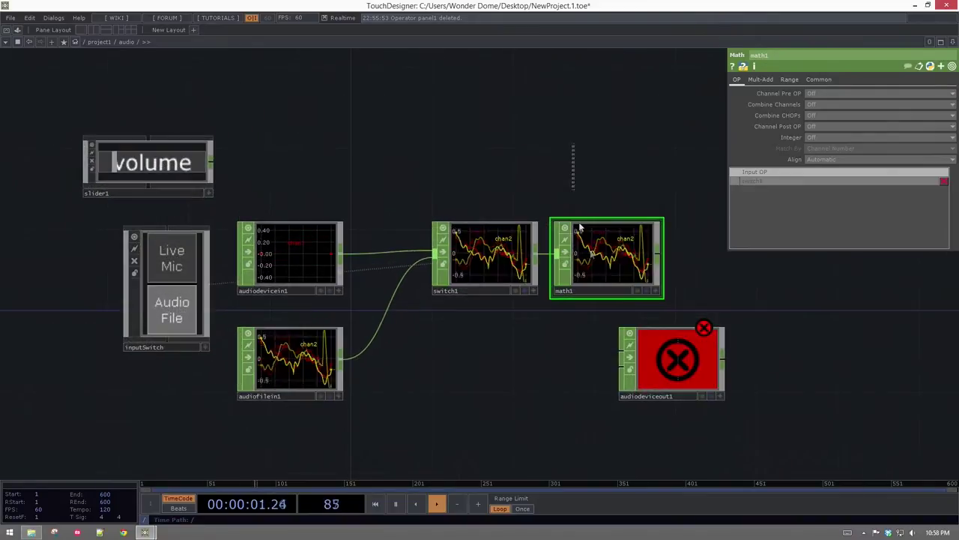
- Set the Math CHOP's Multiply parameter to the expression op('slider1/out1')['v1']
{"action": "left_click", "coordinate": [760, 79]}
{"action": "left_click", "coordinate": [792, 110]}
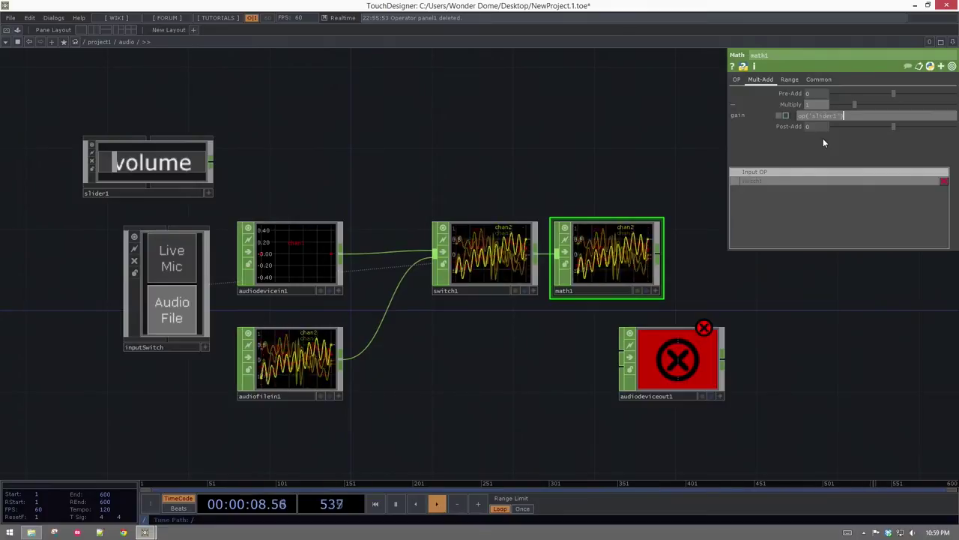
{"action": "type", "text": "/out1'"}
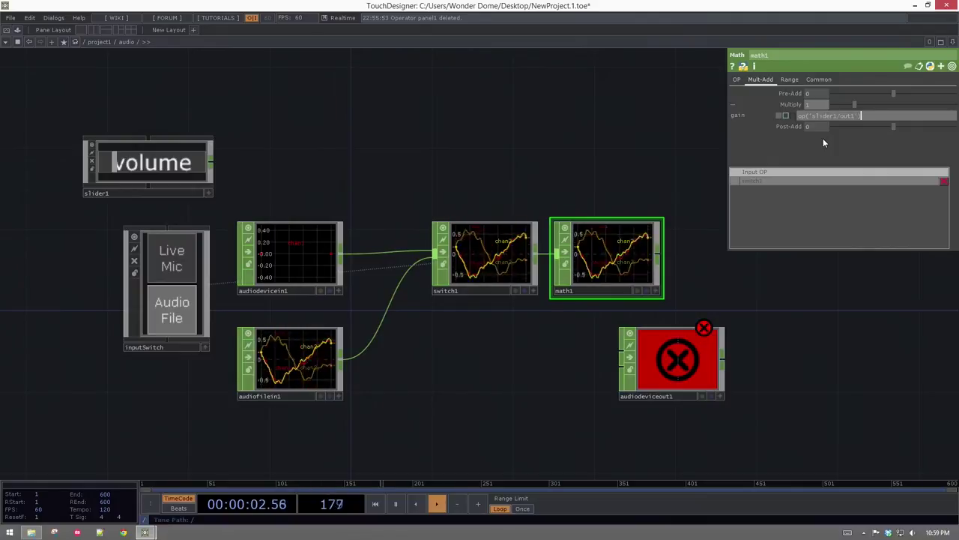
{"action": "type", "text": ")['v1']"}
{"action": "key", "text": "Return"}
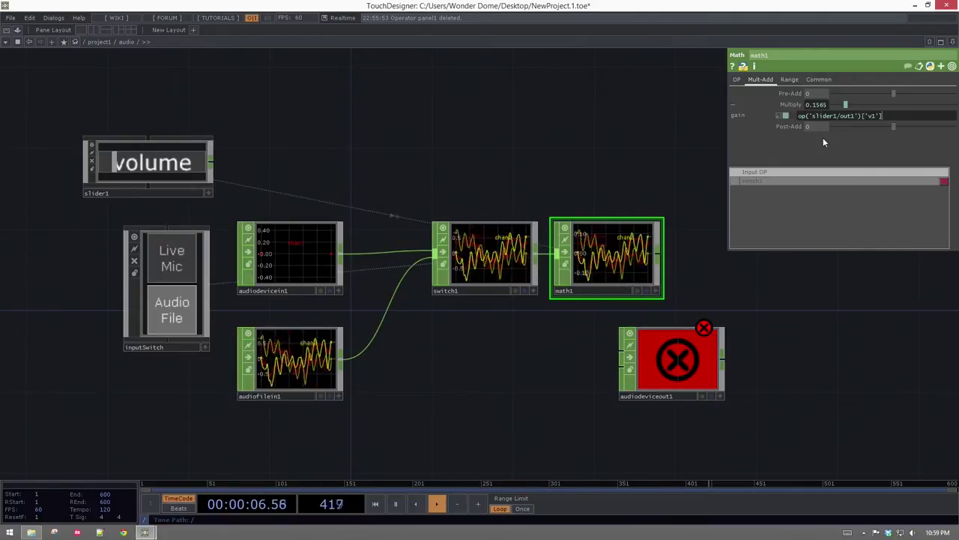
- Activate slider1's viewer and lower the volume to 0
{"action": "left_click", "coordinate": [208, 193]}
{"action": "left_click_drag", "start_coordinate": [105, 163], "coordinate": [58, 182]}
- Place audiodeviceout1 directly below math1
{"action": "left_click_drag", "start_coordinate": [595, 191], "coordinate": [475, 157]}
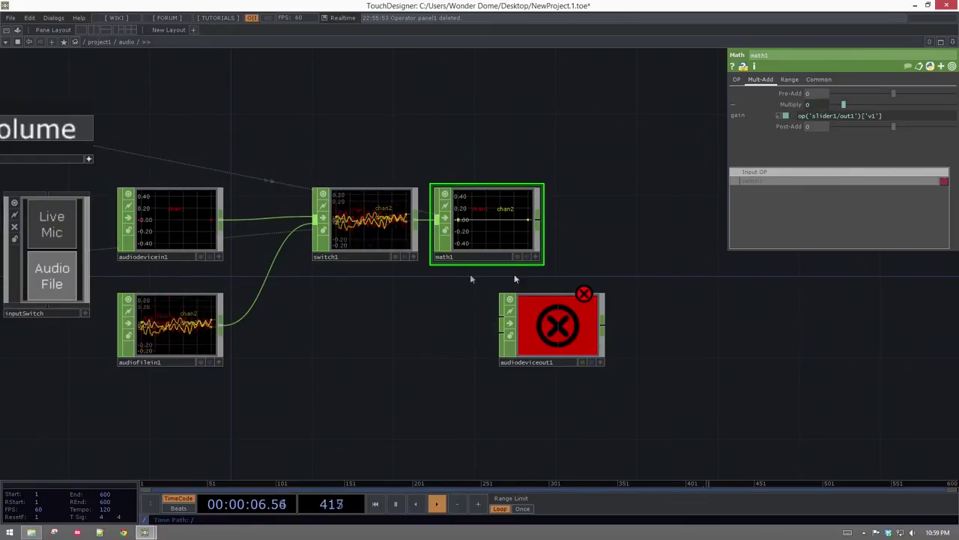
{"action": "left_click_drag", "start_coordinate": [539, 324], "coordinate": [475, 324]}
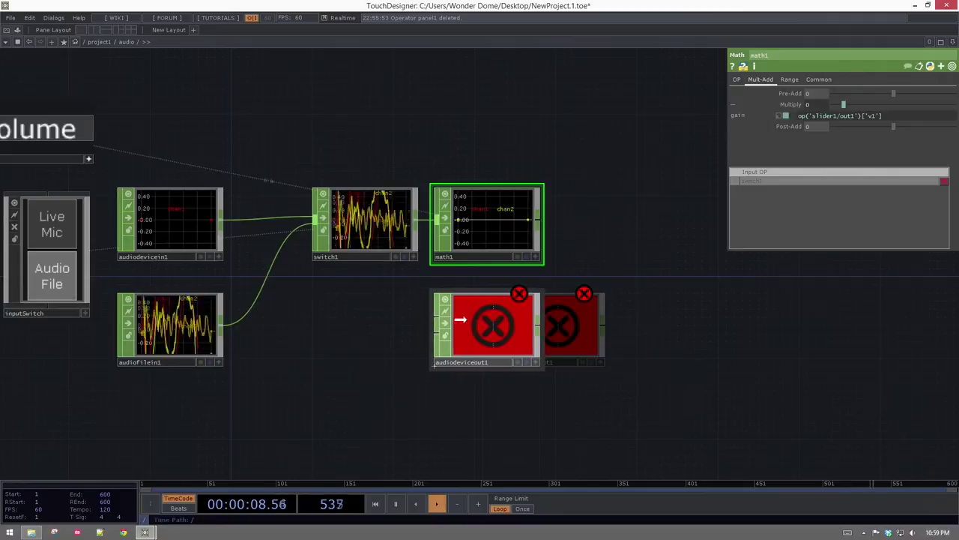
{"action": "left_click_drag", "start_coordinate": [454, 105], "coordinate": [513, 138]}
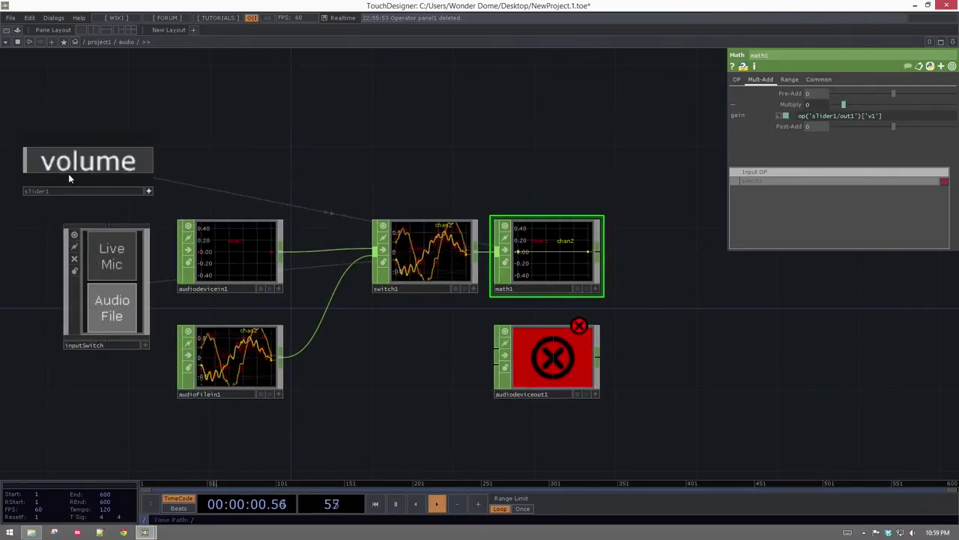
- Test the volume slider from 0 to full with Audio File and Live Mic selected in inputSwitch, ending on Audio File
{"action": "mouse_move", "coordinate": [34, 169]}
{"action": "left_mouse_down"}
{"action": "mouse_move", "coordinate": [150, 165]}
{"action": "mouse_move", "coordinate": [23, 164]}
{"action": "left_mouse_up"}
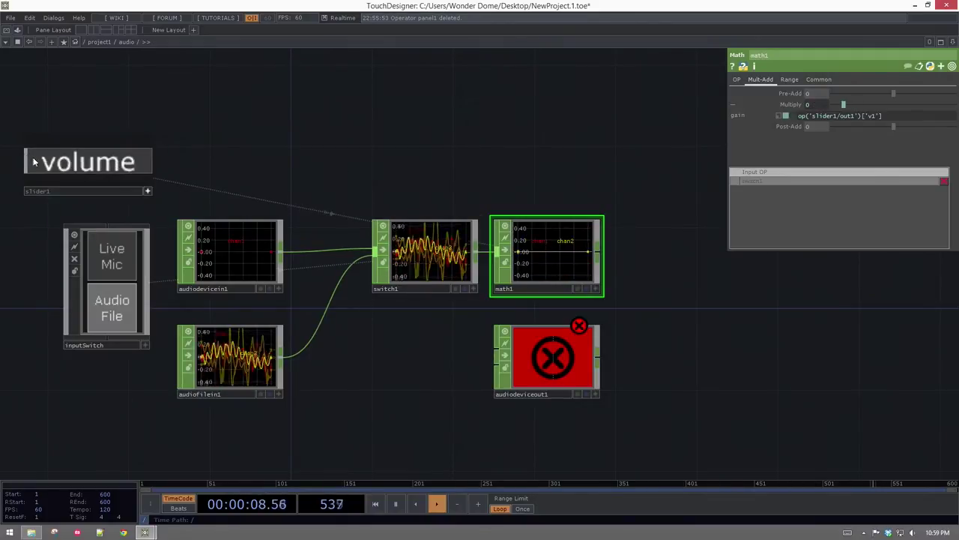
{"action": "left_click_drag", "start_coordinate": [33, 163], "coordinate": [164, 170]}
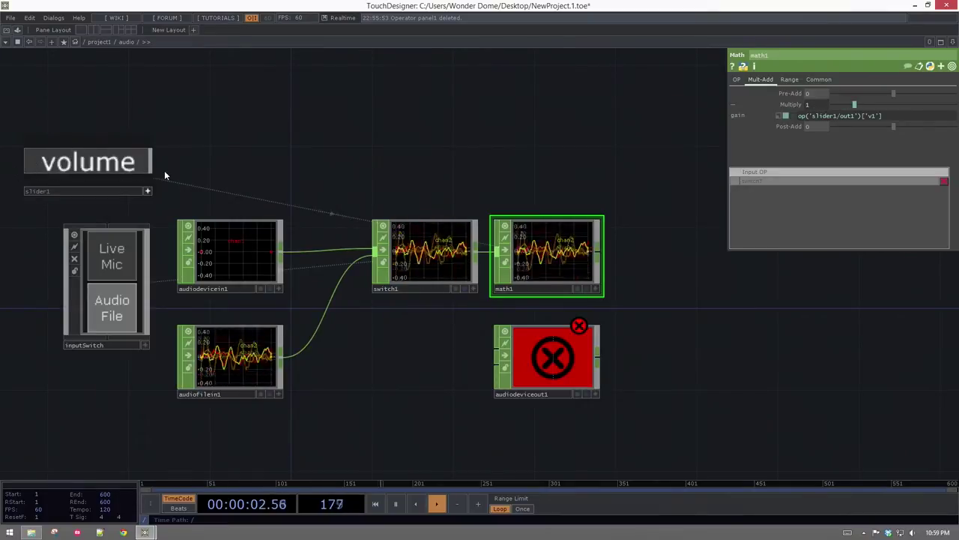
{"action": "left_click", "coordinate": [143, 345]}
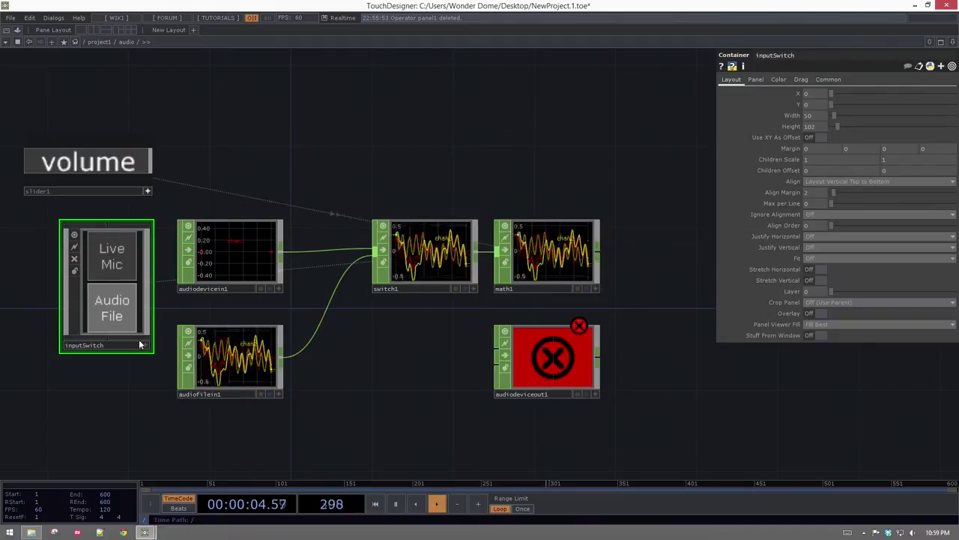
{"action": "left_click", "coordinate": [145, 347]}
{"action": "left_click", "coordinate": [105, 252]}
{"action": "left_click", "coordinate": [31, 164]}
{"action": "left_click_drag", "start_coordinate": [32, 164], "coordinate": [153, 175]}
{"action": "left_click", "coordinate": [116, 319]}
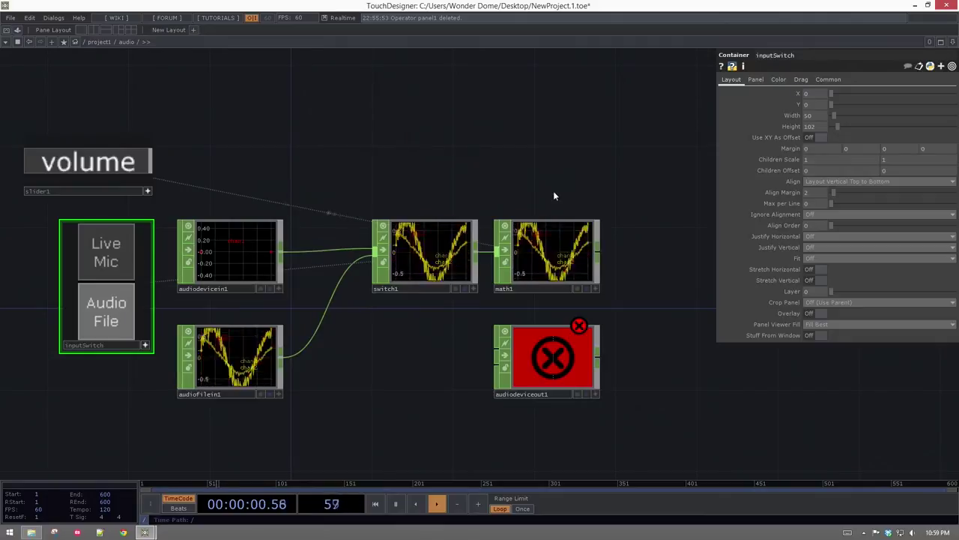
- Connect switch1's output to audiodeviceout1 and select audiodeviceout1 to show its parameters
{"action": "left_click_drag", "start_coordinate": [553, 354], "coordinate": [552, 346]}
{"action": "left_click_drag", "start_coordinate": [639, 348], "coordinate": [467, 352]}
{"action": "left_click_drag", "start_coordinate": [372, 225], "coordinate": [393, 324]}
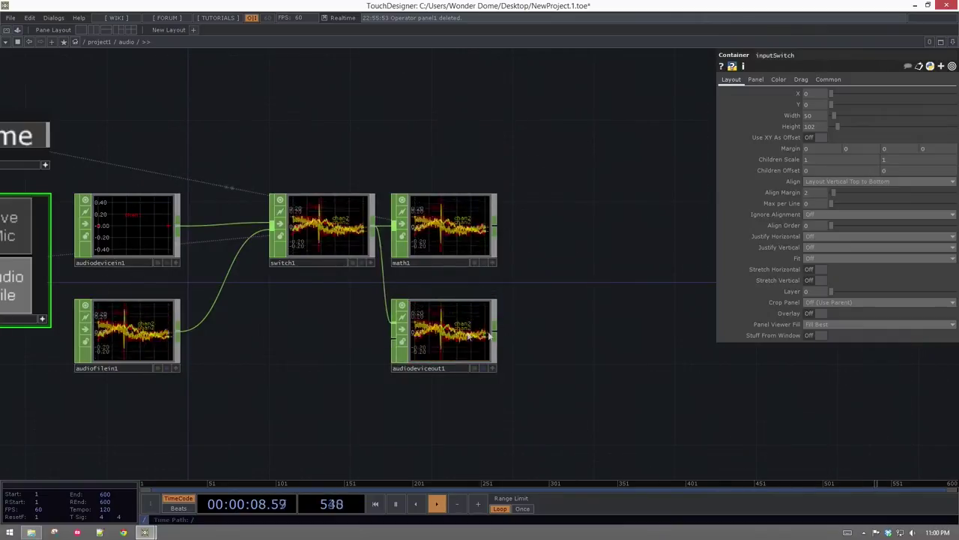
{"action": "left_click", "coordinate": [458, 356]}
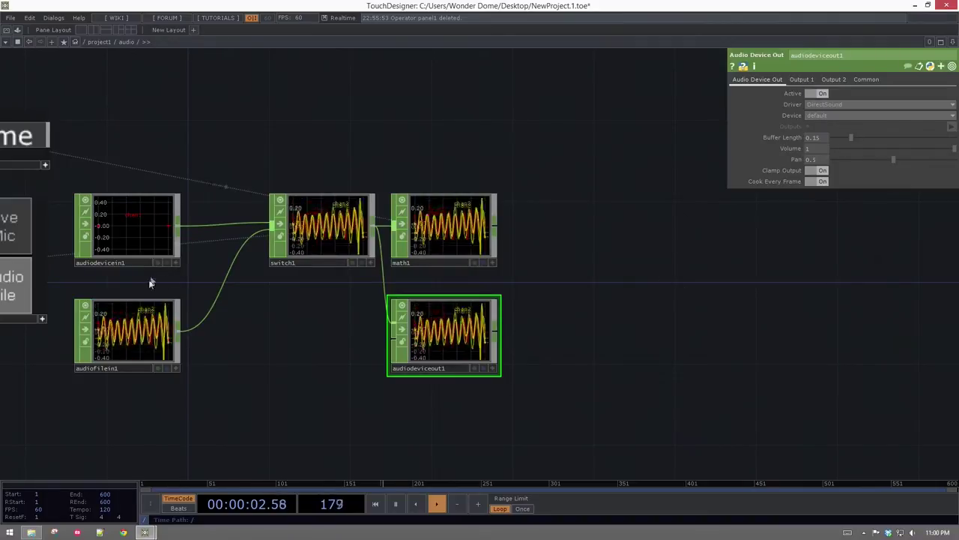
- Connect slider1's output to math1 and audiodeviceout1 as an additional input
{"action": "left_click_drag", "start_coordinate": [559, 204], "coordinate": [459, 346]}
{"action": "left_click_drag", "start_coordinate": [51, 129], "coordinate": [414, 333]}
{"action": "left_click", "coordinate": [568, 332]}
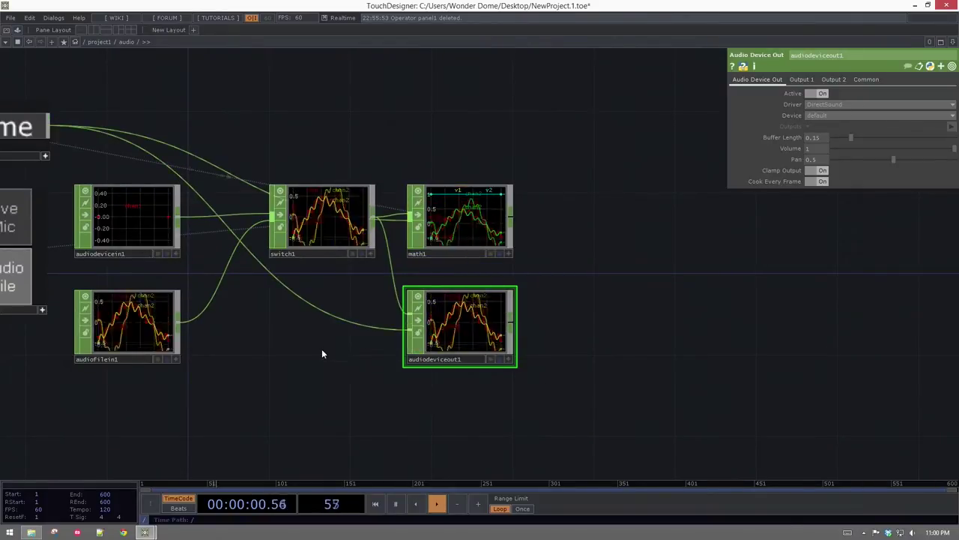
{"action": "left_click_drag", "start_coordinate": [313, 109], "coordinate": [376, 143]}
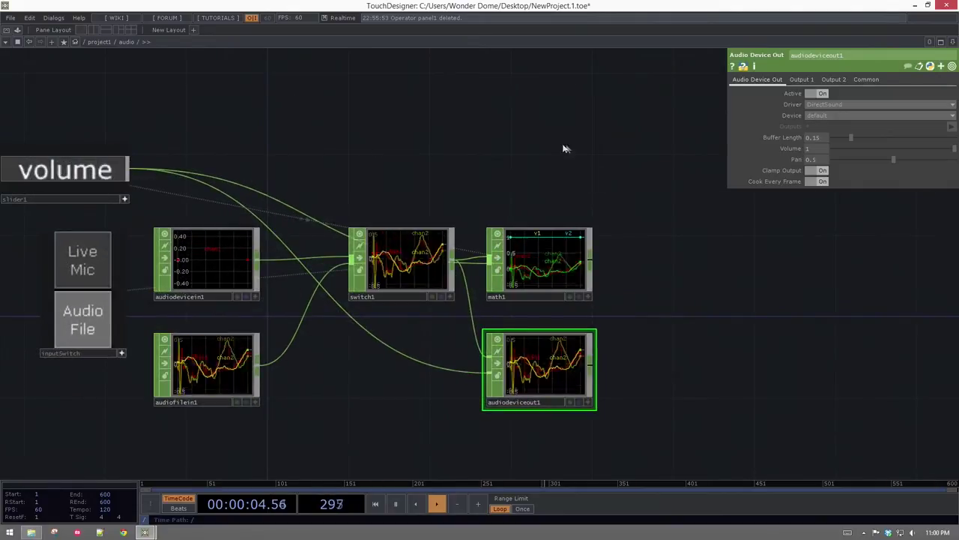
- Remove all existing inputs from math1 and connect only switch1's output to it
{"action": "left_click", "coordinate": [555, 240]}
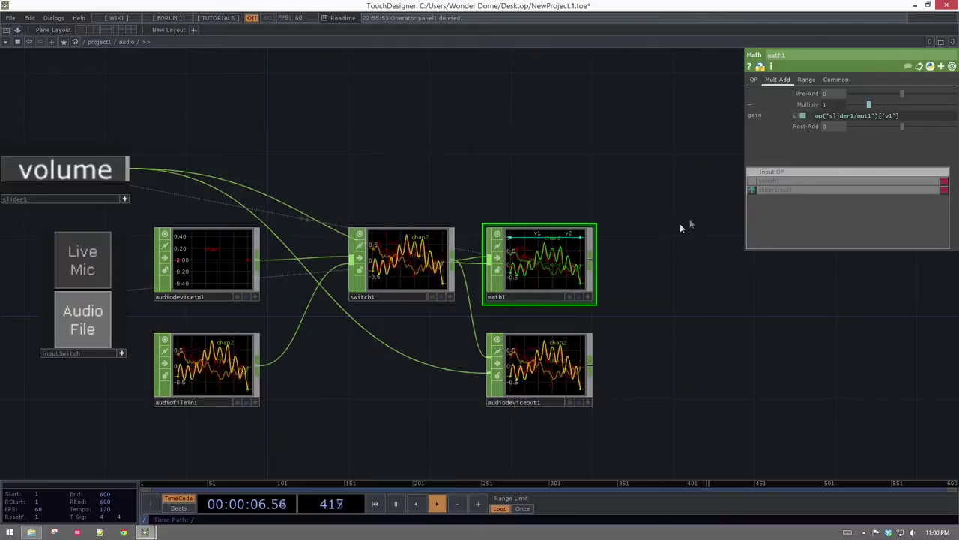
{"action": "left_click", "coordinate": [943, 181]}
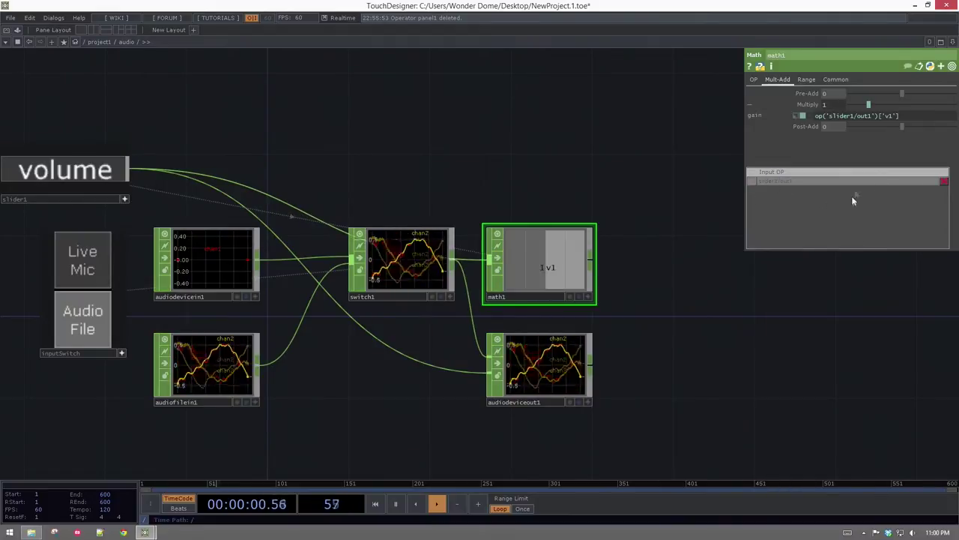
{"action": "left_click", "coordinate": [943, 182]}
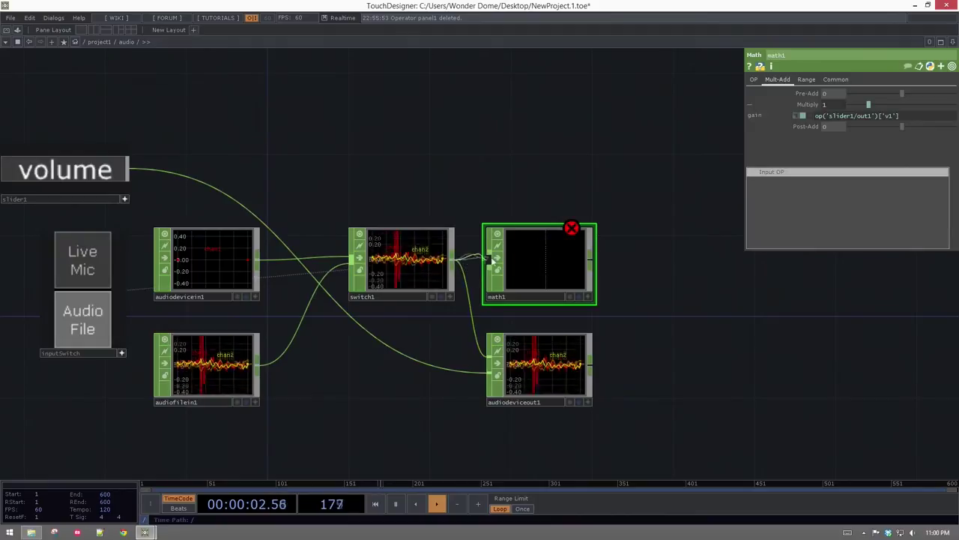
{"action": "left_click_drag", "start_coordinate": [455, 261], "coordinate": [491, 259]}
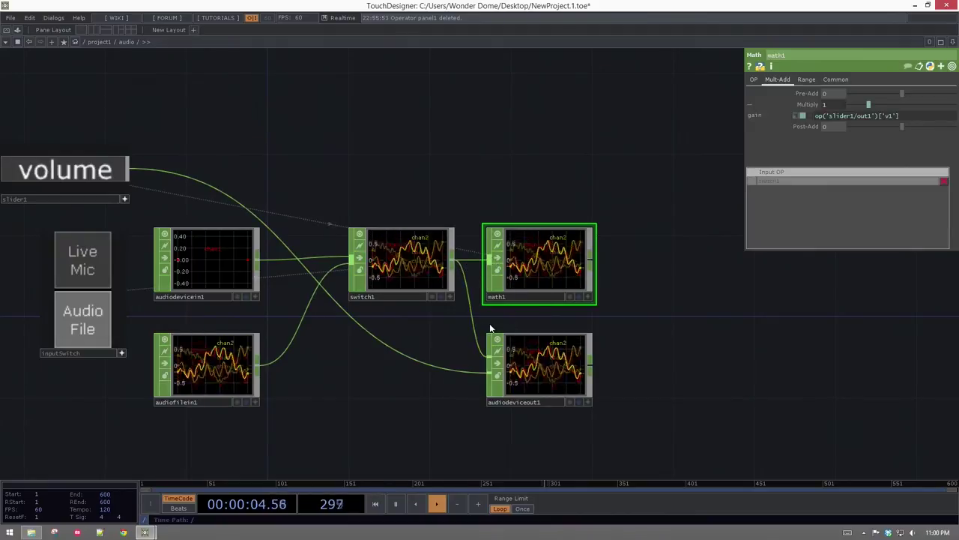
- Test the volume slider's effect on math1 by moving it to 0, back to full and to 0 again
{"action": "left_click_drag", "start_coordinate": [370, 198], "coordinate": [451, 197]}
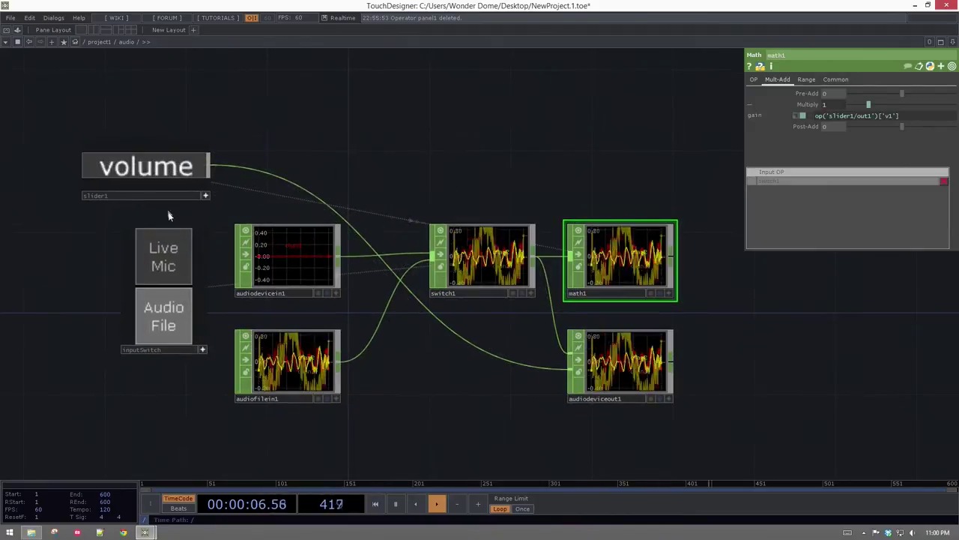
{"action": "left_click_drag", "start_coordinate": [208, 166], "coordinate": [59, 172]}
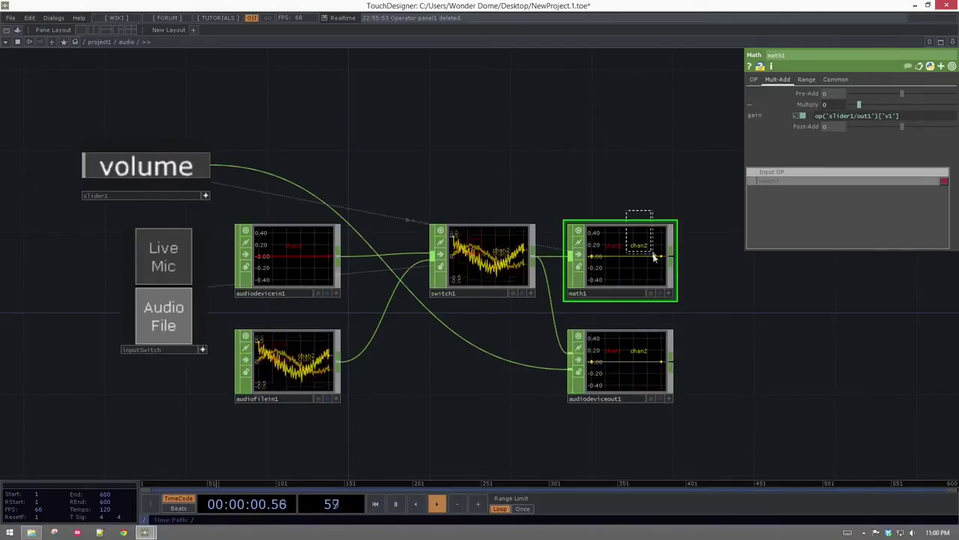
{"action": "left_click_drag", "start_coordinate": [100, 166], "coordinate": [251, 168]}
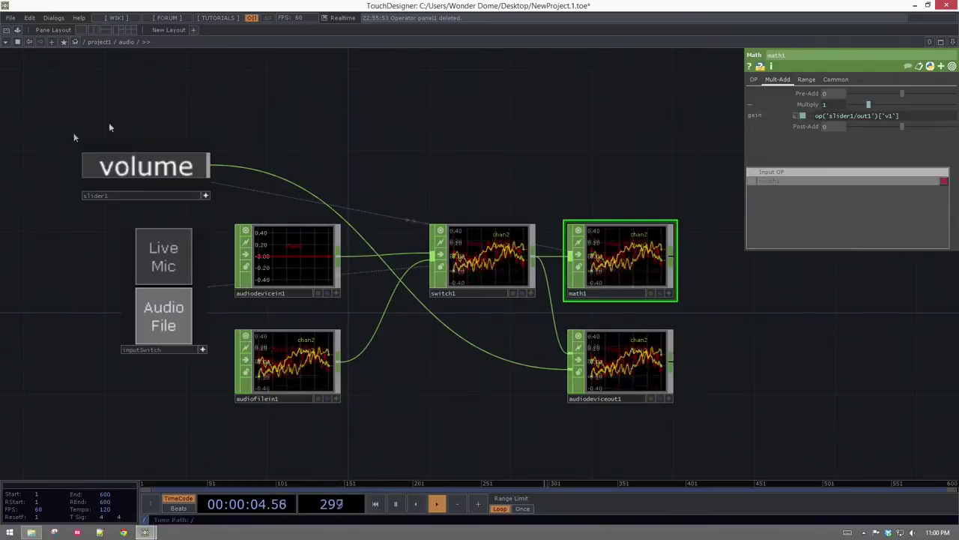
{"action": "left_click_drag", "start_coordinate": [209, 165], "coordinate": [53, 172]}
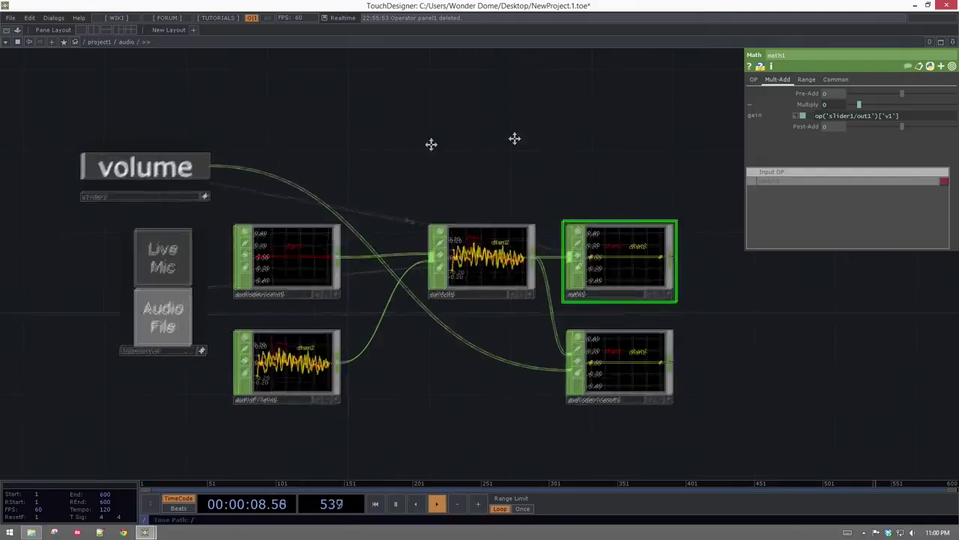
- Add a Band EQ CHOP up and to the right of math1 and connect math1's output to its first input
{"action": "left_click_drag", "start_coordinate": [660, 127], "coordinate": [521, 146]}
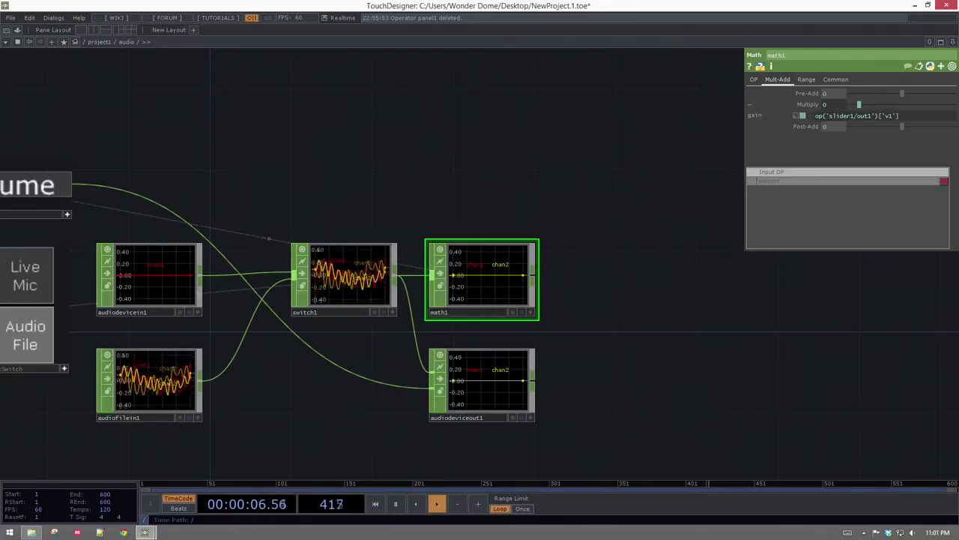
{"action": "key", "text": "Tab"}
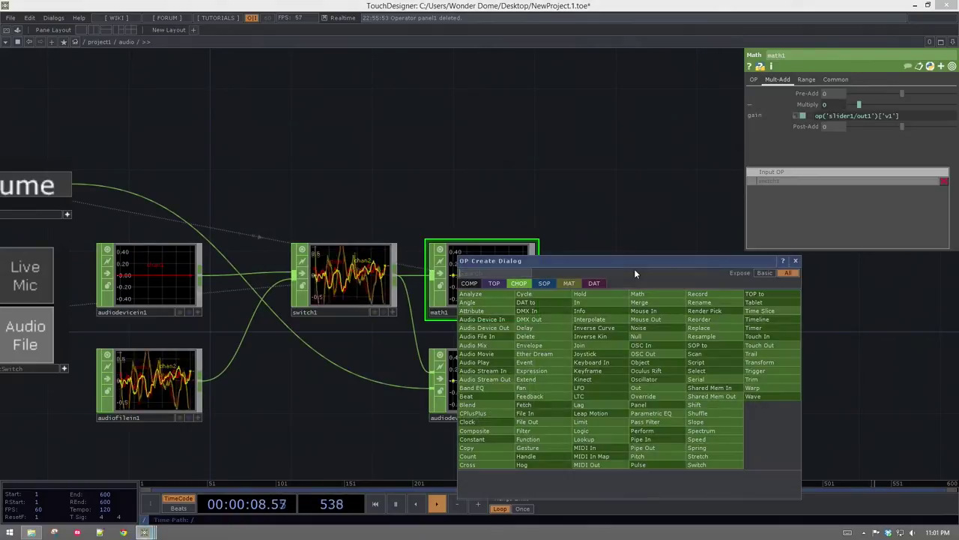
{"action": "type", "text": "aud"}
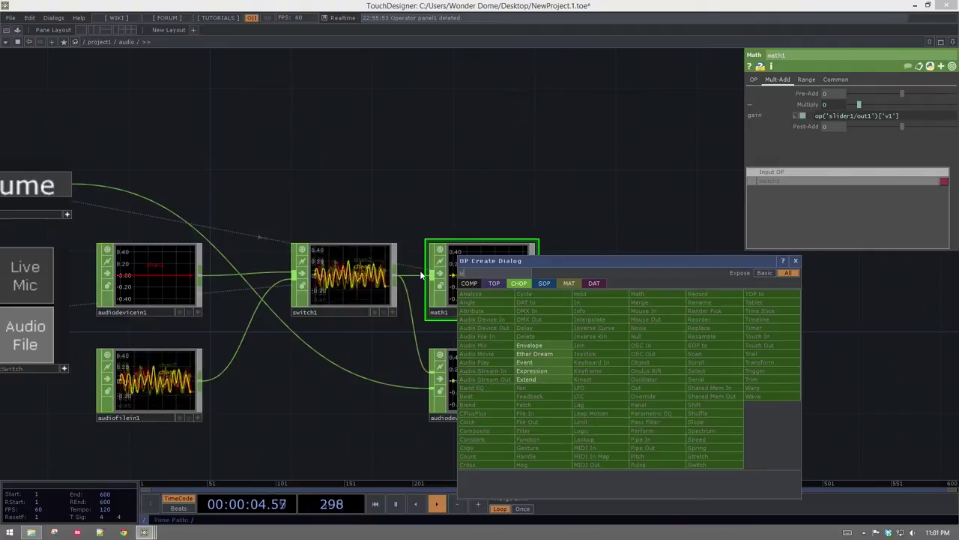
{"action": "type", "text": "i"}
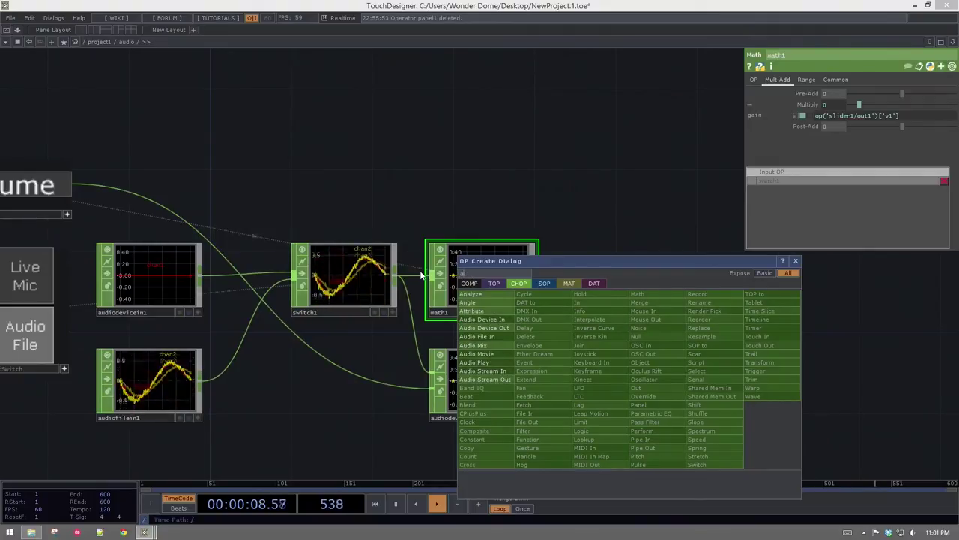
{"action": "left_click", "coordinate": [478, 388]}
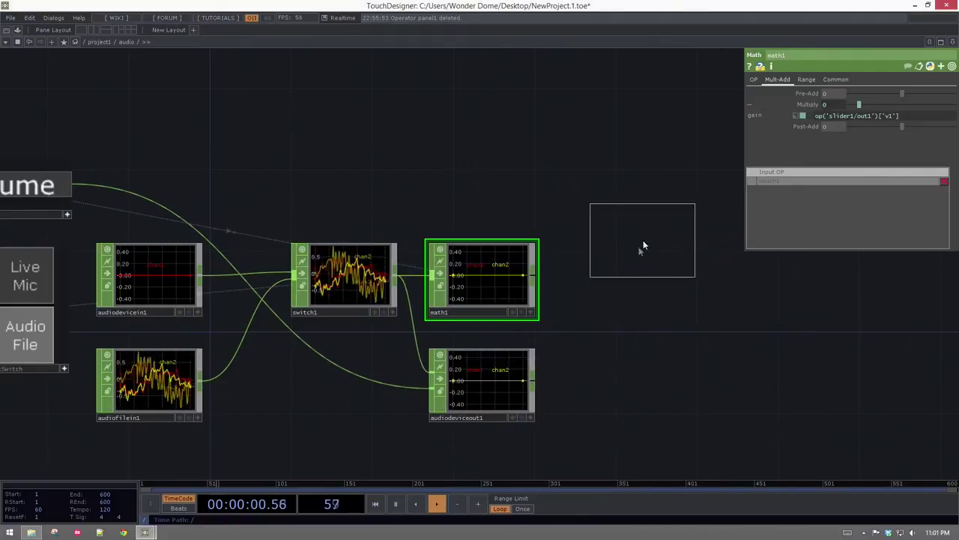
{"action": "left_click", "coordinate": [653, 271]}
{"action": "left_click_drag", "start_coordinate": [712, 327], "coordinate": [603, 338]}
{"action": "left_click_drag", "start_coordinate": [553, 279], "coordinate": [584, 205]}
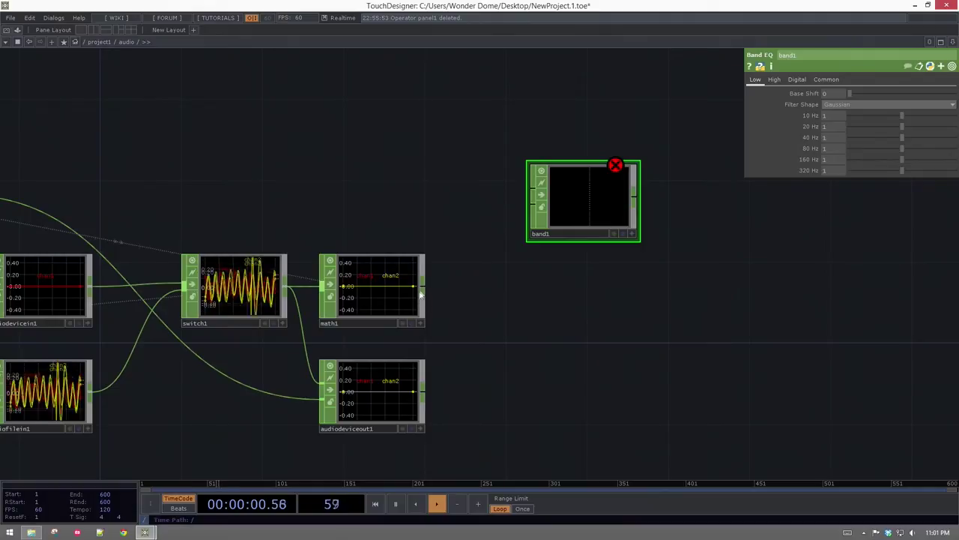
{"action": "left_click", "coordinate": [517, 193]}
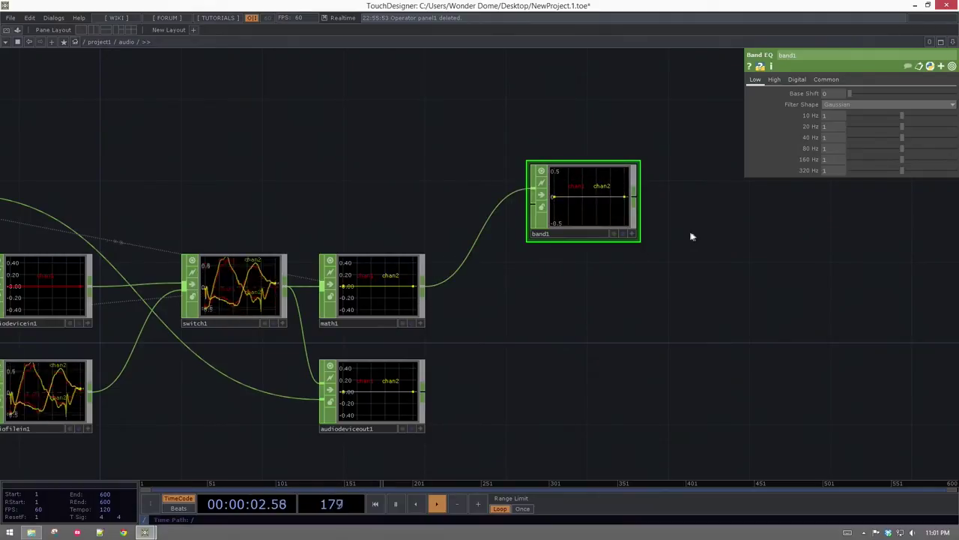
- Switch inputSwitch to Live Mic and back to Audio File, and return the volume slider to full
{"action": "left_click_drag", "start_coordinate": [275, 198], "coordinate": [432, 212]}
{"action": "left_click", "coordinate": [372, 278]}
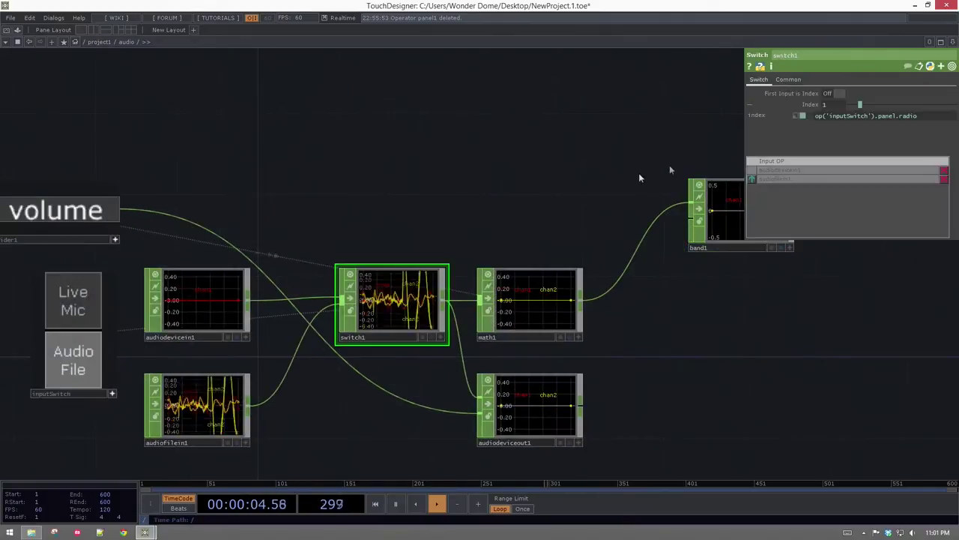
{"action": "left_click", "coordinate": [75, 291]}
{"action": "left_click", "coordinate": [72, 360]}
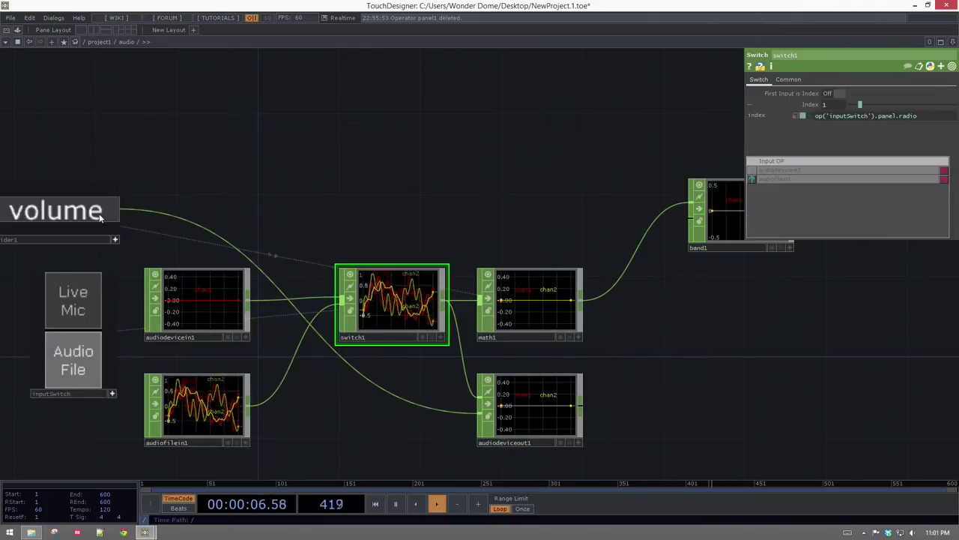
{"action": "left_click_drag", "start_coordinate": [479, 180], "coordinate": [443, 180]}
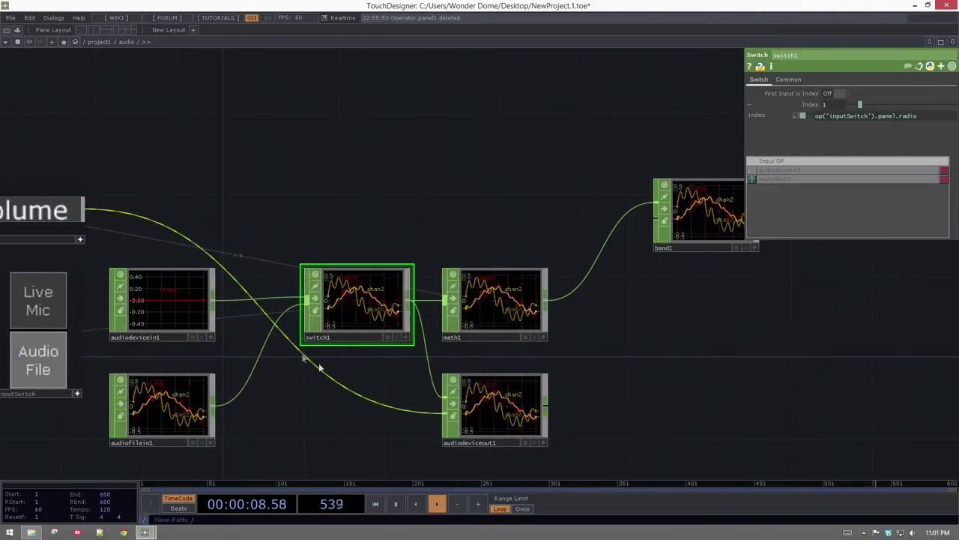
- Examine the low and high frequency band parameters of band1
{"action": "left_click_drag", "start_coordinate": [488, 236], "coordinate": [333, 225]}
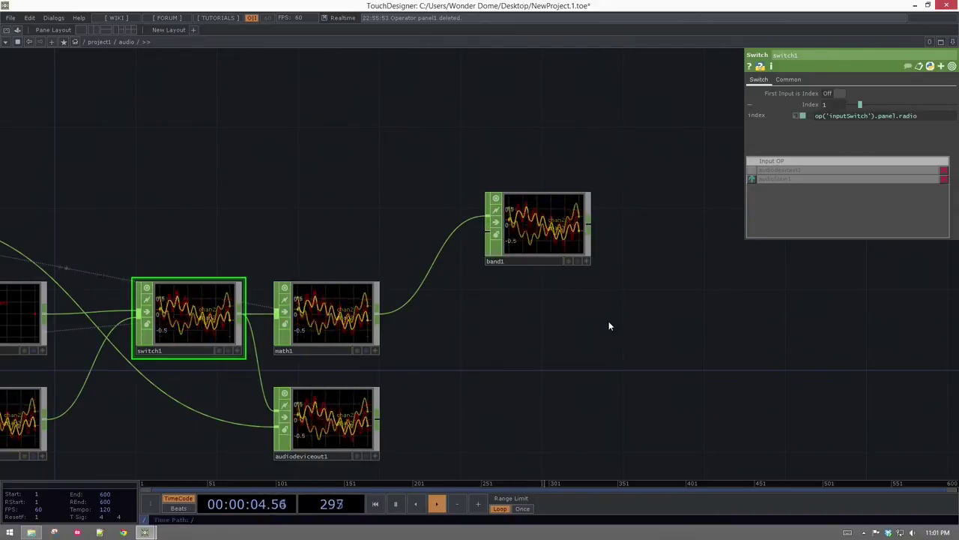
{"action": "left_click", "coordinate": [558, 251]}
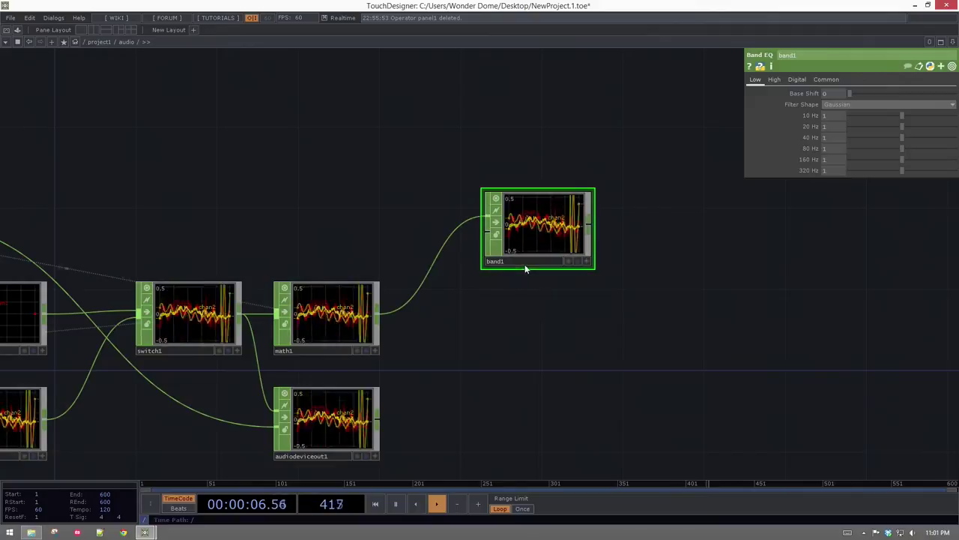
{"action": "left_click_drag", "start_coordinate": [512, 273], "coordinate": [516, 242]}
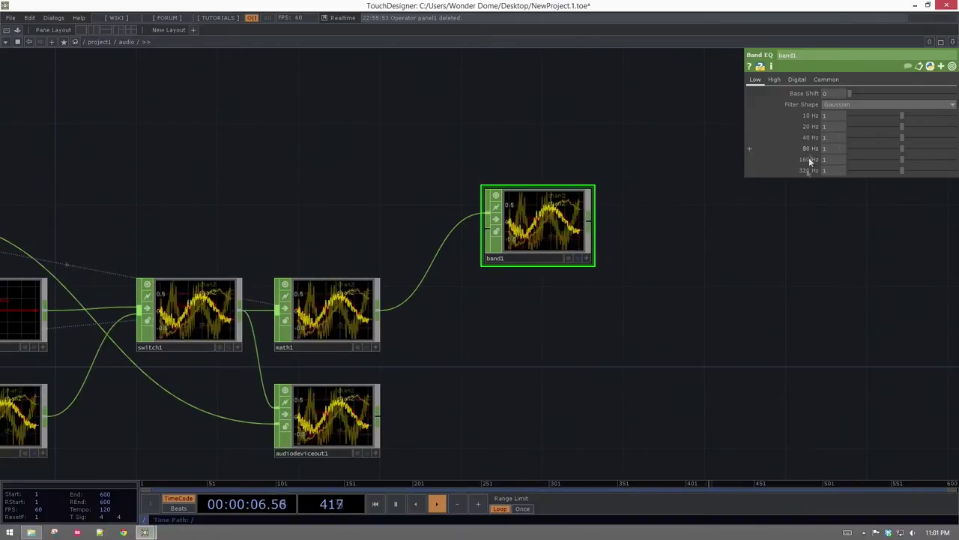
{"action": "left_click", "coordinate": [773, 81]}
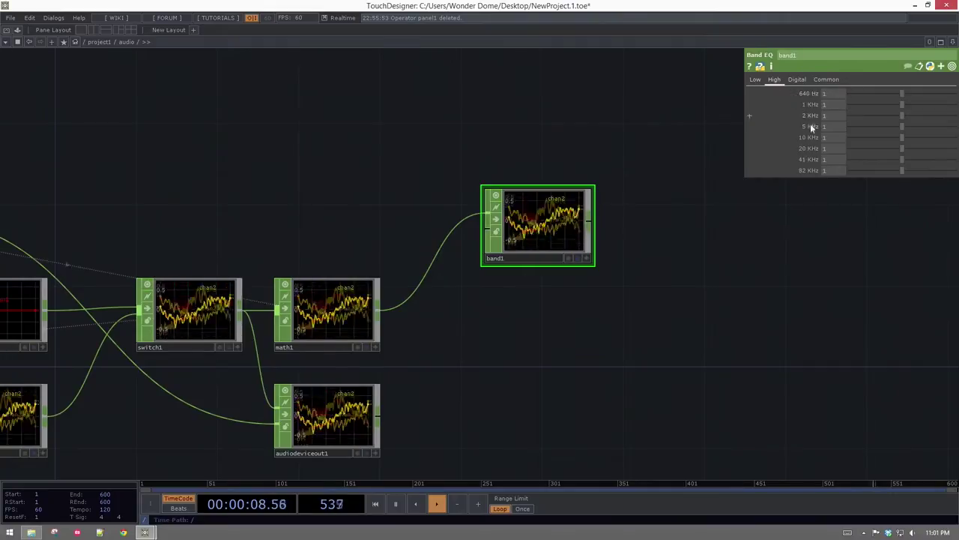
{"action": "left_click", "coordinate": [758, 83]}
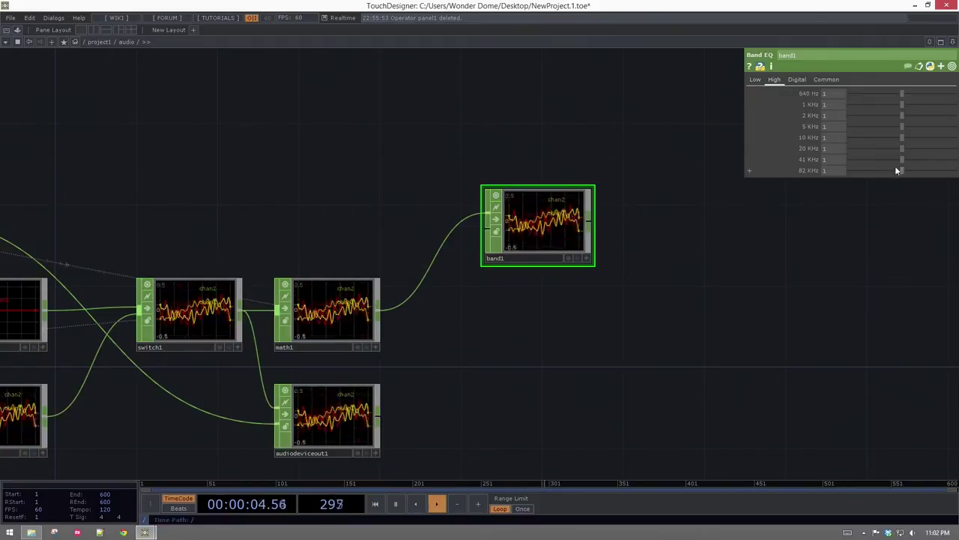
- Set band1's bands from 640 Hz to 82 KHz to 0, 10, 20 and 40 Hz to 2, 160 Hz to .5 and 320 Hz to 0
{"action": "left_click_drag", "start_coordinate": [910, 173], "coordinate": [812, 171]}
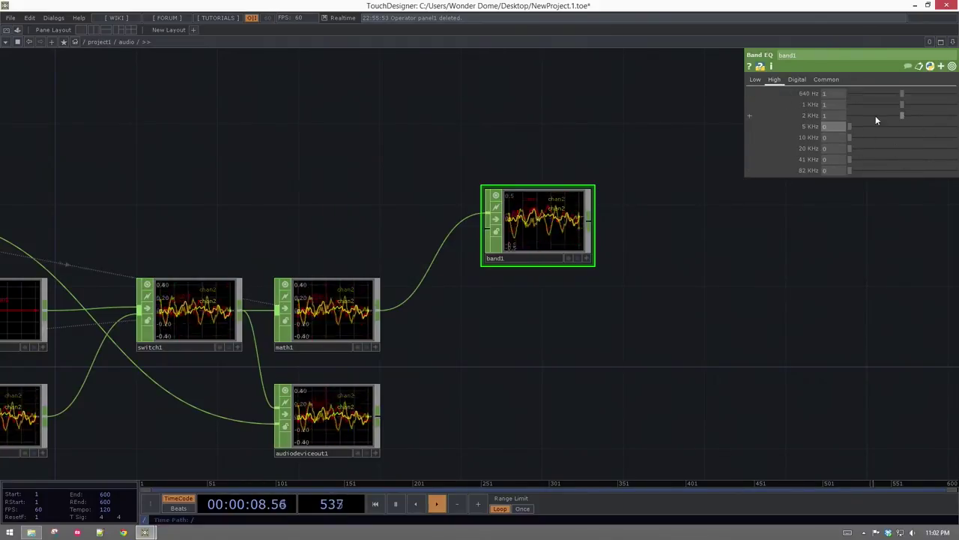
{"action": "left_click_drag", "start_coordinate": [898, 94], "coordinate": [817, 93]}
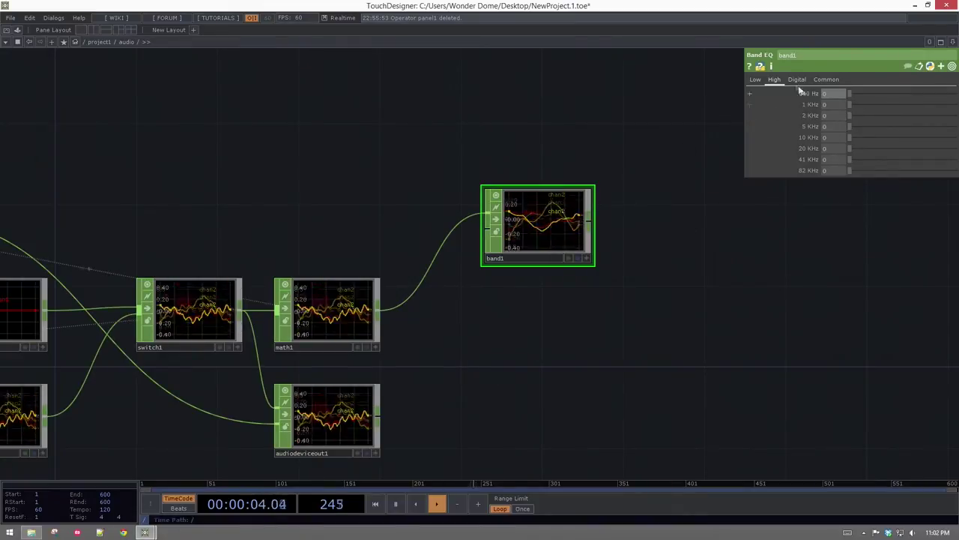
{"action": "left_click", "coordinate": [762, 81]}
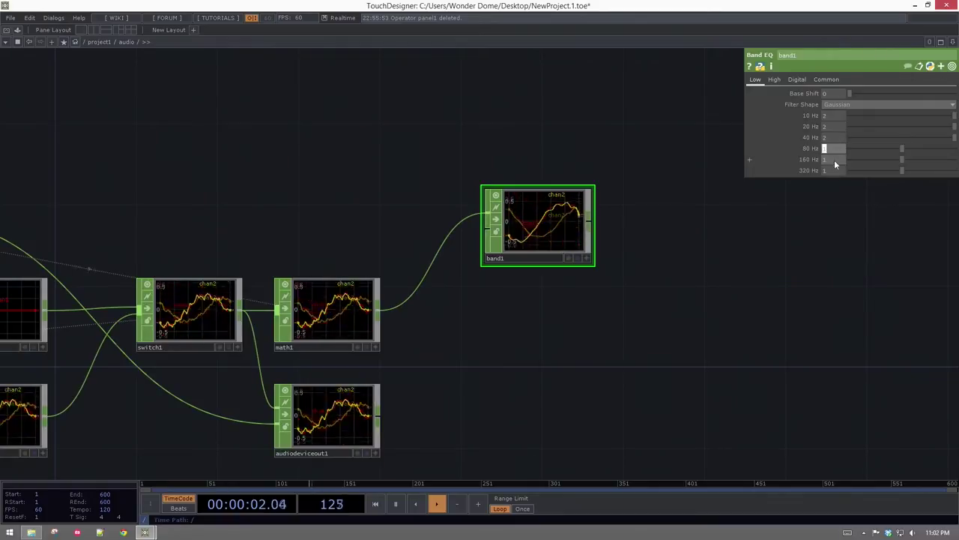
{"action": "key", "text": "Tab"}
{"action": "type", "text": "0"}
{"action": "key", "text": "Return"}
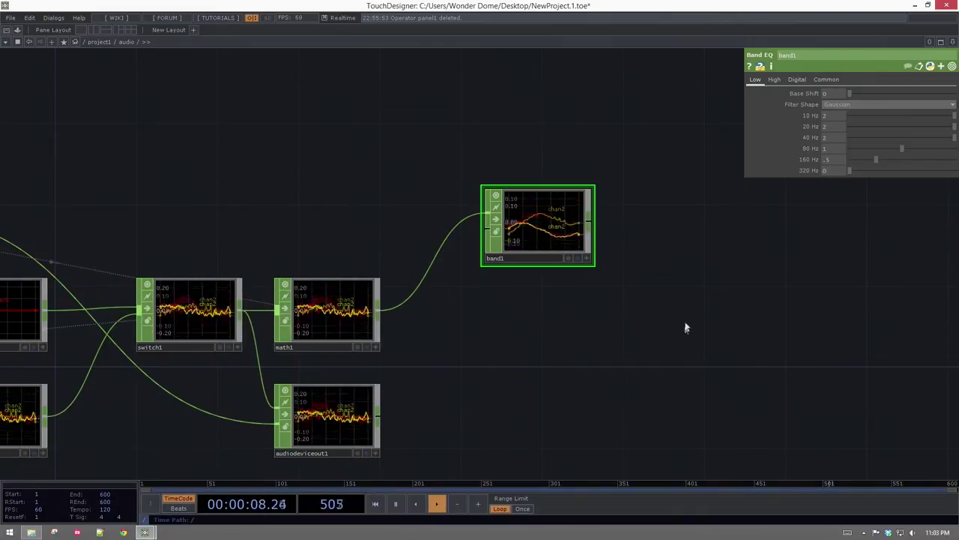
- Duplicate band1 and place the copy directly below it
{"action": "left_click_drag", "start_coordinate": [703, 230], "coordinate": [639, 169]}
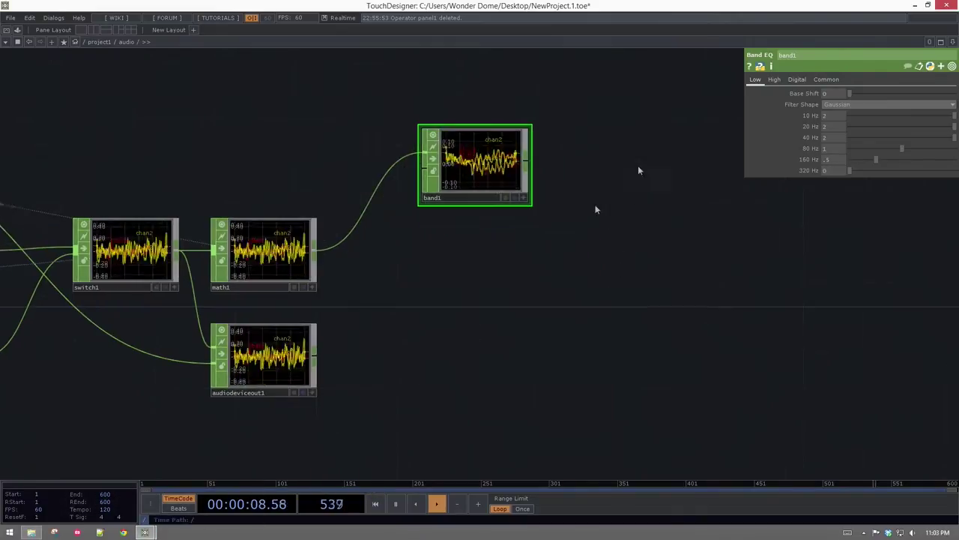
{"action": "key", "text": "ctrl+c"}
{"action": "key", "text": "ctrl+v"}
{"action": "left_click_drag", "start_coordinate": [497, 281], "coordinate": [482, 260]}
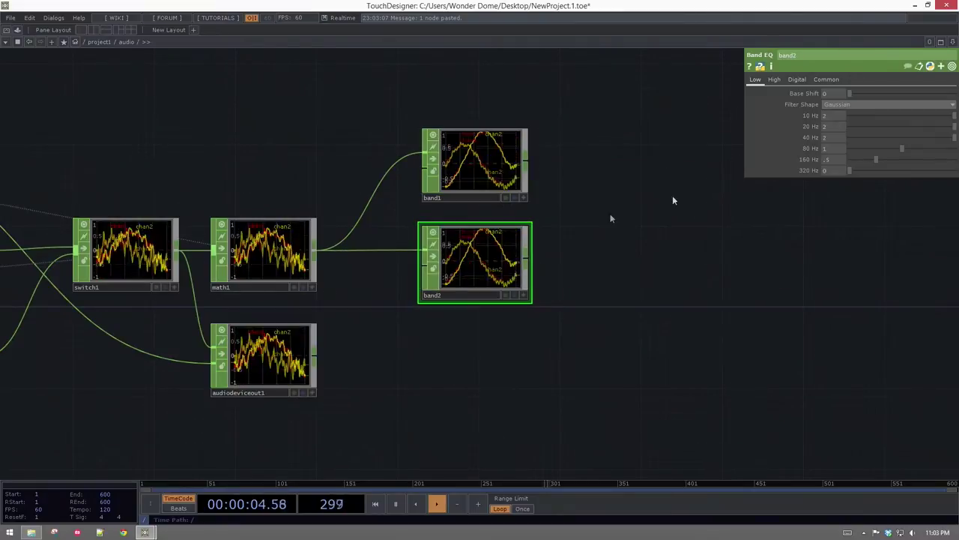
- Set the 10, 20, 40 and 80 Hz bands of band1 to 0
{"action": "left_click", "coordinate": [472, 179]}
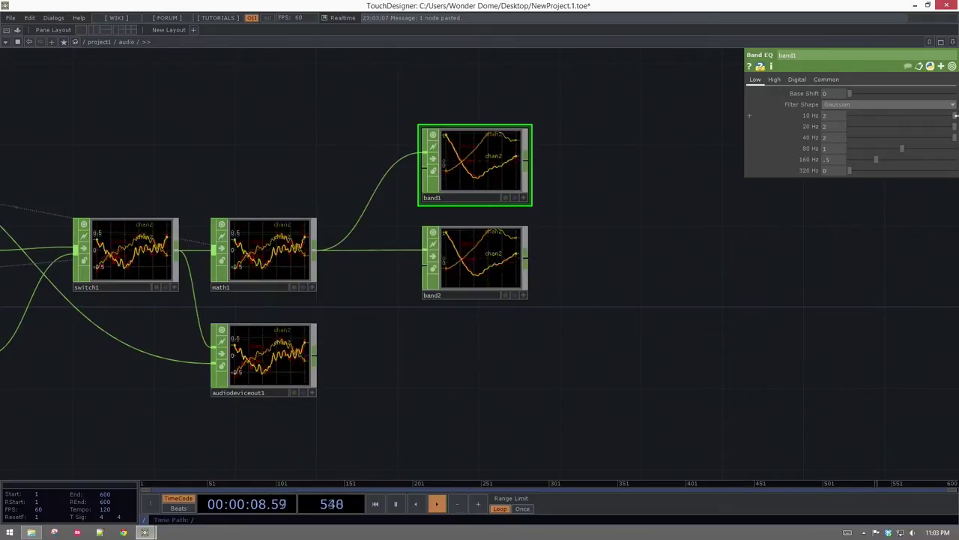
{"action": "left_click_drag", "start_coordinate": [955, 116], "coordinate": [777, 128]}
{"action": "left_click_drag", "start_coordinate": [954, 127], "coordinate": [738, 129]}
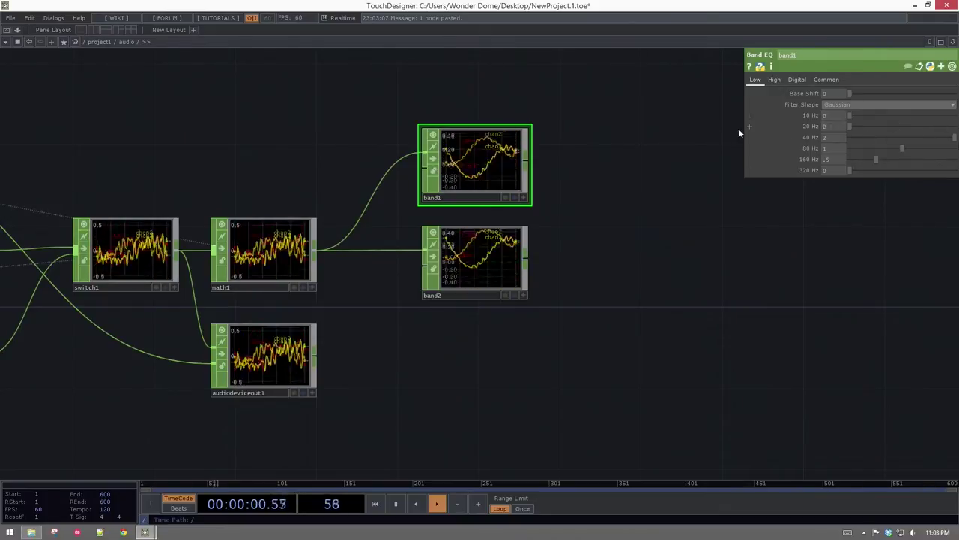
{"action": "left_click_drag", "start_coordinate": [955, 137], "coordinate": [752, 137]}
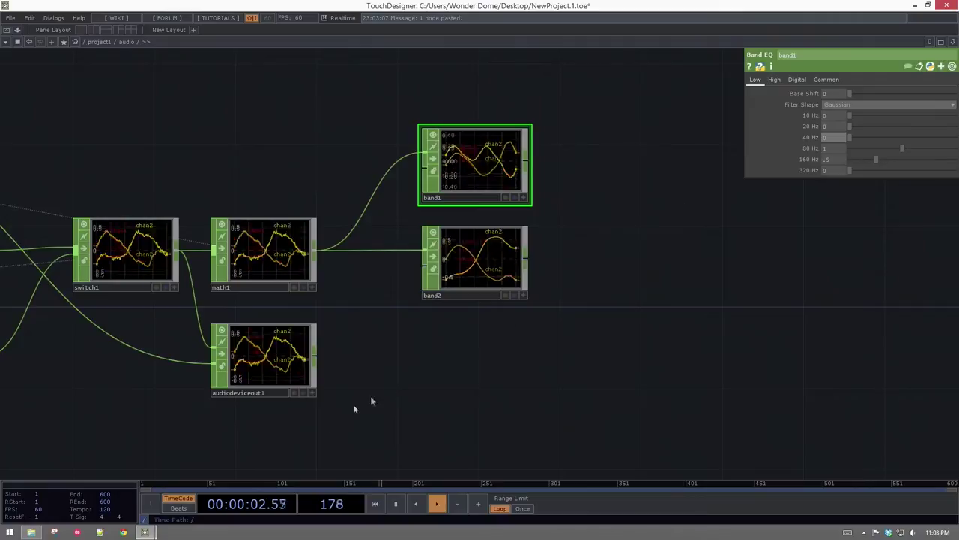
{"action": "left_click_drag", "start_coordinate": [902, 148], "coordinate": [772, 159]}
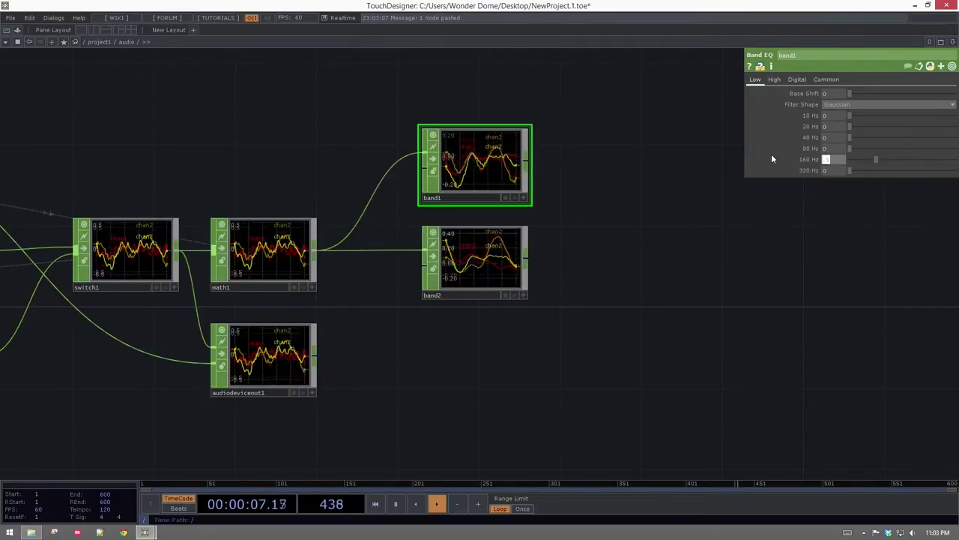
- Set band1's 160 Hz band to .35, 320 Hz to .687, 640 Hz, 1 KHz and 2 KHz to 1, and 5 KHz to .627
{"action": "type", "text": ".35"}
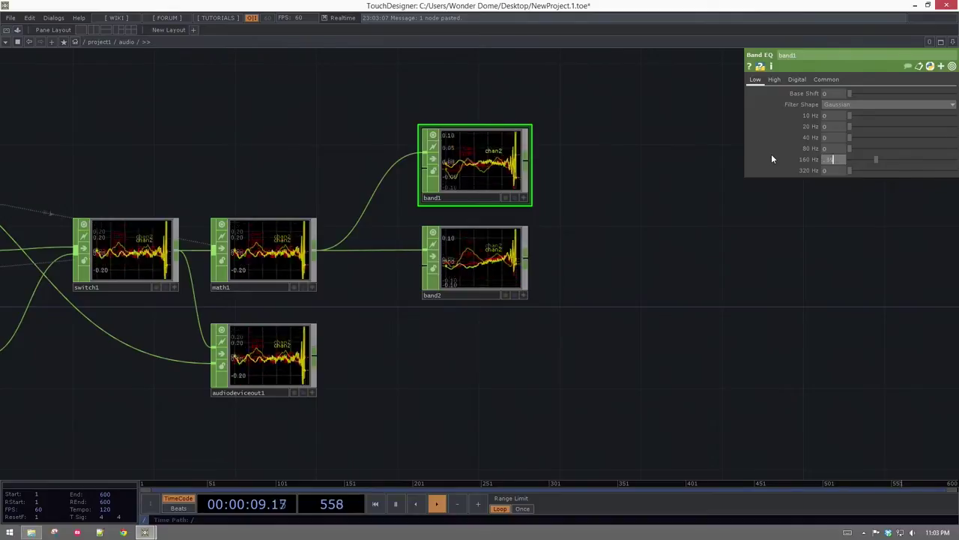
{"action": "type", "text": "5"}
{"action": "key", "text": "Tab"}
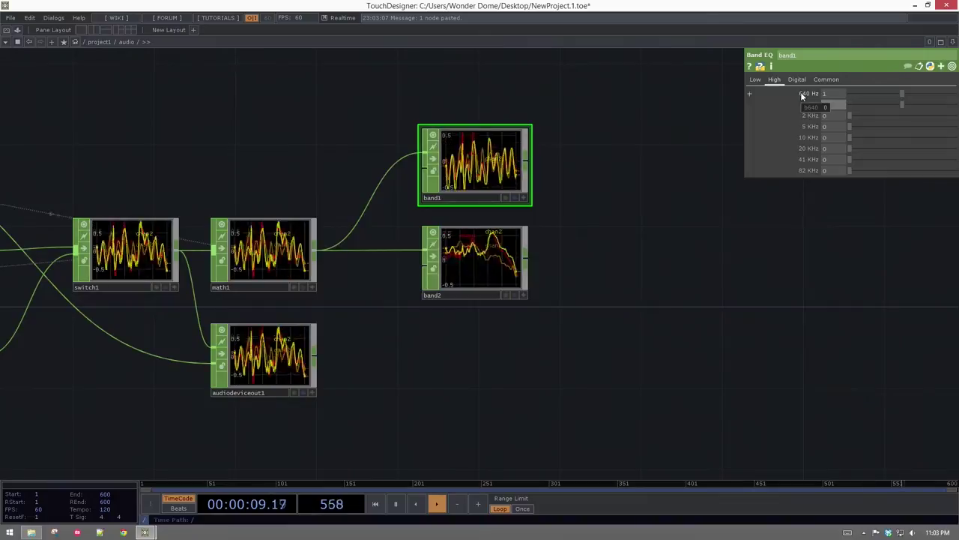
{"action": "left_click_drag", "start_coordinate": [599, 268], "coordinate": [594, 268]}
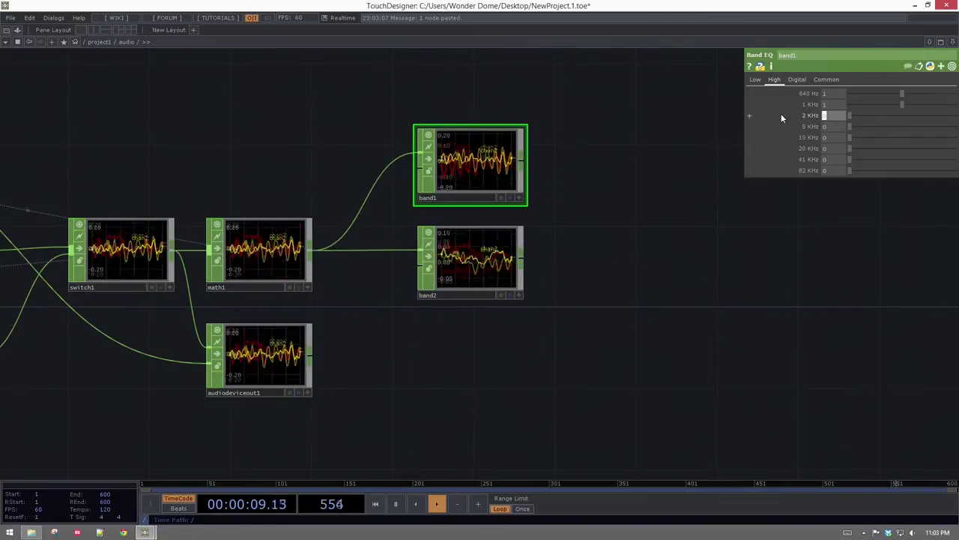
{"action": "type", "text": "1"}
{"action": "key", "text": "Tab"}
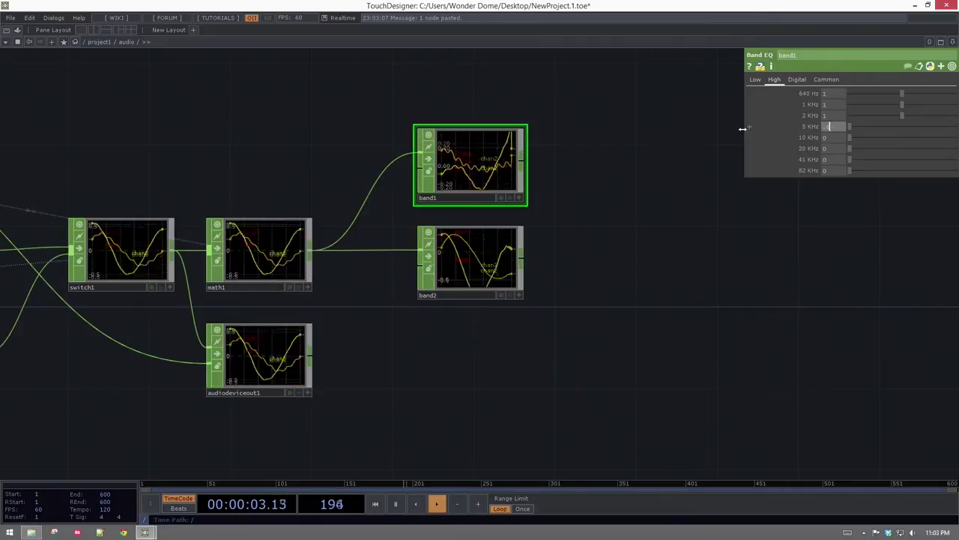
{"action": "left_click", "coordinate": [761, 80]}
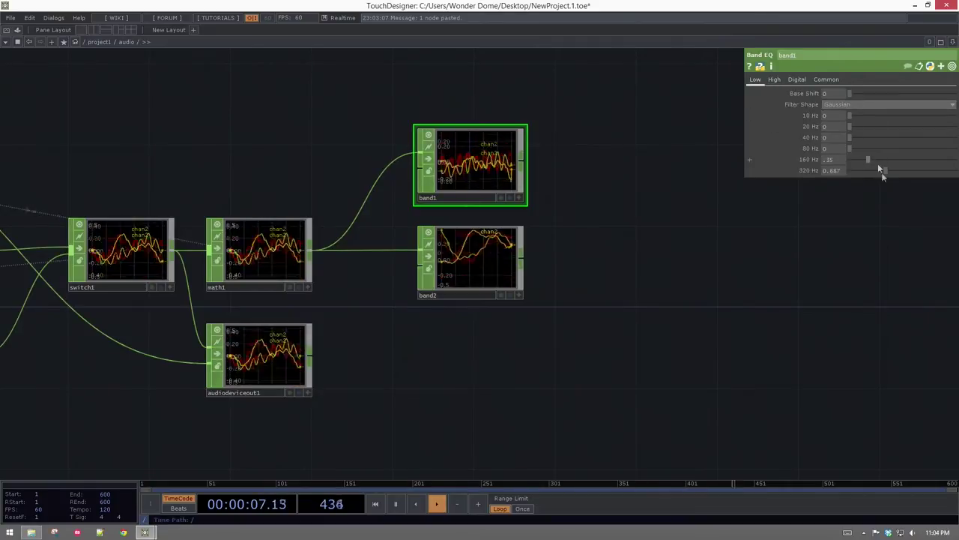
{"action": "left_click", "coordinate": [774, 80]}
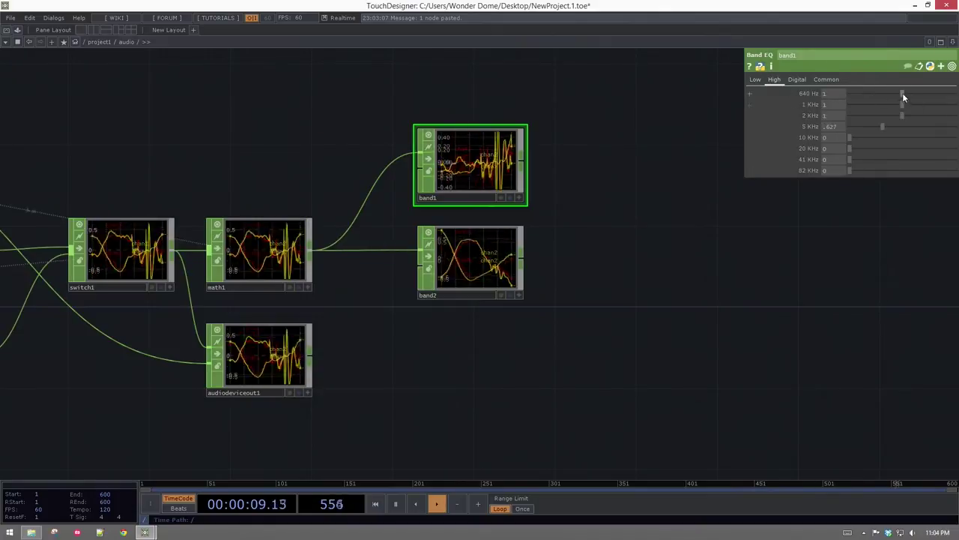
- Duplicate band2 and place the copy directly below it
{"action": "left_click_drag", "start_coordinate": [652, 263], "coordinate": [465, 333]}
{"action": "key", "text": "ctrl+c"}
{"action": "key", "text": "ctrl+v"}
{"action": "left_click_drag", "start_coordinate": [618, 333], "coordinate": [480, 450]}
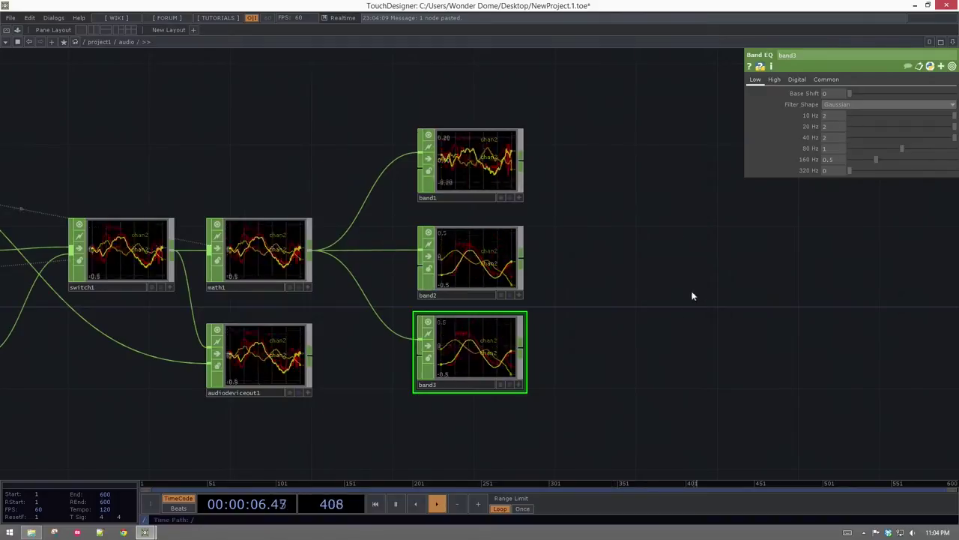
- Set the 10, 20, 40, 80 and 160 Hz bands of band3 to 0
{"action": "left_click_drag", "start_coordinate": [836, 117], "coordinate": [788, 117]}
{"action": "type", "text": "0"}
{"action": "key", "text": "Tab"}
{"action": "type", "text": "0"}
{"action": "key", "text": "Tab"}
{"action": "type", "text": "0"}
{"action": "key", "text": "Tab"}
{"action": "type", "text": "0"}
{"action": "key", "text": "Tab"}
{"action": "type", "text": "0"}
- Set band2's 10, 20, 40 and 80 Hz bands to 0, 160 Hz to .687 and 320 Hz to 1
{"action": "left_click_drag", "start_coordinate": [614, 222], "coordinate": [431, 281]}
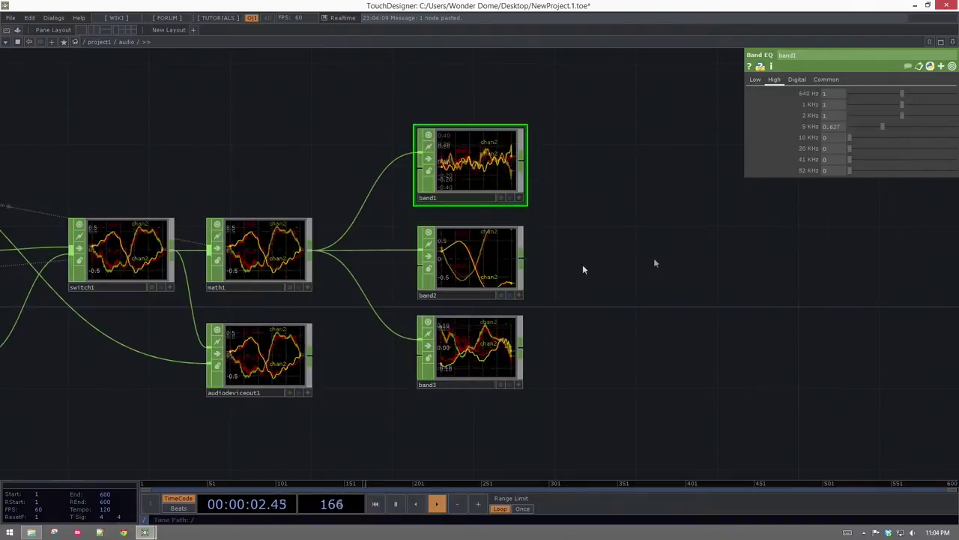
{"action": "left_click", "coordinate": [832, 117]}
{"action": "type", "text": "0"}
{"action": "key", "text": "Tab"}
{"action": "type", "text": "0"}
{"action": "key", "text": "Tab"}
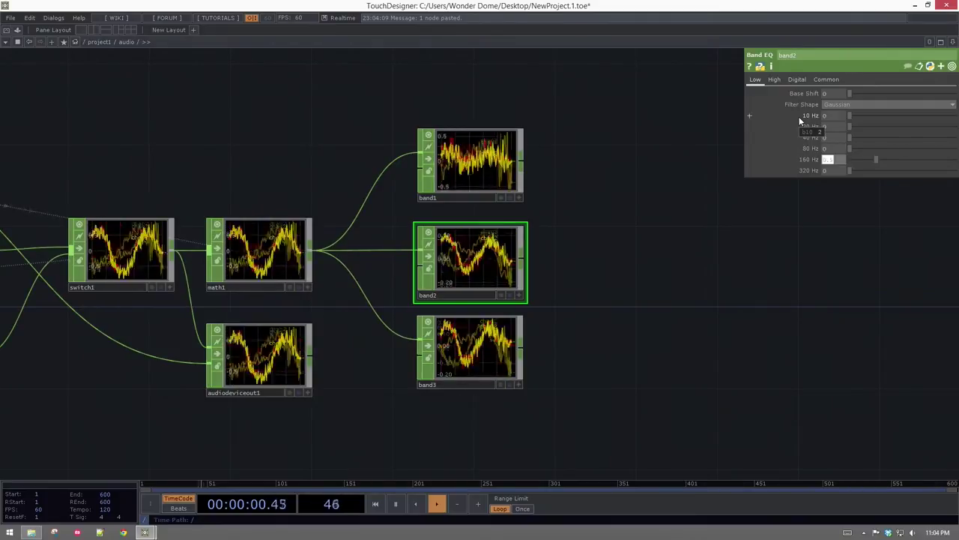
{"action": "type", "text": ".687"}
{"action": "key", "text": "Tab"}
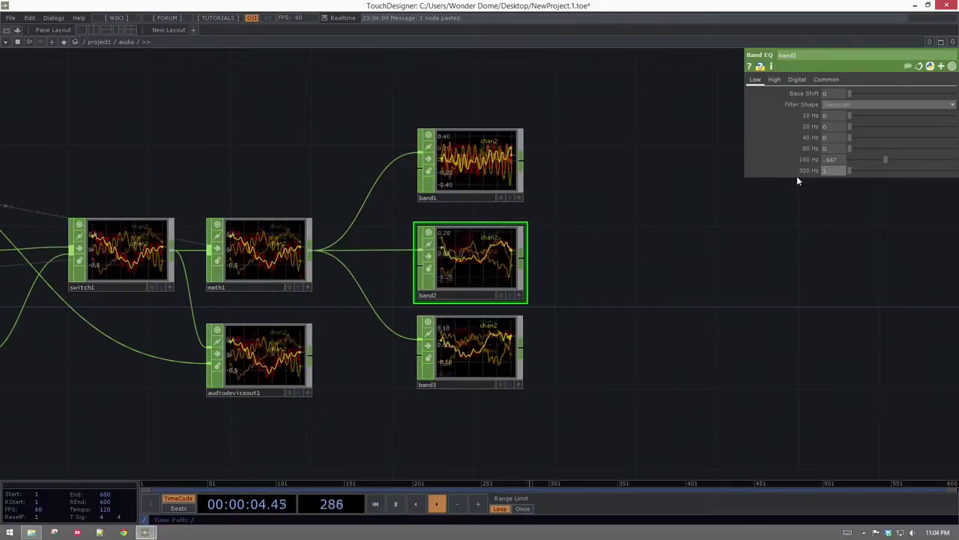
{"action": "left_click", "coordinate": [773, 79]}
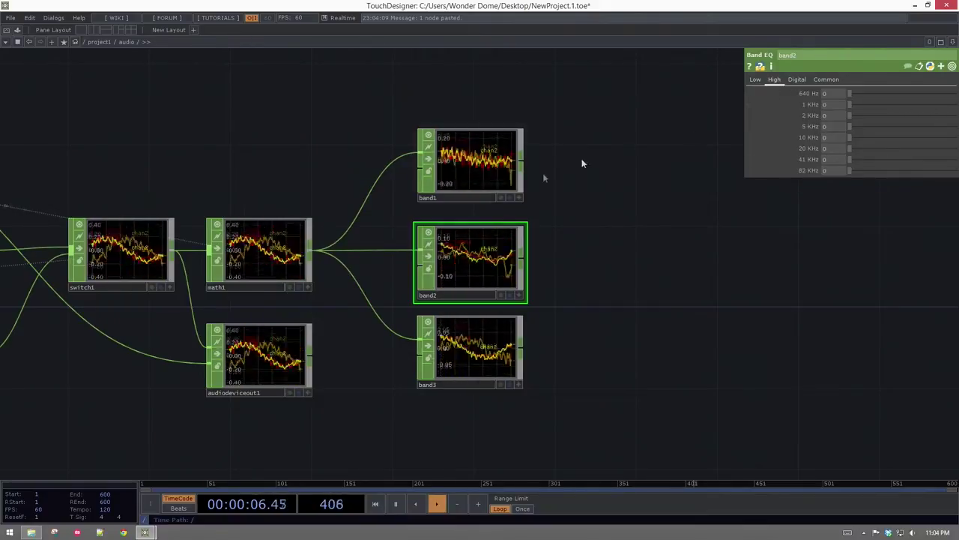
- Set band1's 10, 20 and 40 Hz bands to 2, 80 Hz to 1, 160 Hz to 0.5 and 320 Hz to 0
{"action": "left_click", "coordinate": [461, 179]}
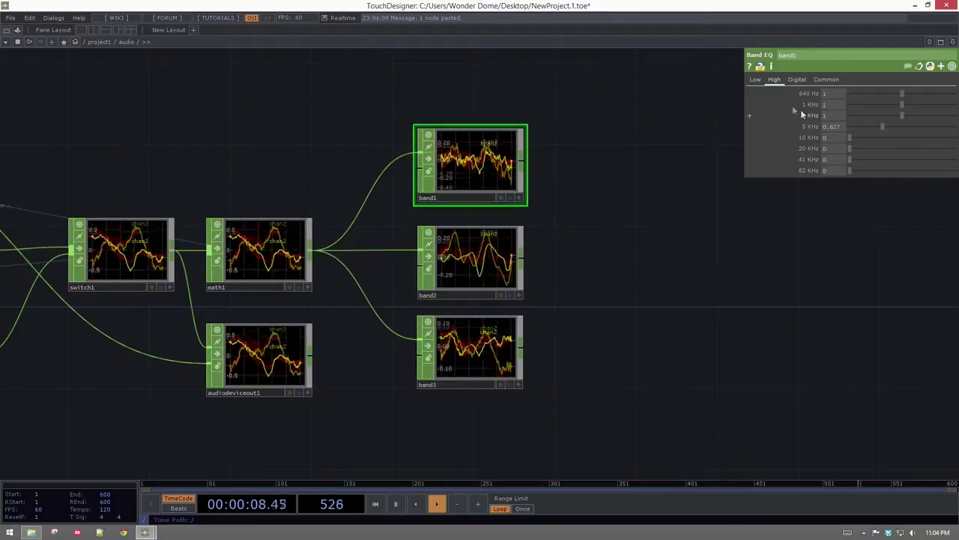
{"action": "left_click", "coordinate": [755, 80]}
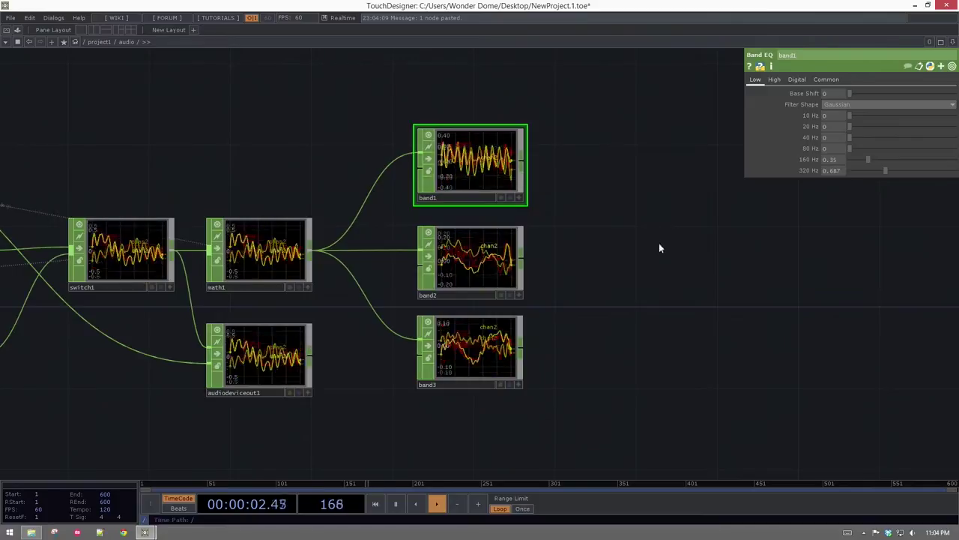
{"action": "left_click_drag", "start_coordinate": [515, 270], "coordinate": [514, 272]}
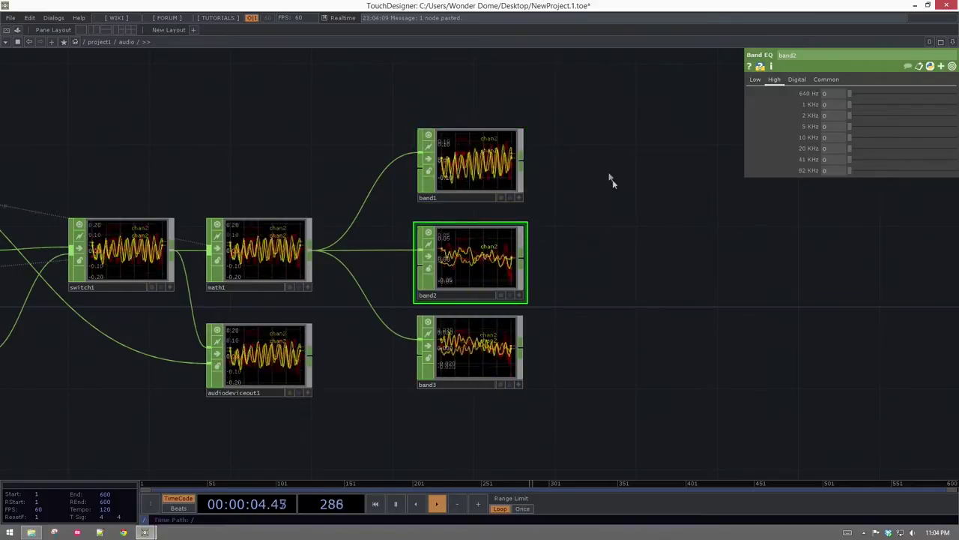
{"action": "left_click", "coordinate": [518, 149]}
{"action": "left_click_drag", "start_coordinate": [841, 118], "coordinate": [795, 120]}
{"action": "type", "text": "2"}
{"action": "key", "text": "Tab"}
{"action": "type", "text": "2"}
{"action": "key", "text": "Tab"}
{"action": "type", "text": "2"}
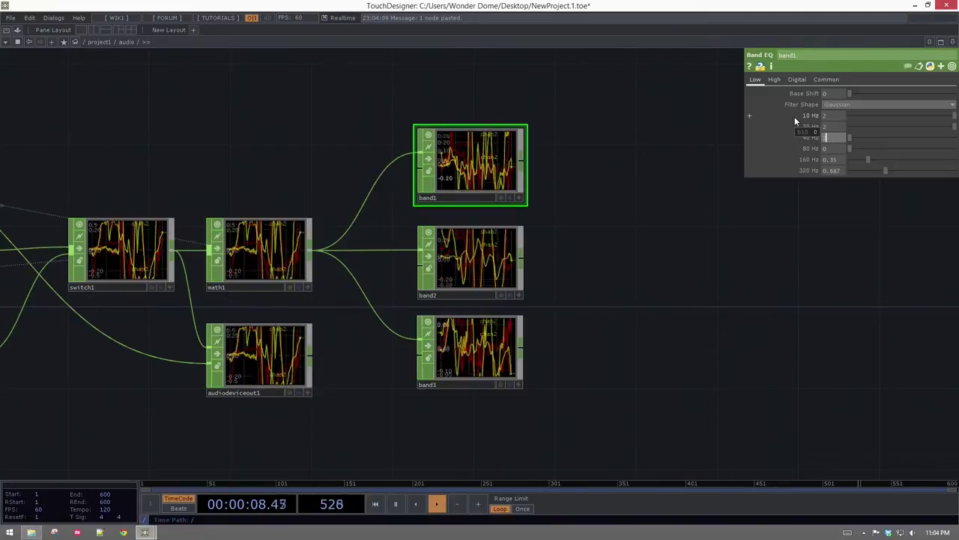
{"action": "type", "text": "0"}
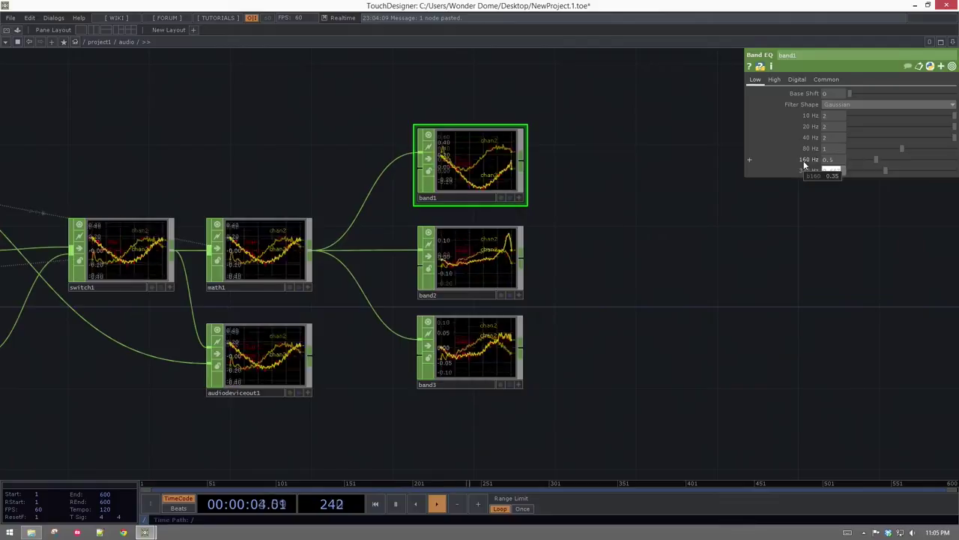
- Set band1's 640 Hz, 1 KHz, 2 KHz and 5 KHz bands to 0
{"action": "left_click", "coordinate": [779, 81]}
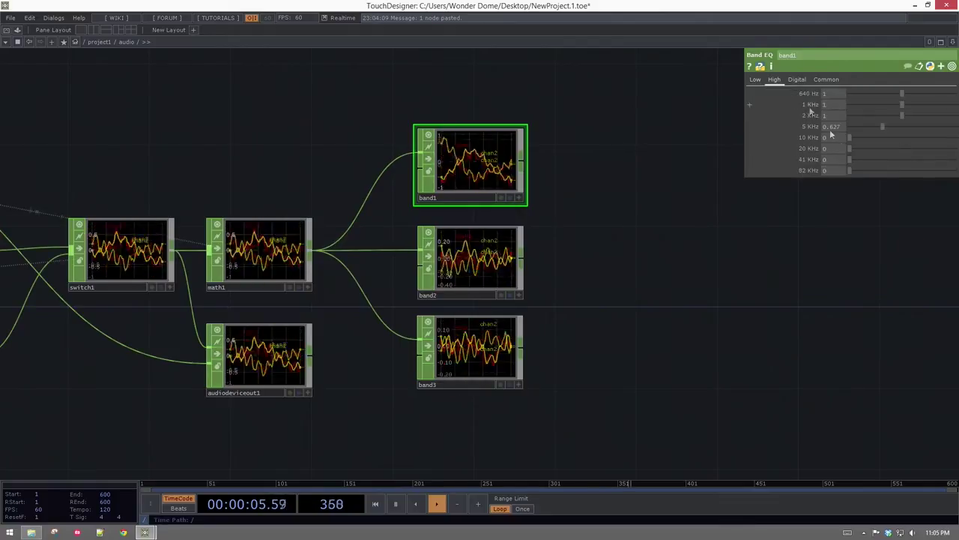
{"action": "type", "text": "0"}
{"action": "key", "text": "Tab"}
{"action": "type", "text": "0"}
{"action": "key", "text": "Tab"}
{"action": "type", "text": "0"}
{"action": "key", "text": "Tab"}
{"action": "type", "text": "0"}
{"action": "key", "text": "Tab"}
{"action": "key", "text": "Tab"}
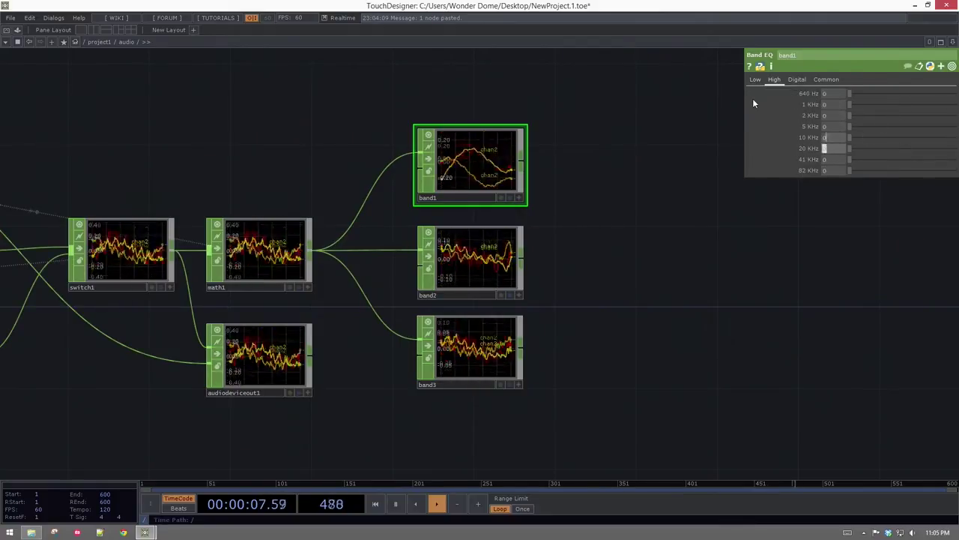
- Set band2's 640 Hz, 1 KHz and 2 KHz bands to 1 and raise its 5 KHz band above 0
{"action": "left_click", "coordinate": [431, 274]}
{"action": "left_click", "coordinate": [756, 80]}
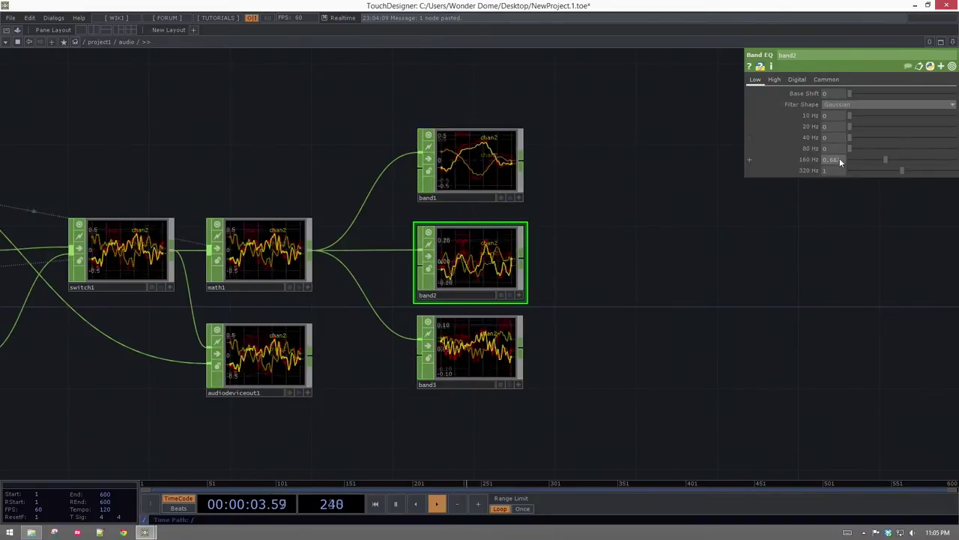
{"action": "left_click", "coordinate": [774, 80]}
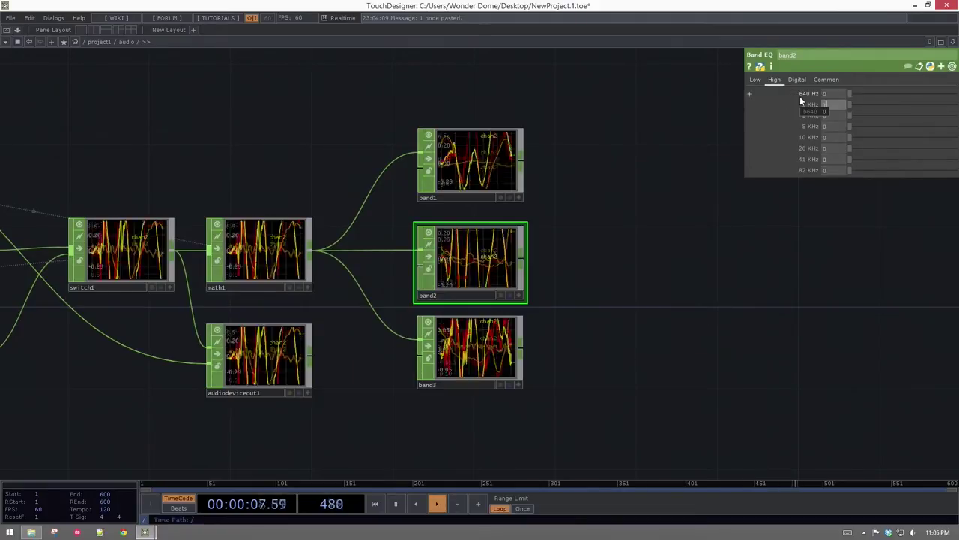
{"action": "type", "text": "1"}
{"action": "key", "text": "Return"}
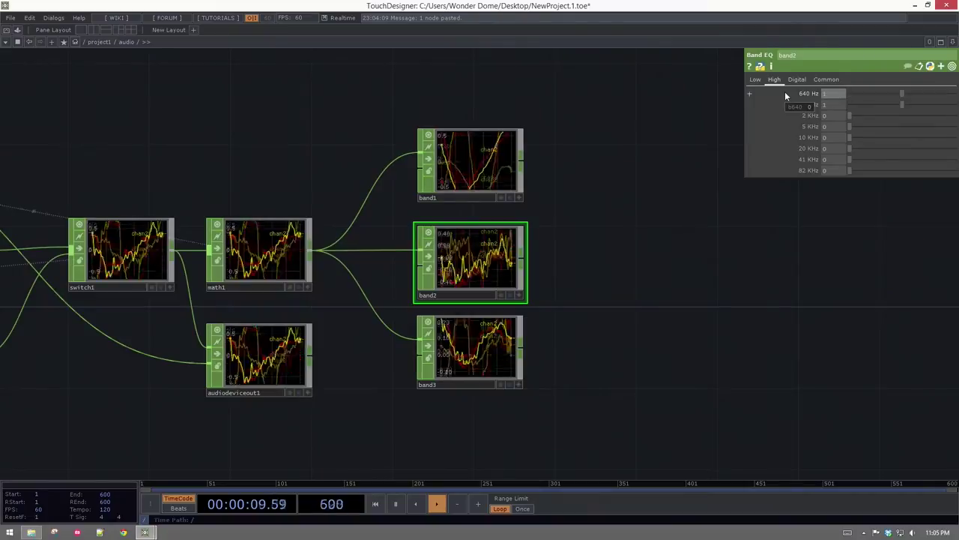
{"action": "left_click", "coordinate": [830, 116]}
{"action": "type", "text": "1"}
{"action": "key", "text": "Tab"}
{"action": "type", "text": "0.6818"}
{"action": "key", "text": "Return"}
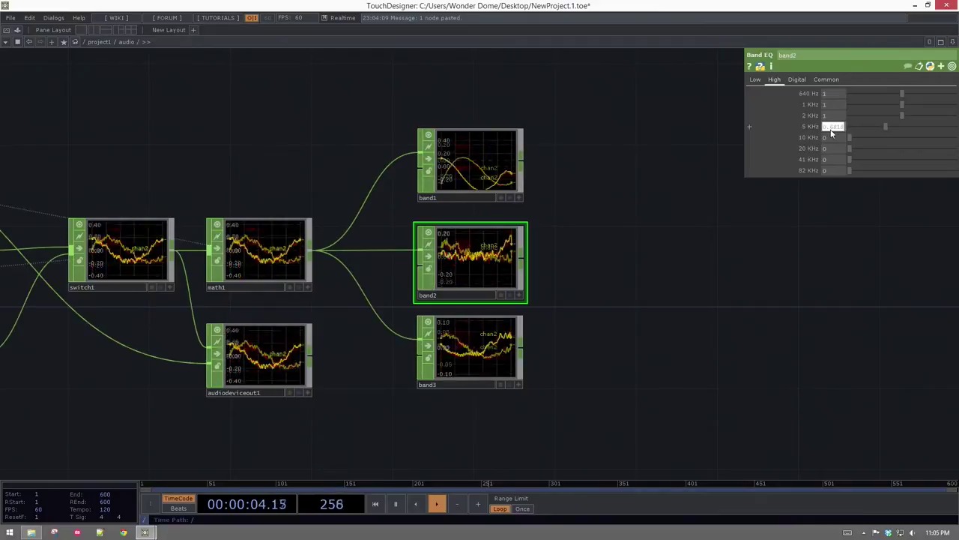
{"action": "type", "text": "17"}
{"action": "key", "text": "Return"}
- Set band3's 10 KHz band to .617 and its 20, 41 and 82 KHz bands to 1
{"action": "left_click_drag", "start_coordinate": [579, 364], "coordinate": [578, 362]}
{"action": "left_click", "coordinate": [513, 356]}
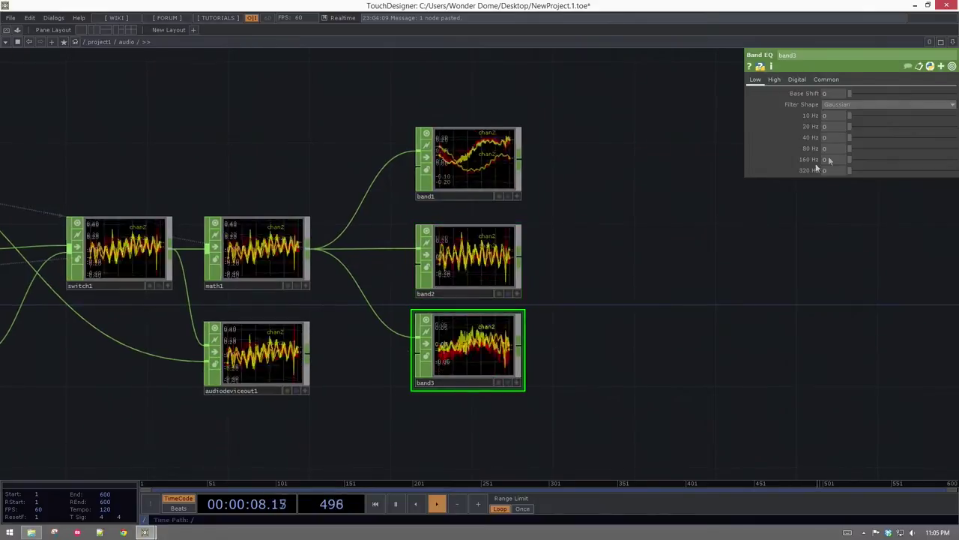
{"action": "left_click", "coordinate": [775, 79]}
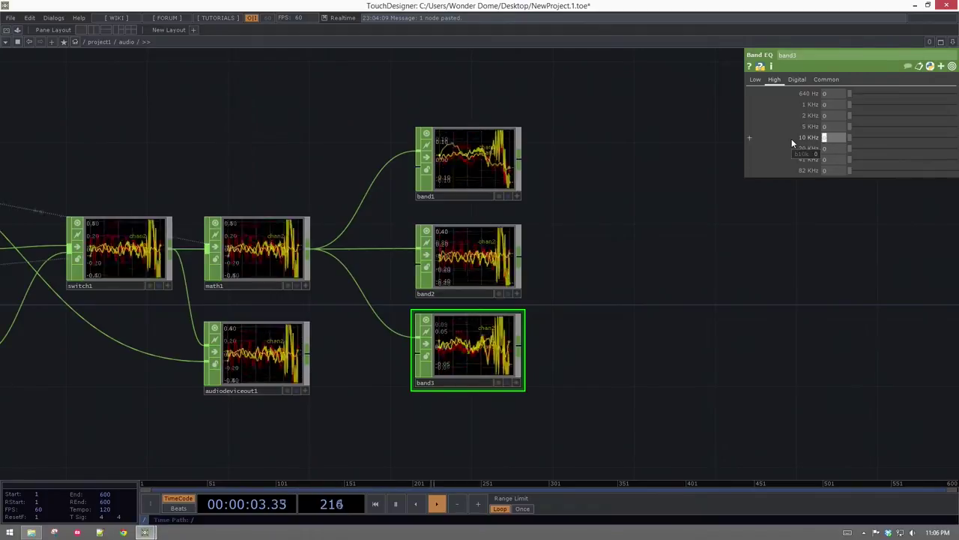
{"action": "type", "text": ".617"}
{"action": "key", "text": "Tab"}
{"action": "type", "text": "1"}
{"action": "key", "text": "Tab"}
{"action": "type", "text": "1"}
{"action": "key", "text": "Tab"}
{"action": "type", "text": "1"}
{"action": "key", "text": "Tab"}
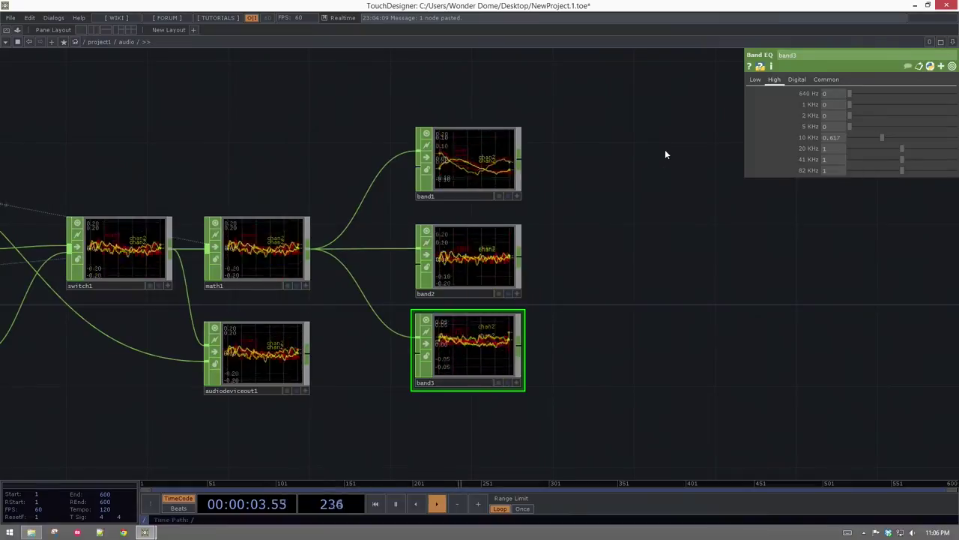
- Move band1 slightly closer to band2 and attach an Envelope CHOP to band1's output
{"action": "left_click_drag", "start_coordinate": [584, 194], "coordinate": [532, 176]}
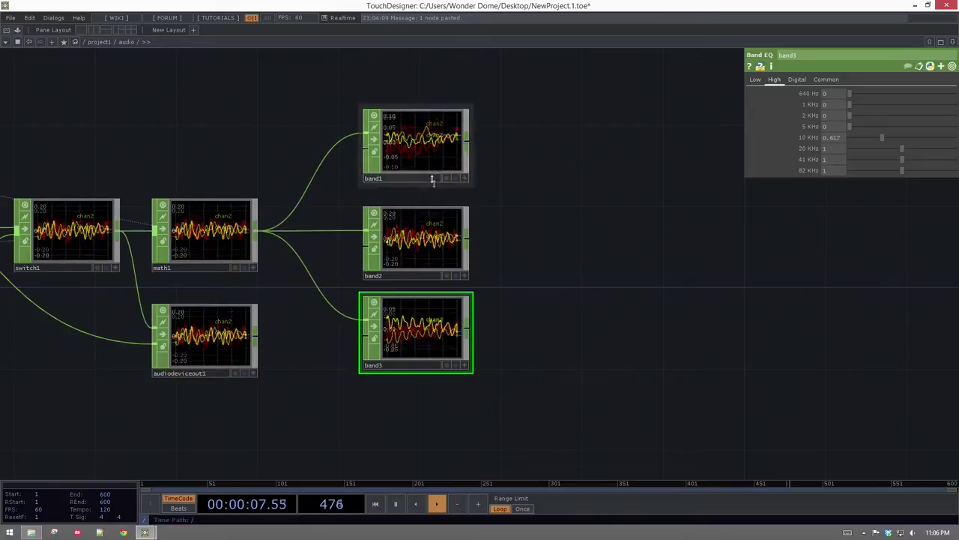
{"action": "left_click_drag", "start_coordinate": [422, 170], "coordinate": [422, 177]}
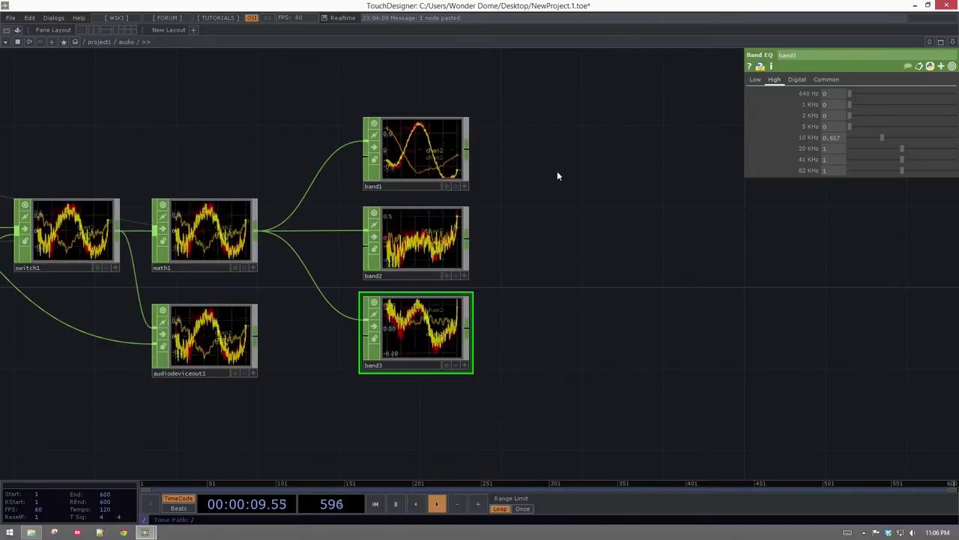
{"action": "right_click", "coordinate": [473, 149]}
{"action": "type", "text": "f"}
{"action": "key", "text": "BackSpace"}
{"action": "type", "text": "en"}
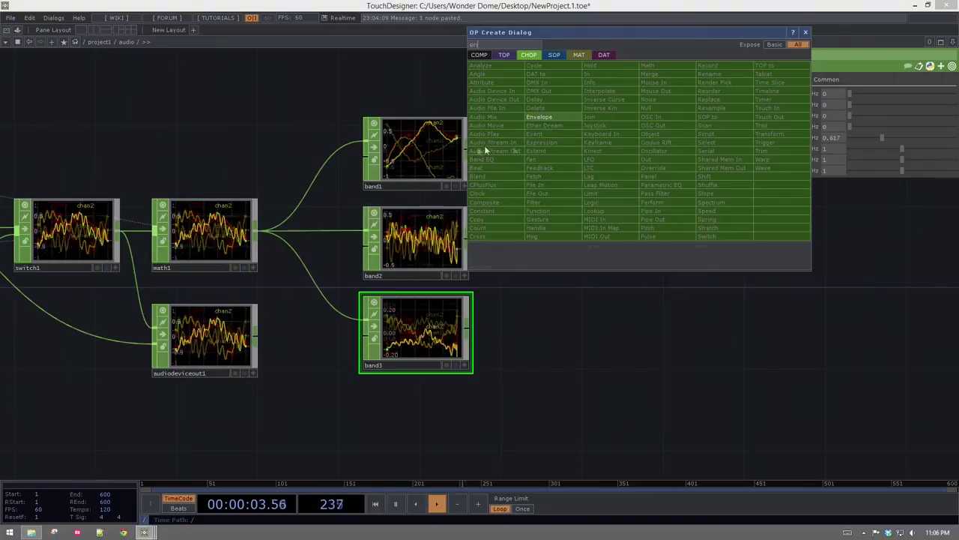
{"action": "key", "text": "Return"}
{"action": "left_click", "coordinate": [547, 119]}
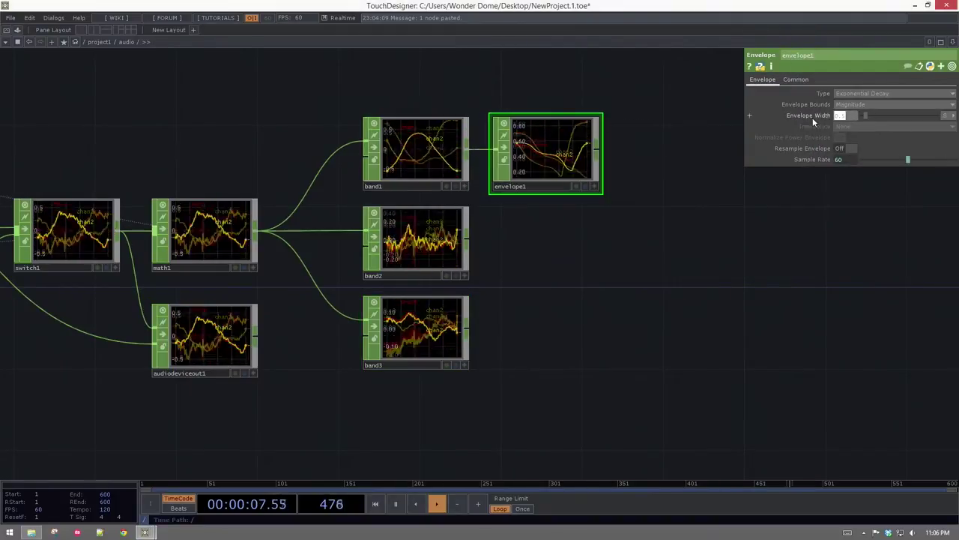
- Duplicate envelope1 twice below it and connect band2 and band3 each to one of the copies
{"action": "key", "text": "ctrl+c"}
{"action": "key", "text": "ctrl+v"}
{"action": "key", "text": "ctrl+v"}
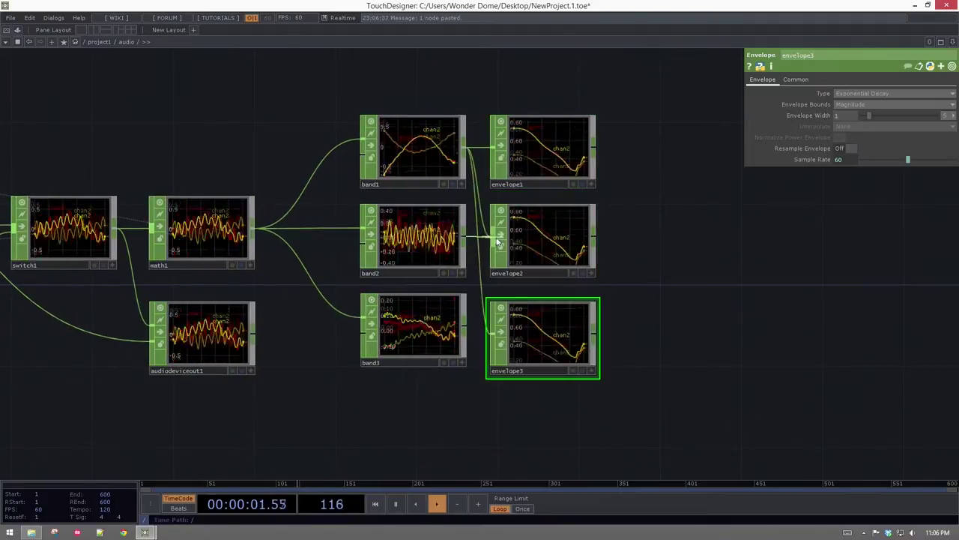
{"action": "left_click_drag", "start_coordinate": [464, 327], "coordinate": [491, 332]}
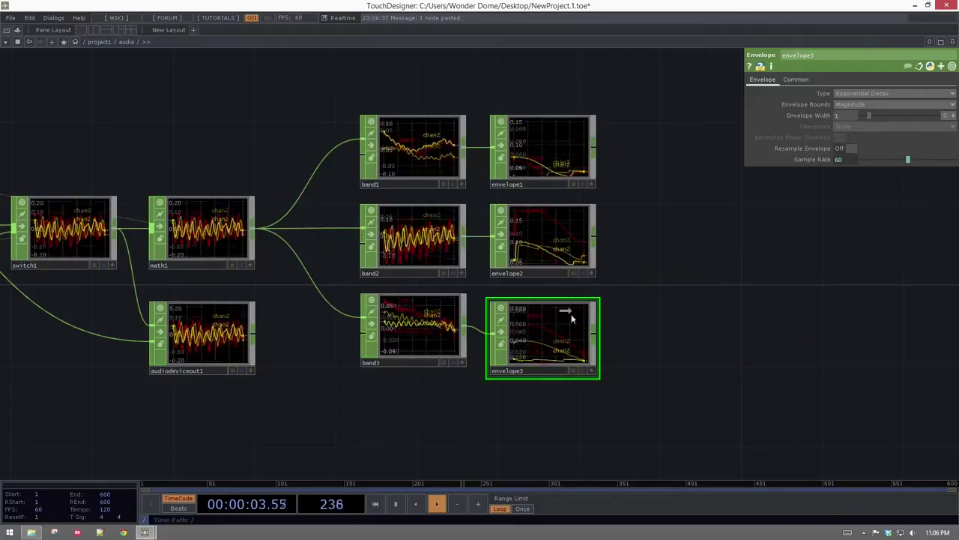
{"action": "left_click_drag", "start_coordinate": [573, 323], "coordinate": [575, 314]}
- Add a Resample CHOP to envelope1's output and place it beside that node
{"action": "left_click_drag", "start_coordinate": [685, 238], "coordinate": [570, 259]}
{"action": "key", "text": "Tab"}
{"action": "type", "text": "re"}
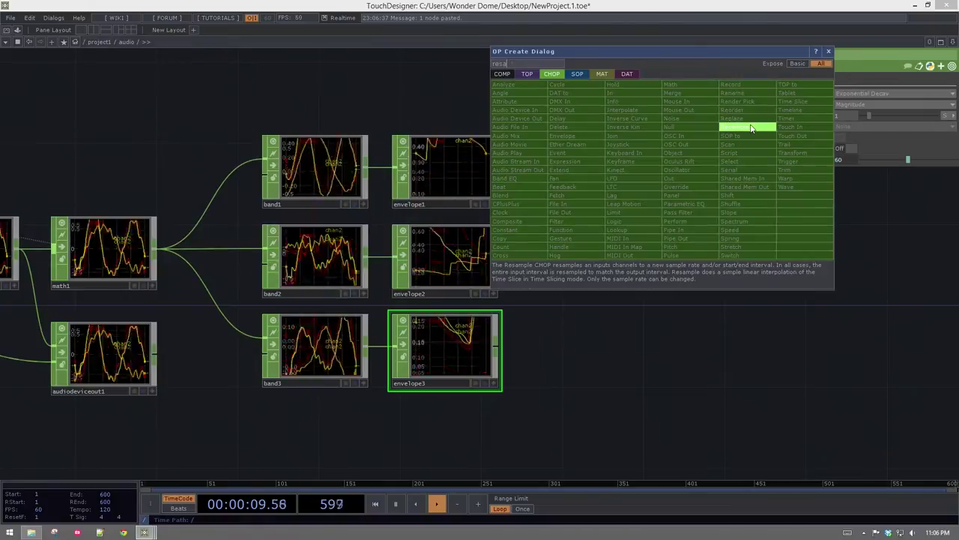
{"action": "left_click", "coordinate": [735, 127]}
{"action": "left_click", "coordinate": [570, 172]}
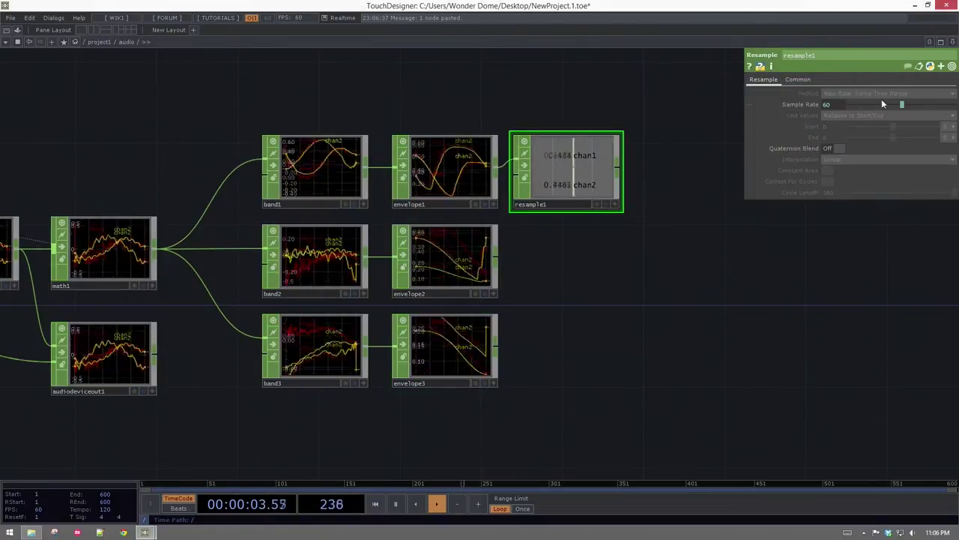
- Duplicate resample1 twice below it and connect envelope2 and envelope3 each to one of the copies
{"action": "scroll", "coordinate": [793, 110], "scroll_direction": "up", "scroll_amount": 3}
{"action": "scroll", "coordinate": [722, 255], "scroll_direction": "down", "scroll_amount": 3}
{"action": "right_click_drag", "start_coordinate": [660, 215], "coordinate": [556, 289]}
{"action": "key", "text": "ctrl+v"}
{"action": "key", "text": "ctrl+v"}
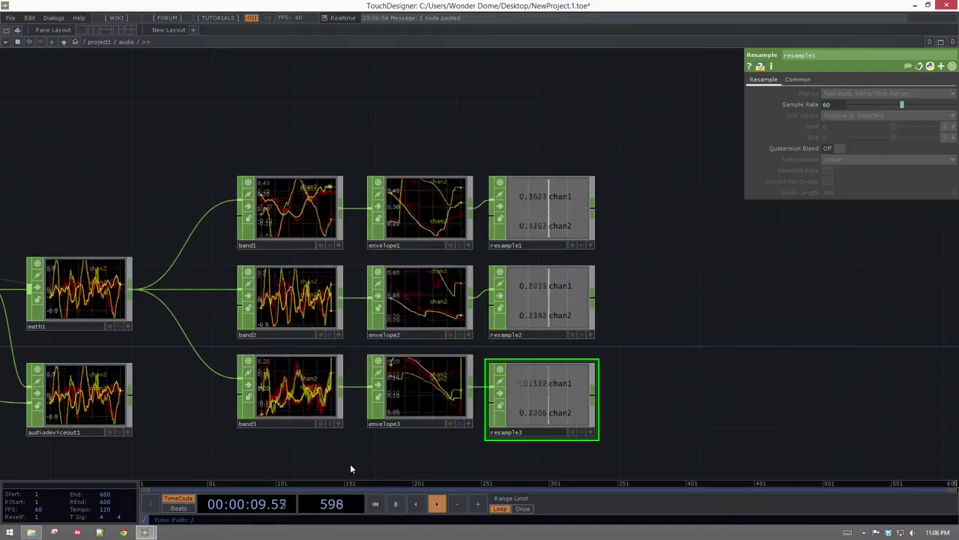
{"action": "left_click_drag", "start_coordinate": [686, 231], "coordinate": [603, 186]}
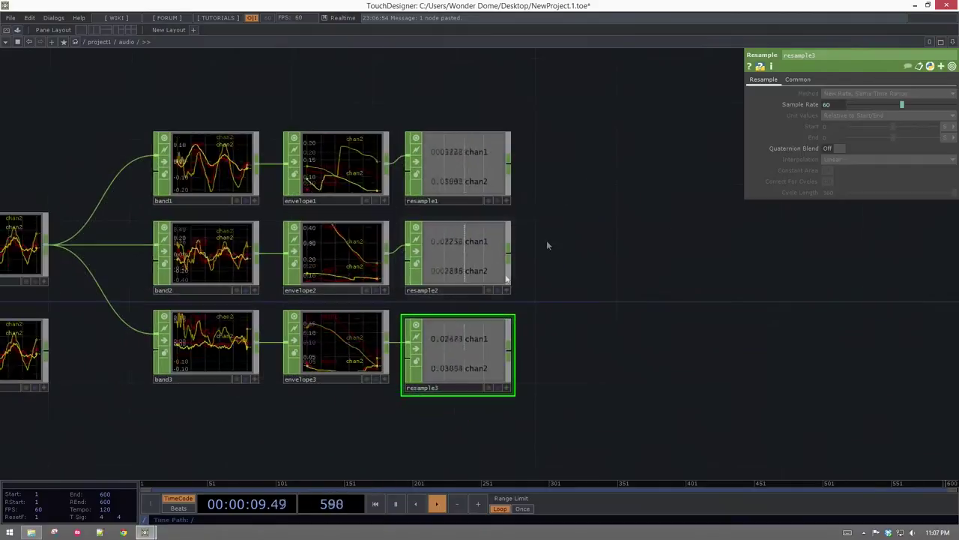
- Add a Math CHOP beside resample1
{"action": "key", "text": "Tab"}
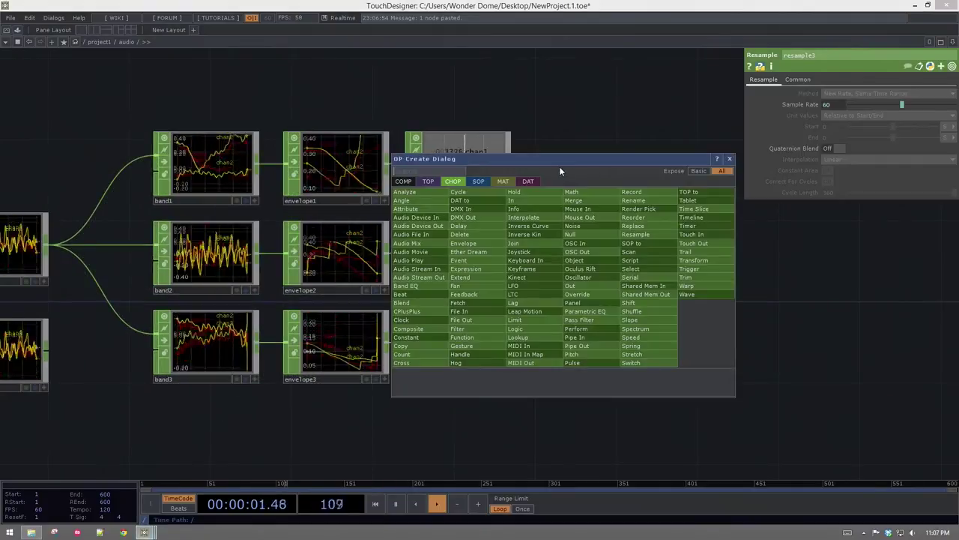
{"action": "type", "text": "ma"}
{"action": "left_click", "coordinate": [574, 193]}
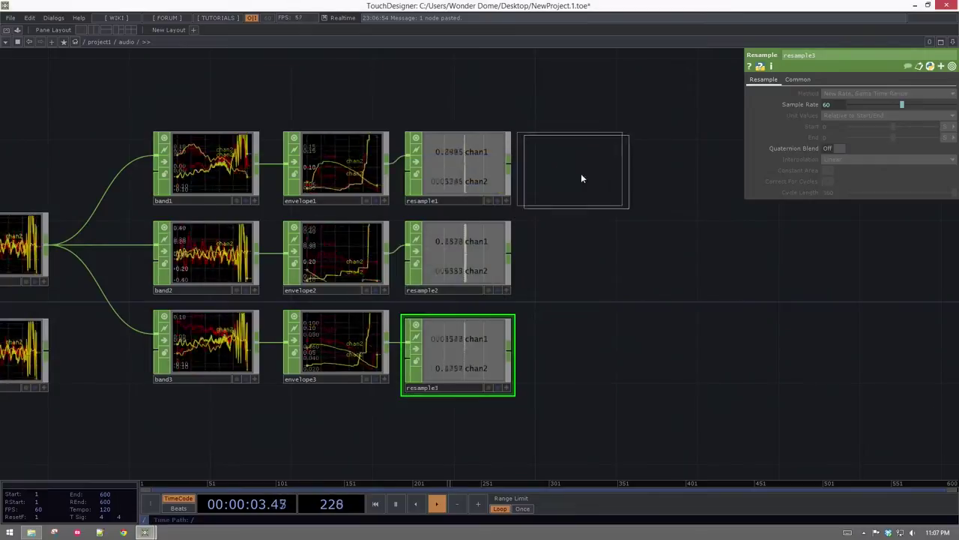
{"action": "left_click", "coordinate": [577, 182]}
{"action": "left_click_drag", "start_coordinate": [577, 182], "coordinate": [574, 161]}
- Duplicate math2 twice below it, placing the copies beside resample2 and resample3
{"action": "key", "text": "ctrl+c"}
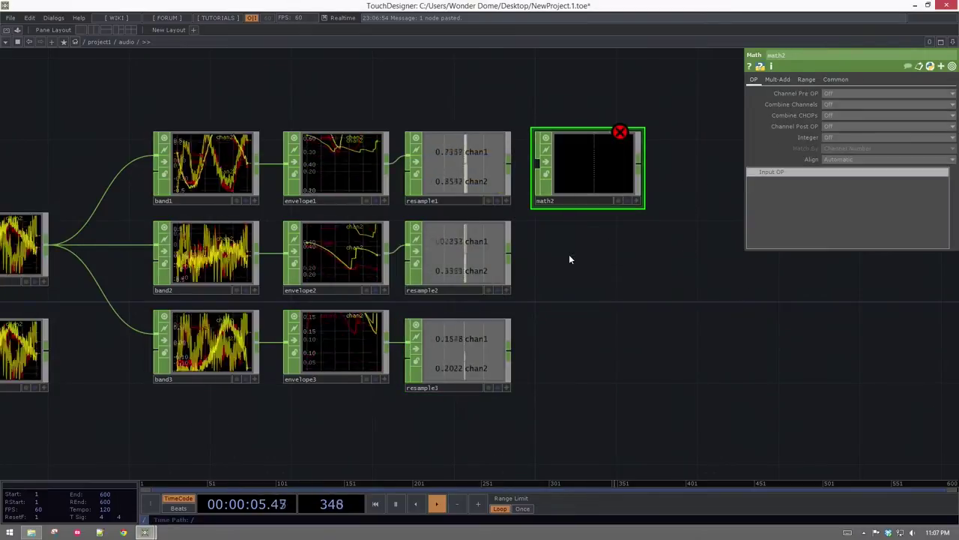
{"action": "key", "text": "ctrl+v"}
{"action": "key", "text": "ctrl+v"}
{"action": "left_click", "coordinate": [640, 250]}
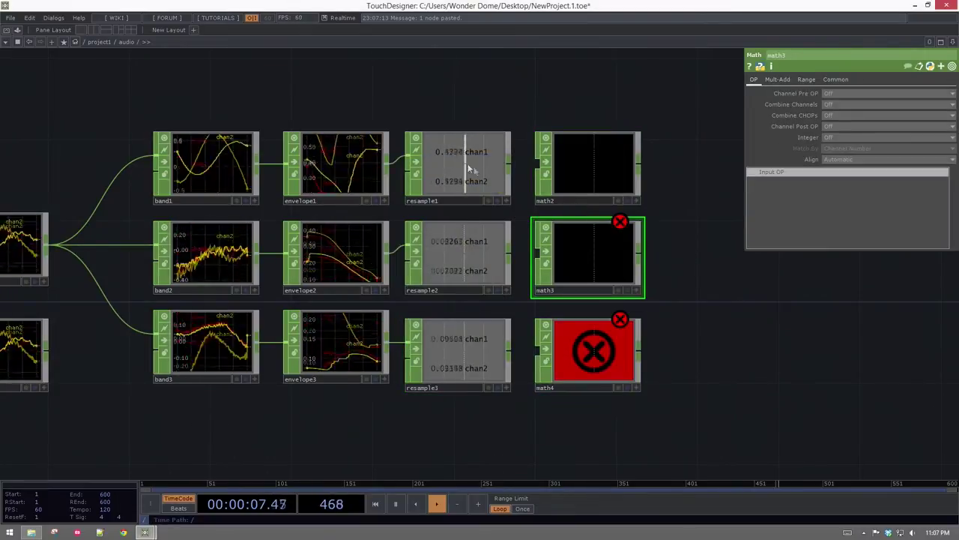
- Connect resample1 to math2 and set math2's Channel Pre OP to Positive and Combine Channels to Add
{"action": "left_click_drag", "start_coordinate": [509, 163], "coordinate": [537, 163]}
{"action": "left_click", "coordinate": [636, 172]}
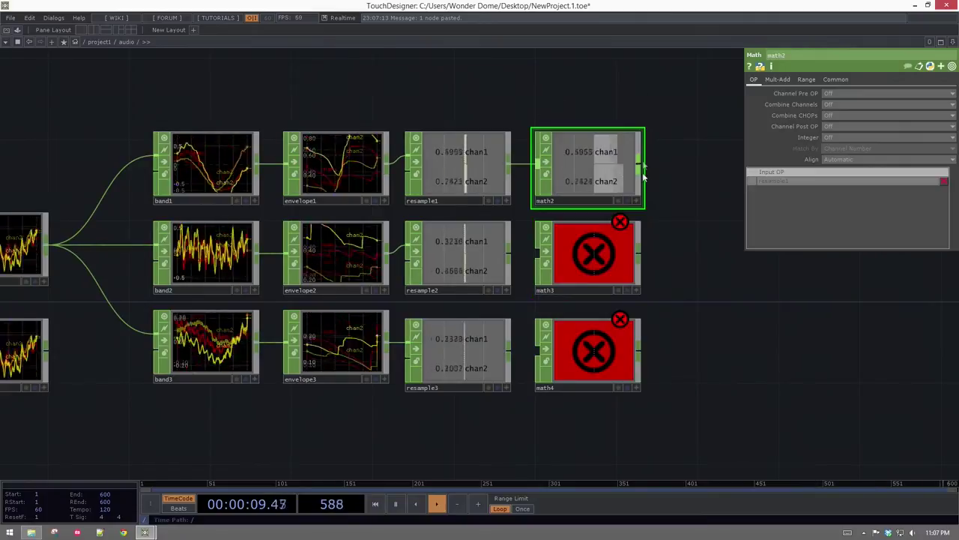
{"action": "left_click", "coordinate": [836, 93]}
{"action": "left_click", "coordinate": [835, 121]}
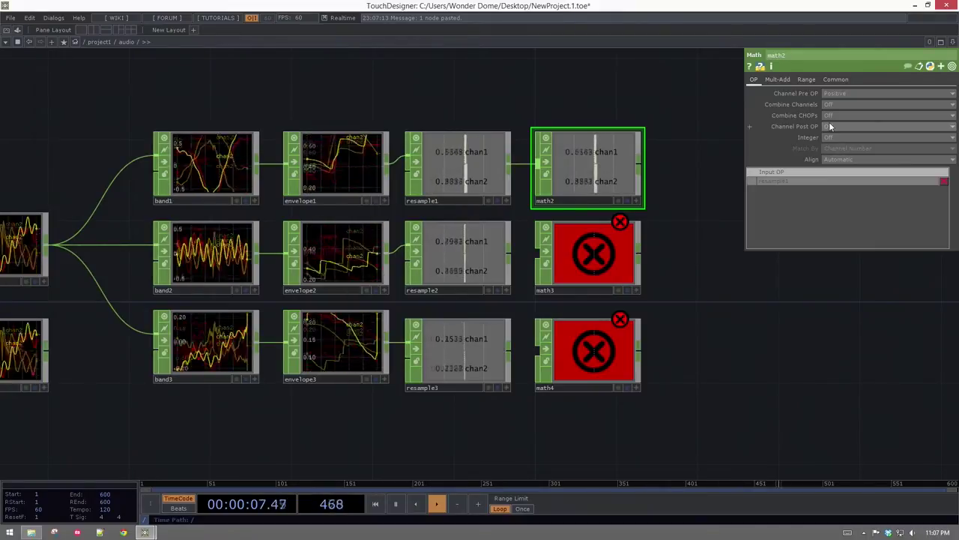
{"action": "left_click", "coordinate": [835, 104]}
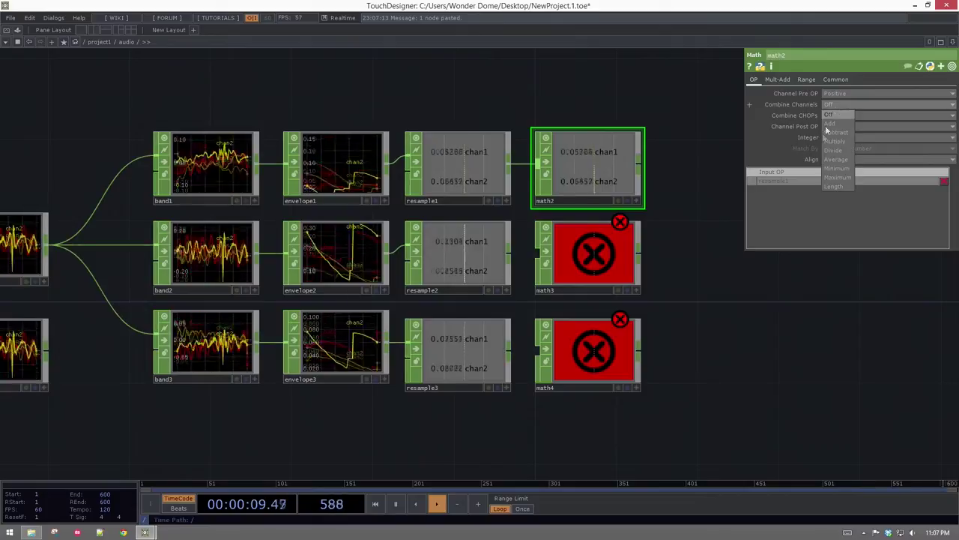
{"action": "left_click", "coordinate": [828, 123]}
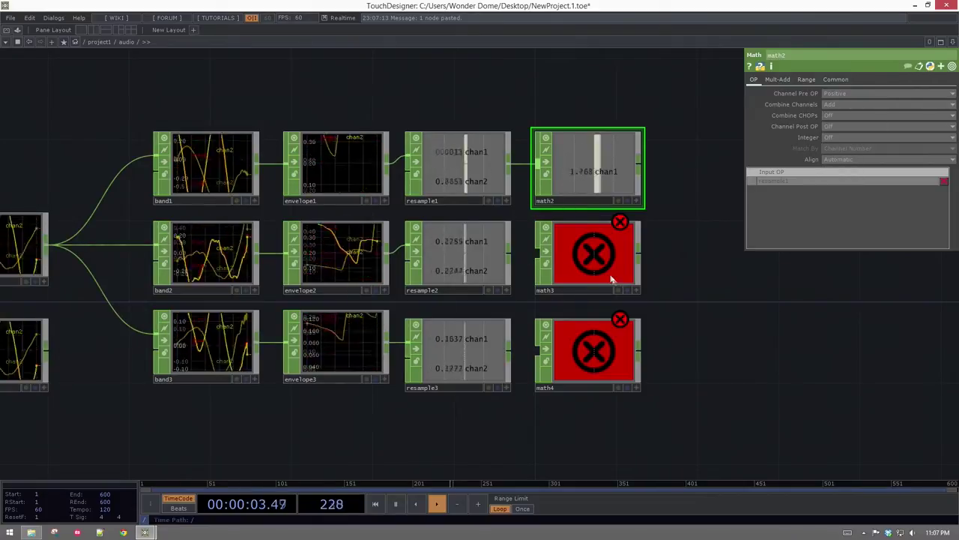
- Replace the two unconfigured Math CHOPs, math3 and math4, with two copies of the configured math2
{"action": "left_click_drag", "start_coordinate": [551, 367], "coordinate": [549, 368]}
{"action": "key", "text": "Delete"}
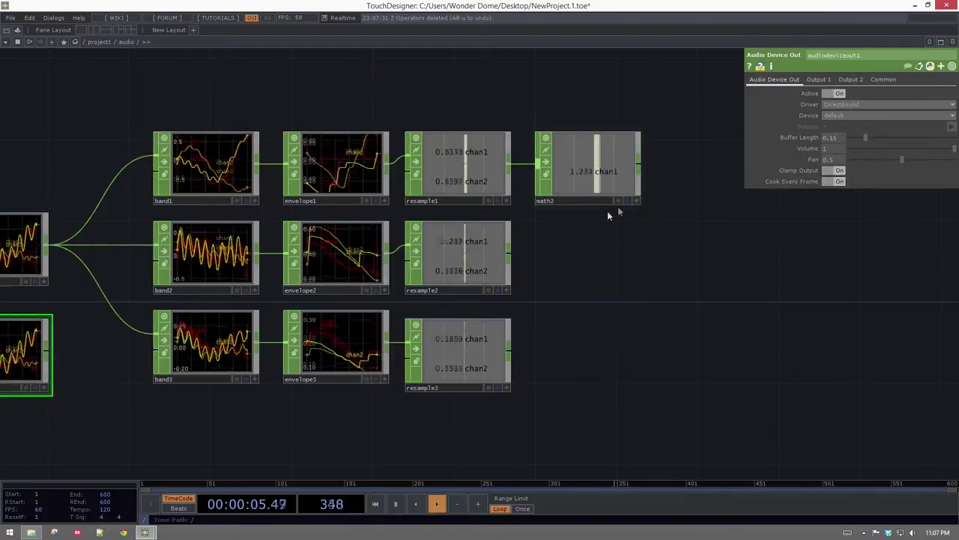
{"action": "left_click_drag", "start_coordinate": [607, 246], "coordinate": [607, 244]}
{"action": "key", "text": "ctrl+c"}
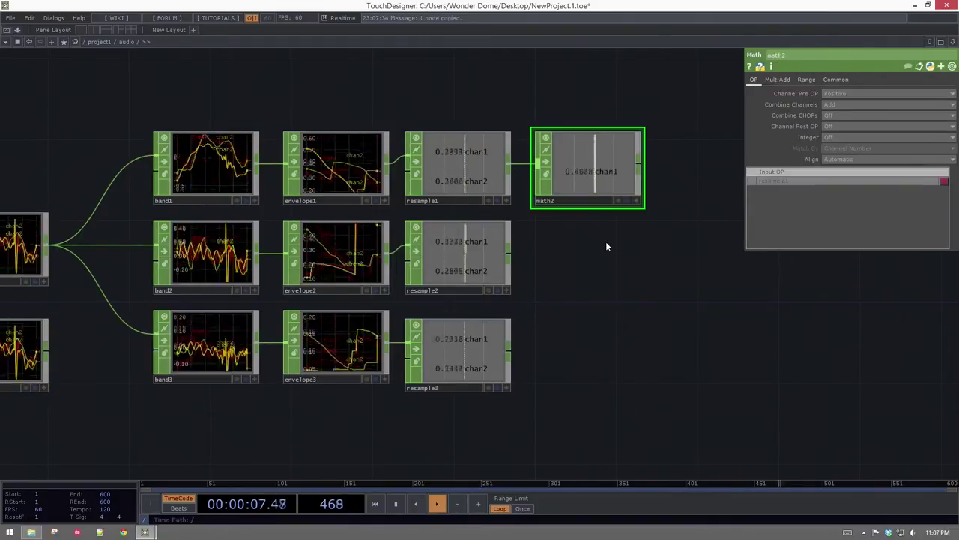
{"action": "key", "text": "ctrl+v"}
{"action": "key", "text": "ctrl+v"}
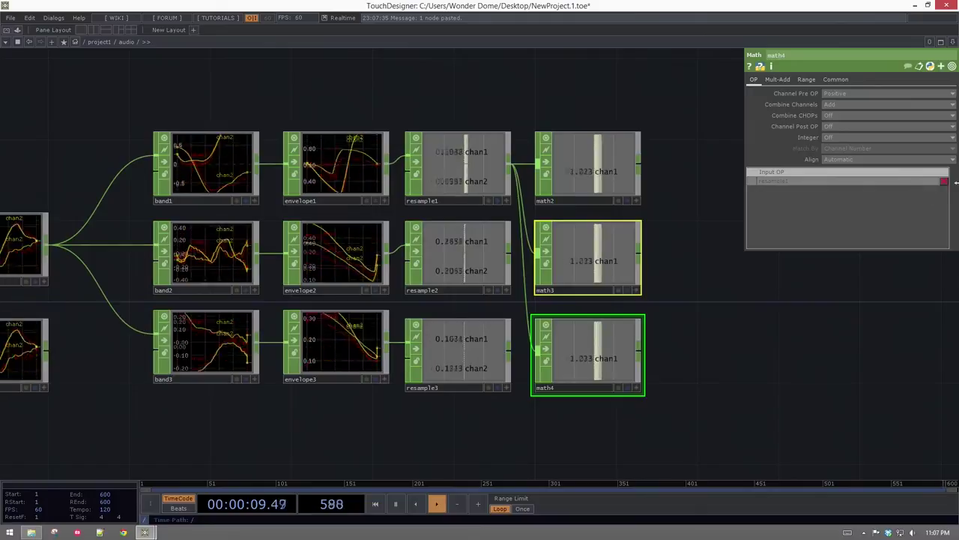
- Remove the resample1 input from math3 and math4, and connect resample2 to math3 and resample3 to math4
{"action": "left_click", "coordinate": [946, 186]}
{"action": "left_click", "coordinate": [611, 267]}
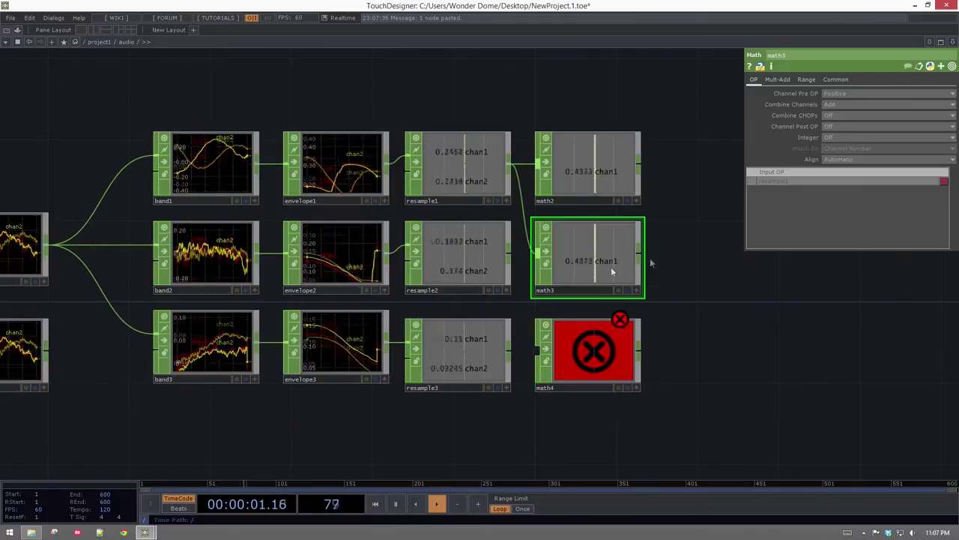
{"action": "left_click", "coordinate": [943, 185]}
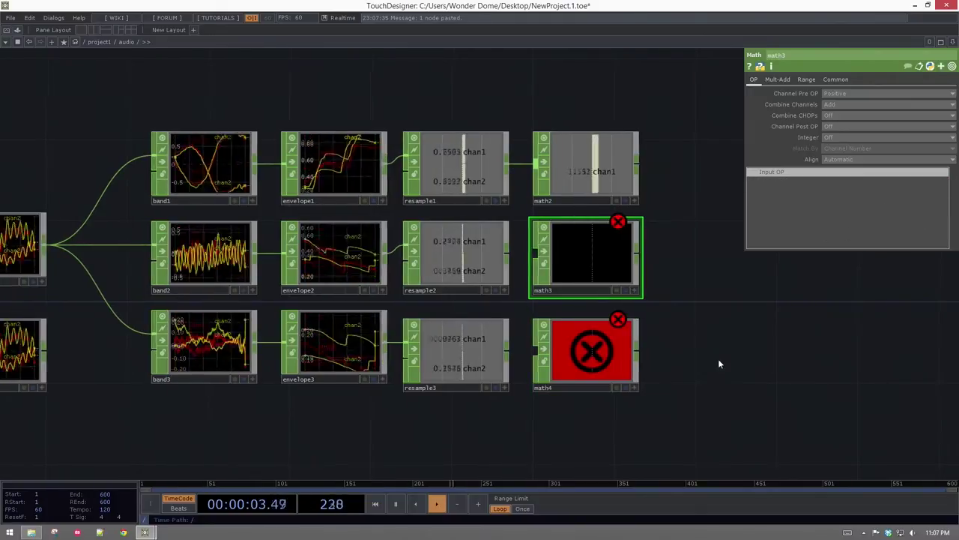
{"action": "left_click_drag", "start_coordinate": [507, 252], "coordinate": [535, 255]}
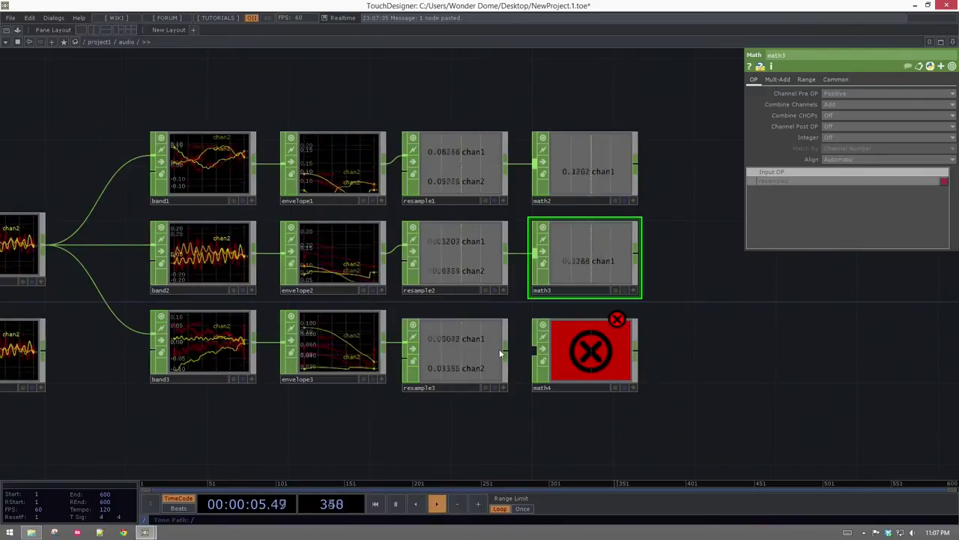
{"action": "left_click_drag", "start_coordinate": [509, 354], "coordinate": [537, 349]}
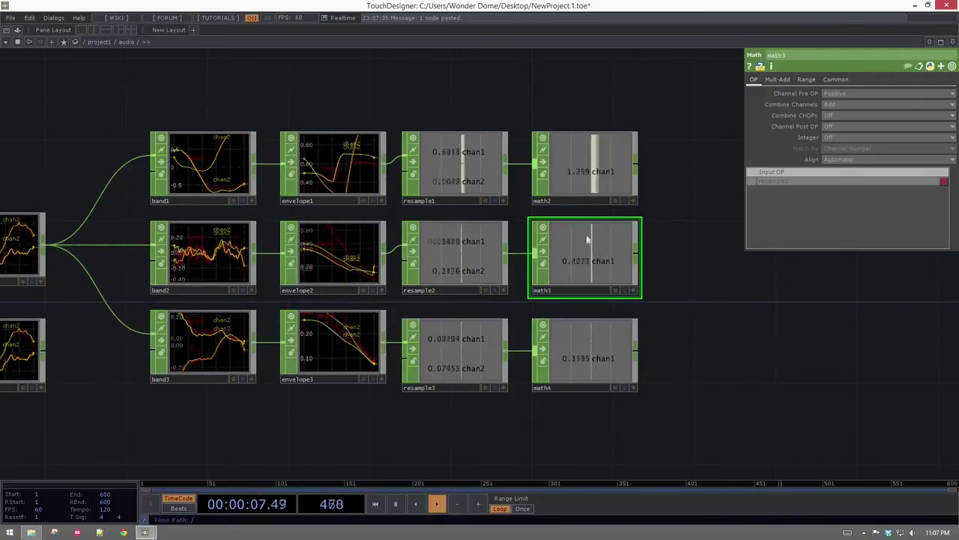
- Add a Filter CHOP beside math2, connect math2 to it and set its Filter Width to 0.2
{"action": "left_click_drag", "start_coordinate": [647, 286], "coordinate": [580, 296]}
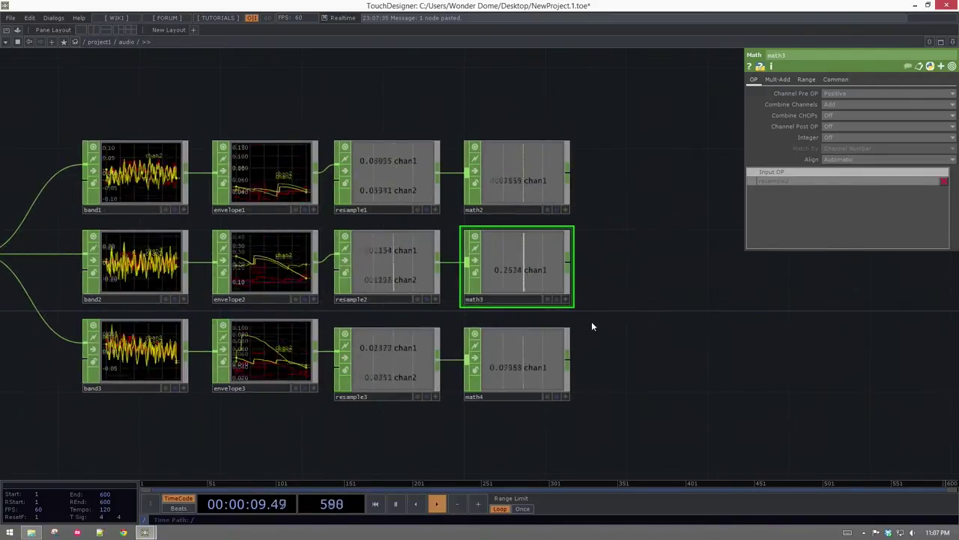
{"action": "left_click_drag", "start_coordinate": [649, 200], "coordinate": [605, 198]}
{"action": "key", "text": "Tab"}
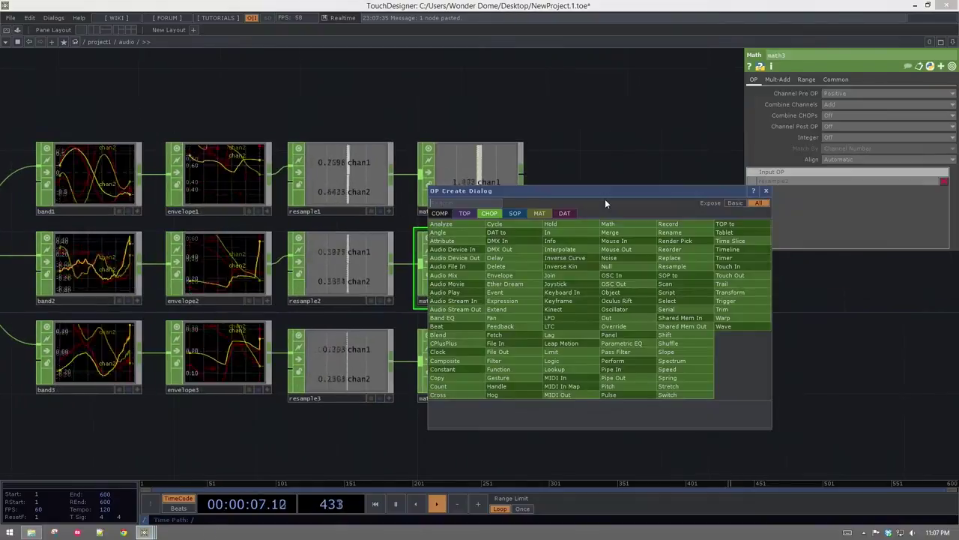
{"action": "type", "text": "fi"}
{"action": "left_click", "coordinate": [497, 361]}
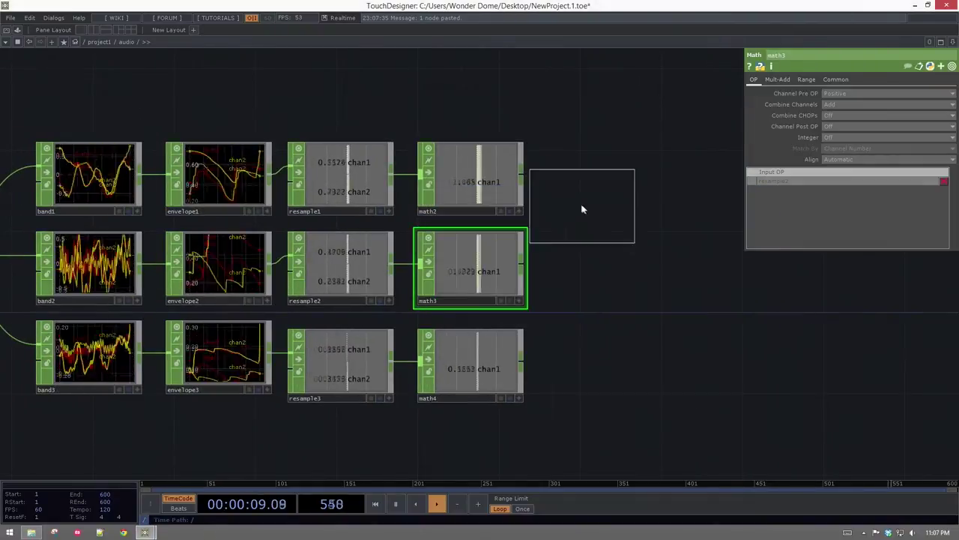
{"action": "left_click", "coordinate": [611, 178]}
{"action": "left_click_drag", "start_coordinate": [526, 175], "coordinate": [550, 185]}
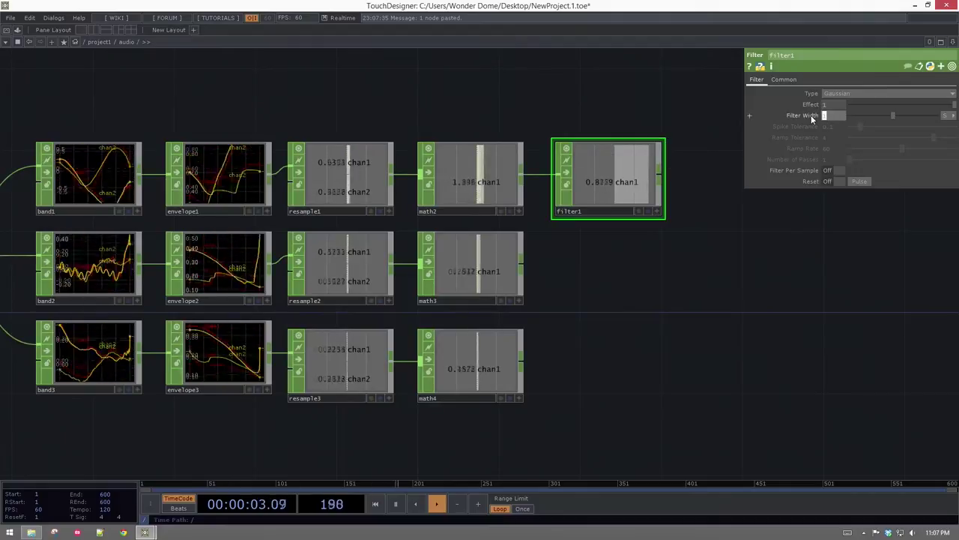
{"action": "type", "text": "0.2"}
{"action": "key", "text": "Return"}
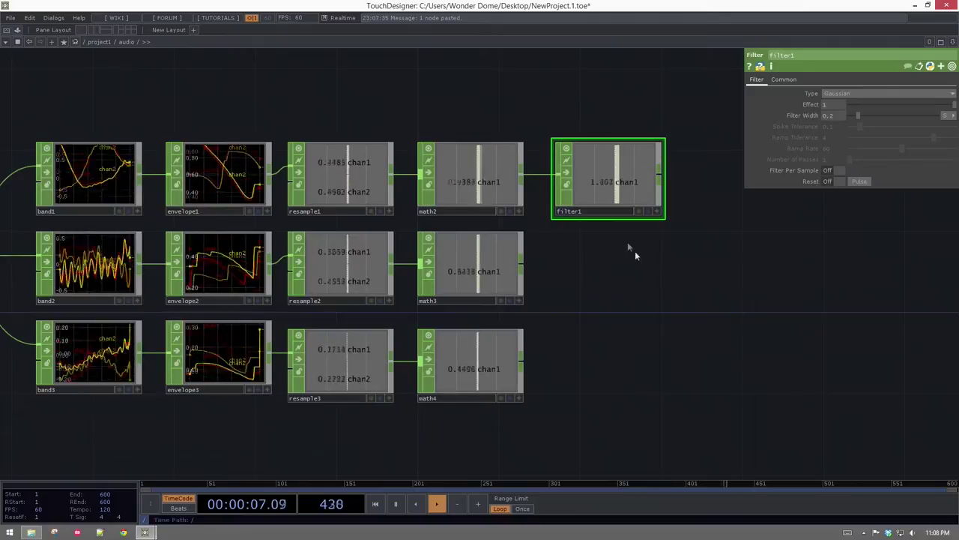
- Duplicate filter1 twice below it and connect math3 and math4 each to one of the copies
{"action": "left_click_drag", "start_coordinate": [673, 178], "coordinate": [638, 177]}
{"action": "right_click_drag", "start_coordinate": [647, 169], "coordinate": [592, 253]}
{"action": "key", "text": "ctrl+c"}
{"action": "key", "text": "ctrl+v"}
{"action": "key", "text": "ctrl+v"}
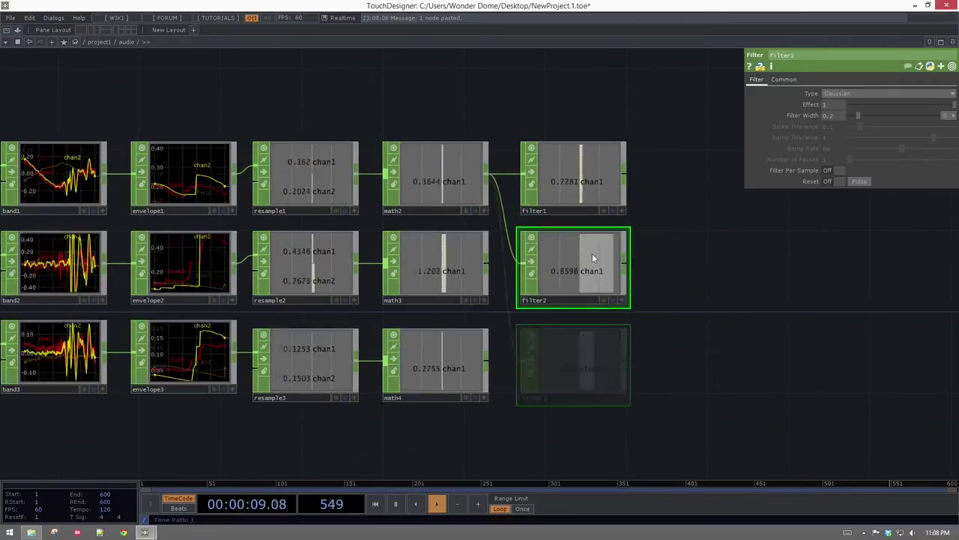
{"action": "left_click", "coordinate": [592, 351]}
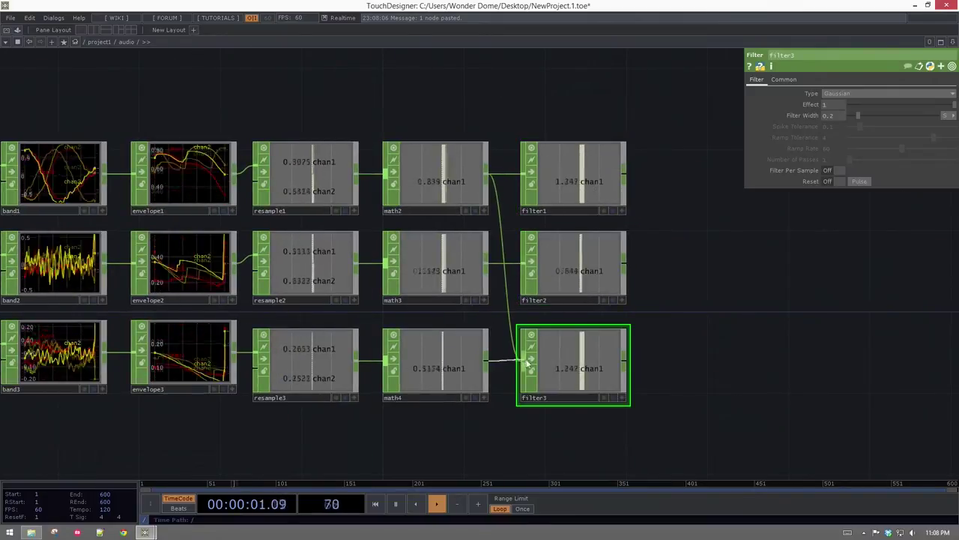
- Add a Rename CHOP beside filter1 and connect filter1 to its first input
{"action": "left_click_drag", "start_coordinate": [311, 102], "coordinate": [435, 141]}
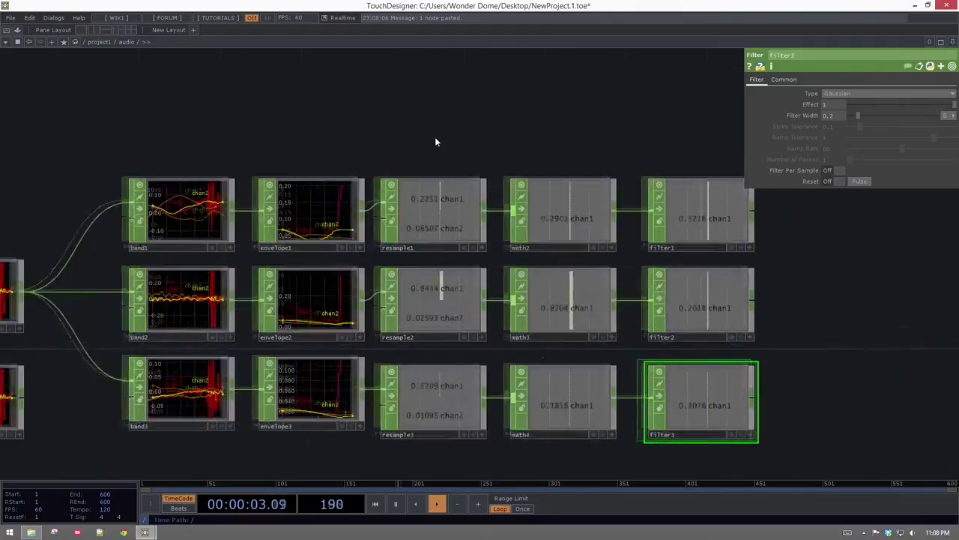
{"action": "scroll", "coordinate": [437, 142], "scroll_direction": "down", "scroll_amount": 3}
{"action": "left_click_drag", "start_coordinate": [637, 124], "coordinate": [374, 122]}
{"action": "middle_click_drag", "start_coordinate": [500, 207], "coordinate": [405, 201]}
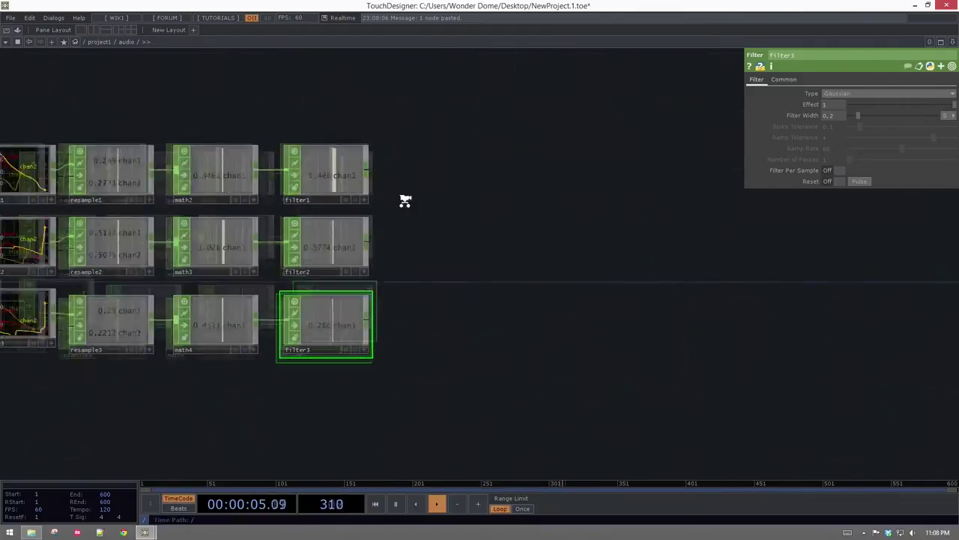
{"action": "scroll", "coordinate": [405, 200], "scroll_direction": "up", "scroll_amount": 1}
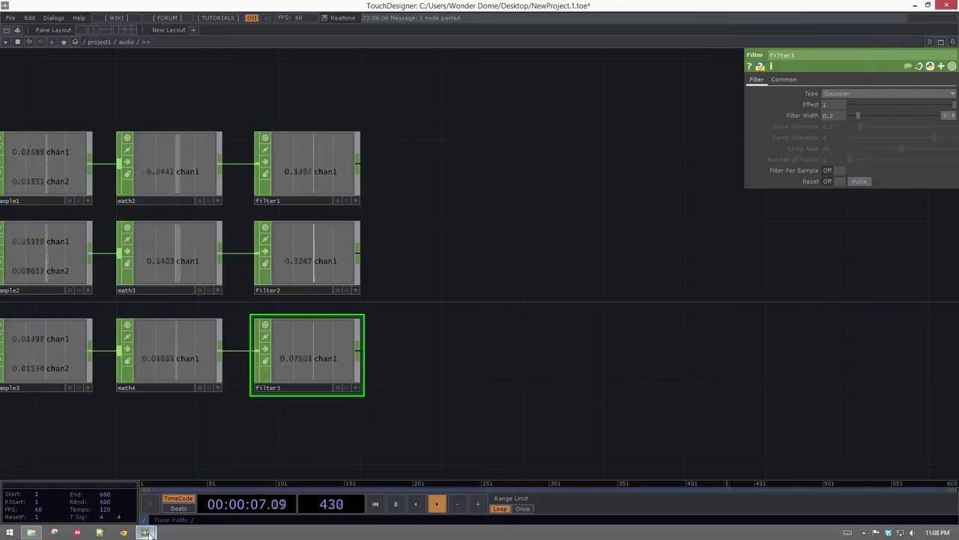
{"action": "mouse_move", "coordinate": [146, 532]}
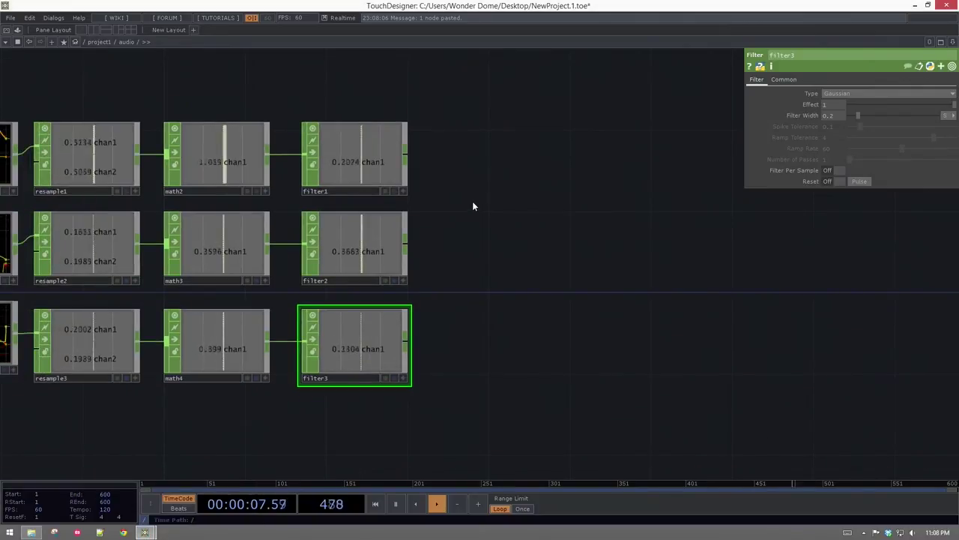
{"action": "key", "text": "Tab"}
{"action": "type", "text": "re"}
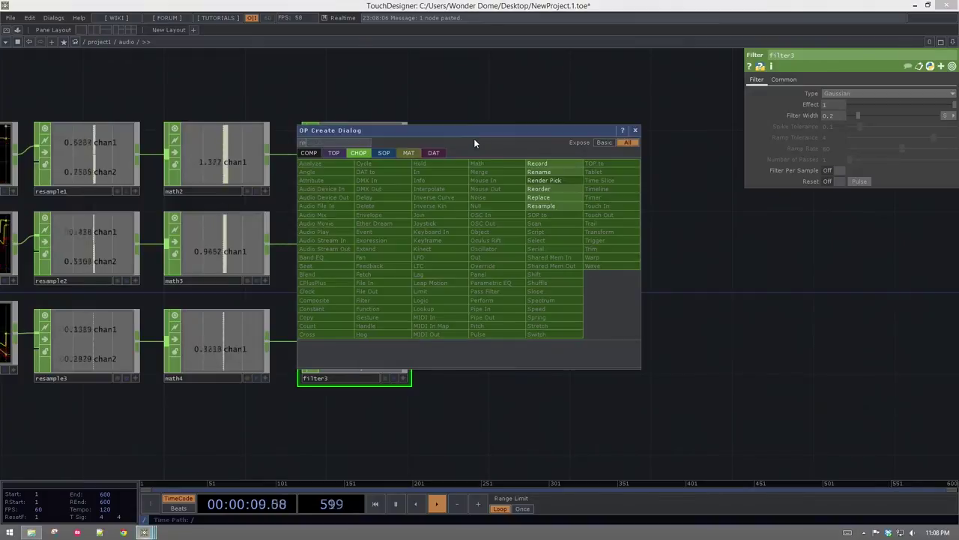
{"action": "left_click", "coordinate": [570, 172]}
{"action": "left_click", "coordinate": [503, 163]}
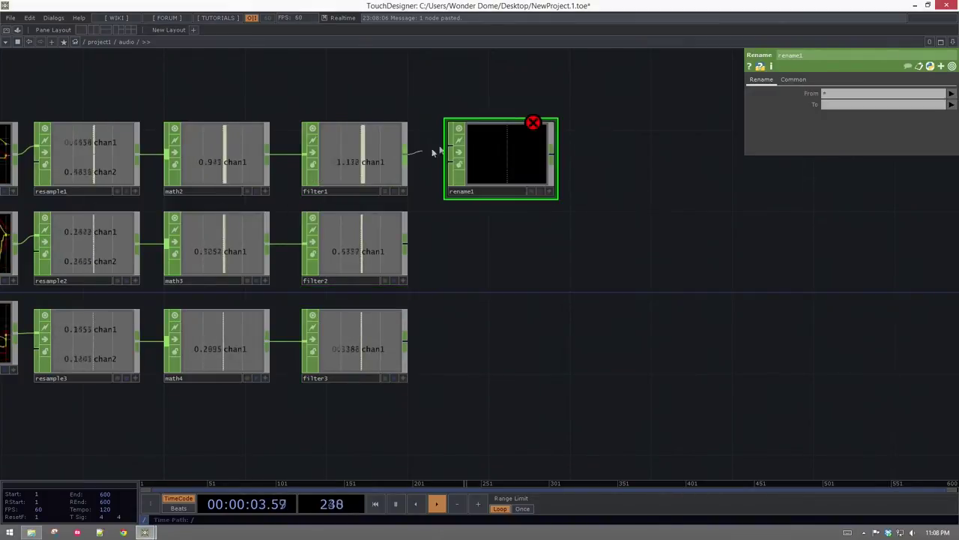
{"action": "left_click_drag", "start_coordinate": [407, 155], "coordinate": [452, 146]}
- Duplicate rename1 twice below it and connect filter2 and filter3 each to one of the copies
{"action": "key", "text": "ctrl+c"}
{"action": "key", "text": "ctrl+v"}
{"action": "key", "text": "ctrl+v"}
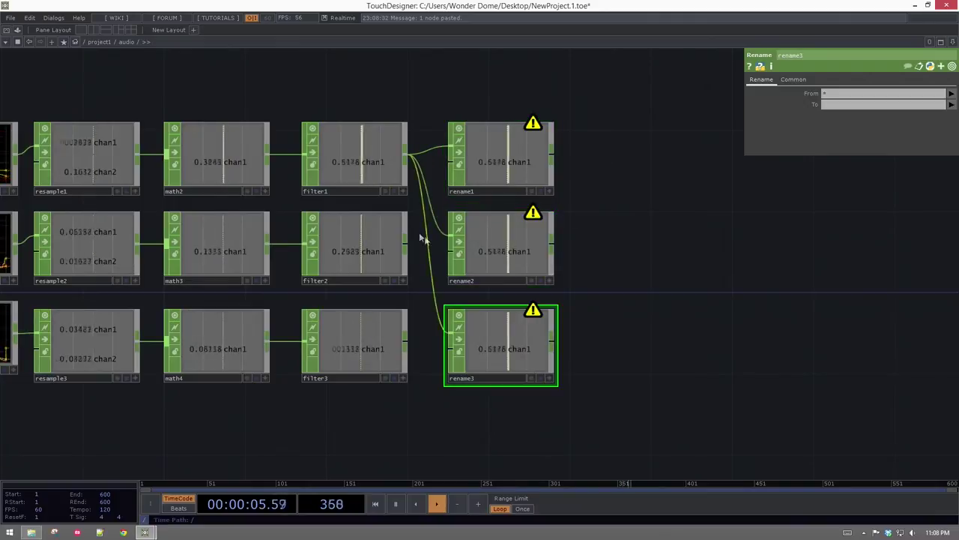
{"action": "left_click_drag", "start_coordinate": [449, 235], "coordinate": [450, 236]}
{"action": "left_click_drag", "start_coordinate": [406, 339], "coordinate": [449, 336]}
- Rename the output channels of rename1, rename2 and rename3 to low, mid and high respectively
{"action": "left_click", "coordinate": [539, 146]}
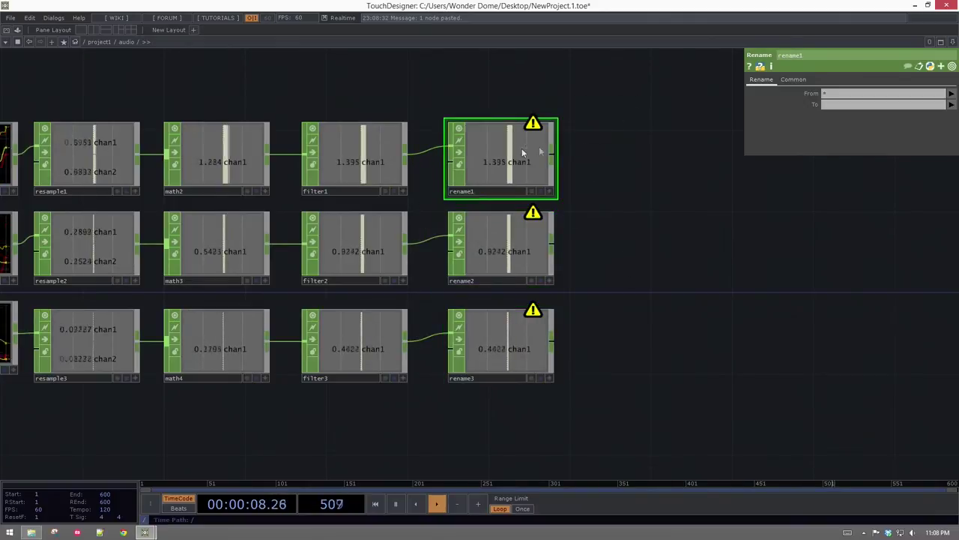
{"action": "left_click", "coordinate": [841, 106]}
{"action": "left_click", "coordinate": [536, 251]}
{"action": "left_click", "coordinate": [842, 106]}
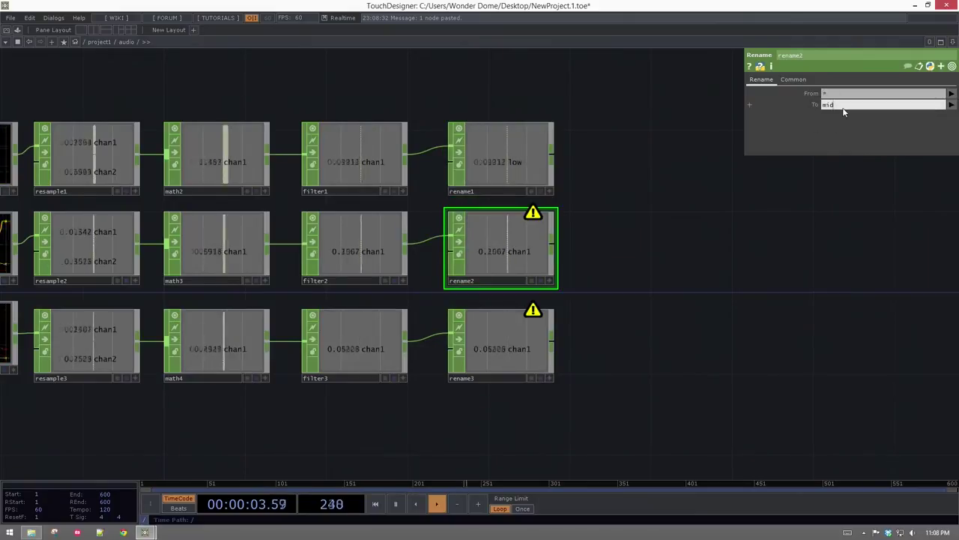
{"action": "type", "text": "mid"}
{"action": "left_click", "coordinate": [536, 341]}
{"action": "left_click", "coordinate": [839, 105]}
{"action": "type", "text": "high"}
{"action": "key", "text": "Return"}
- Add a Merge CHOP beside the Rename CHOPs and connect all three of them to its input
{"action": "key", "text": "Tab"}
{"action": "type", "text": "merge"}
{"action": "left_click", "coordinate": [626, 277]}
{"action": "left_click", "coordinate": [694, 239]}
{"action": "left_click_drag", "start_coordinate": [597, 123], "coordinate": [526, 322]}
{"action": "left_click_drag", "start_coordinate": [555, 161], "coordinate": [649, 239]}
{"action": "left_click_drag", "start_coordinate": [788, 312], "coordinate": [697, 350]}
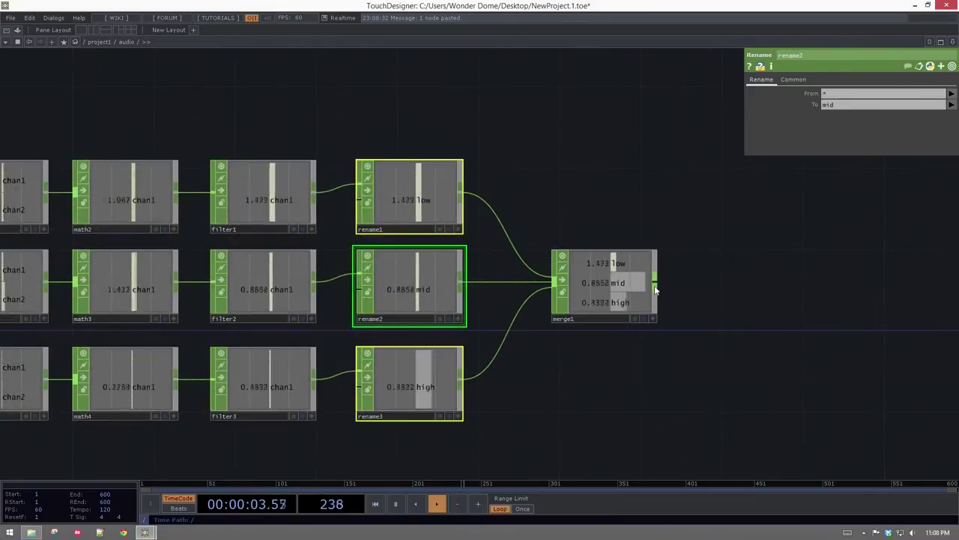
- Attach a Null CHOP to merge1's output and name it final
{"action": "right_click", "coordinate": [655, 283]}
{"action": "type", "text": "nul"}
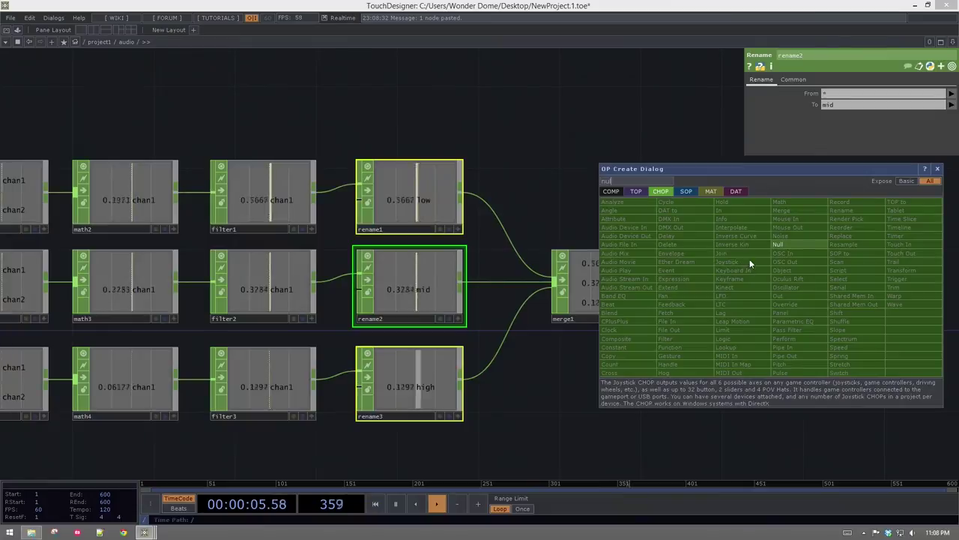
{"action": "left_click", "coordinate": [793, 245]}
{"action": "left_click", "coordinate": [742, 285]}
{"action": "left_click_drag", "start_coordinate": [741, 284], "coordinate": [766, 285]}
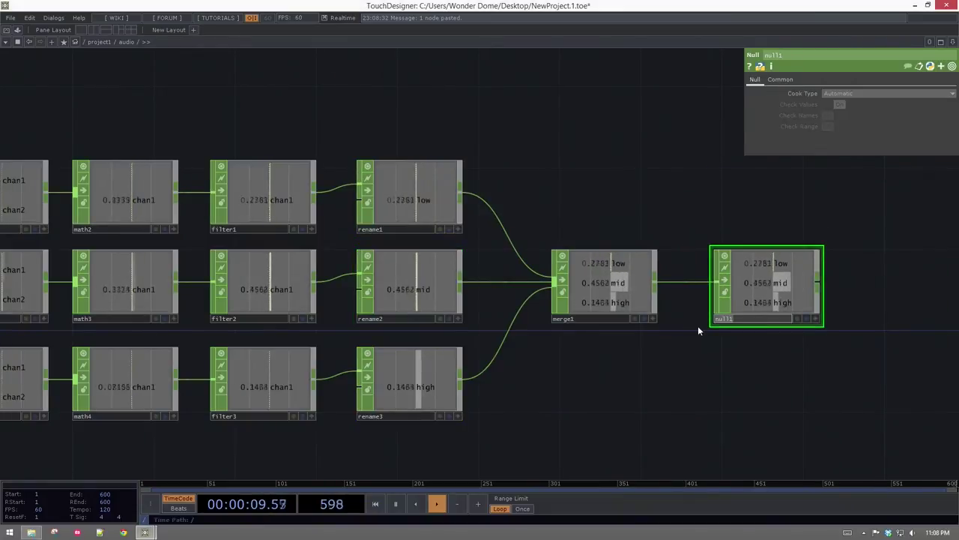
{"action": "type", "text": "final"}
{"action": "key", "text": "Return"}
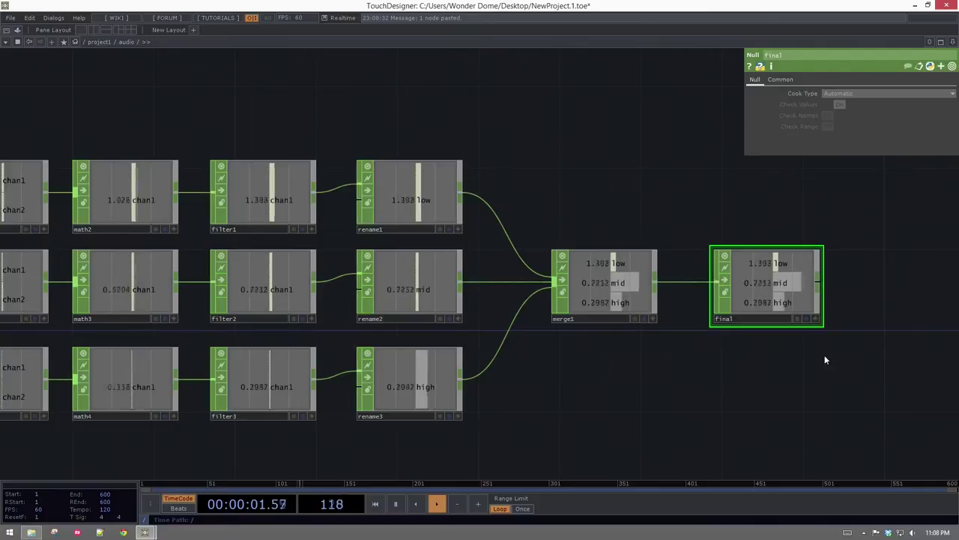
- Move the final Null closer to merge1 and look over the audio network
{"action": "left_click_drag", "start_coordinate": [787, 300], "coordinate": [754, 300]}
{"action": "left_click_drag", "start_coordinate": [530, 383], "coordinate": [721, 367]}
{"action": "scroll", "coordinate": [721, 367], "scroll_direction": "down", "scroll_amount": 4}
{"action": "left_click_drag", "start_coordinate": [482, 410], "coordinate": [576, 377]}
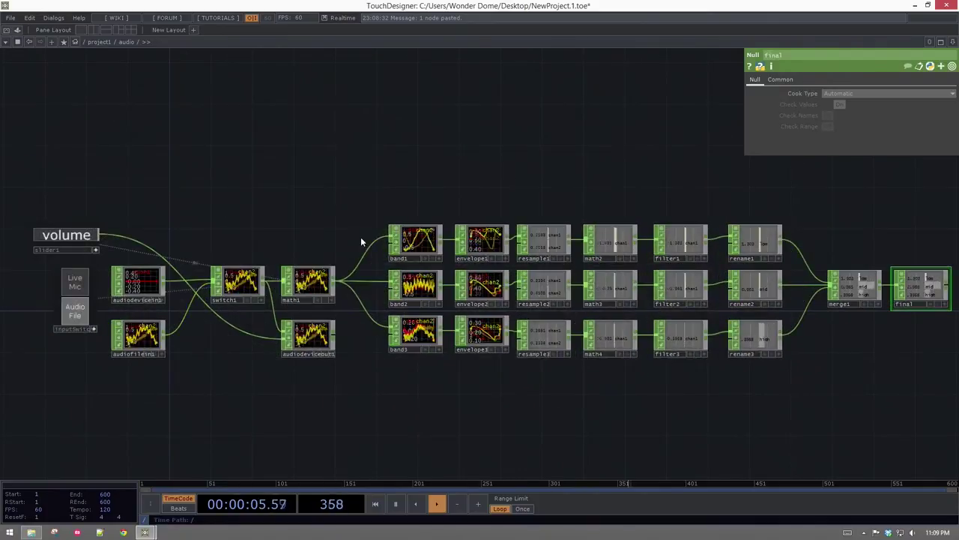
{"action": "scroll", "coordinate": [583, 235], "scroll_direction": "up", "scroll_amount": 5}
{"action": "scroll", "coordinate": [584, 234], "scroll_direction": "up", "scroll_amount": 2}
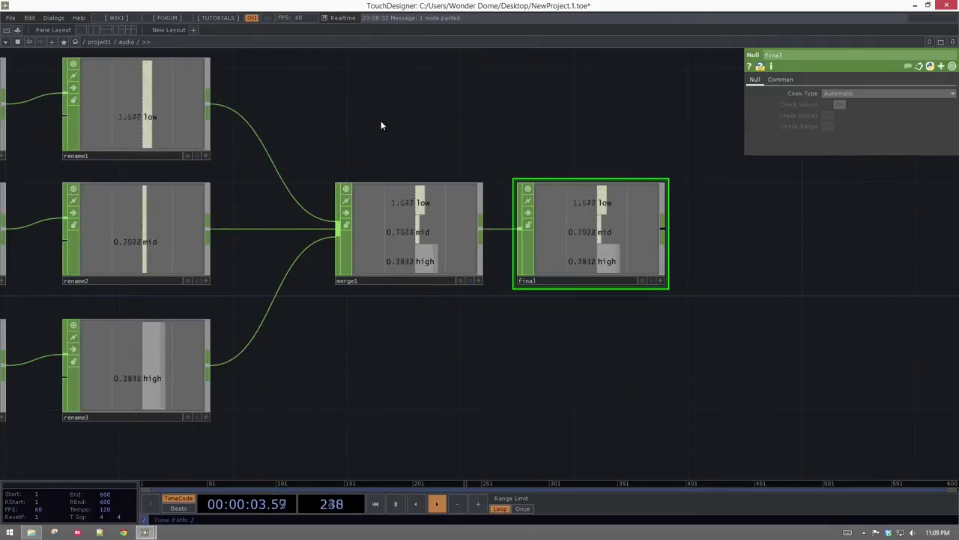
- Go up to project1 and set the audio container's Align to Layout Vertical Top to Bottom
{"action": "key", "text": "h"}
{"action": "left_click_drag", "start_coordinate": [628, 358], "coordinate": [270, 377]}
{"action": "left_click_drag", "start_coordinate": [365, 363], "coordinate": [569, 357]}
{"action": "scroll", "coordinate": [385, 330], "scroll_direction": "down", "scroll_amount": 10}
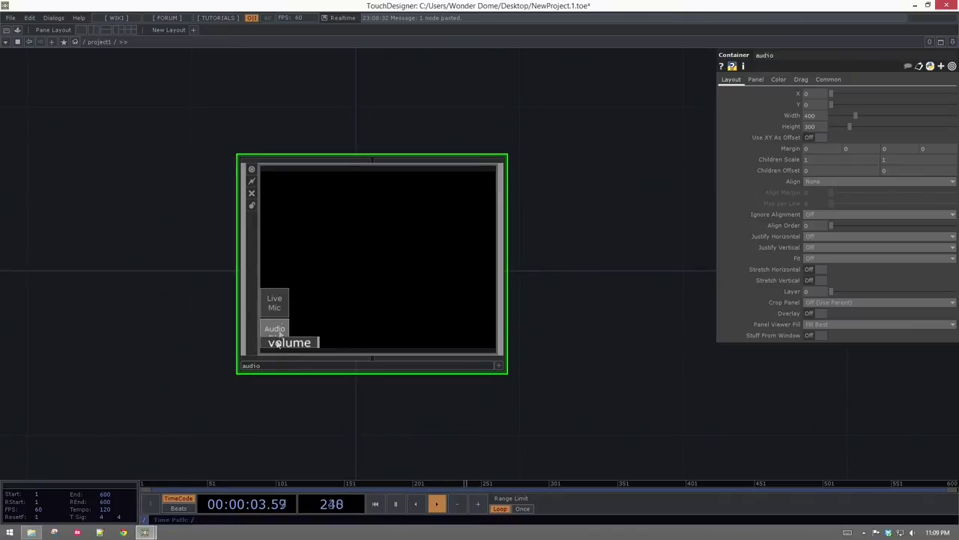
{"action": "left_click", "coordinate": [830, 183]}
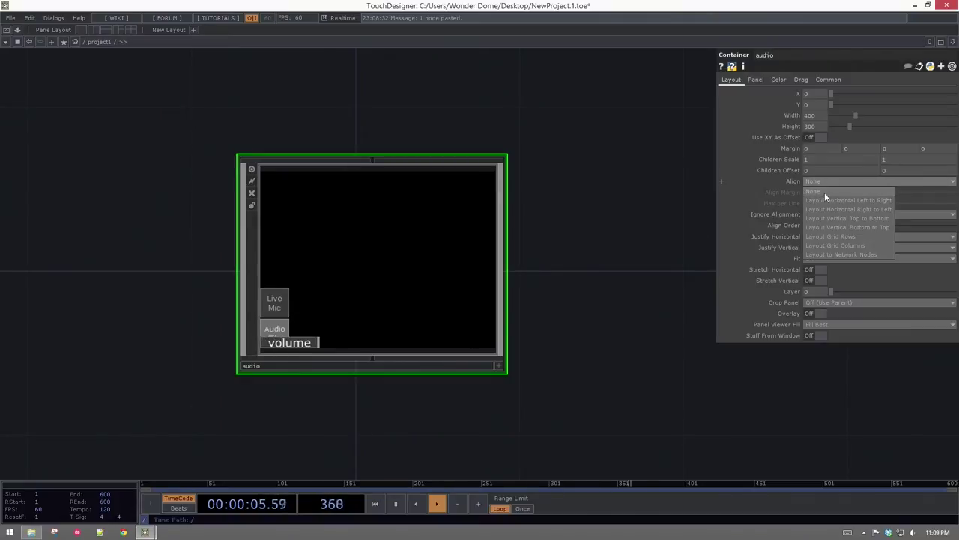
{"action": "left_click", "coordinate": [837, 218]}
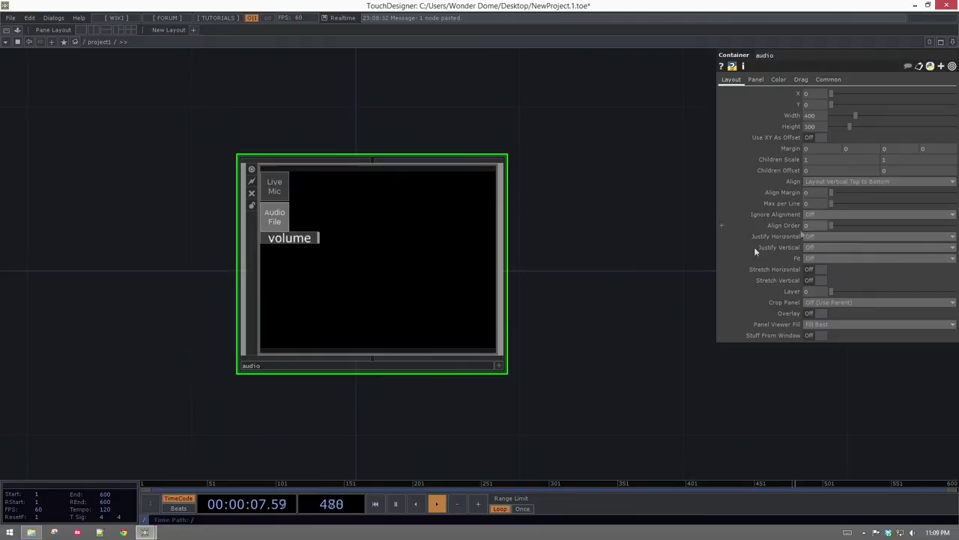
- Make the audio container's viewer active and lower its volume slider to roughly a quarter
{"action": "scroll", "coordinate": [278, 210], "scroll_direction": "up", "scroll_amount": 2}
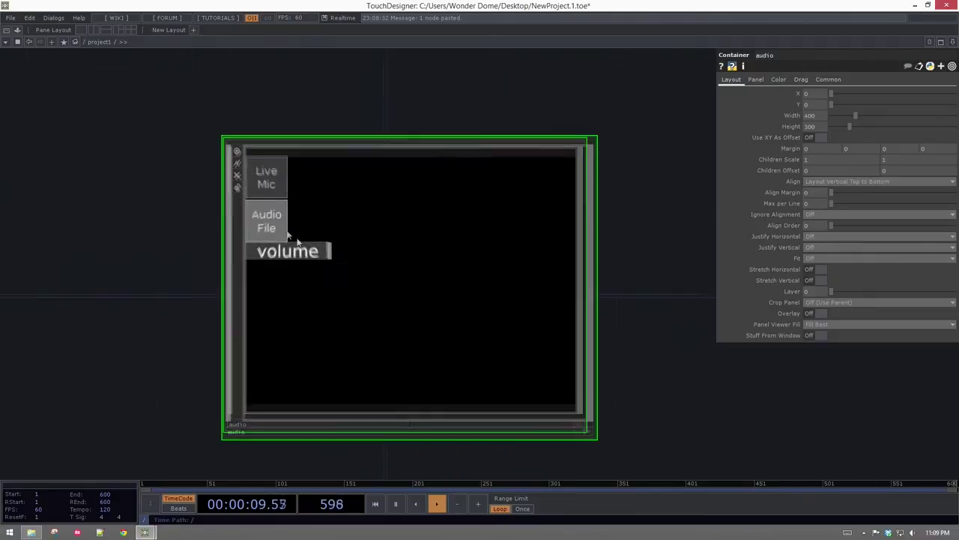
{"action": "left_click", "coordinate": [590, 432]}
{"action": "left_click_drag", "start_coordinate": [319, 249], "coordinate": [253, 256]}
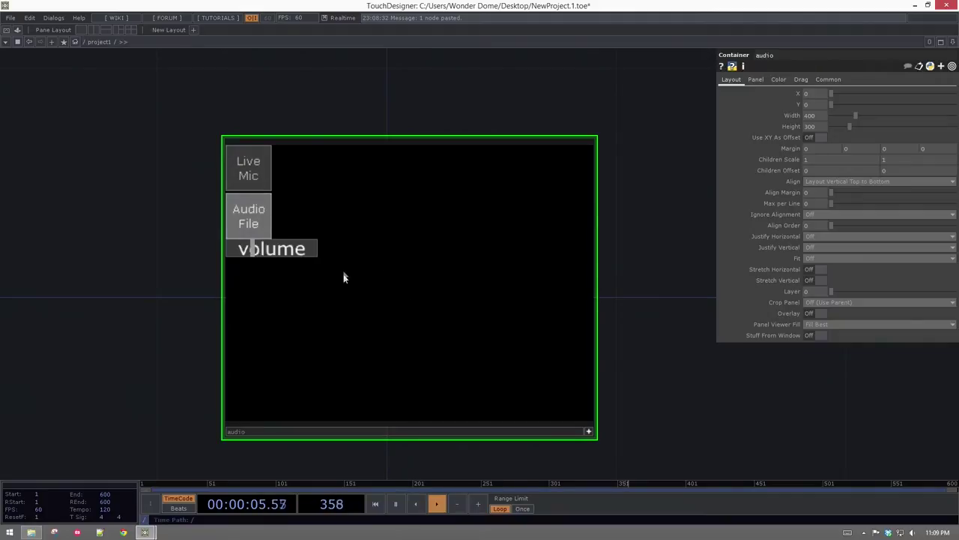
- Check the volume slider's layout size inside audio, and set both buttons in inputSwitch to the matching width of 100
{"action": "scroll", "coordinate": [343, 275], "scroll_direction": "up", "scroll_amount": 5}
{"action": "key", "text": "p"}
{"action": "scroll", "coordinate": [210, 195], "scroll_direction": "up", "scroll_amount": 5}
{"action": "left_click", "coordinate": [282, 235]}
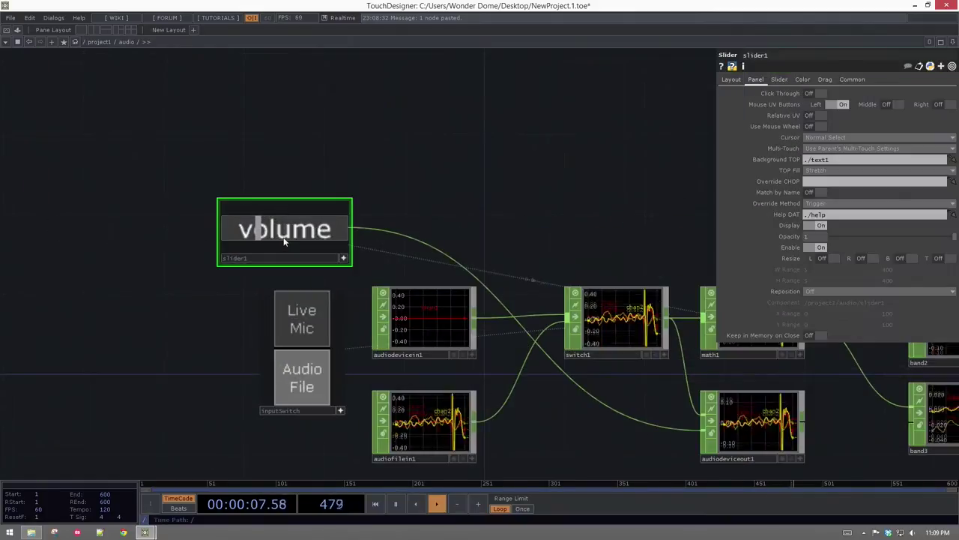
{"action": "left_click", "coordinate": [732, 80]}
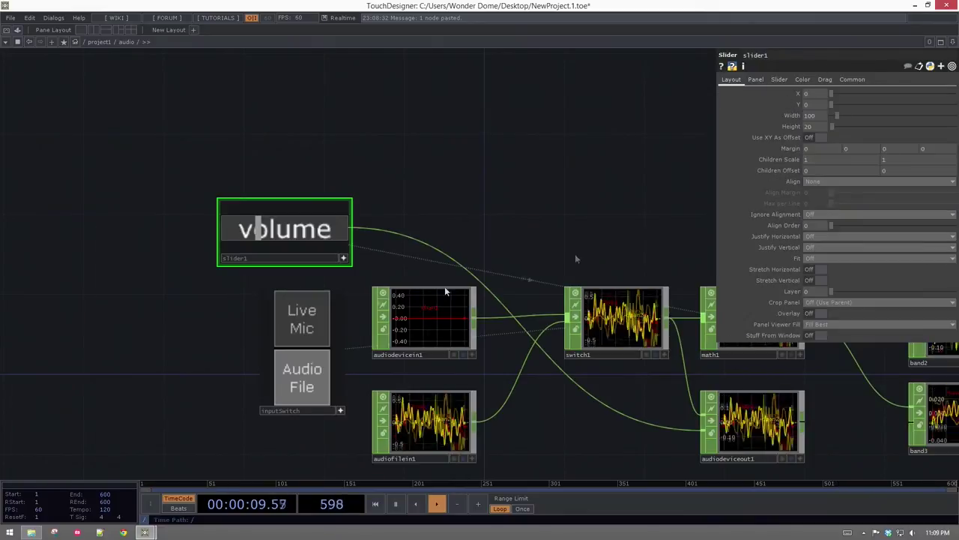
{"action": "scroll", "coordinate": [297, 336], "scroll_direction": "up", "scroll_amount": 8}
{"action": "right_click_drag", "start_coordinate": [596, 168], "coordinate": [431, 225]}
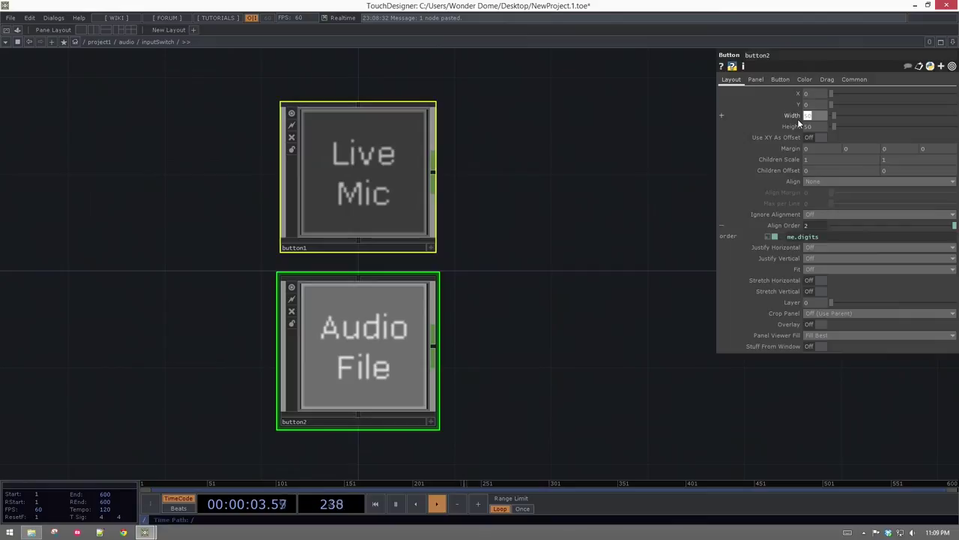
{"action": "type", "text": "100"}
{"action": "key", "text": "Return"}
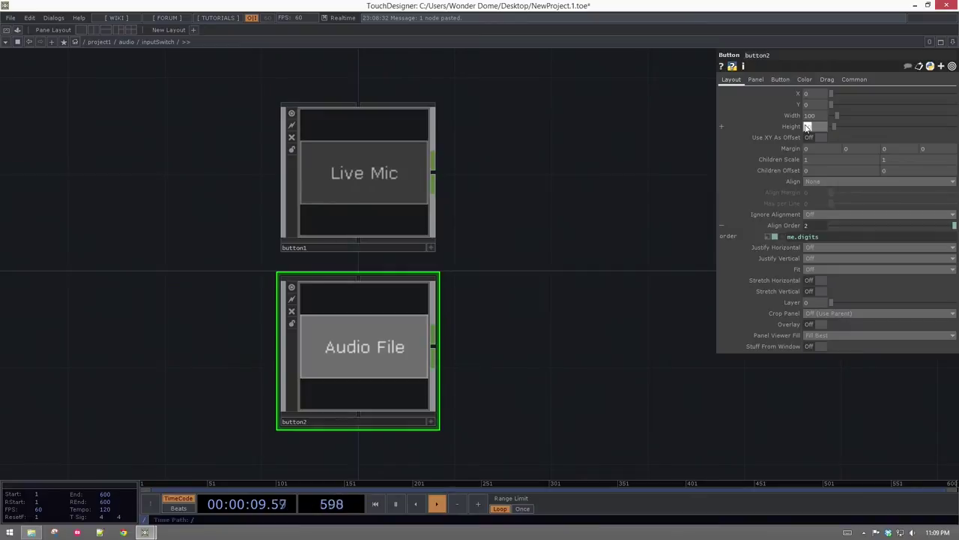
- Set the height of button1 and button2 to 40, and reduce both to 30
{"action": "right_click_drag", "start_coordinate": [500, 136], "coordinate": [429, 234]}
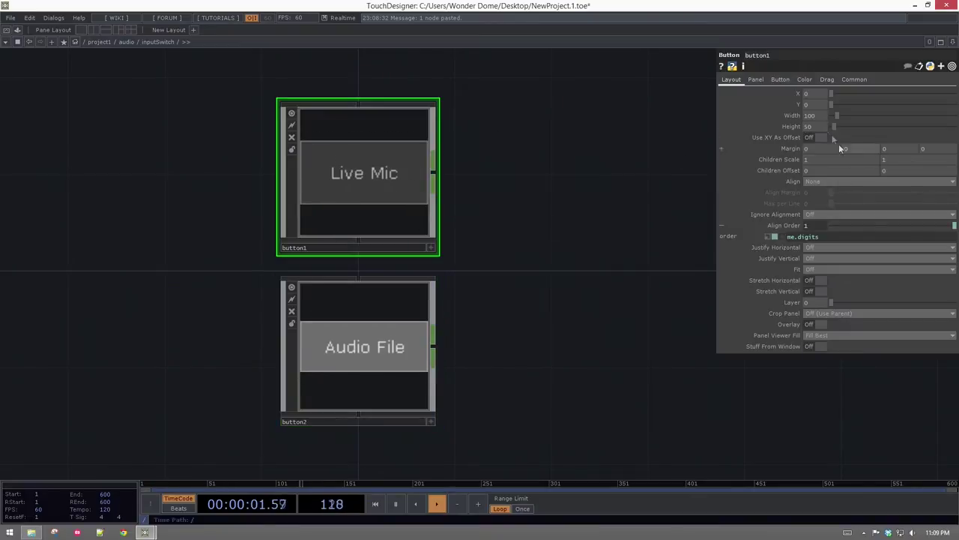
{"action": "type", "text": "40"}
{"action": "key", "text": "Return"}
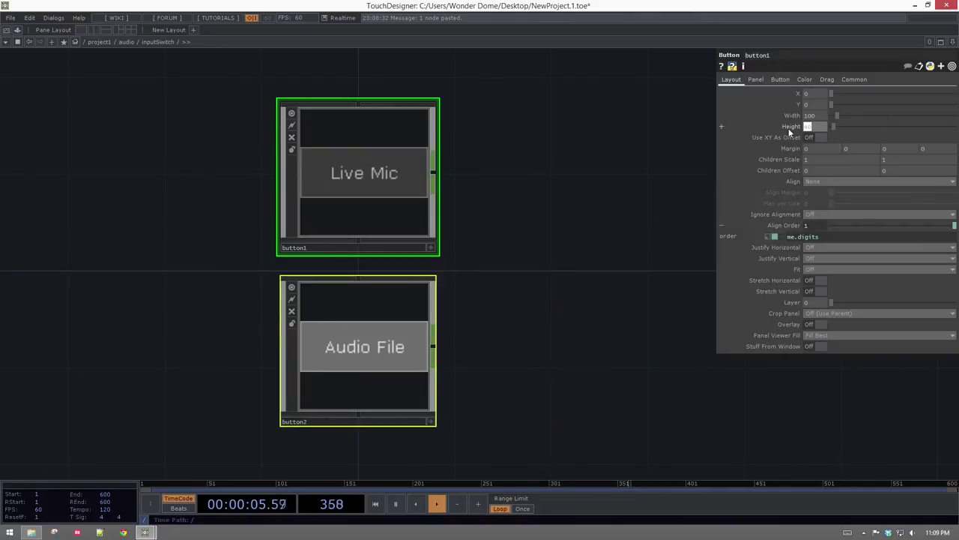
{"action": "type", "text": "30"}
{"action": "key", "text": "Return"}
{"action": "left_click", "coordinate": [560, 254]}
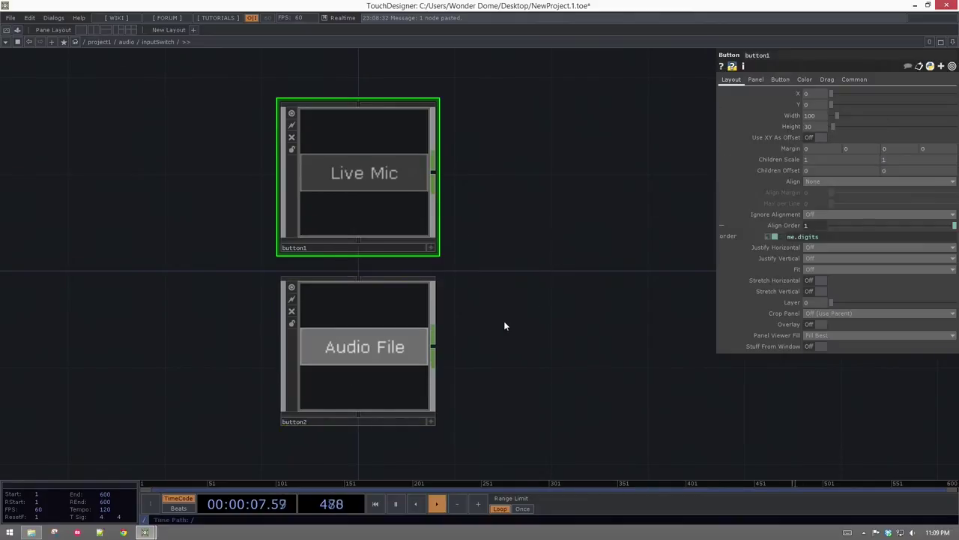
- Shorten the button1 and button2 nodes and move button2 up closer to button1
{"action": "left_click_drag", "start_coordinate": [437, 425], "coordinate": [438, 356]}
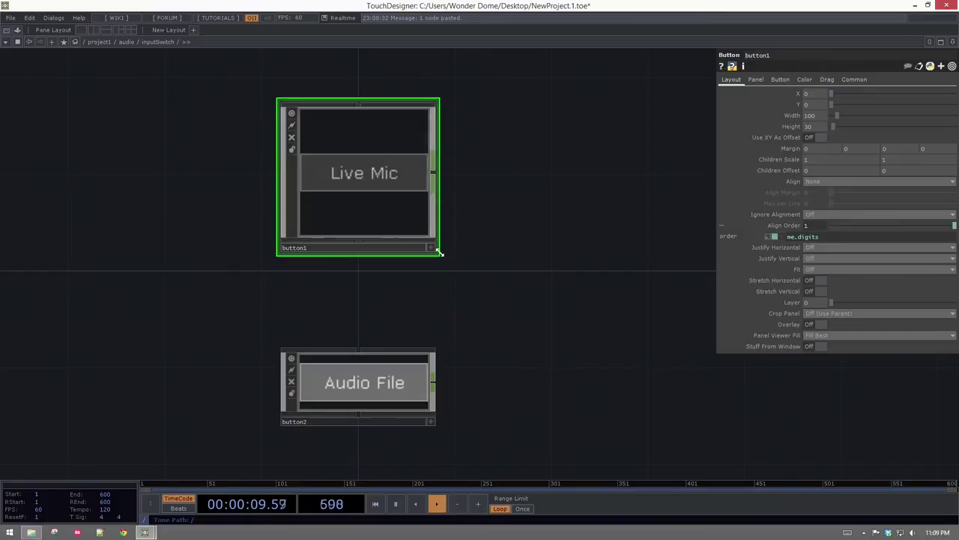
{"action": "left_click_drag", "start_coordinate": [441, 253], "coordinate": [442, 181]}
{"action": "left_click_drag", "start_coordinate": [534, 181], "coordinate": [433, 348]}
{"action": "left_click_drag", "start_coordinate": [390, 391], "coordinate": [389, 324]}
- Set the inputSwitch container's width to 100 and height to 62, and reshape its node to fit the two buttons
{"action": "scroll", "coordinate": [520, 323], "scroll_direction": "down", "scroll_amount": 6}
{"action": "key", "text": "p"}
{"action": "left_click", "coordinate": [419, 359]}
{"action": "left_click_drag", "start_coordinate": [821, 118], "coordinate": [794, 116]}
{"action": "type", "text": "100"}
{"action": "key", "text": "Return"}
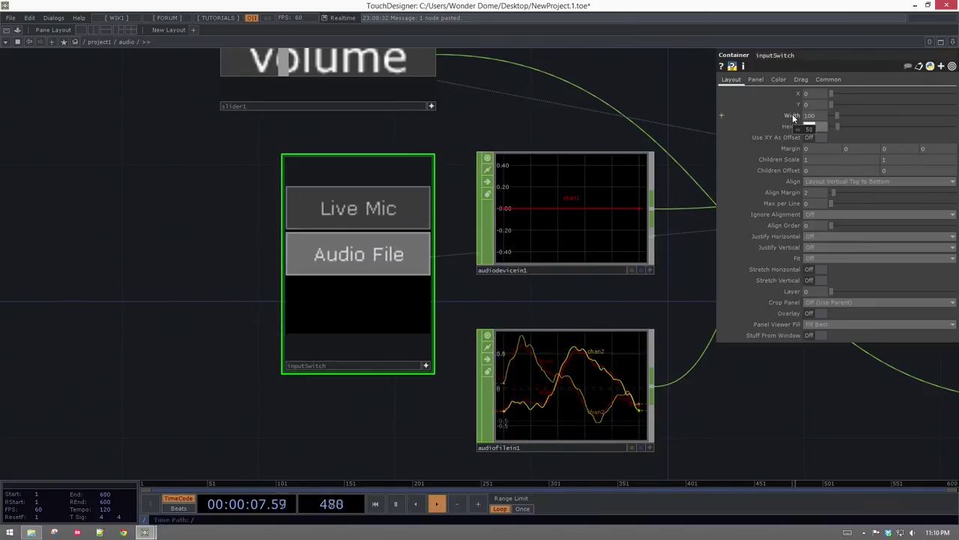
{"action": "type", "text": "62"}
{"action": "key", "text": "Return"}
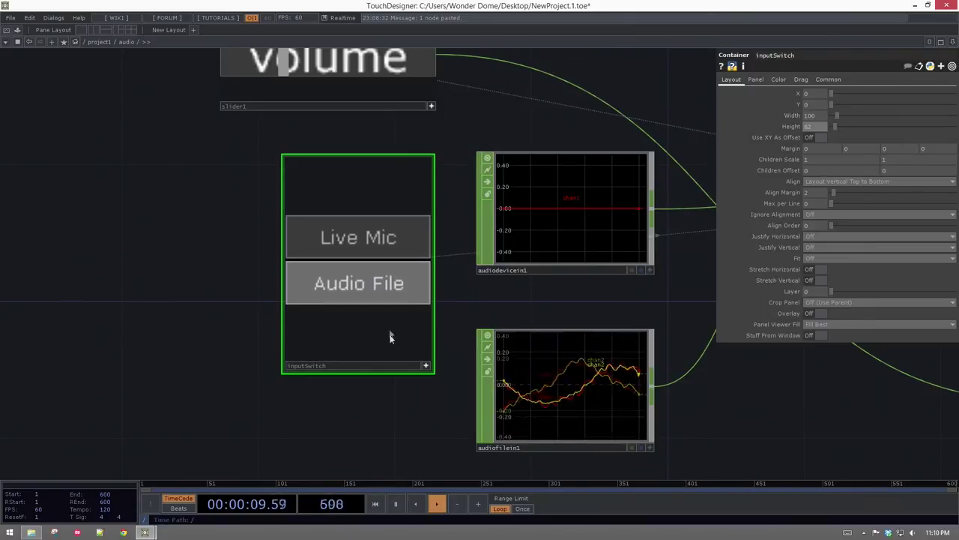
{"action": "double_click", "coordinate": [432, 371]}
{"action": "left_click_drag", "start_coordinate": [389, 372], "coordinate": [334, 291]}
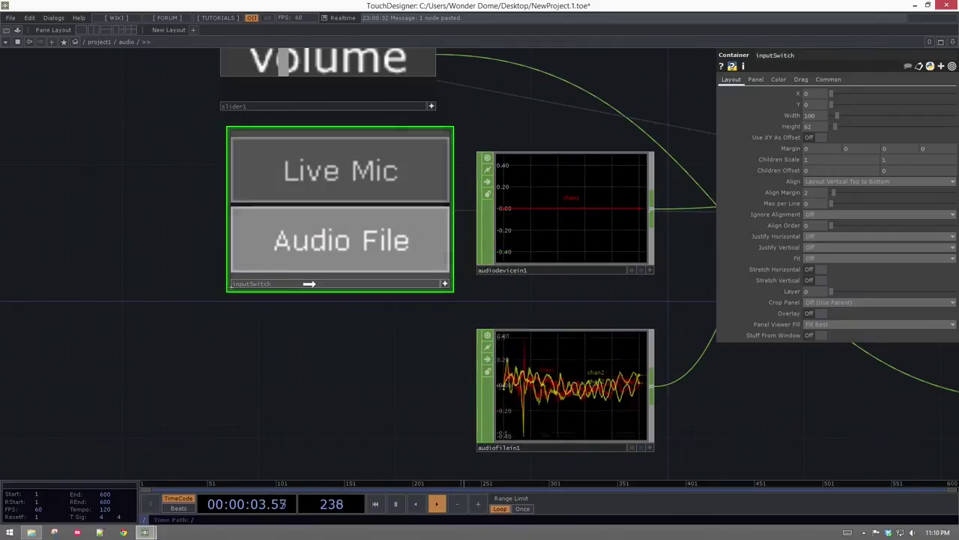
- Go up to project1 and set the audio container's Align Margin to 2
{"action": "scroll", "coordinate": [343, 378], "scroll_direction": "down", "scroll_amount": 10}
{"action": "scroll", "coordinate": [345, 384], "scroll_direction": "down", "scroll_amount": 2}
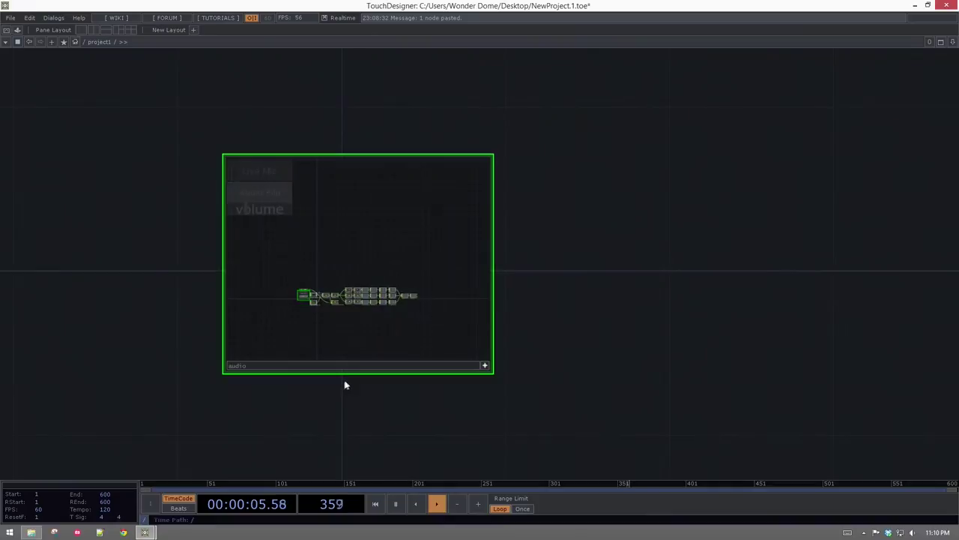
{"action": "scroll", "coordinate": [242, 169], "scroll_direction": "up", "scroll_amount": 3}
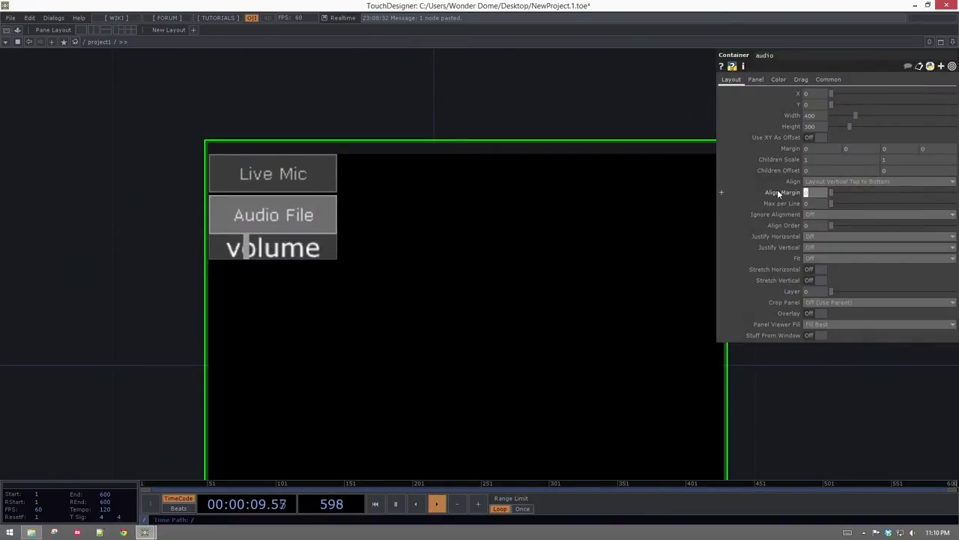
{"action": "type", "text": "2"}
{"action": "key", "text": "Return"}
- Raise the volume slider in the audio panel to its maximum and bring it back to about the midpoint
{"action": "left_click_drag", "start_coordinate": [248, 256], "coordinate": [324, 261]}
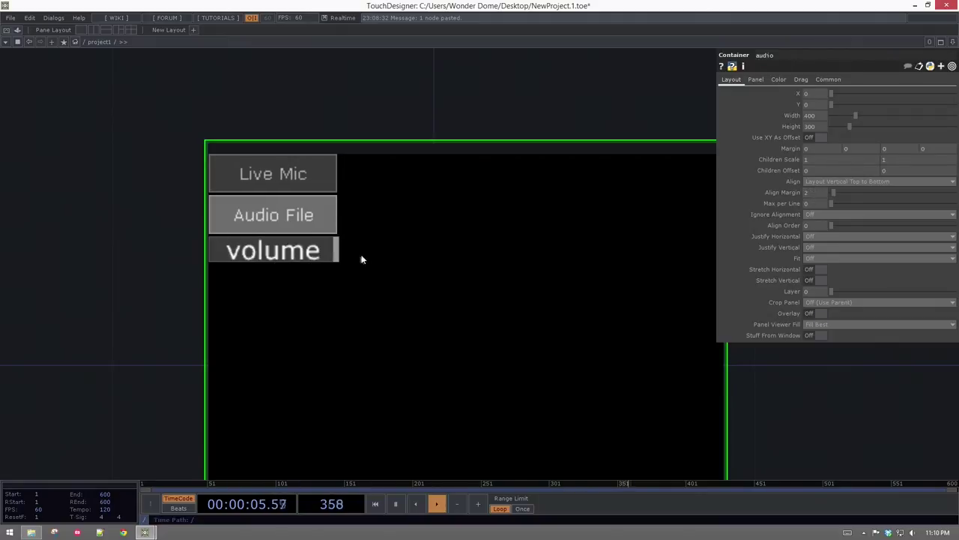
{"action": "mouse_move", "coordinate": [288, 261]}
{"action": "left_mouse_down"}
{"action": "mouse_move", "coordinate": [235, 262]}
{"action": "mouse_move", "coordinate": [295, 269]}
{"action": "left_mouse_up"}
{"action": "left_click_drag", "start_coordinate": [161, 327], "coordinate": [147, 285]}
{"action": "scroll", "coordinate": [404, 321], "scroll_direction": "down", "scroll_amount": 3}
{"action": "left_click_drag", "start_coordinate": [625, 317], "coordinate": [605, 284]}
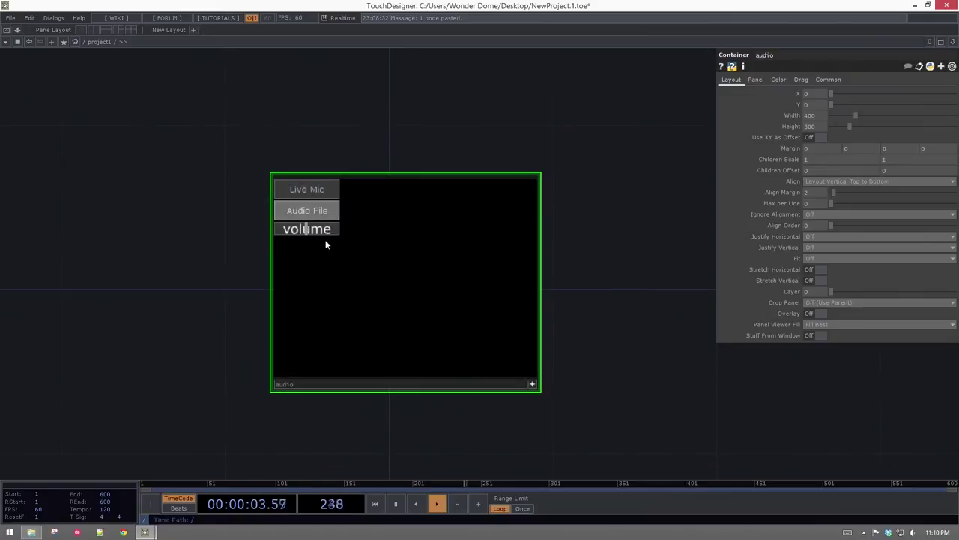
- Check the font and font size of the bg Text TOP inside the inputSwitch's button1
{"action": "scroll", "coordinate": [347, 229], "scroll_direction": "up", "scroll_amount": 5}
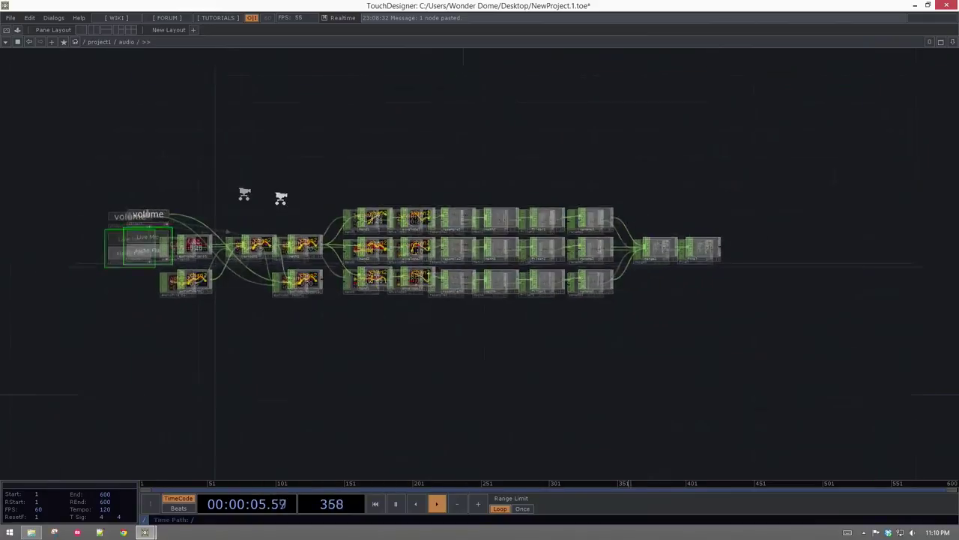
{"action": "scroll", "coordinate": [247, 247], "scroll_direction": "up", "scroll_amount": 3}
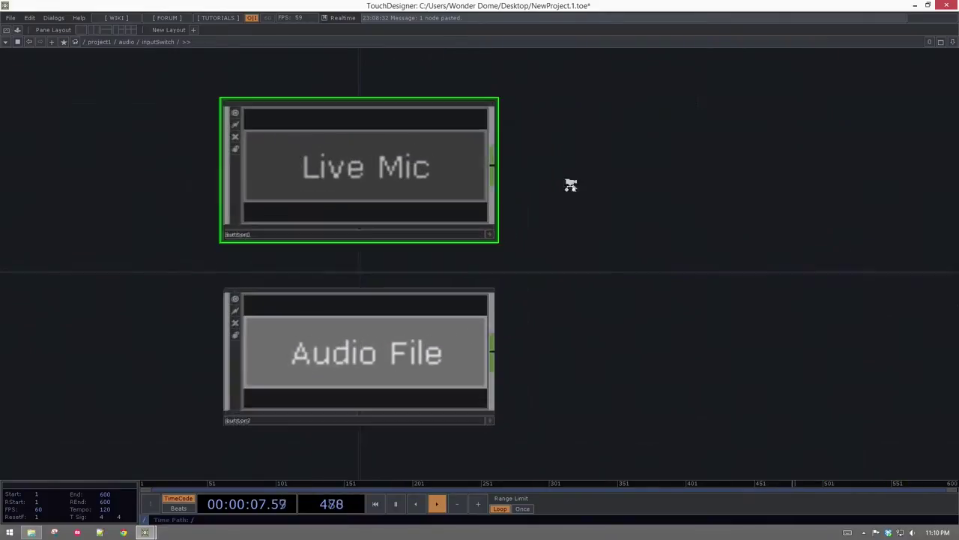
{"action": "scroll", "coordinate": [392, 261], "scroll_direction": "up", "scroll_amount": 4}
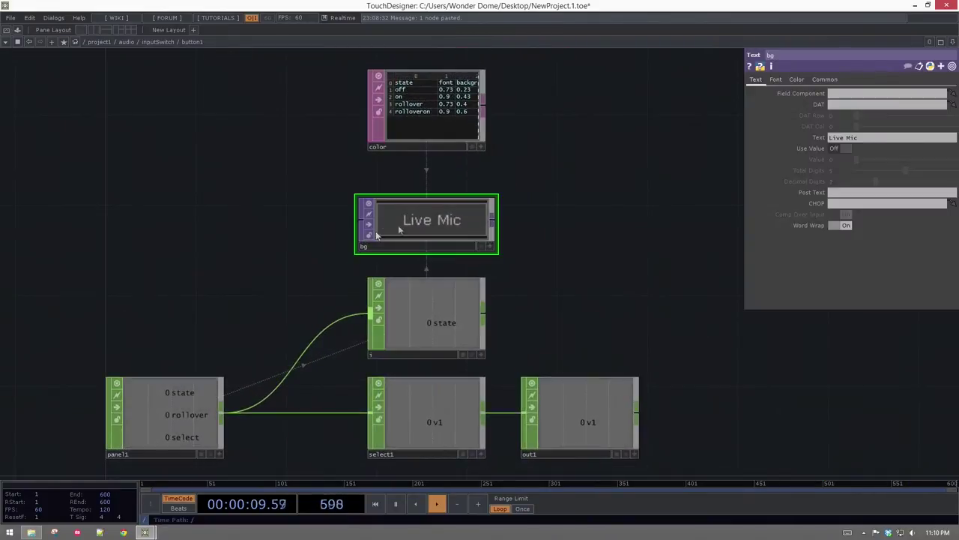
{"action": "left_click", "coordinate": [777, 84]}
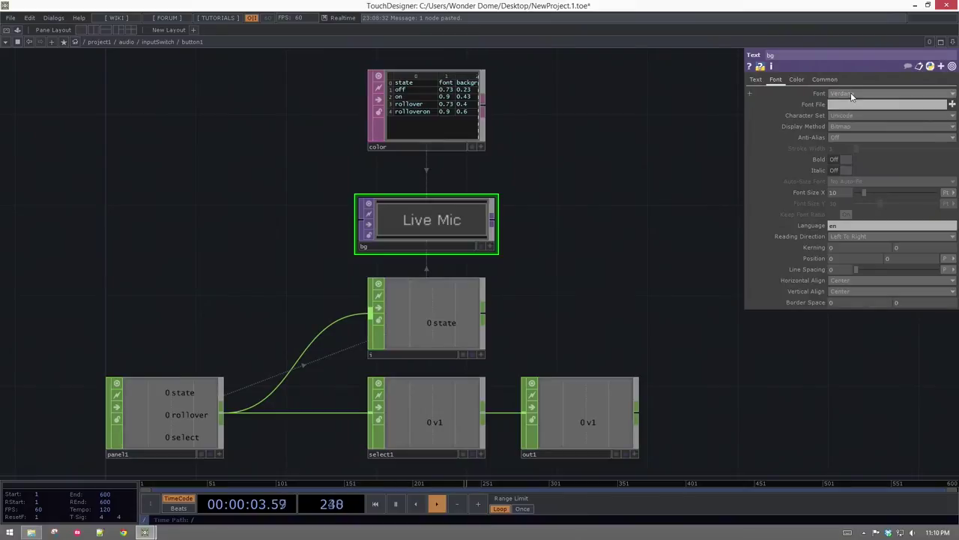
{"action": "scroll", "coordinate": [544, 253], "scroll_direction": "down", "scroll_amount": 5}
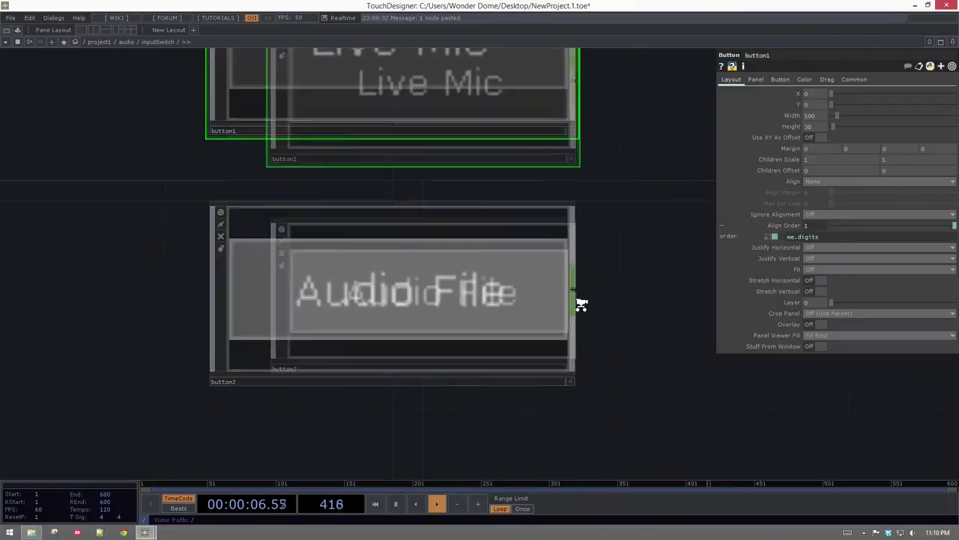
- Set text1 inside slider1 to No Auto-Fit with a Font Size X of 10
{"action": "scroll", "coordinate": [579, 305], "scroll_direction": "down", "scroll_amount": 4}
{"action": "left_click_drag", "start_coordinate": [123, 256], "coordinate": [83, 467]}
{"action": "scroll", "coordinate": [224, 403], "scroll_direction": "up", "scroll_amount": 5}
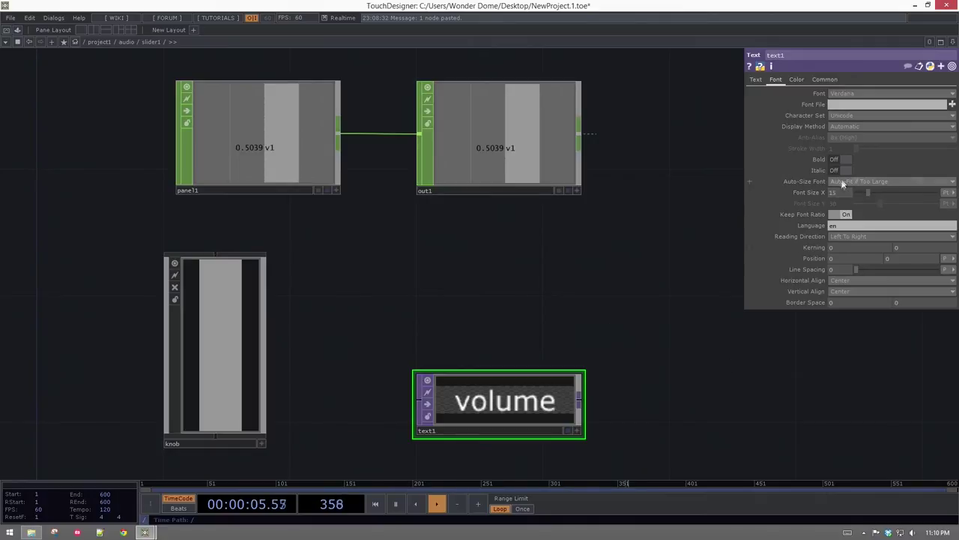
{"action": "left_click", "coordinate": [842, 182]}
{"action": "left_click", "coordinate": [844, 192]}
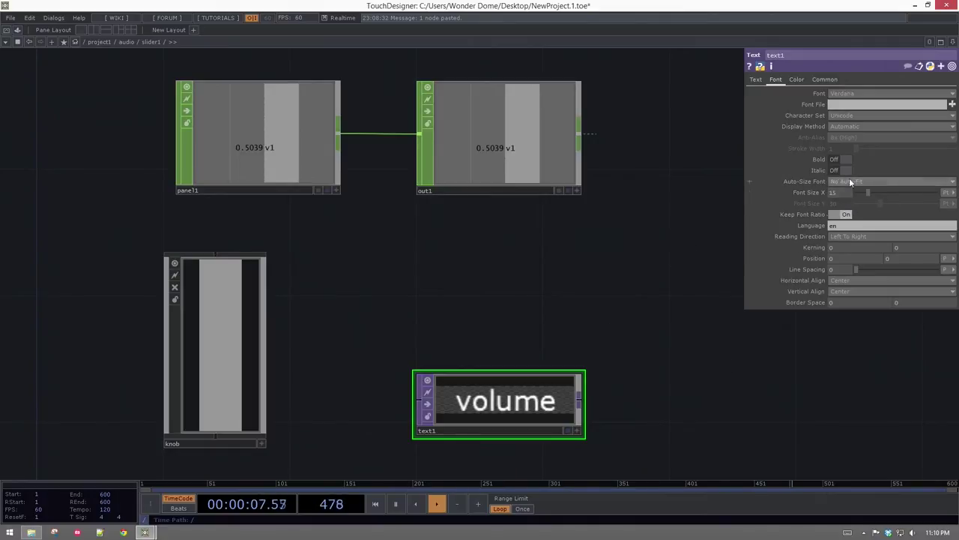
{"action": "left_click", "coordinate": [863, 192]}
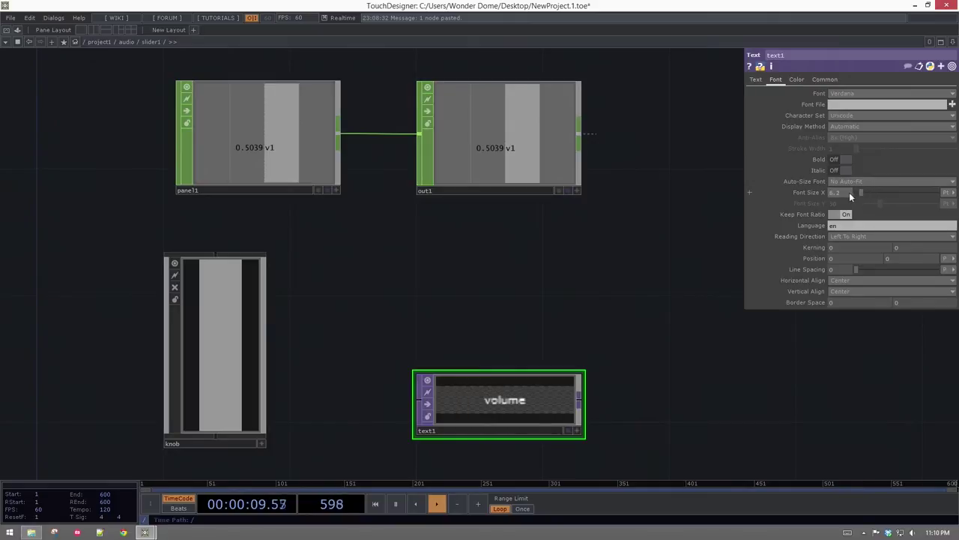
{"action": "type", "text": "10"}
{"action": "key", "text": "Return"}
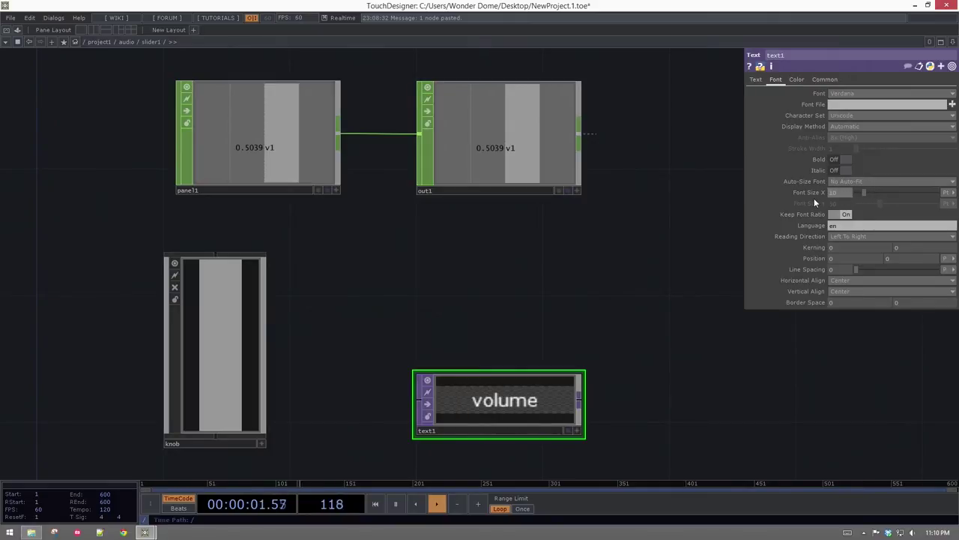
- Check the volume label in the audio container's panel from project1 and go back into the audio network
{"action": "scroll", "coordinate": [559, 366], "scroll_direction": "down", "scroll_amount": 3}
{"action": "scroll", "coordinate": [559, 365], "scroll_direction": "down", "scroll_amount": 5}
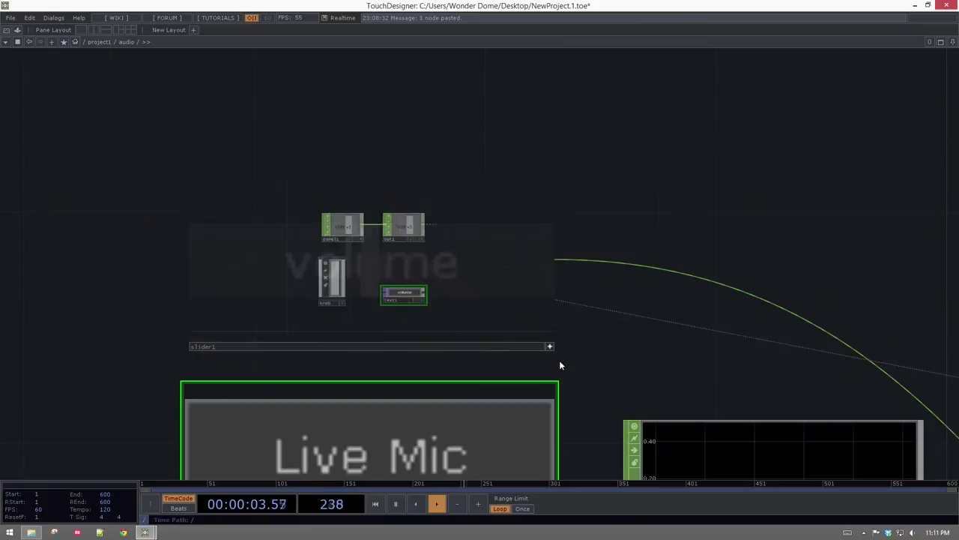
{"action": "scroll", "coordinate": [529, 386], "scroll_direction": "down", "scroll_amount": 4}
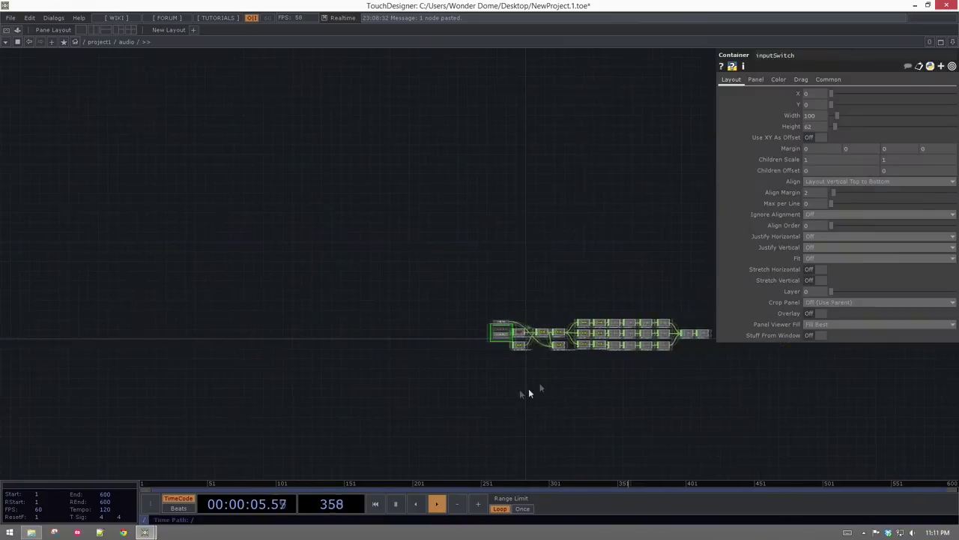
{"action": "scroll", "coordinate": [273, 233], "scroll_direction": "up", "scroll_amount": 2}
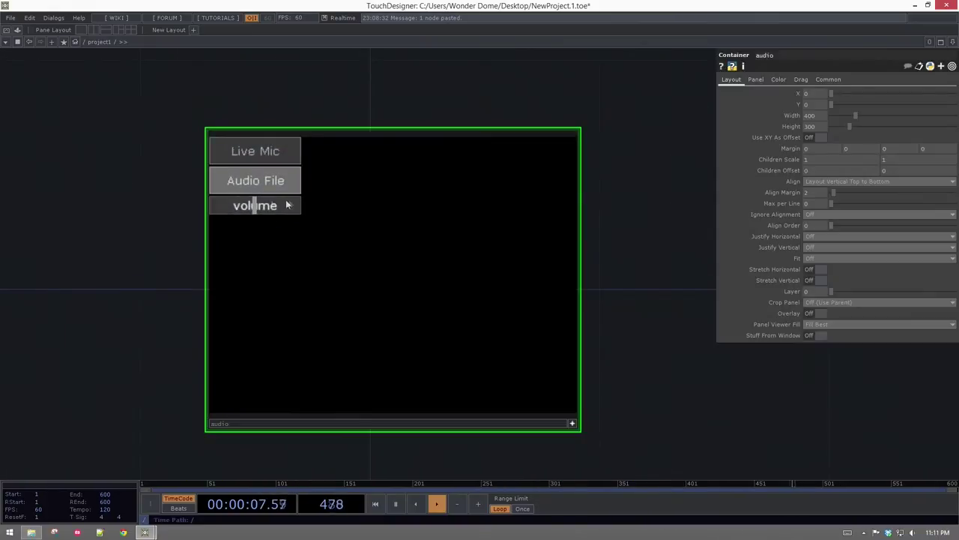
{"action": "scroll", "coordinate": [304, 238], "scroll_direction": "up", "scroll_amount": 3}
{"action": "scroll", "coordinate": [217, 180], "scroll_direction": "up", "scroll_amount": 8}
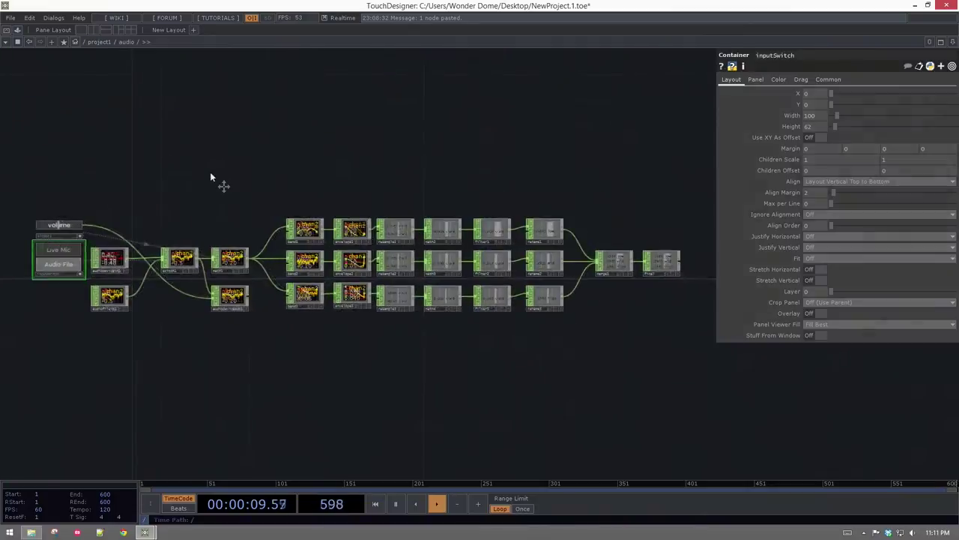
- Check the text settings of text1 inside slider1 and view the audio container's panel from project1
{"action": "scroll", "coordinate": [178, 234], "scroll_direction": "up", "scroll_amount": 3}
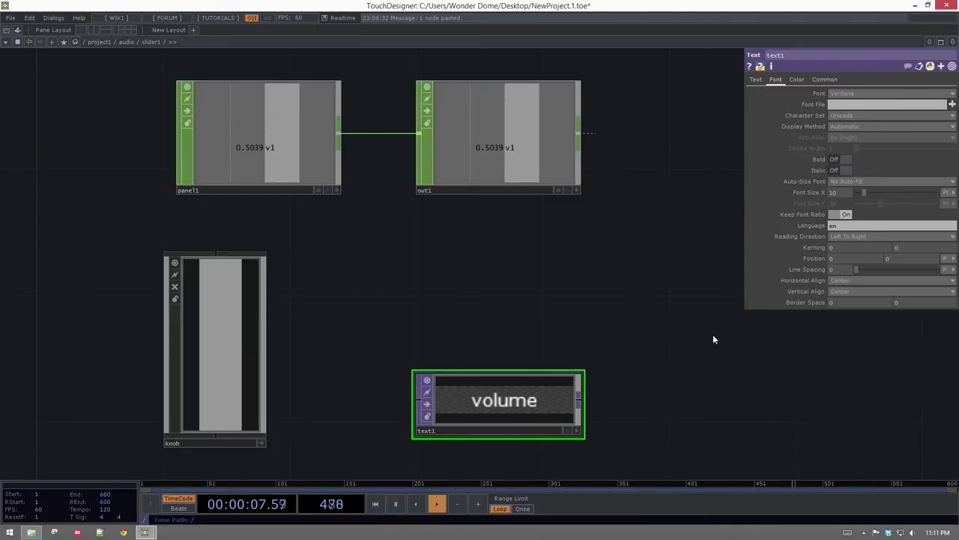
{"action": "left_click", "coordinate": [757, 79]}
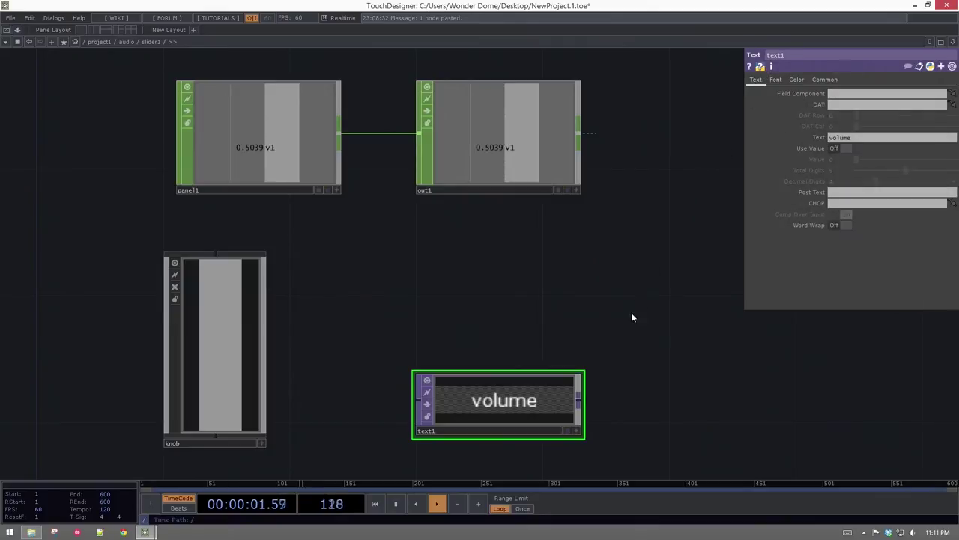
{"action": "key", "text": "u"}
{"action": "key", "text": "u"}
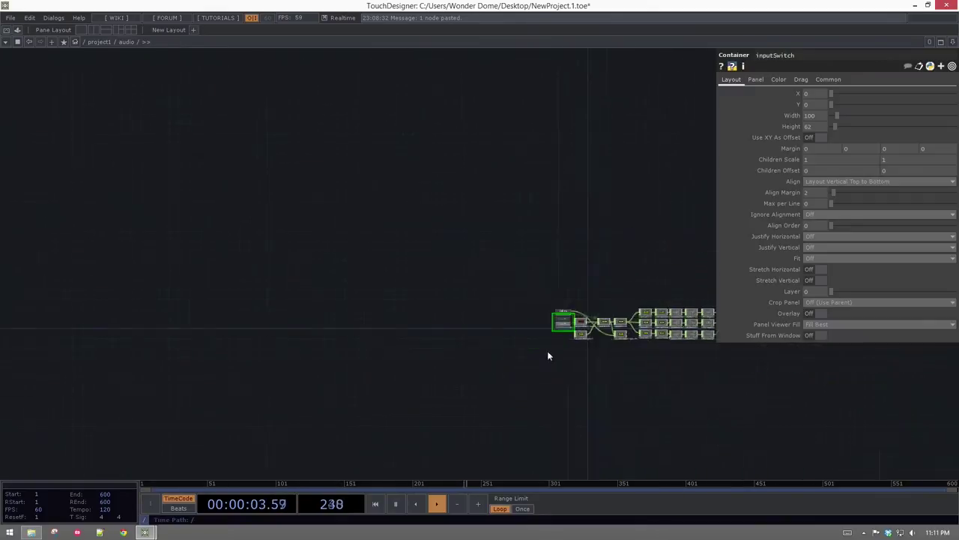
{"action": "key", "text": "p"}
{"action": "key", "text": "p"}
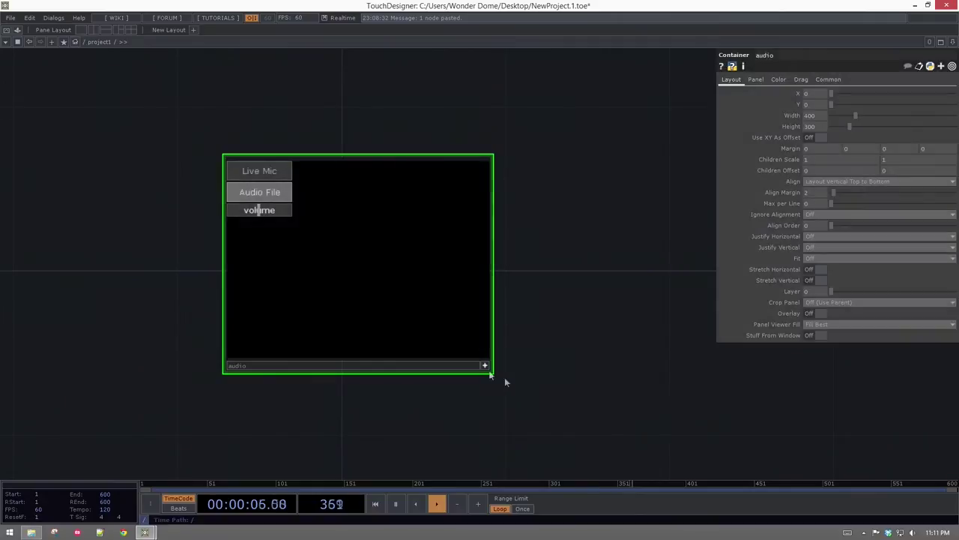
{"action": "scroll", "coordinate": [284, 225], "scroll_direction": "up", "scroll_amount": 2}
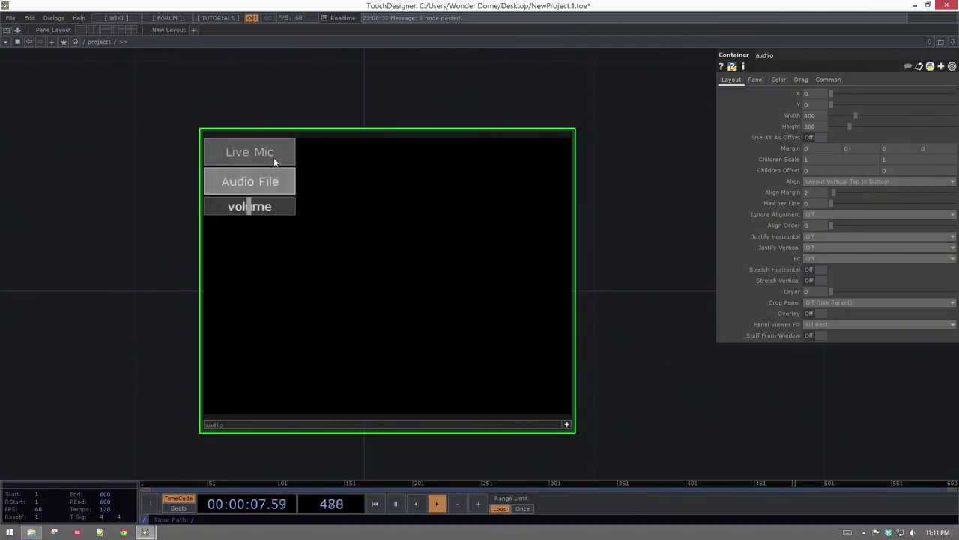
- Add an OP Viewer TOP near the final CHOP at the end of the audio network
{"action": "scroll", "coordinate": [414, 298], "scroll_direction": "up", "scroll_amount": 4}
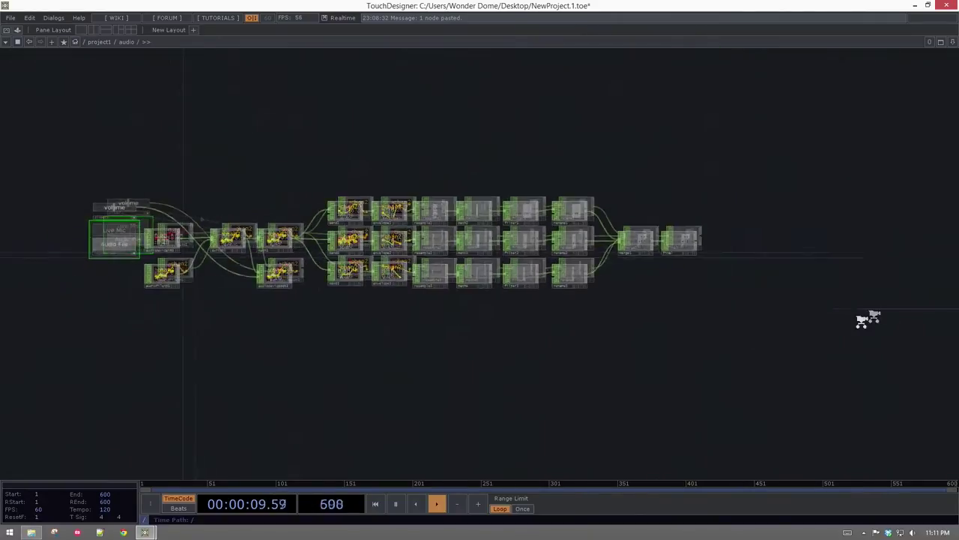
{"action": "scroll", "coordinate": [877, 310], "scroll_direction": "up", "scroll_amount": 5}
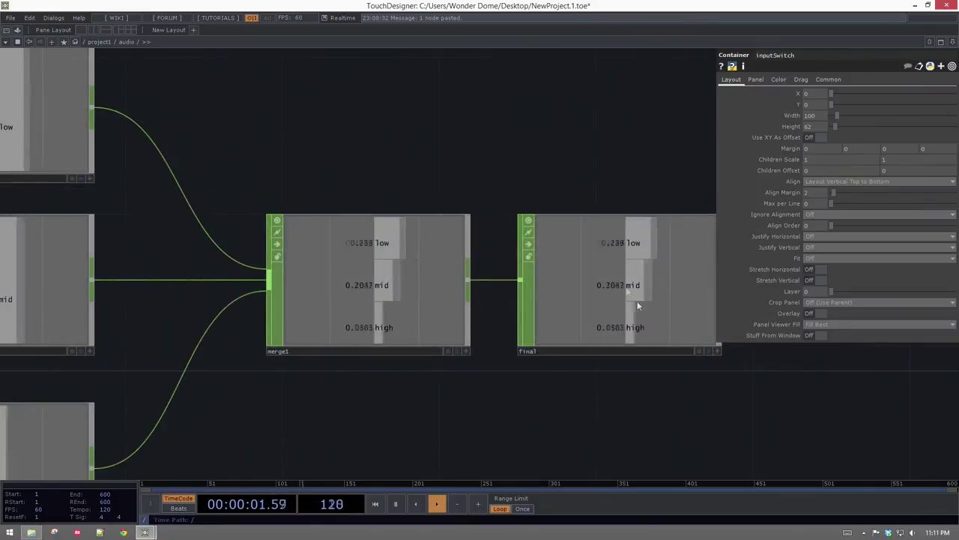
{"action": "scroll", "coordinate": [616, 244], "scroll_direction": "down", "scroll_amount": 2}
{"action": "left_click_drag", "start_coordinate": [608, 132], "coordinate": [489, 195]}
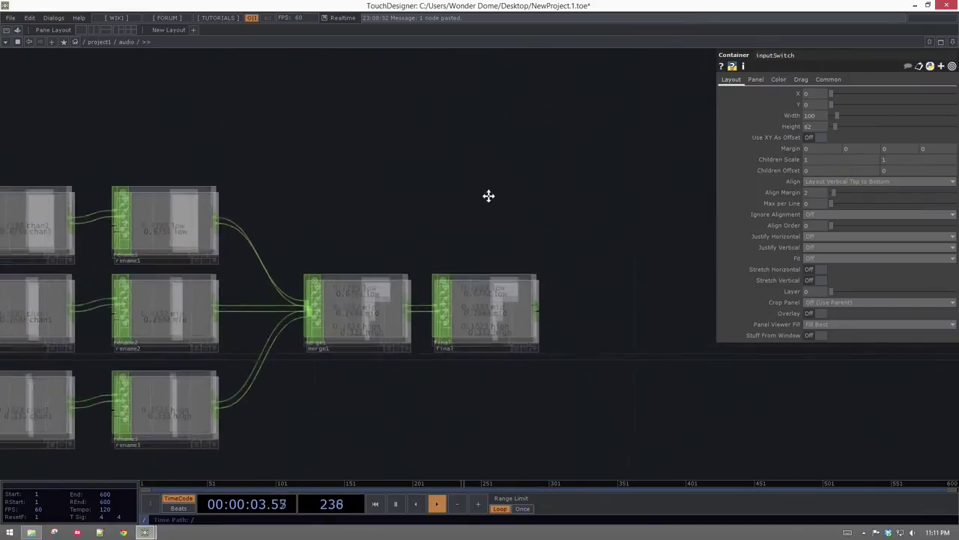
{"action": "key", "text": "Tab"}
{"action": "left_click", "coordinate": [349, 210]}
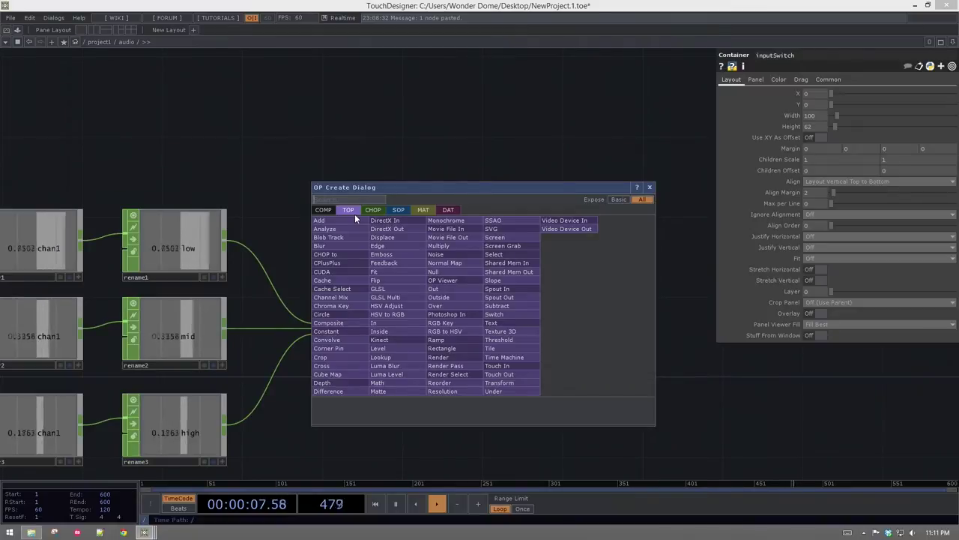
{"action": "type", "text": "op"}
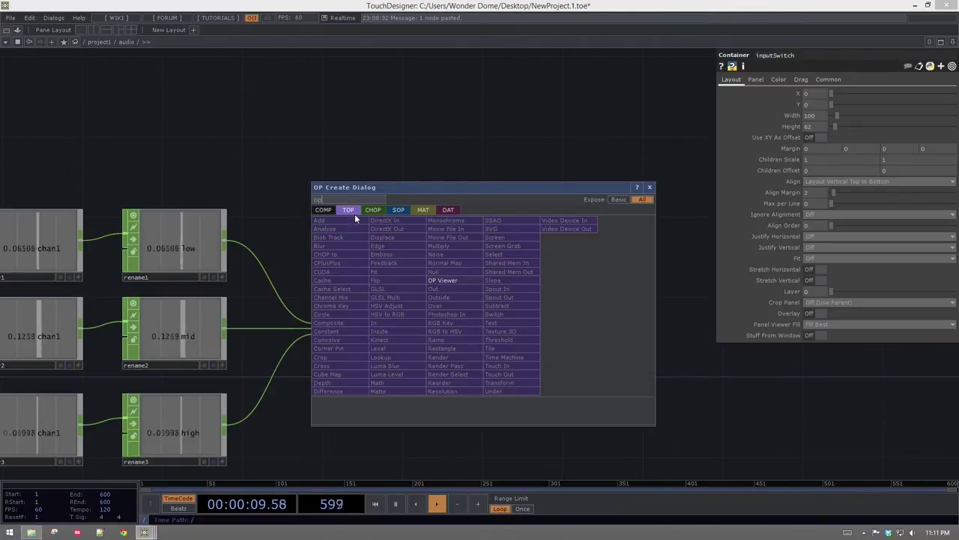
{"action": "left_click", "coordinate": [439, 282]}
{"action": "left_click", "coordinate": [458, 238]}
- Position the OP Viewer TOP above the final CHOP and set its Operator Viewer to final
{"action": "left_click_drag", "start_coordinate": [489, 241], "coordinate": [527, 245]}
{"action": "left_click_drag", "start_coordinate": [508, 312], "coordinate": [500, 233]}
{"action": "scroll", "coordinate": [500, 232], "scroll_direction": "up", "scroll_amount": 3}
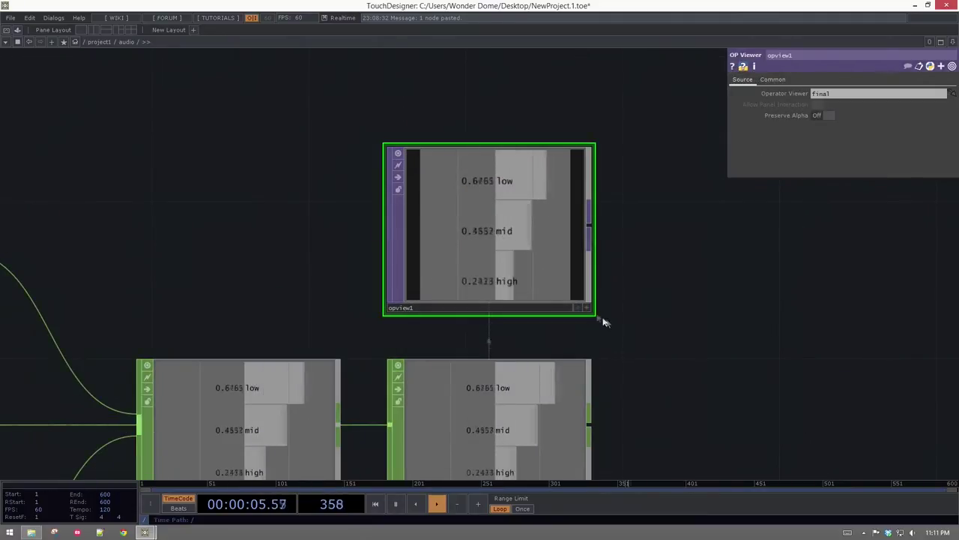
- Check opview1's image with its viewer active and in a separate window, leaving both views closed
{"action": "right_click", "coordinate": [490, 200]}
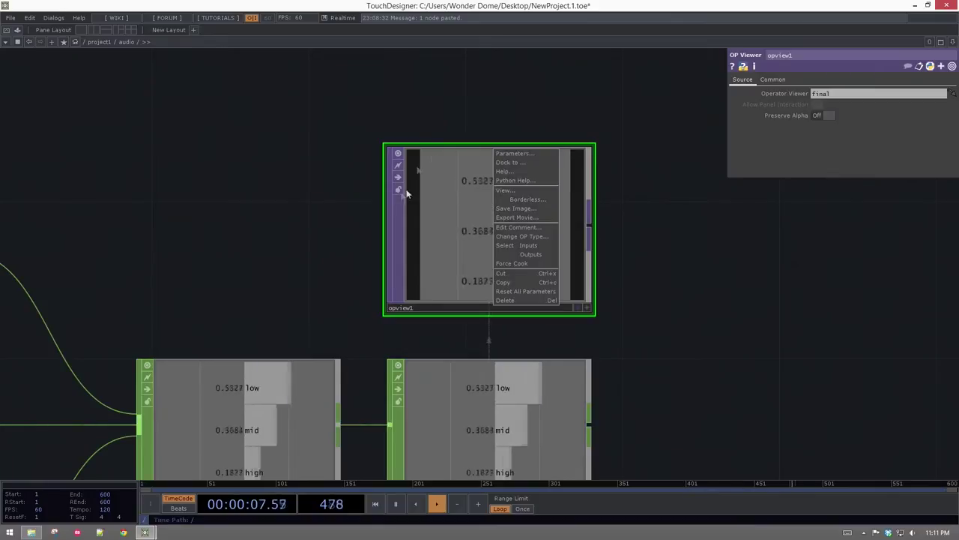
{"action": "left_click", "coordinate": [605, 302]}
{"action": "left_click", "coordinate": [587, 308]}
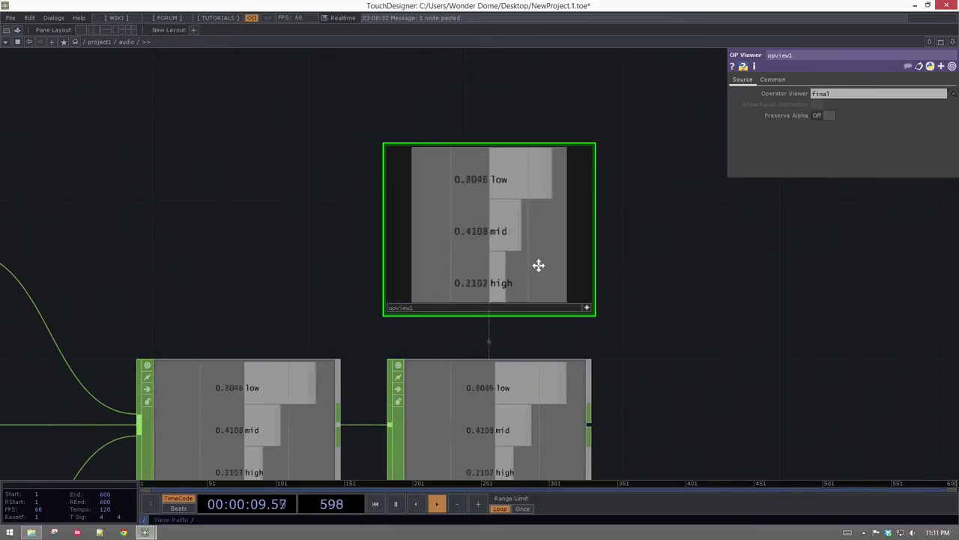
{"action": "left_click", "coordinate": [587, 307]}
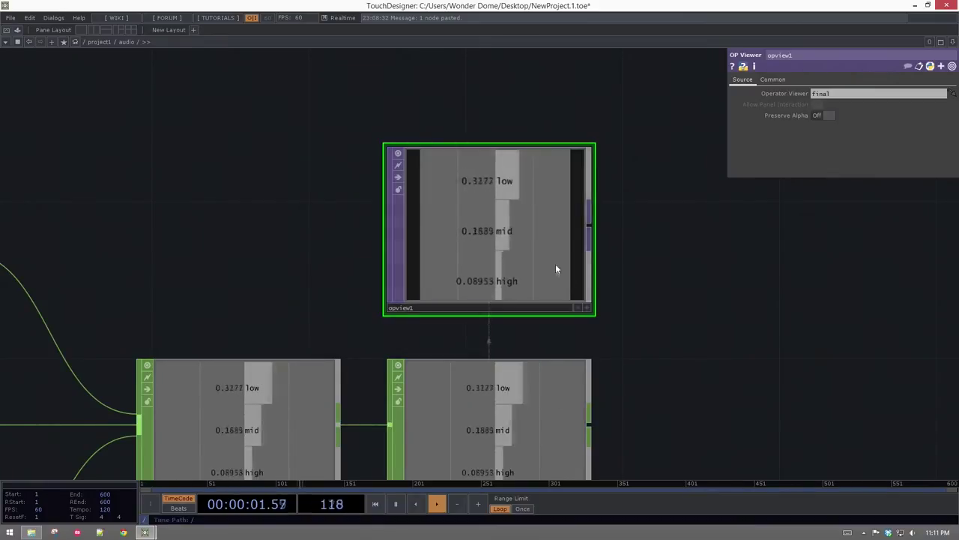
{"action": "right_click", "coordinate": [555, 265]}
{"action": "left_click", "coordinate": [576, 256]}
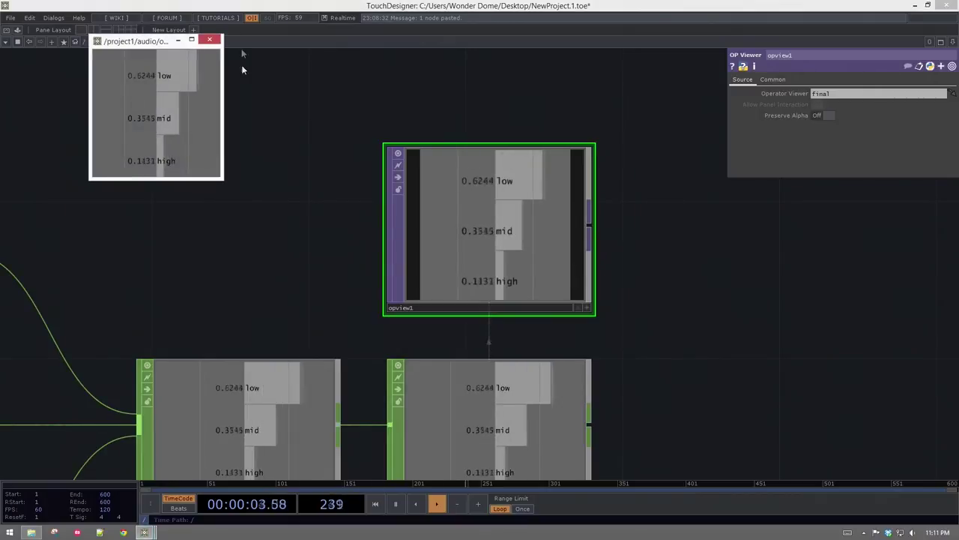
{"action": "left_click", "coordinate": [209, 39]}
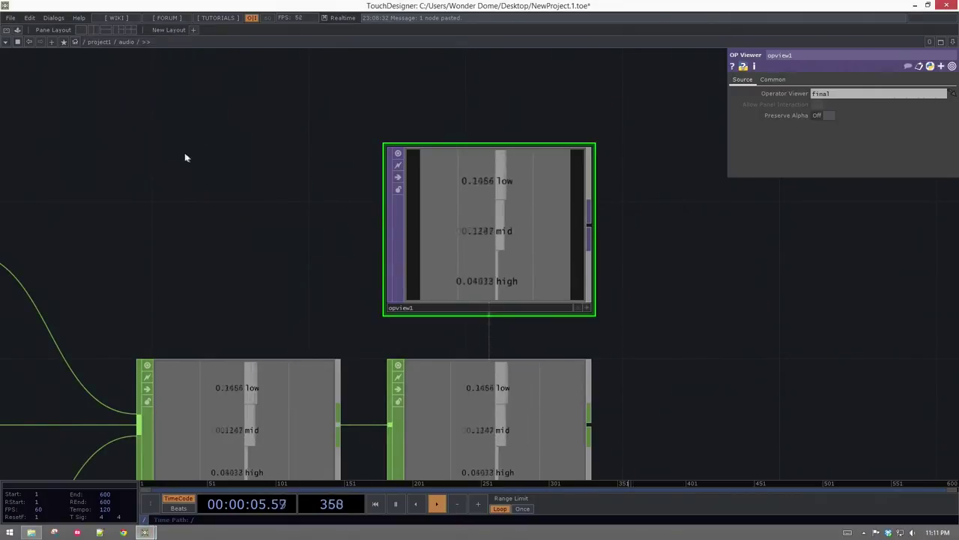
- Enter an expression starting with me.parent().par. as the first Resolution value of opview1
{"action": "left_click", "coordinate": [775, 80]}
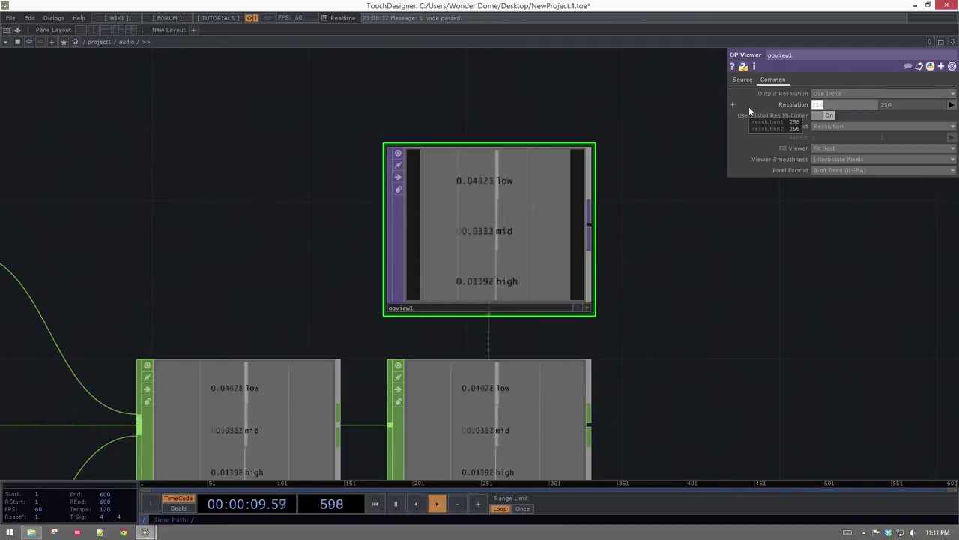
{"action": "type", "text": "me.parent()"}
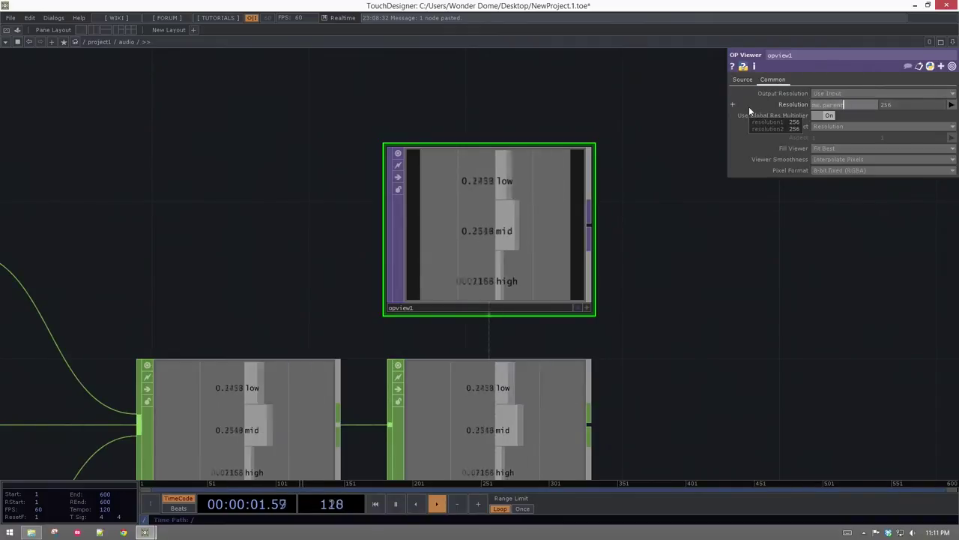
{"action": "type", "text": ".par."}
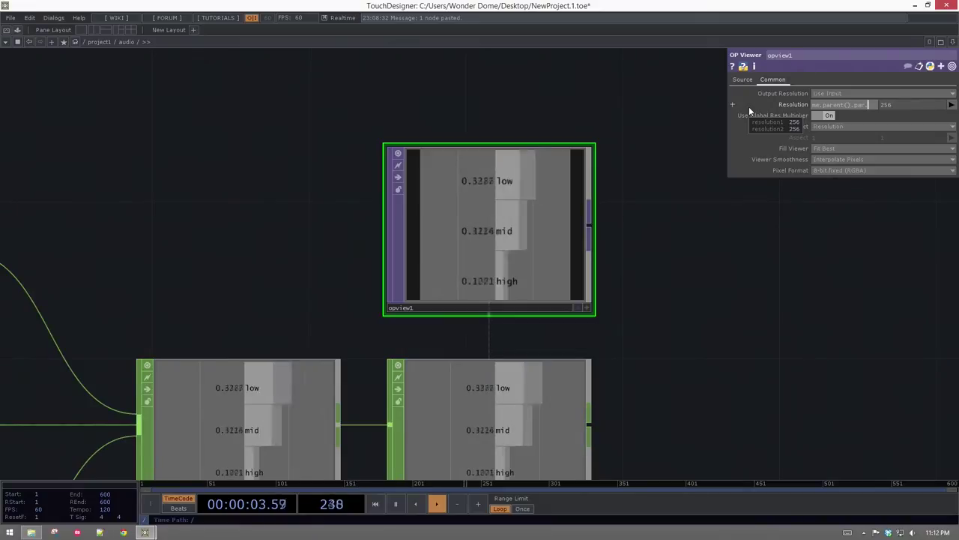
- Set opview1's resolution expressions to me.parent().par.w for the width and me.parent().par.h for the height
{"action": "type", "text": "w"}
{"action": "key", "text": "Return"}
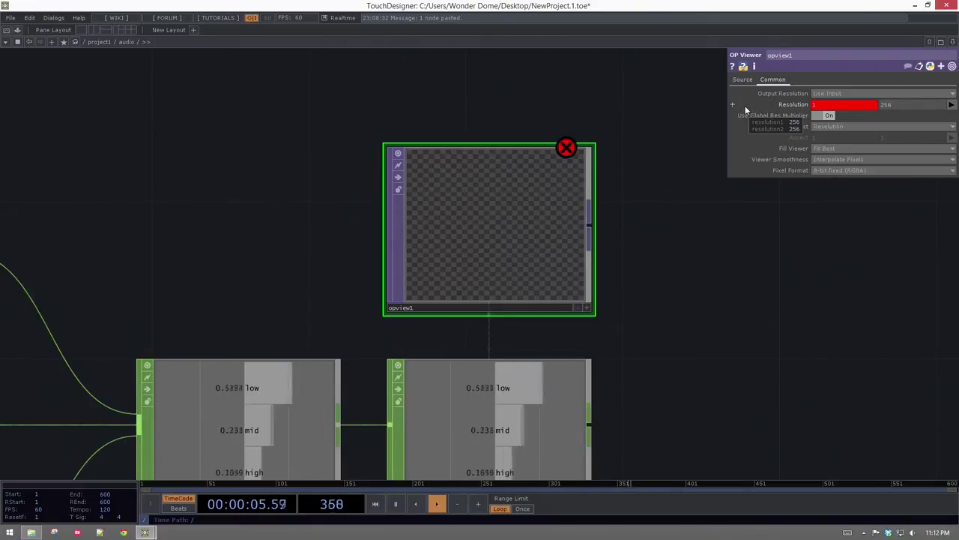
{"action": "left_click", "coordinate": [788, 104]}
{"action": "key", "text": "BackSpace"}
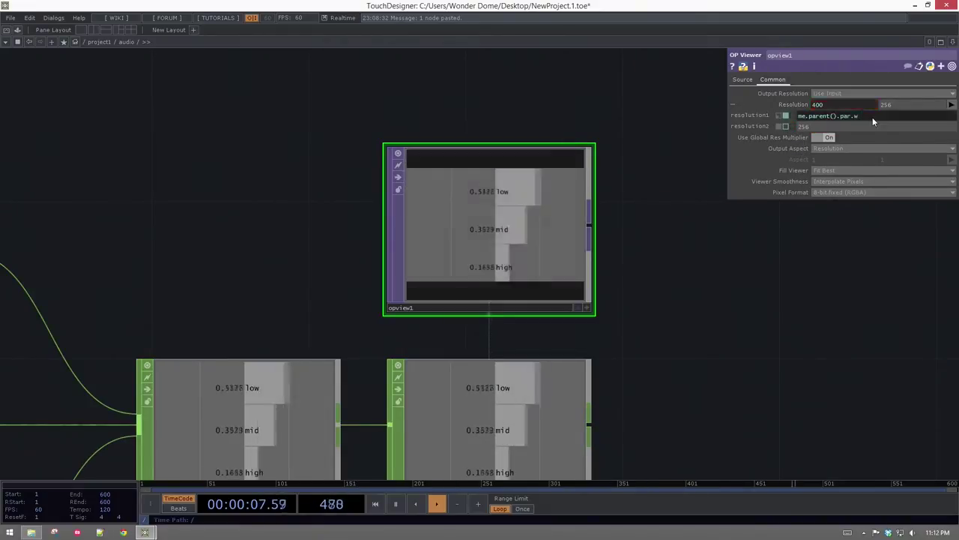
{"action": "key", "text": "Tab"}
{"action": "type", "text": "me.parent()"}
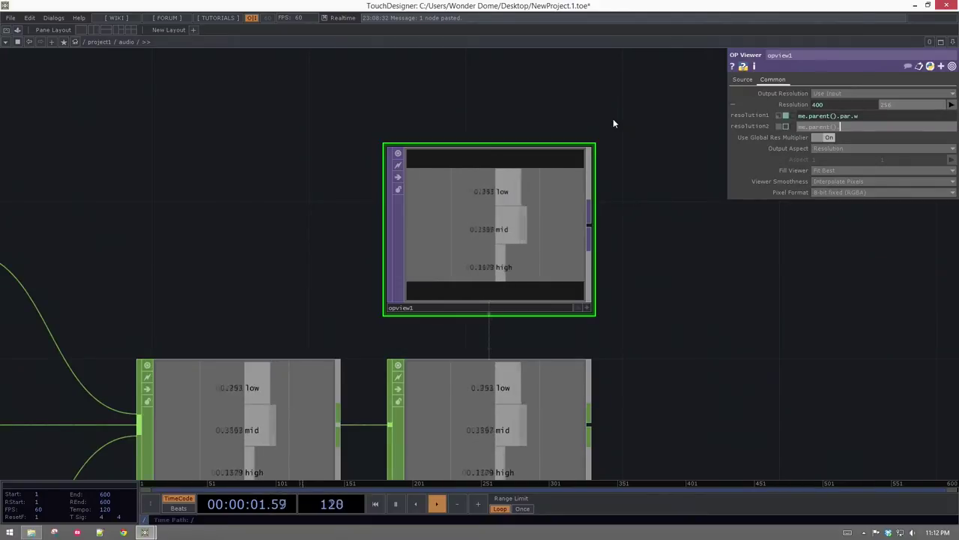
{"action": "type", "text": ".par.h"}
{"action": "key", "text": "Return"}
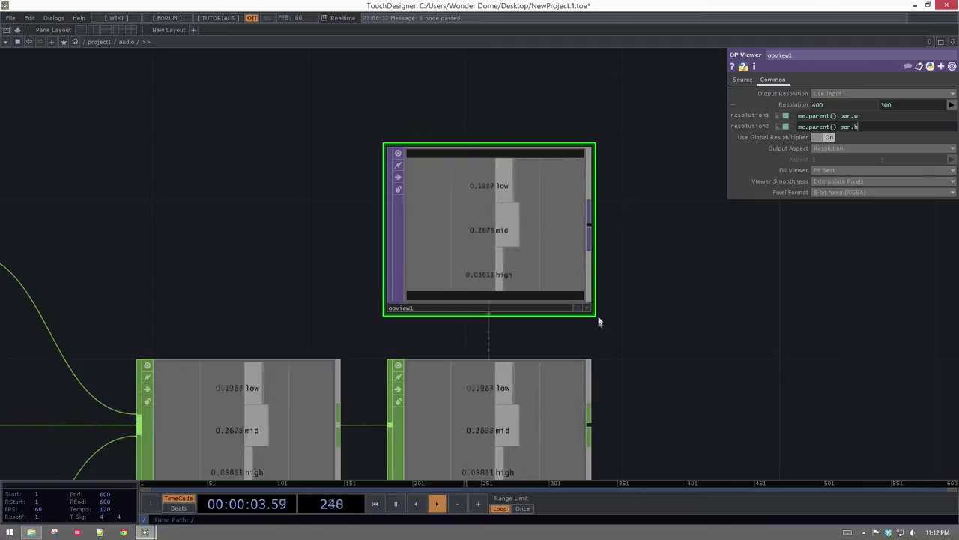
- Rename the OP Viewer TOP above the final CHOP to bg
{"action": "left_click_drag", "start_coordinate": [687, 359], "coordinate": [647, 283]}
{"action": "left_click", "coordinate": [380, 231]}
{"action": "type", "text": "bh"}
{"action": "key", "text": "Return"}
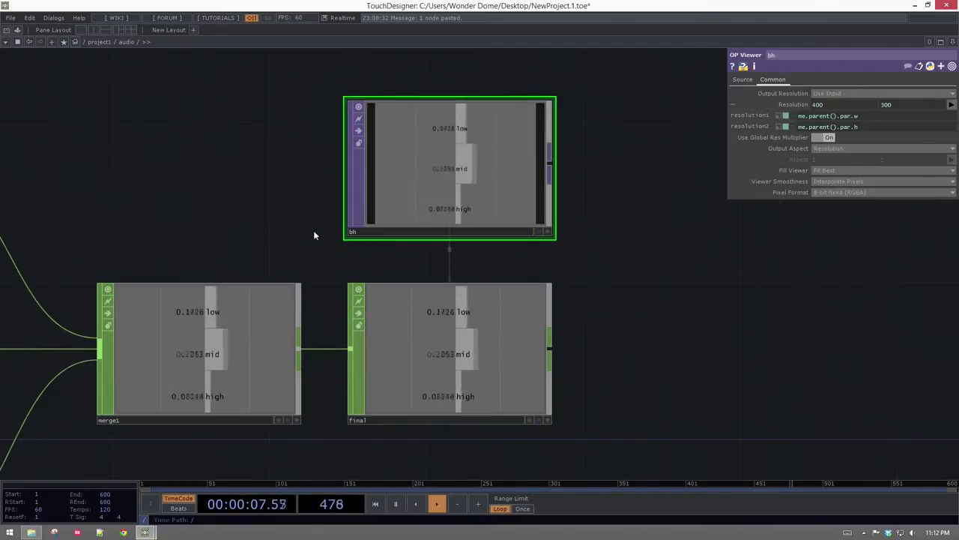
{"action": "left_click", "coordinate": [376, 231]}
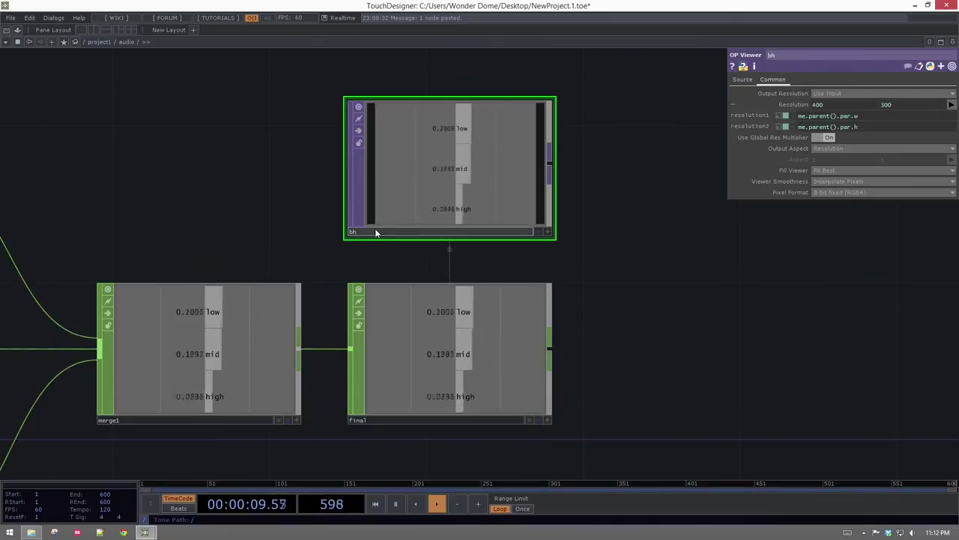
{"action": "type", "text": "bhg"}
{"action": "key", "text": "Return"}
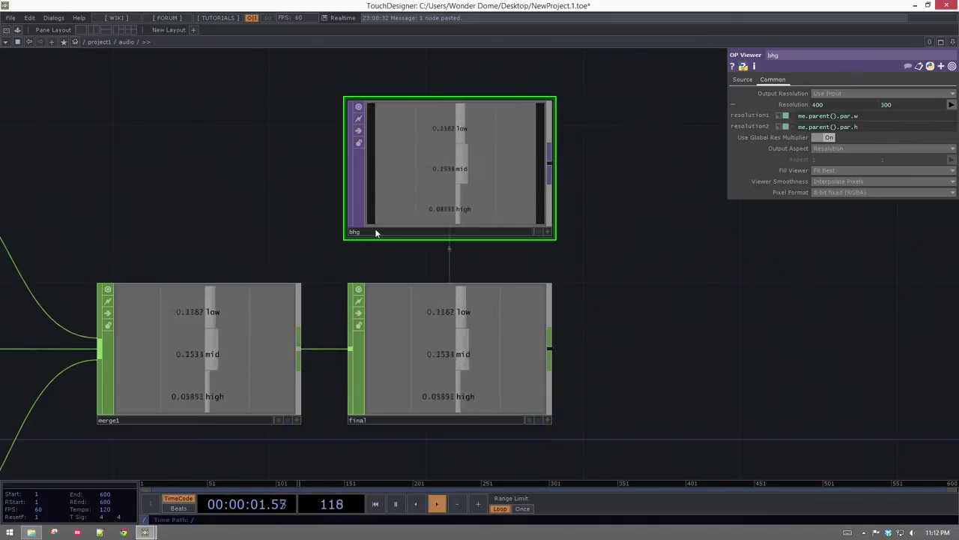
{"action": "key", "text": "BackSpace"}
{"action": "key", "text": "BackSpace"}
{"action": "type", "text": "g"}
{"action": "key", "text": "Return"}
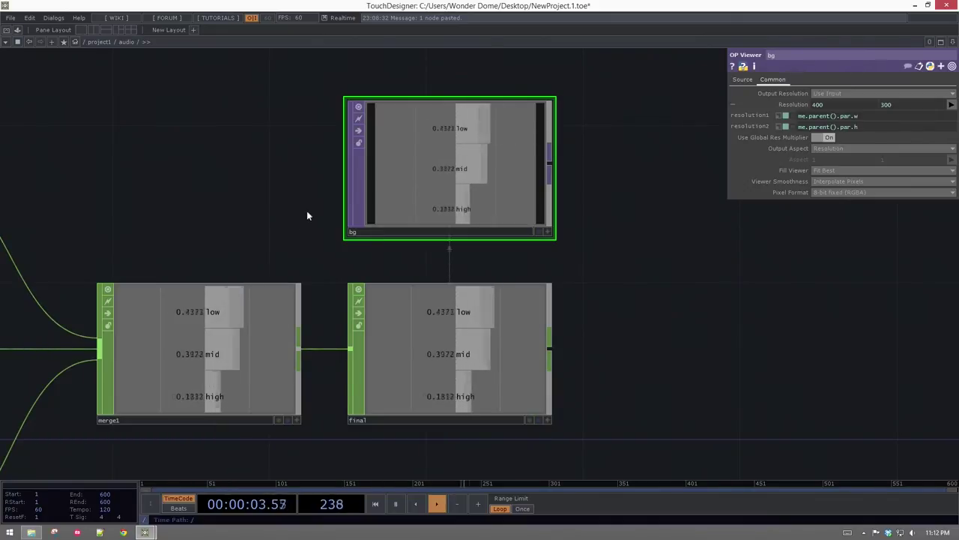
- Go up to the project1 network and set the audio container's Background TOP to ./bg
{"action": "scroll", "coordinate": [288, 225], "scroll_direction": "down", "scroll_amount": 8}
{"action": "scroll", "coordinate": [290, 241], "scroll_direction": "down", "scroll_amount": 3}
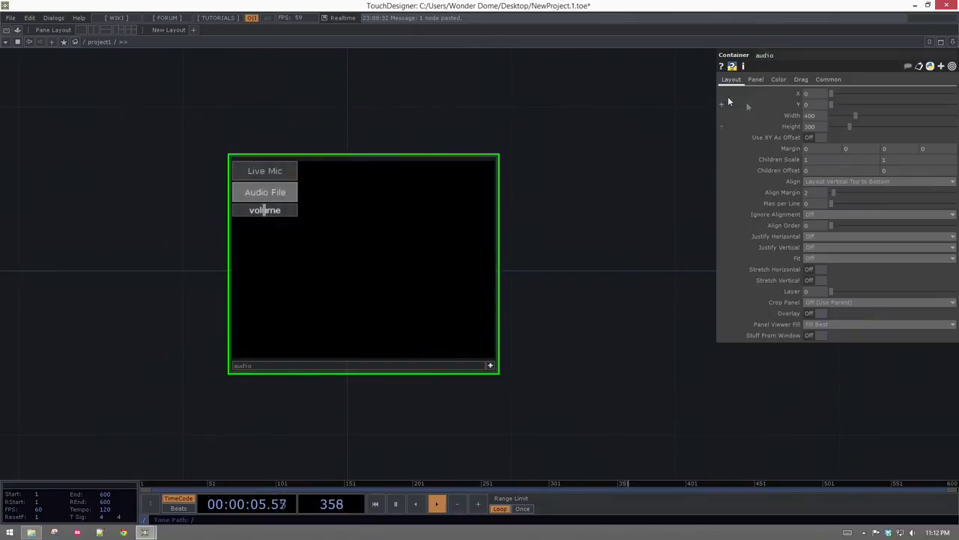
{"action": "left_click", "coordinate": [756, 80]}
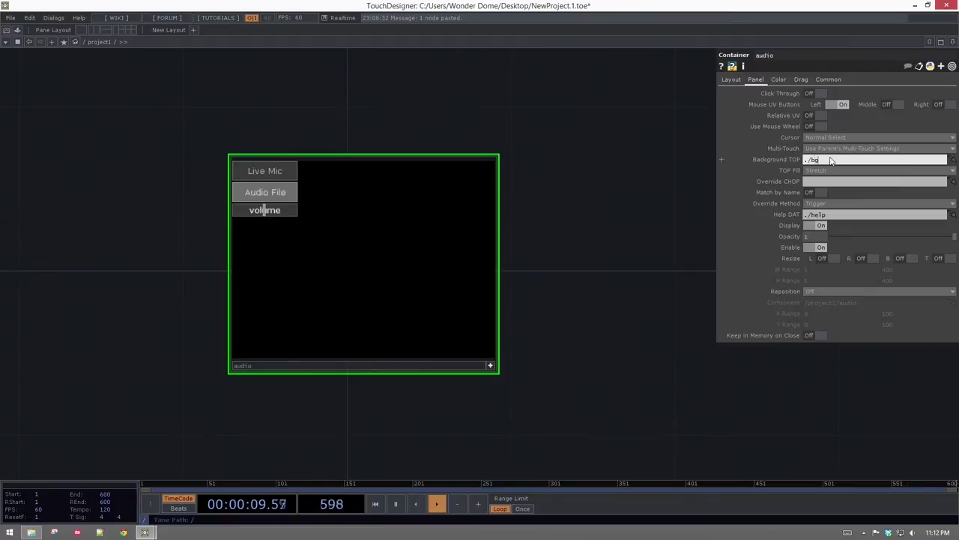
{"action": "key", "text": "Return"}
{"action": "scroll", "coordinate": [244, 195], "scroll_direction": "up", "scroll_amount": 2}
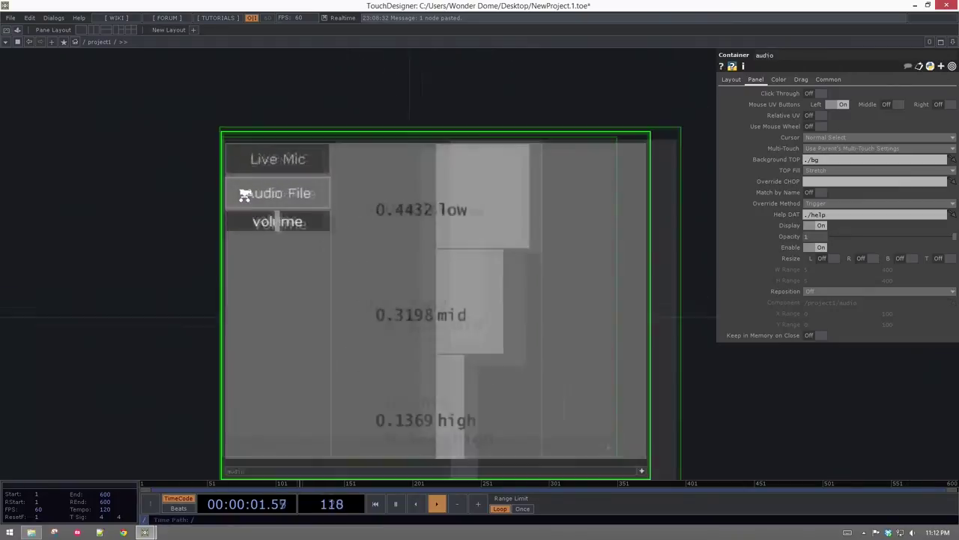
{"action": "scroll", "coordinate": [309, 234], "scroll_direction": "down", "scroll_amount": 2}
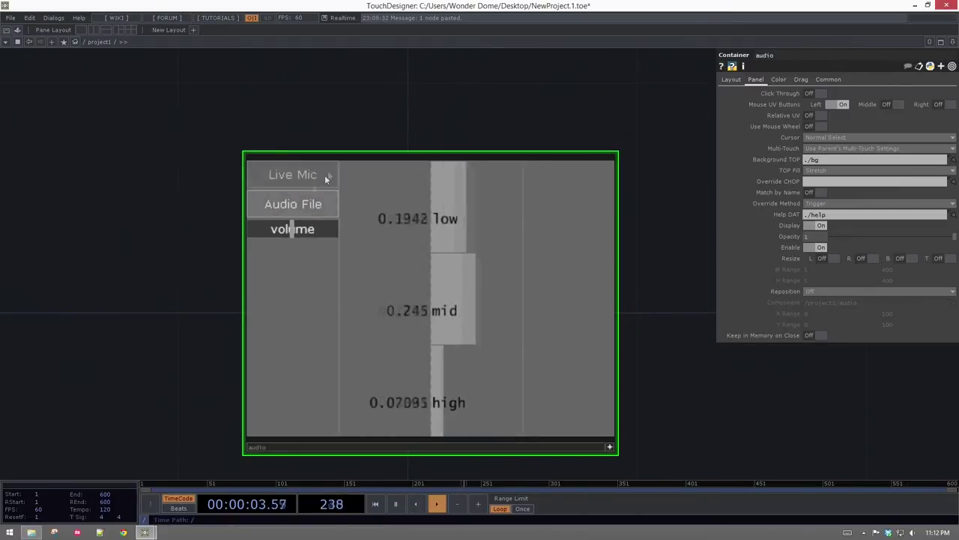
- Enter the audio network and add a Container COMP above the volume slider
{"action": "scroll", "coordinate": [314, 201], "scroll_direction": "up", "scroll_amount": 3}
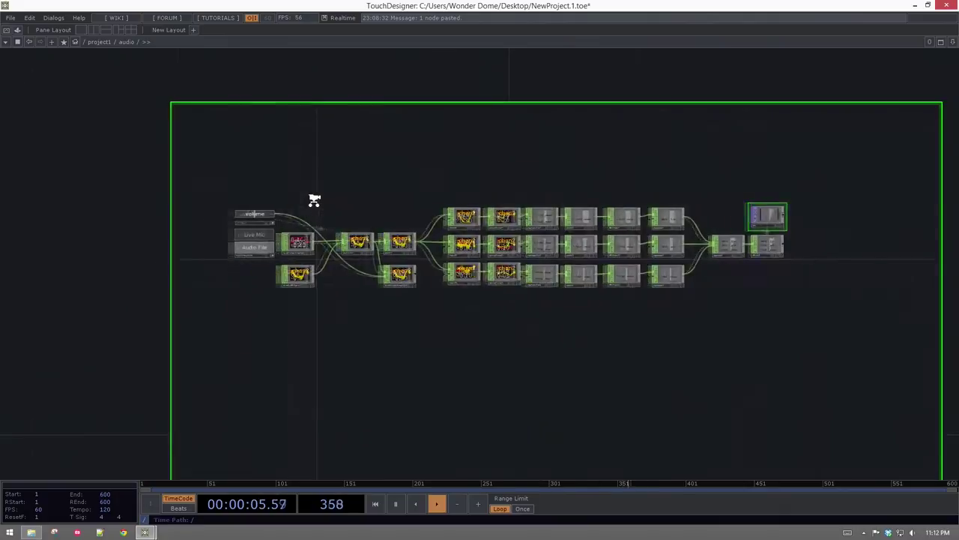
{"action": "scroll", "coordinate": [193, 248], "scroll_direction": "up", "scroll_amount": 3}
{"action": "key", "text": "Tab"}
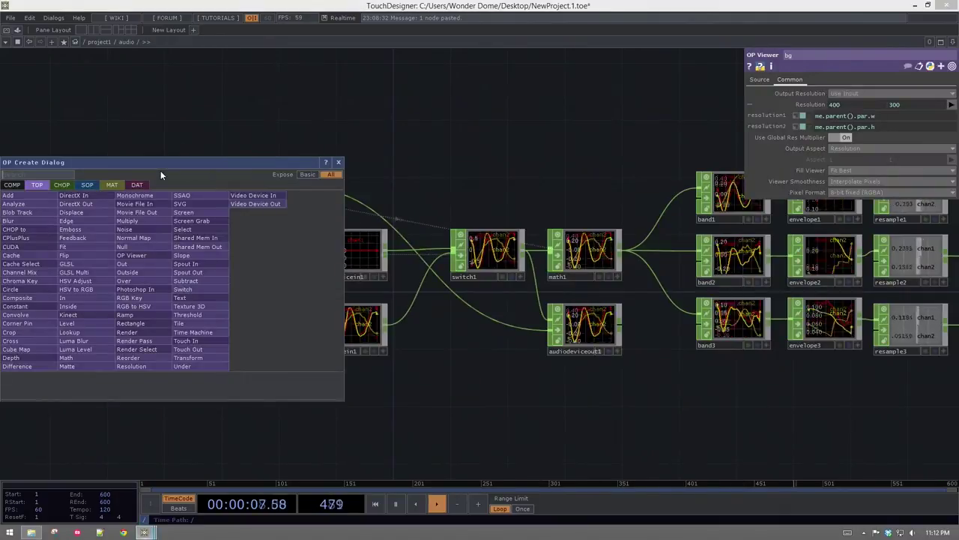
{"action": "left_click", "coordinate": [12, 184]}
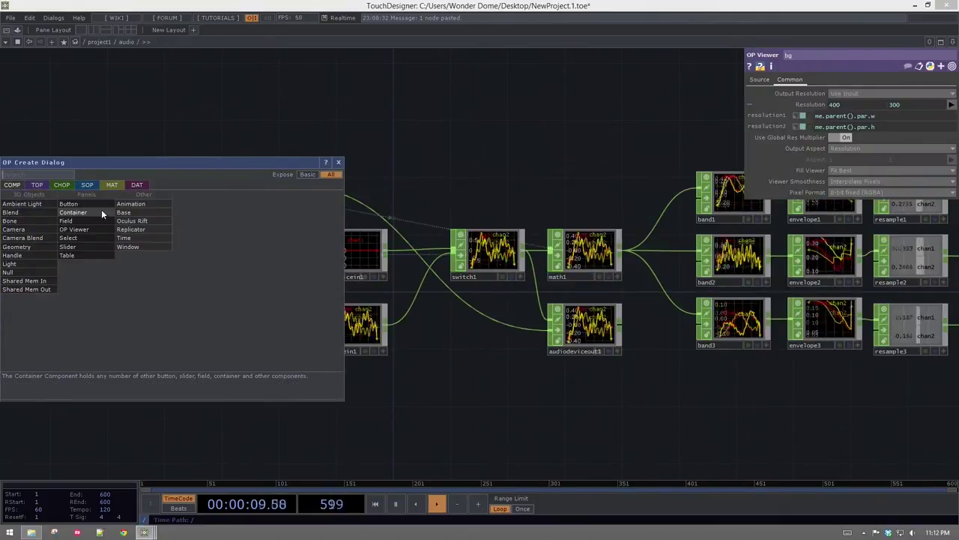
{"action": "left_click", "coordinate": [102, 212]}
{"action": "left_click", "coordinate": [253, 108]}
{"action": "scroll", "coordinate": [347, 182], "scroll_direction": "up", "scroll_amount": 1}
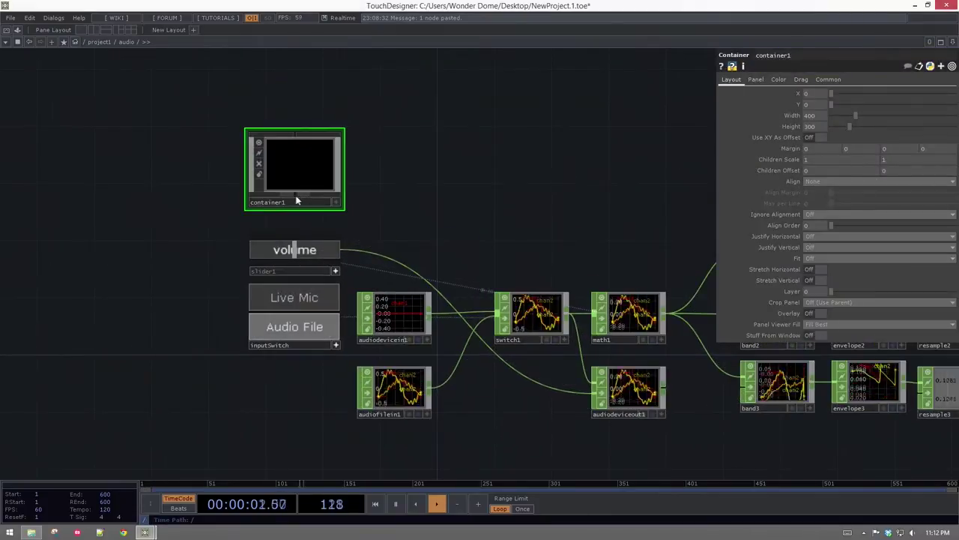
- Move container1 away from the volume slider and parent slider1 and inputSwitch to it
{"action": "left_click_drag", "start_coordinate": [317, 207], "coordinate": [208, 212]}
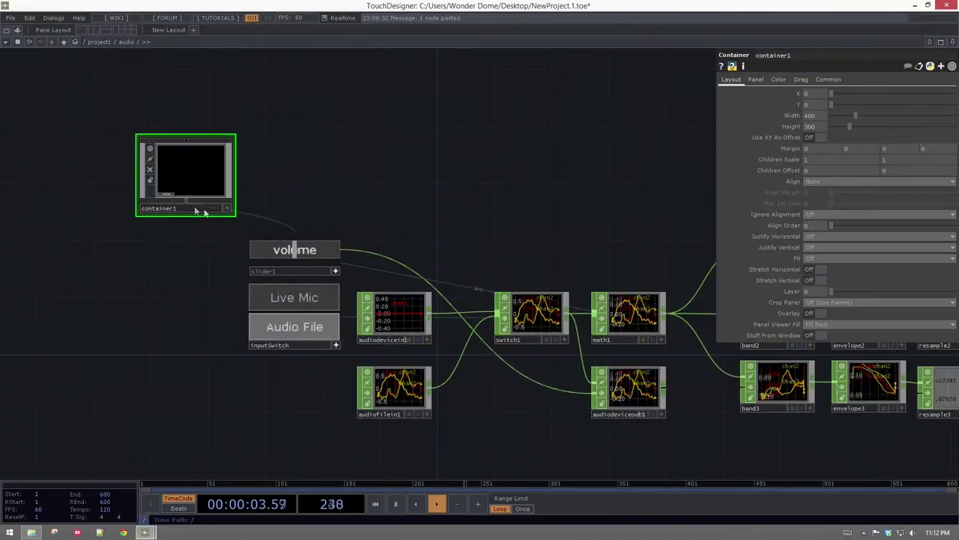
{"action": "scroll", "coordinate": [182, 165], "scroll_direction": "up", "scroll_amount": 2}
{"action": "scroll", "coordinate": [182, 165], "scroll_direction": "up", "scroll_amount": 1}
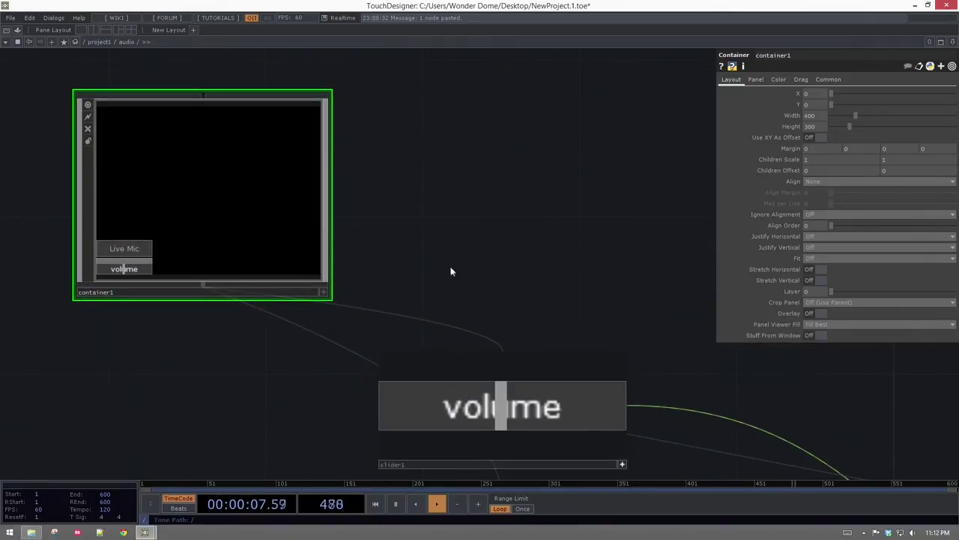
{"action": "left_click_drag", "start_coordinate": [510, 327], "coordinate": [518, 279]}
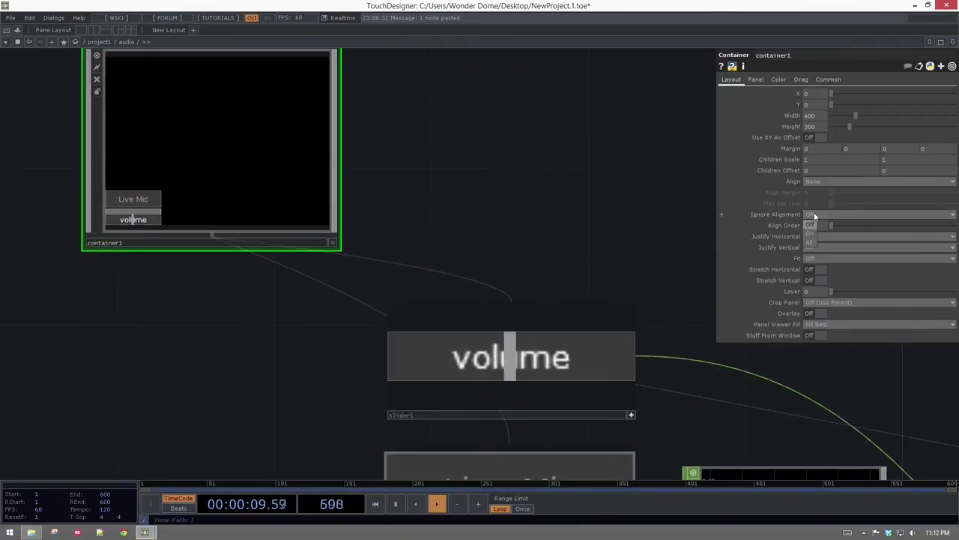
- Align container1's children with Layout Vertical Top to Bottom and set the align margin to 2
{"action": "left_click", "coordinate": [824, 182]}
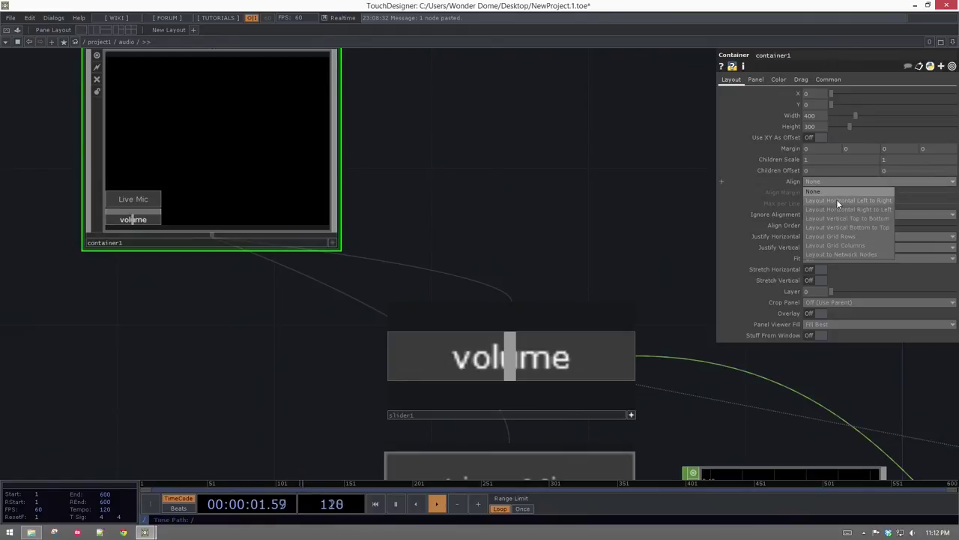
{"action": "left_click", "coordinate": [836, 219]}
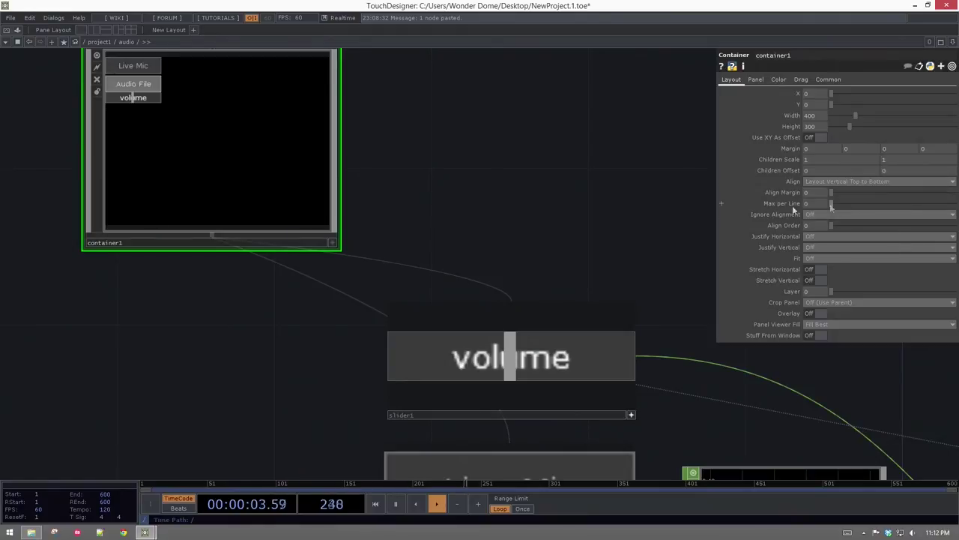
{"action": "type", "text": "2"}
{"action": "key", "text": "Return"}
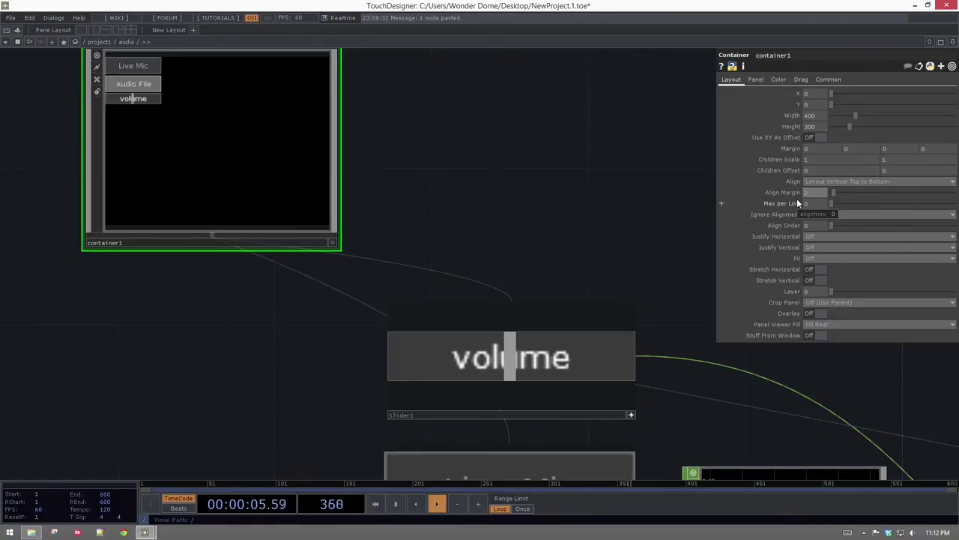
- Check the layout heights of slider1 and inputSwitch to work out the height container1 needs
{"action": "left_click_drag", "start_coordinate": [442, 161], "coordinate": [454, 212]}
{"action": "scroll", "coordinate": [109, 131], "scroll_direction": "up", "scroll_amount": 5}
{"action": "left_click_drag", "start_coordinate": [644, 294], "coordinate": [522, 315]}
{"action": "left_click_drag", "start_coordinate": [593, 454], "coordinate": [471, 254]}
{"action": "scroll", "coordinate": [469, 254], "scroll_direction": "down", "scroll_amount": 4}
{"action": "right_click_drag", "start_coordinate": [506, 245], "coordinate": [559, 339]}
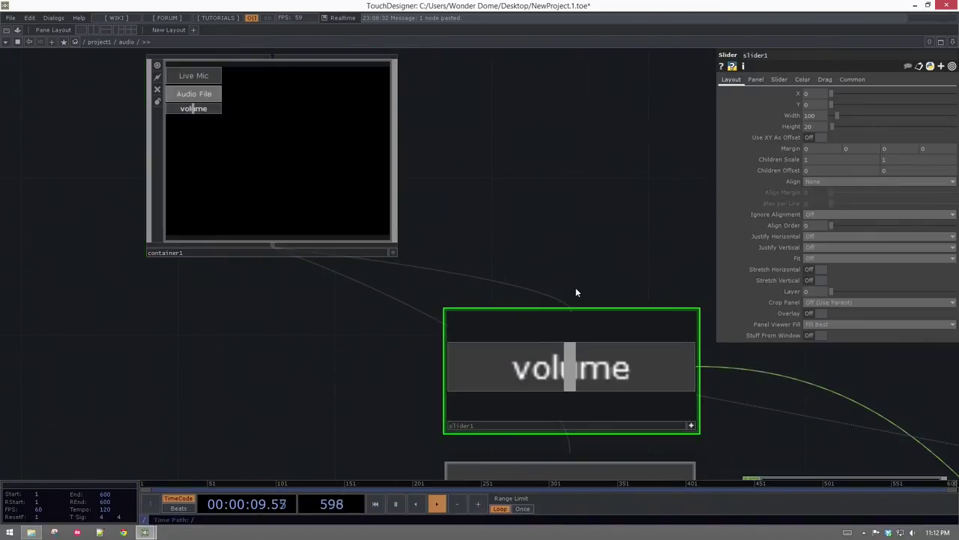
{"action": "left_click_drag", "start_coordinate": [363, 468], "coordinate": [381, 408]}
{"action": "left_click", "coordinate": [476, 361]}
{"action": "right_click_drag", "start_coordinate": [544, 118], "coordinate": [378, 184]}
{"action": "left_click_drag", "start_coordinate": [567, 186], "coordinate": [563, 161]}
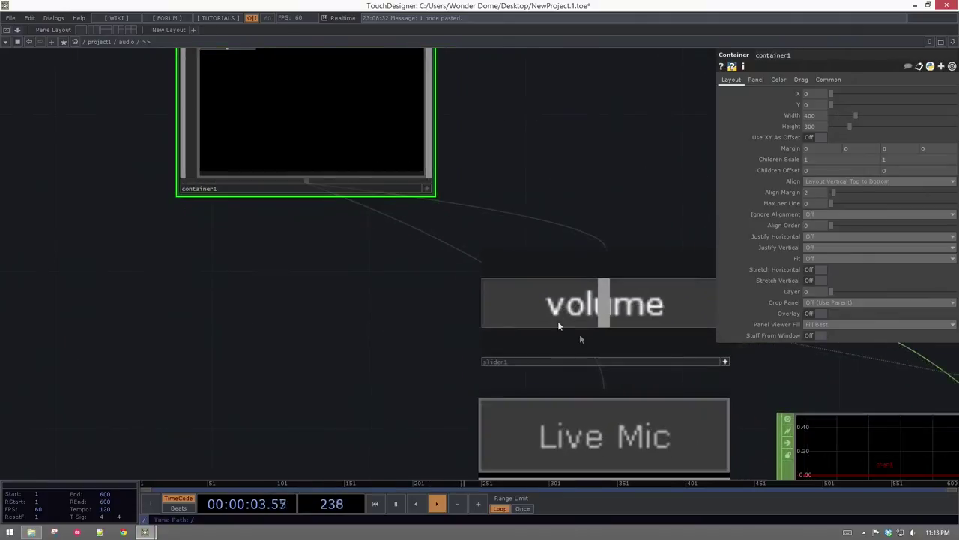
{"action": "left_click_drag", "start_coordinate": [520, 419], "coordinate": [520, 420]}
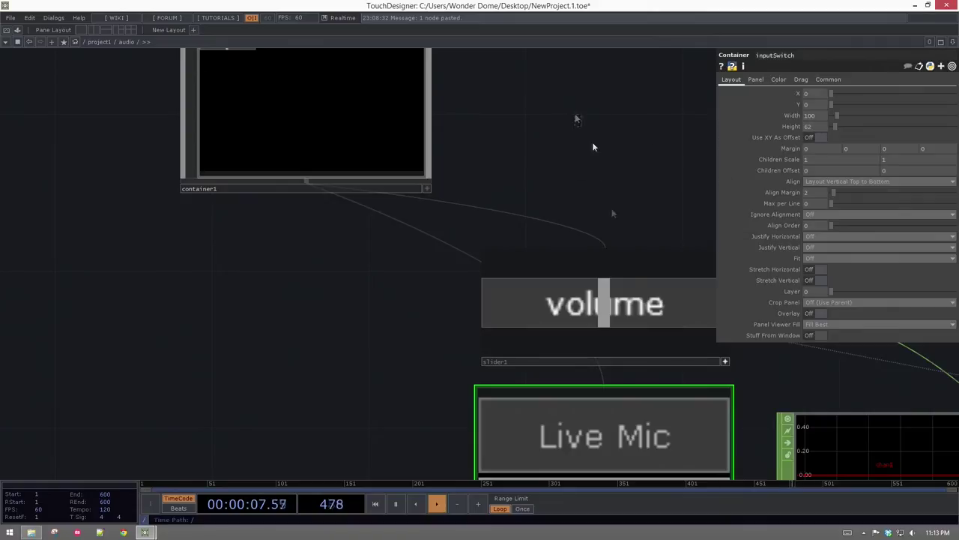
{"action": "left_click", "coordinate": [632, 279]}
{"action": "left_click_drag", "start_coordinate": [576, 111], "coordinate": [620, 195]}
- Set container1's height to the expression 62+20+2 so it fits the switch, slider and margin
{"action": "left_click", "coordinate": [444, 183]}
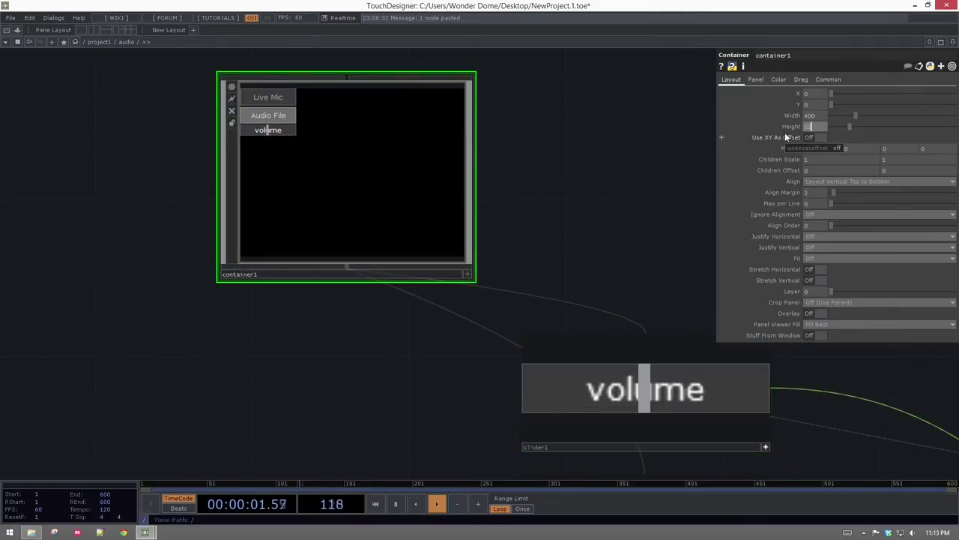
{"action": "type", "text": "82"}
{"action": "key", "text": "Return"}
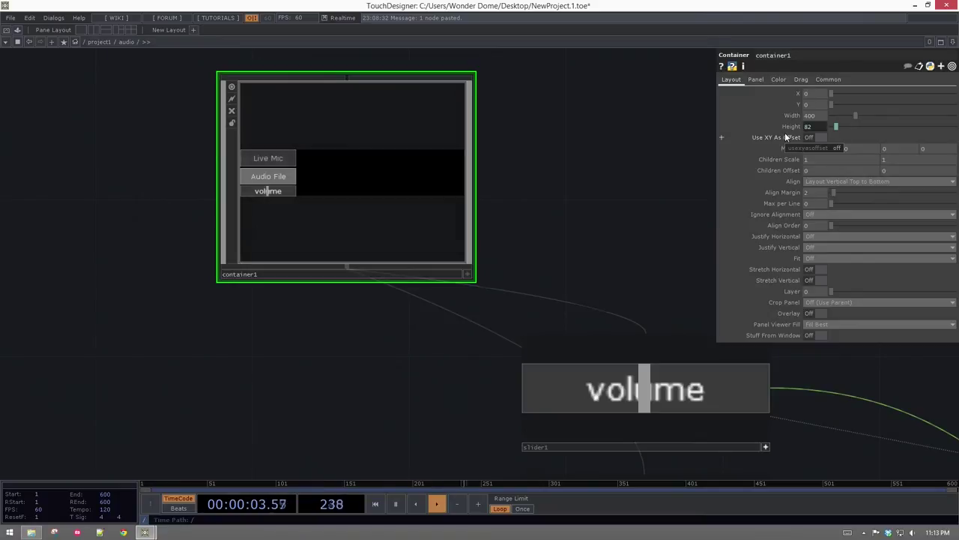
{"action": "scroll", "coordinate": [290, 195], "scroll_direction": "up", "scroll_amount": 6}
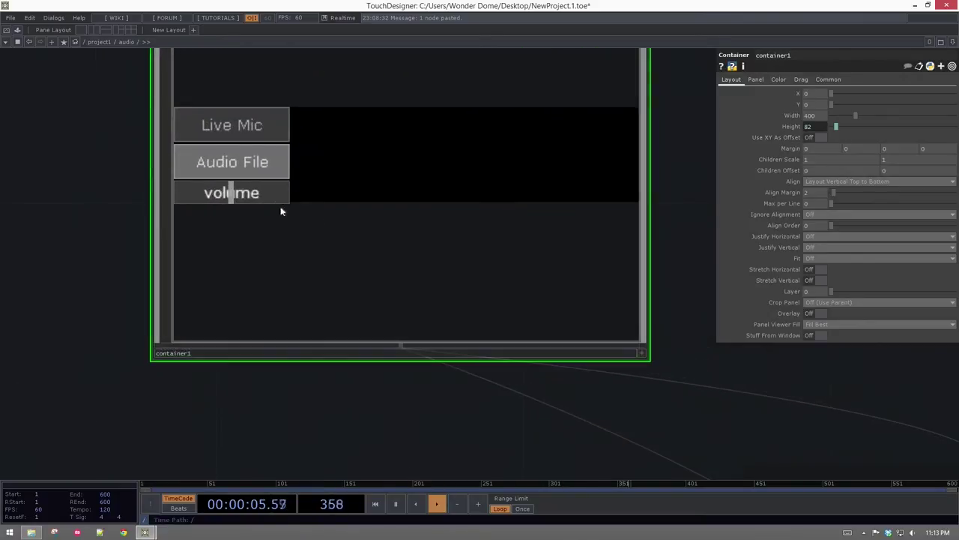
{"action": "left_click", "coordinate": [805, 127]}
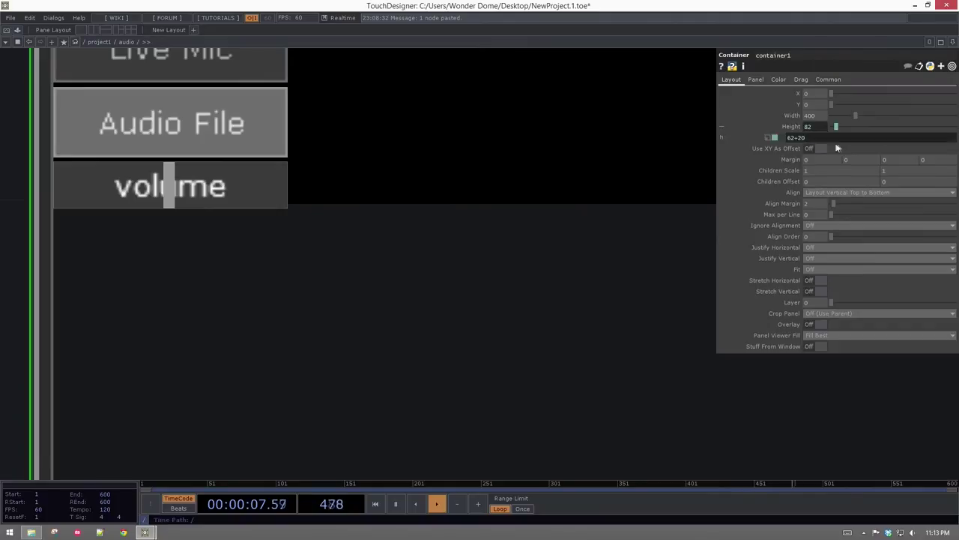
{"action": "type", "text": "+2"}
{"action": "key", "text": "Return"}
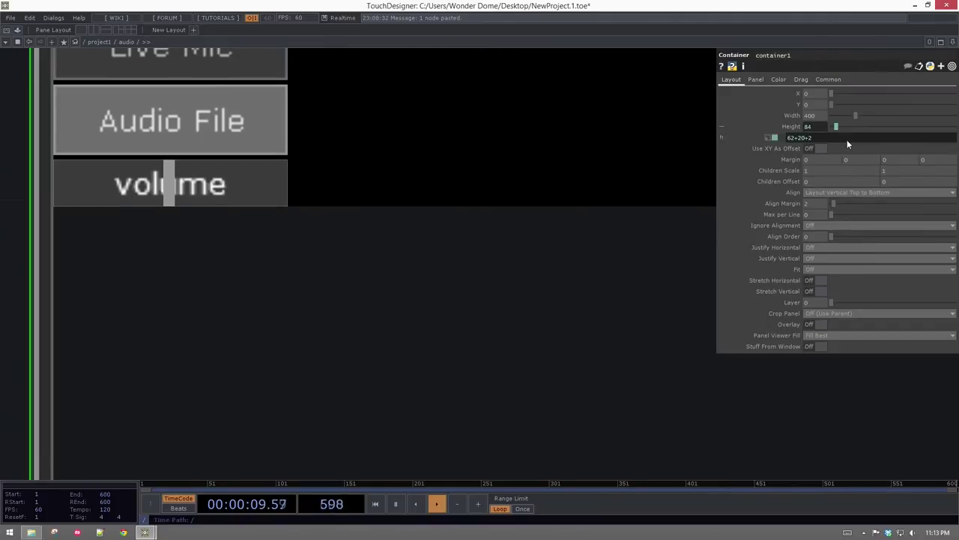
{"action": "scroll", "coordinate": [450, 273], "scroll_direction": "down", "scroll_amount": 6}
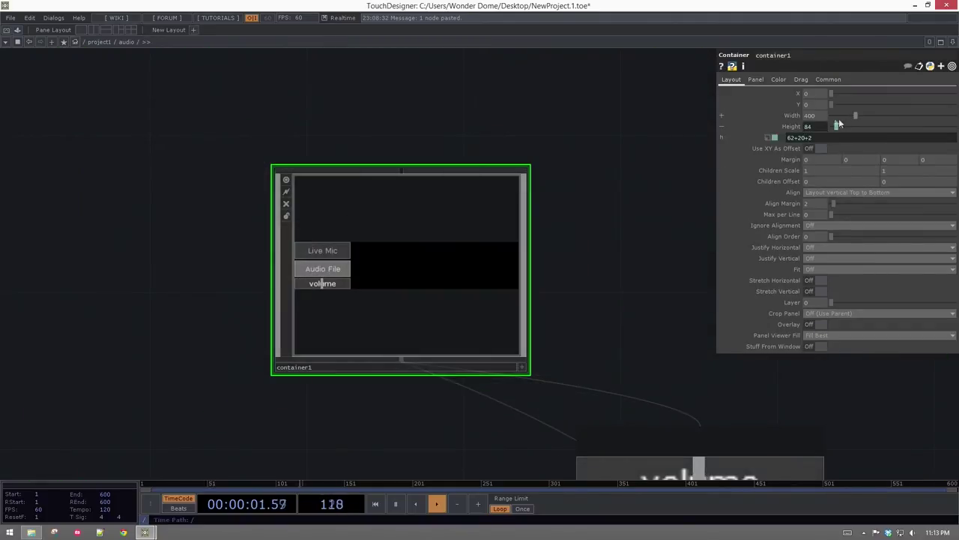
- Set container1's width to 100 and resize its node tile to suit the panel
{"action": "left_click_drag", "start_coordinate": [812, 118], "coordinate": [764, 118]}
{"action": "type", "text": "100"}
{"action": "key", "text": "Return"}
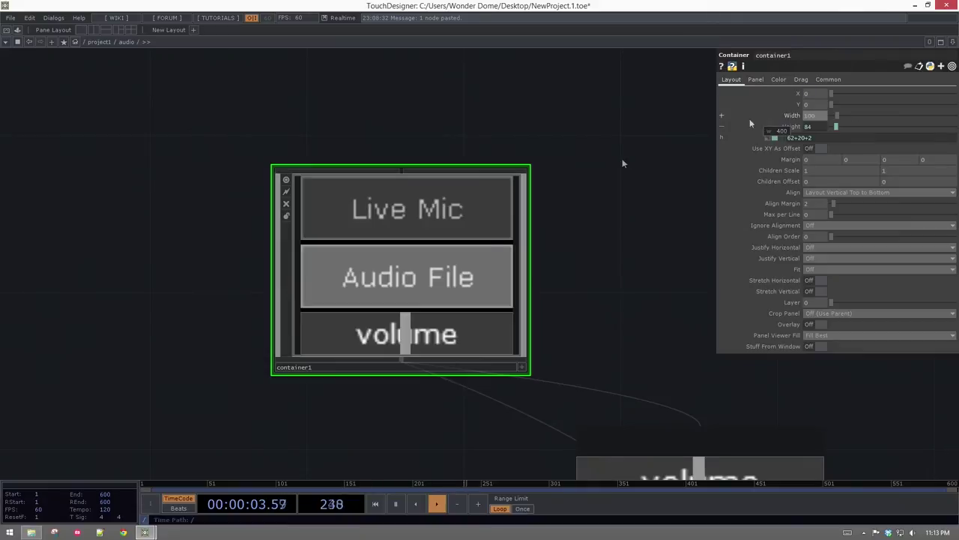
{"action": "left_click_drag", "start_coordinate": [549, 331], "coordinate": [553, 274]}
{"action": "left_click_drag", "start_coordinate": [533, 318], "coordinate": [531, 320]}
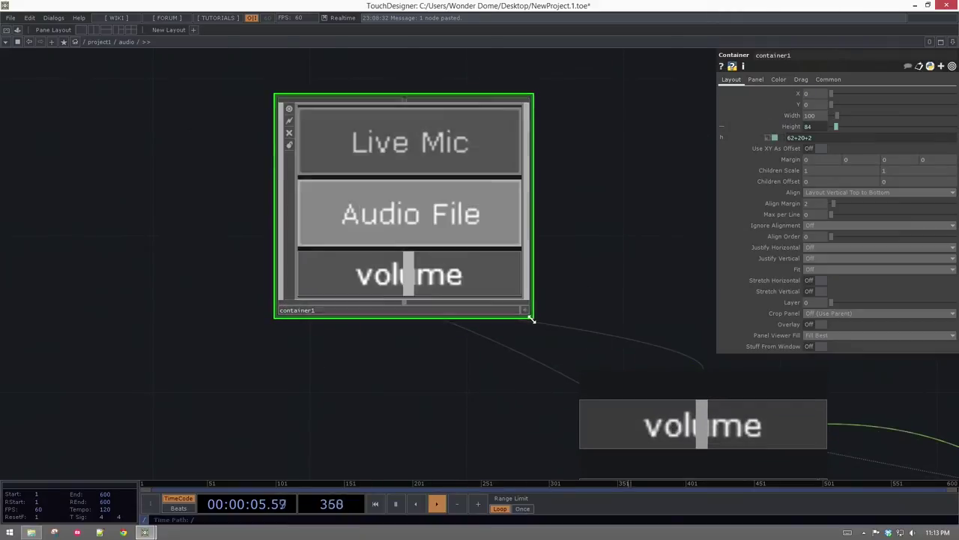
- Turn on Border on Top for container1, checking how the grouped controls look in the audio panel
{"action": "left_click", "coordinate": [754, 81]}
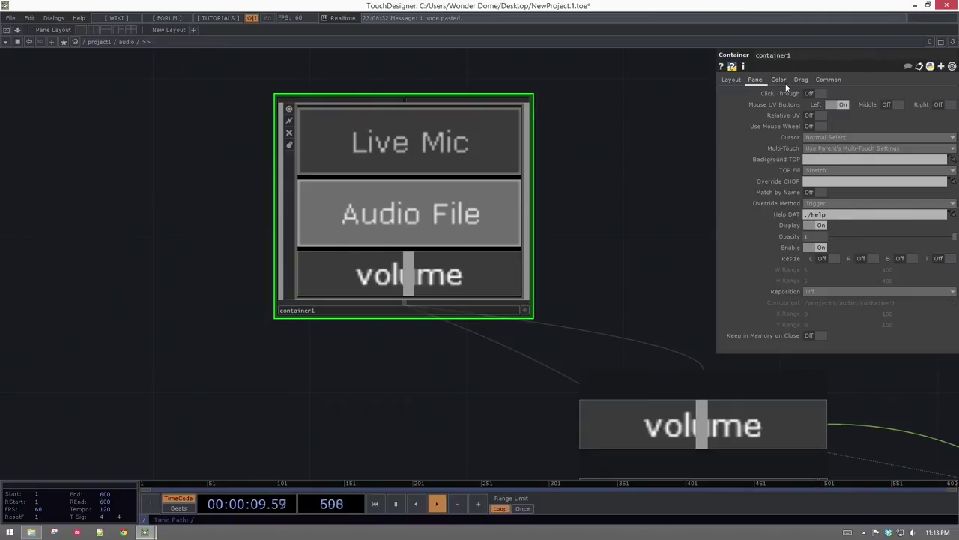
{"action": "left_click", "coordinate": [783, 81]}
{"action": "left_click", "coordinate": [801, 82]}
{"action": "left_click", "coordinate": [782, 81]}
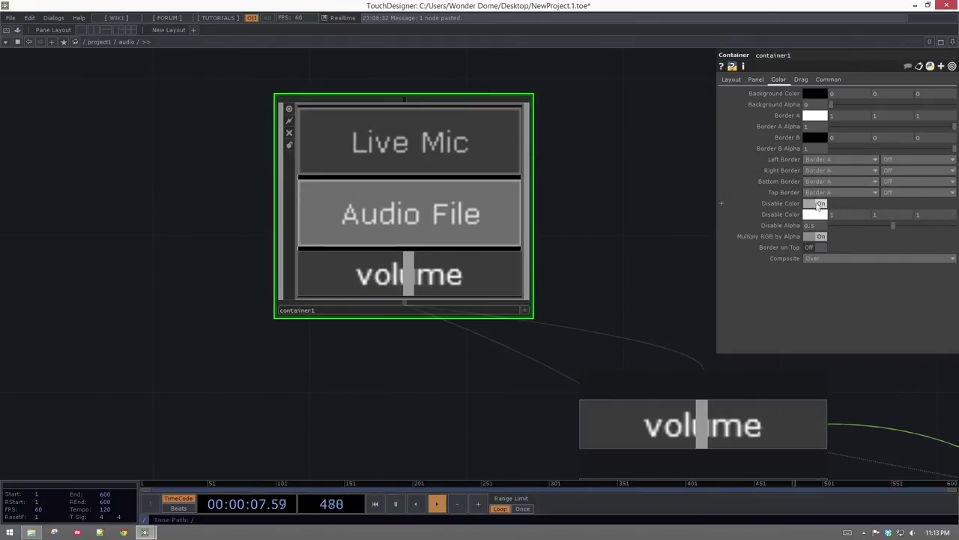
{"action": "scroll", "coordinate": [628, 217], "scroll_direction": "down", "scroll_amount": 1}
{"action": "left_click_drag", "start_coordinate": [626, 217], "coordinate": [508, 154]}
{"action": "scroll", "coordinate": [500, 234], "scroll_direction": "down", "scroll_amount": 9}
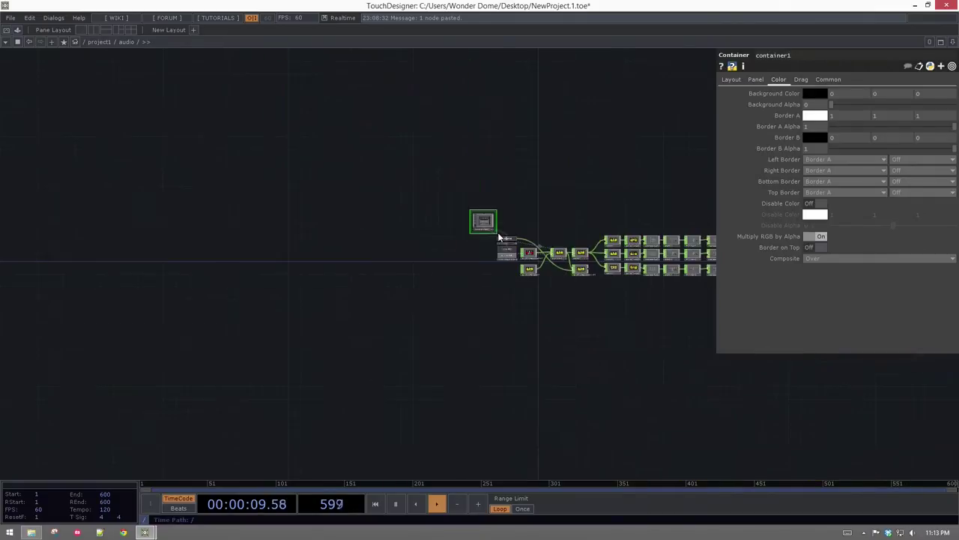
{"action": "scroll", "coordinate": [246, 188], "scroll_direction": "up", "scroll_amount": 6}
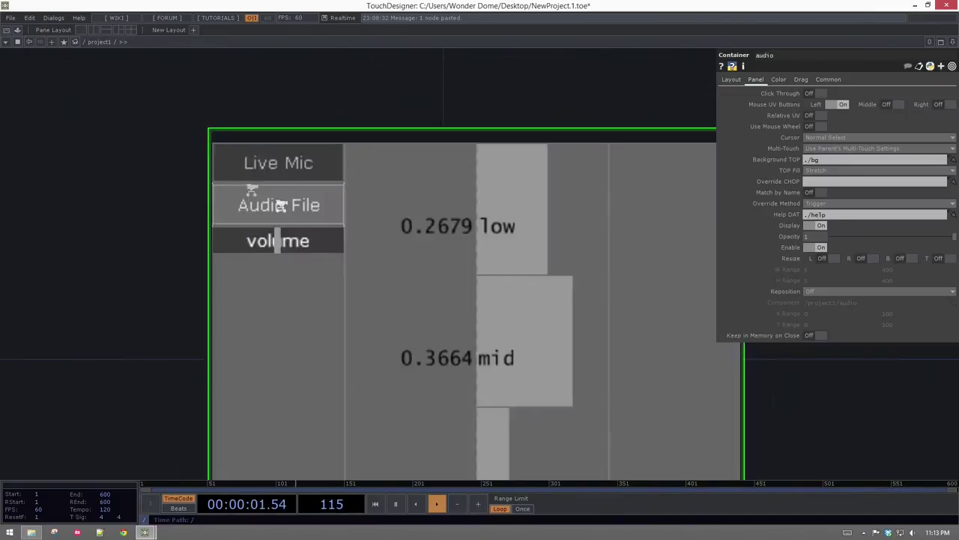
{"action": "left_click_drag", "start_coordinate": [336, 207], "coordinate": [431, 218]}
{"action": "scroll", "coordinate": [427, 220], "scroll_direction": "up", "scroll_amount": 5}
{"action": "right_click_drag", "start_coordinate": [488, 157], "coordinate": [321, 227]}
{"action": "left_click", "coordinate": [817, 248]}
- Activate container1's viewer and move its volume slider slightly
{"action": "scroll", "coordinate": [352, 244], "scroll_direction": "up", "scroll_amount": 2}
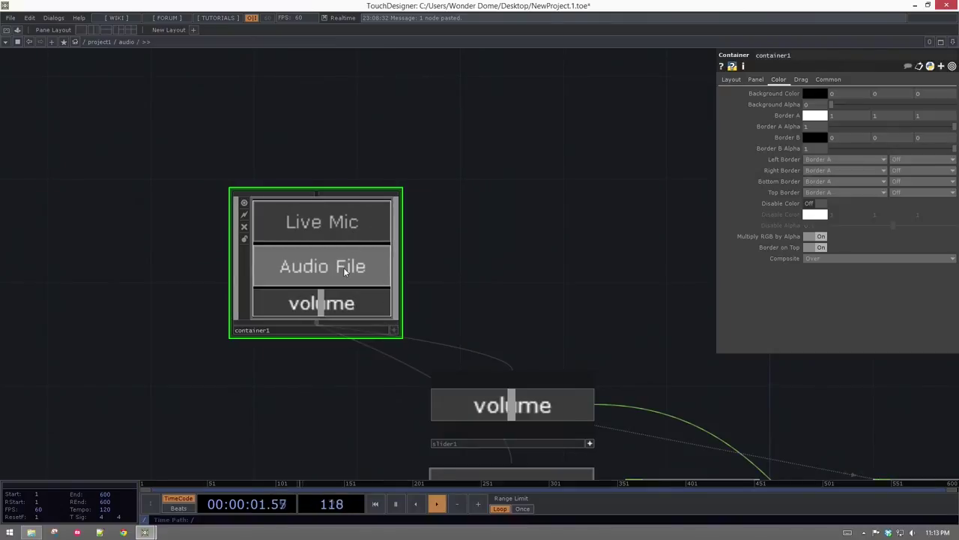
{"action": "left_click", "coordinate": [393, 330]}
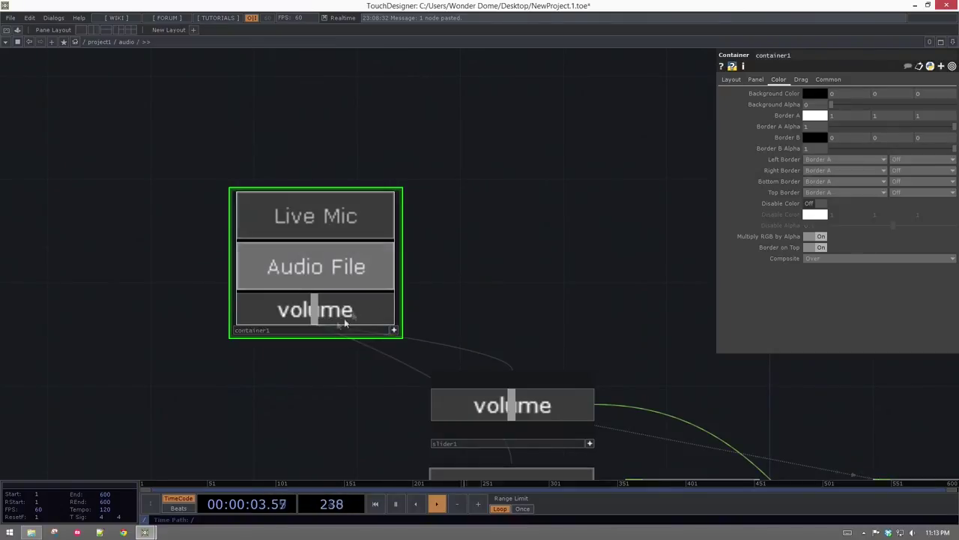
{"action": "mouse_move", "coordinate": [308, 318]}
{"action": "left_mouse_down"}
{"action": "mouse_move", "coordinate": [214, 321]}
{"action": "mouse_move", "coordinate": [317, 326]}
{"action": "left_mouse_up"}
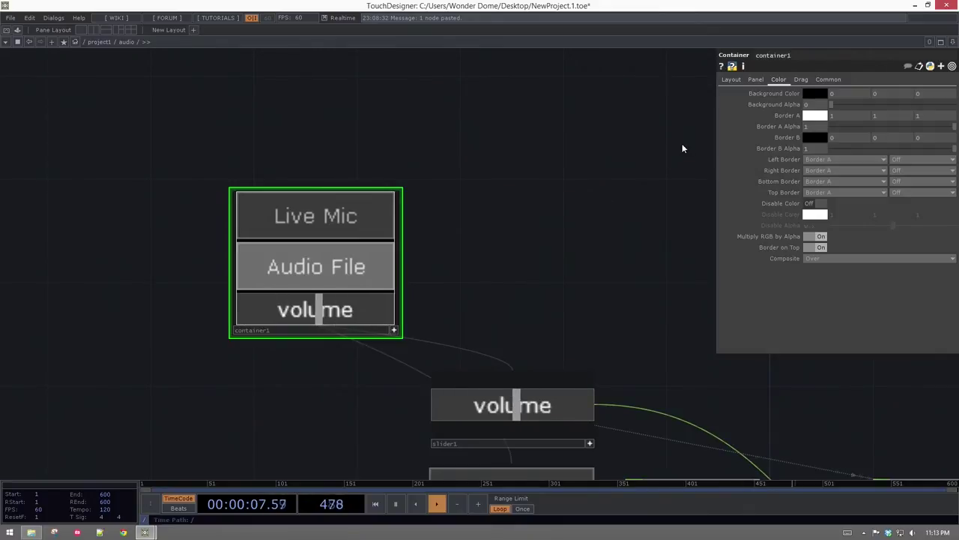
- Check the grouped controls against the audio panel's background and raise container1's Background Alpha to 1
{"action": "left_click_drag", "start_coordinate": [515, 216], "coordinate": [496, 149]}
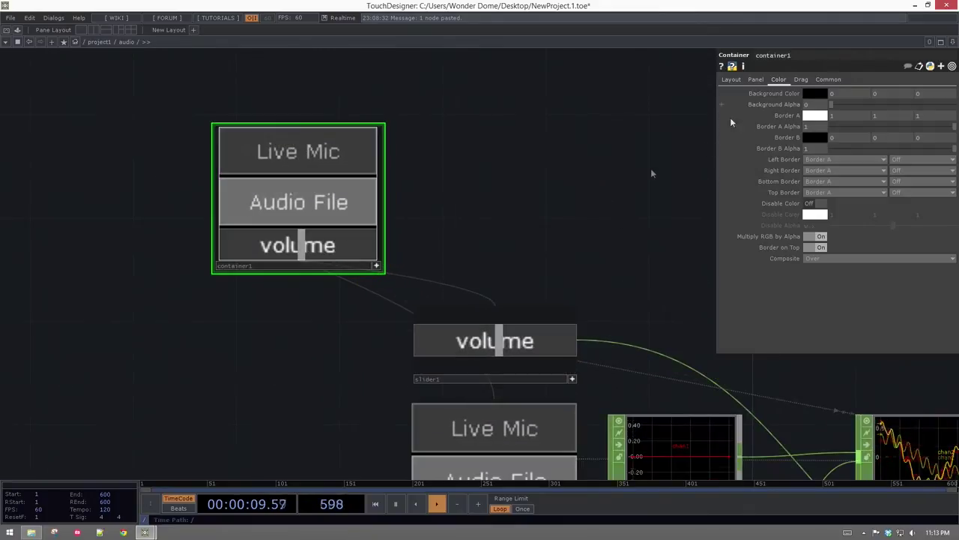
{"action": "left_click_drag", "start_coordinate": [545, 247], "coordinate": [515, 179]}
{"action": "key", "text": "u"}
{"action": "scroll", "coordinate": [274, 225], "scroll_direction": "up", "scroll_amount": 3}
{"action": "key", "text": "p"}
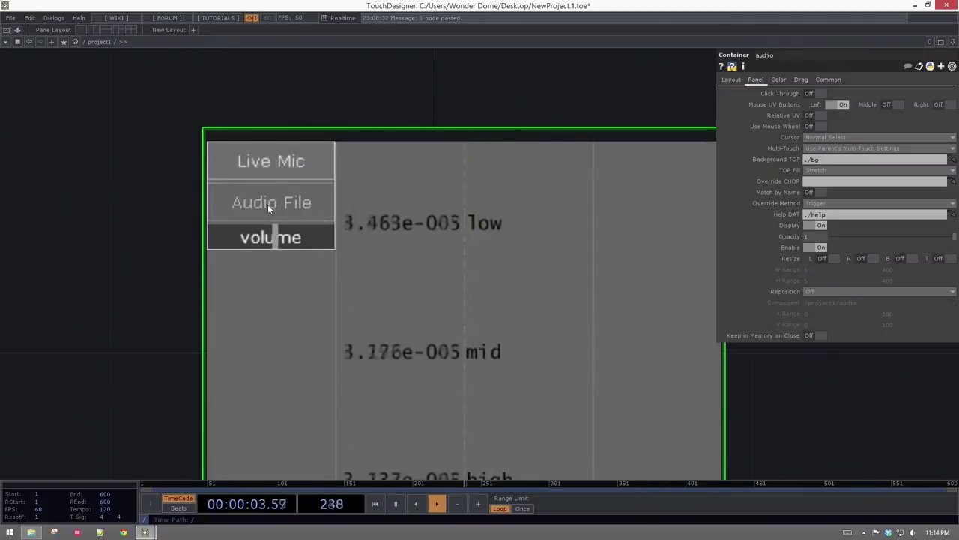
{"action": "scroll", "coordinate": [279, 225], "scroll_direction": "up", "scroll_amount": 4}
{"action": "left_click_drag", "start_coordinate": [239, 177], "coordinate": [527, 222]}
{"action": "scroll", "coordinate": [510, 237], "scroll_direction": "up", "scroll_amount": 5}
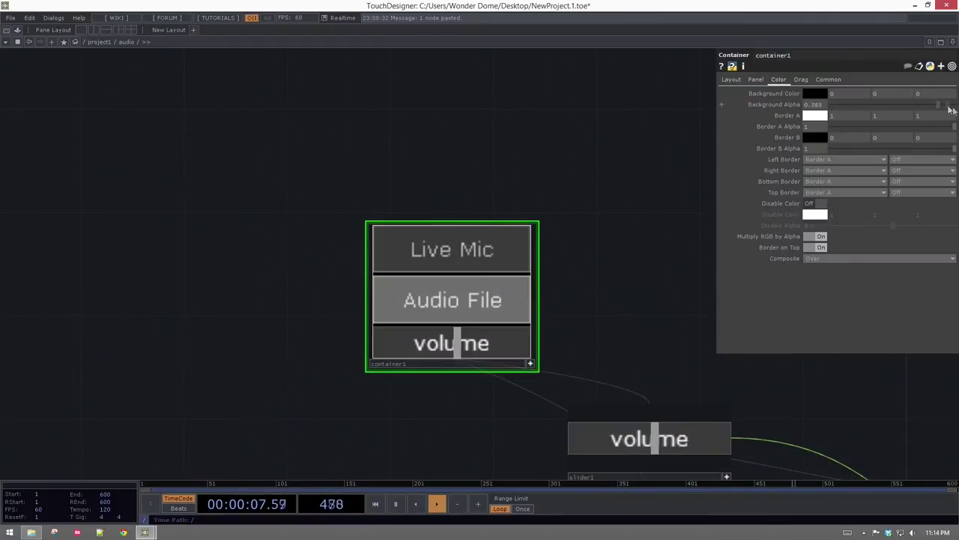
- Align the audio container's children with Layout Vertical Bottom to Top
{"action": "scroll", "coordinate": [360, 240], "scroll_direction": "down", "scroll_amount": 8}
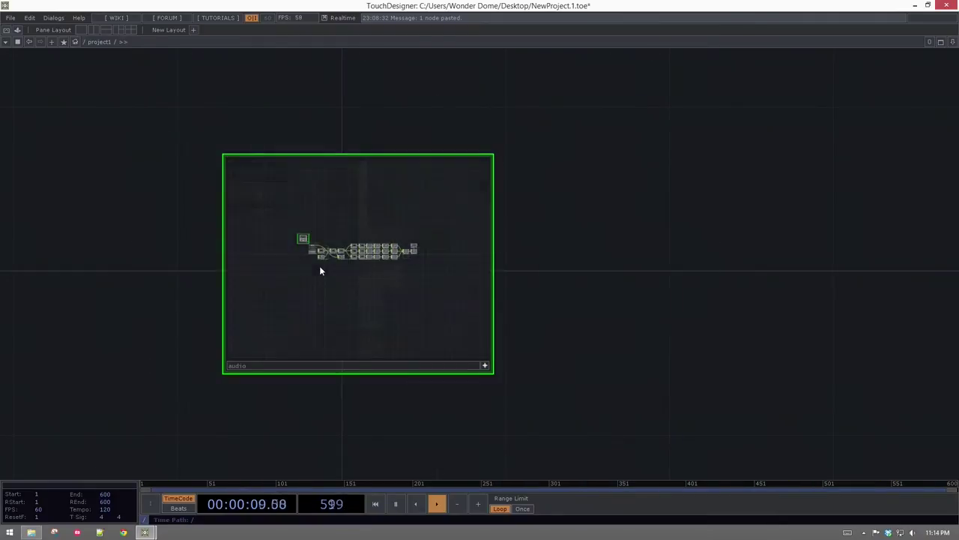
{"action": "scroll", "coordinate": [237, 195], "scroll_direction": "up", "scroll_amount": 2}
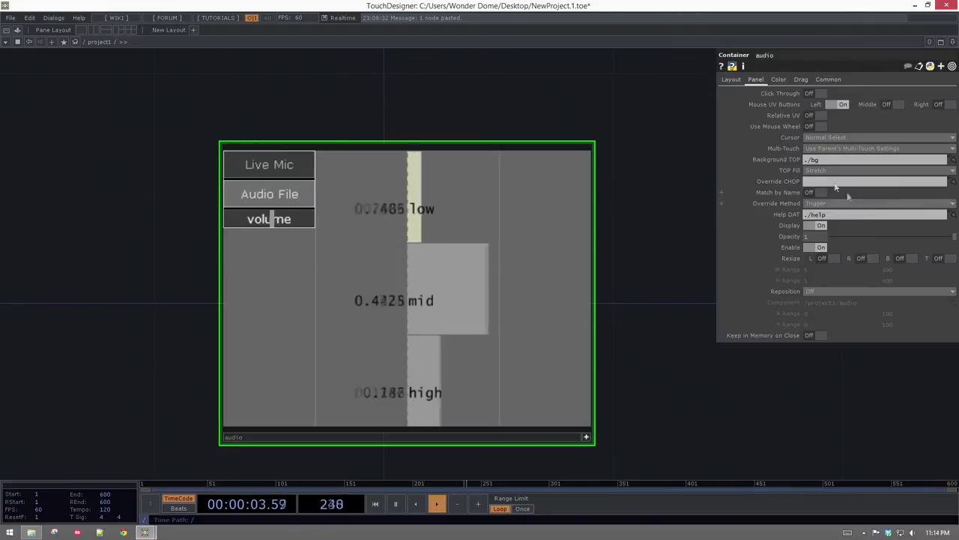
{"action": "left_click", "coordinate": [730, 80]}
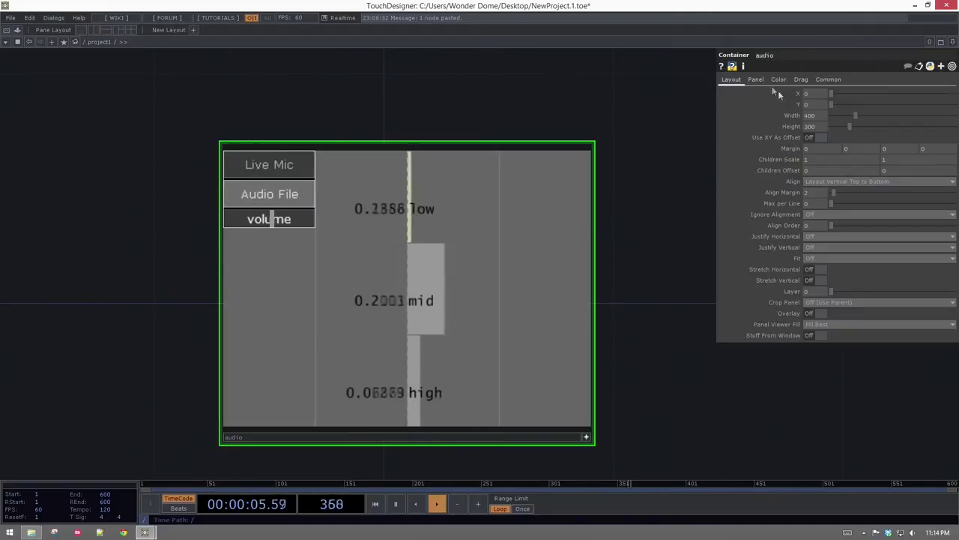
{"action": "left_click", "coordinate": [836, 181]}
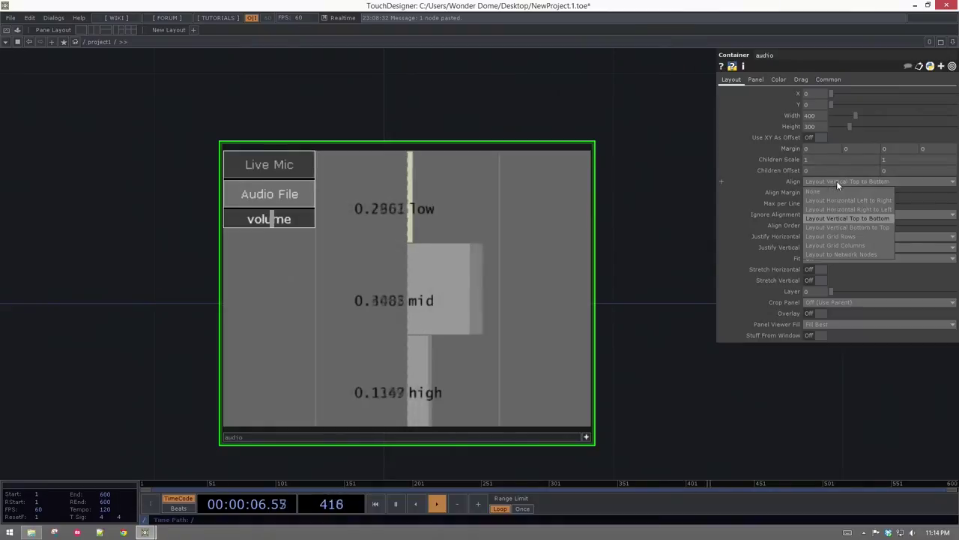
{"action": "left_click", "coordinate": [853, 227]}
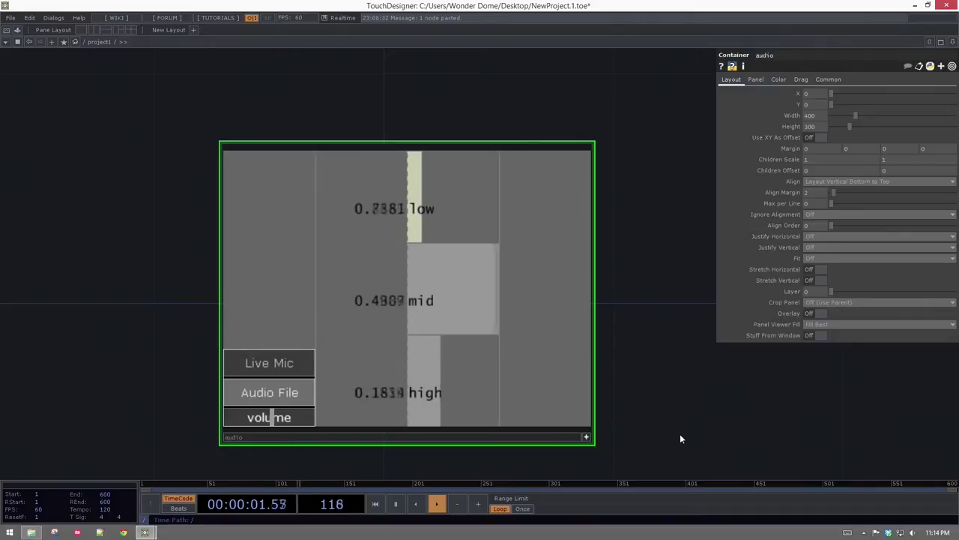
- Try out the Live Mic and Audio File buttons and the volume slider in the audio container's active viewer
{"action": "left_click_drag", "start_coordinate": [680, 438], "coordinate": [538, 345]}
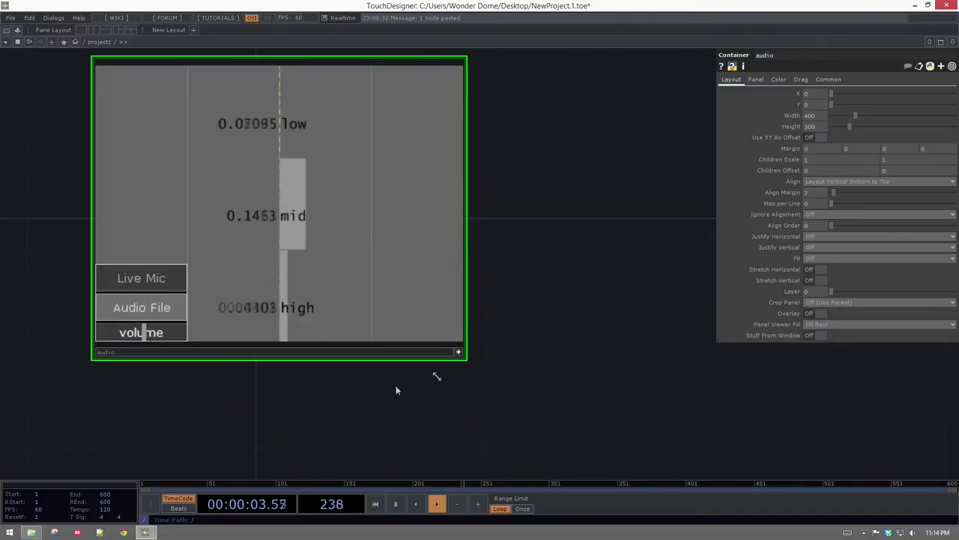
{"action": "scroll", "coordinate": [62, 188], "scroll_direction": "down", "scroll_amount": 3}
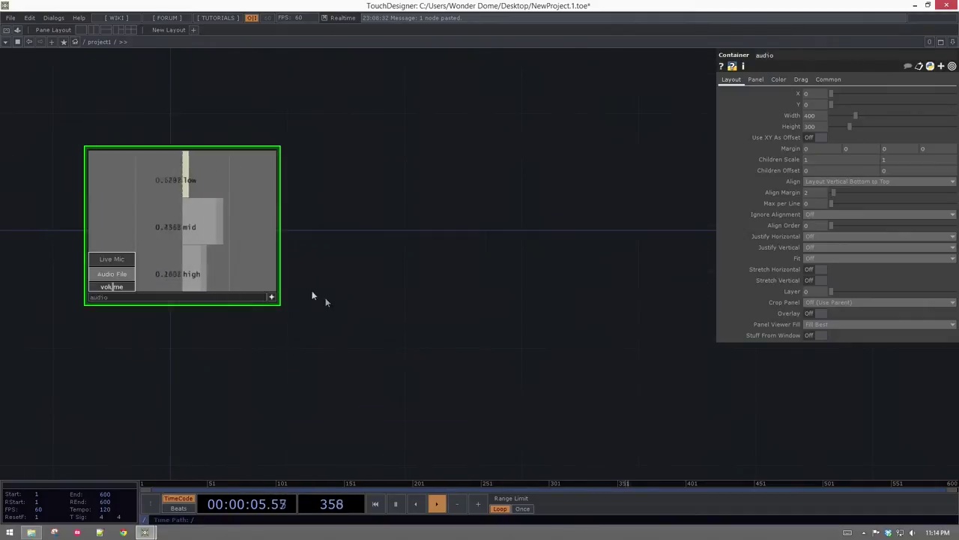
{"action": "scroll", "coordinate": [272, 300], "scroll_direction": "up", "scroll_amount": 3}
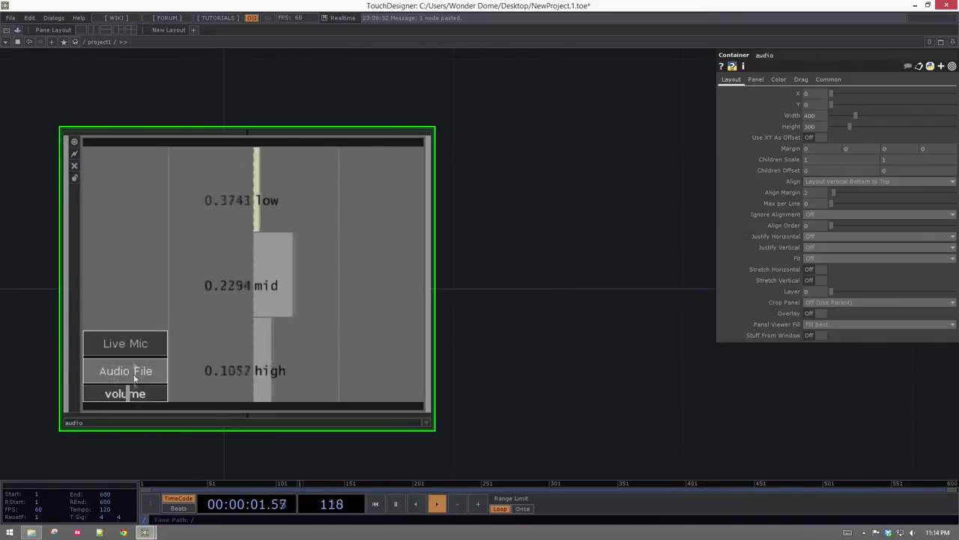
{"action": "left_click", "coordinate": [431, 425]}
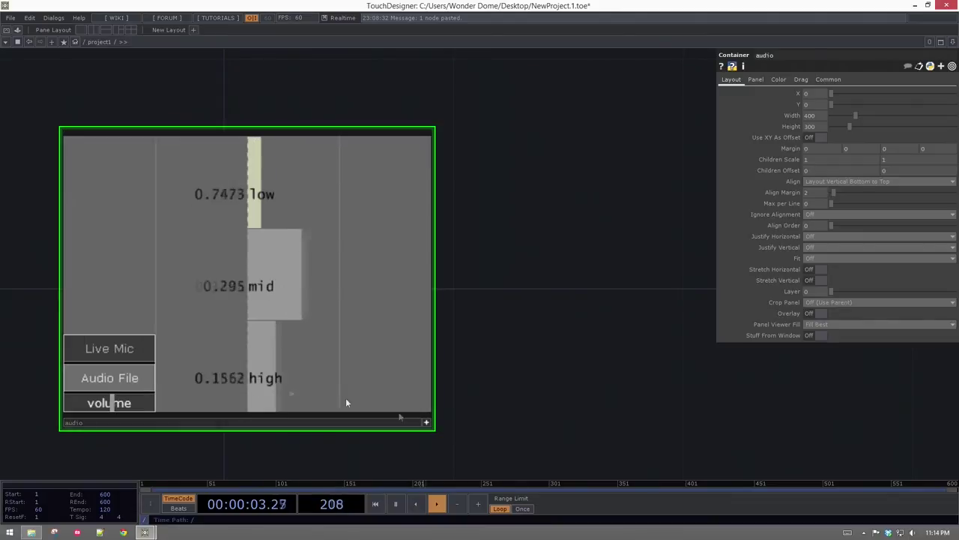
{"action": "left_click", "coordinate": [108, 346]}
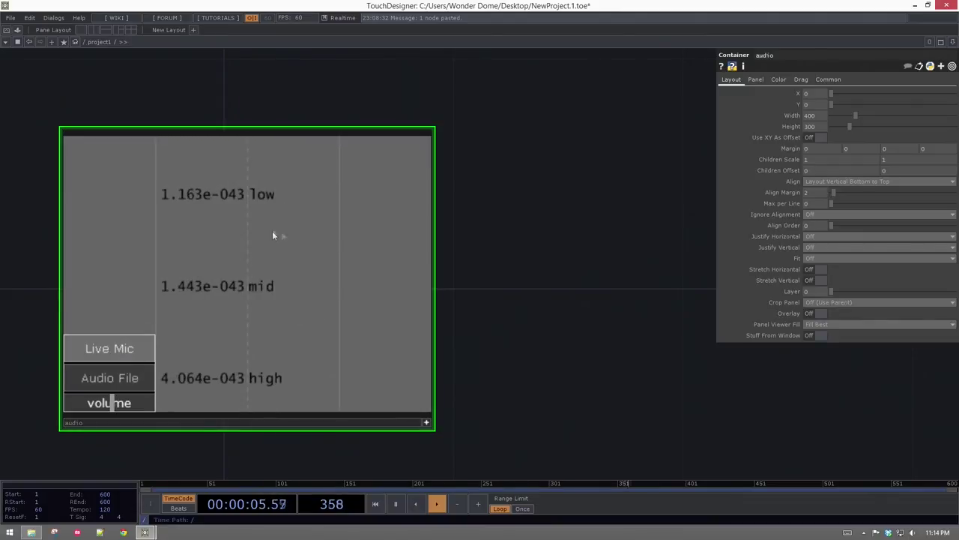
{"action": "left_click", "coordinate": [130, 383]}
{"action": "left_click_drag", "start_coordinate": [116, 405], "coordinate": [177, 413]}
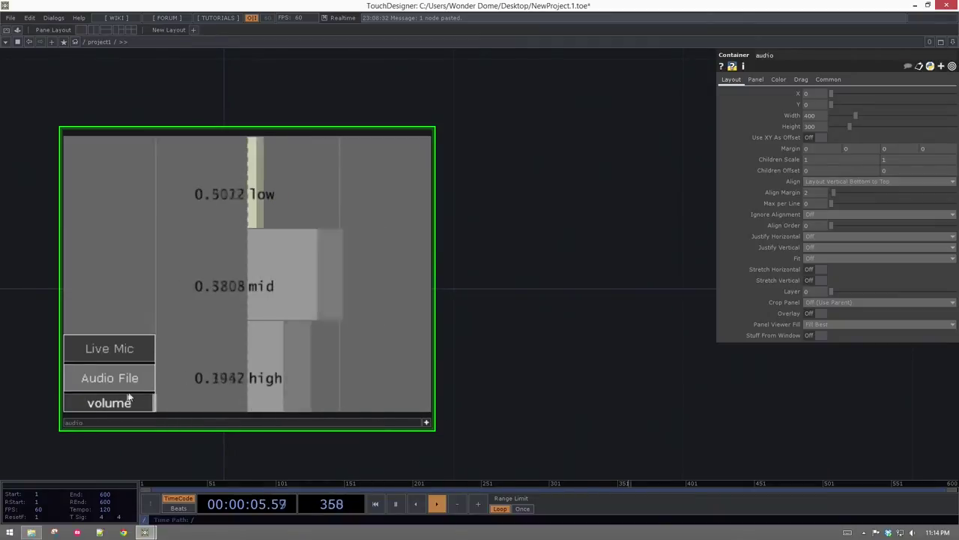
{"action": "left_click_drag", "start_coordinate": [135, 405], "coordinate": [109, 405]}
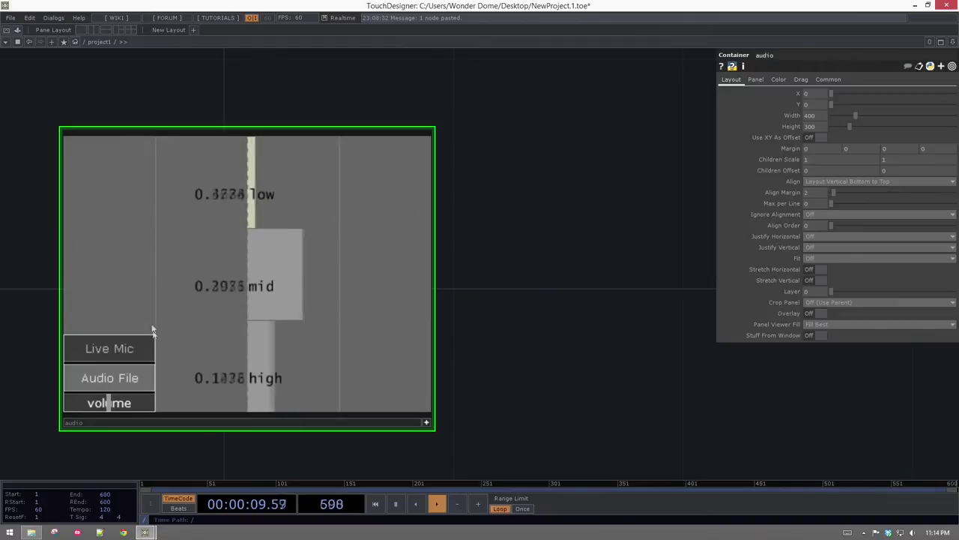
{"action": "left_click", "coordinate": [425, 422]}
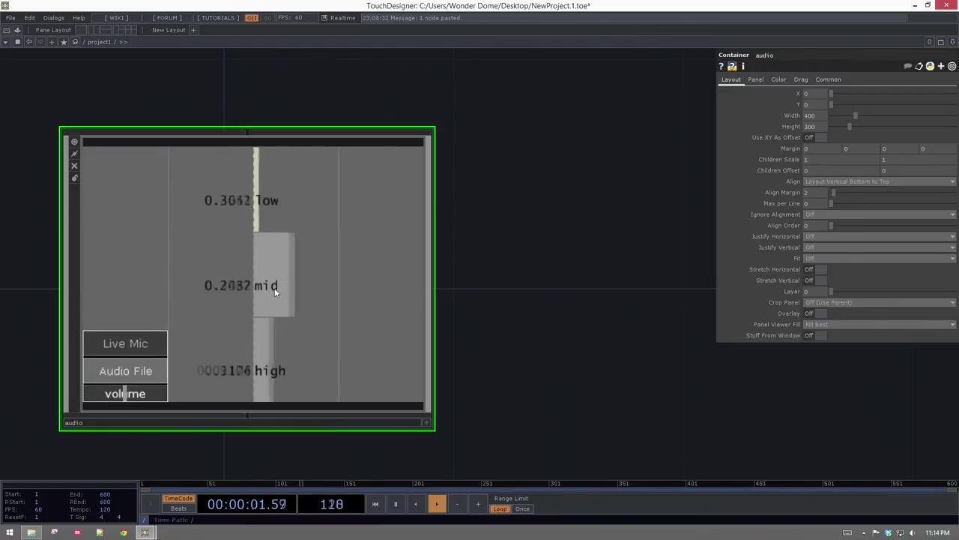
- Enter the audio network and select audiofilein1 to show its parameters
{"action": "scroll", "coordinate": [235, 315], "scroll_direction": "up", "scroll_amount": 4}
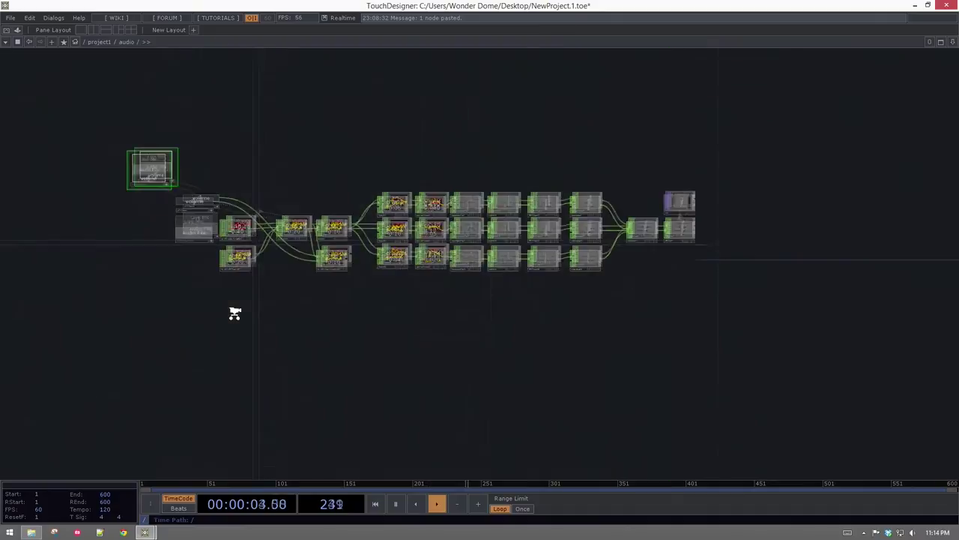
{"action": "scroll", "coordinate": [195, 304], "scroll_direction": "up", "scroll_amount": 5}
{"action": "left_click_drag", "start_coordinate": [245, 262], "coordinate": [410, 322]}
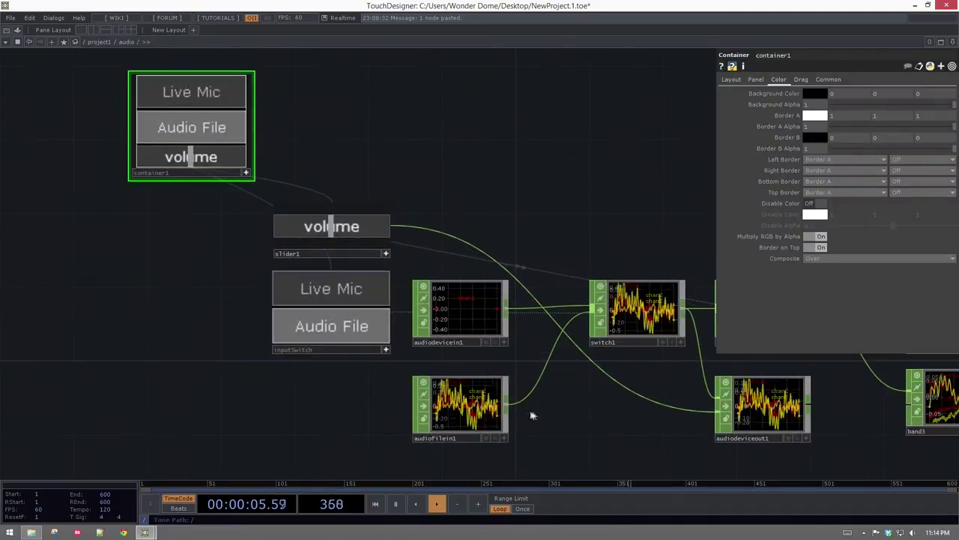
{"action": "left_click", "coordinate": [499, 412]}
{"action": "left_click_drag", "start_coordinate": [463, 204], "coordinate": [568, 273]}
- Reposition container1's node above and to the left of slider1
{"action": "left_click_drag", "start_coordinate": [282, 242], "coordinate": [414, 238]}
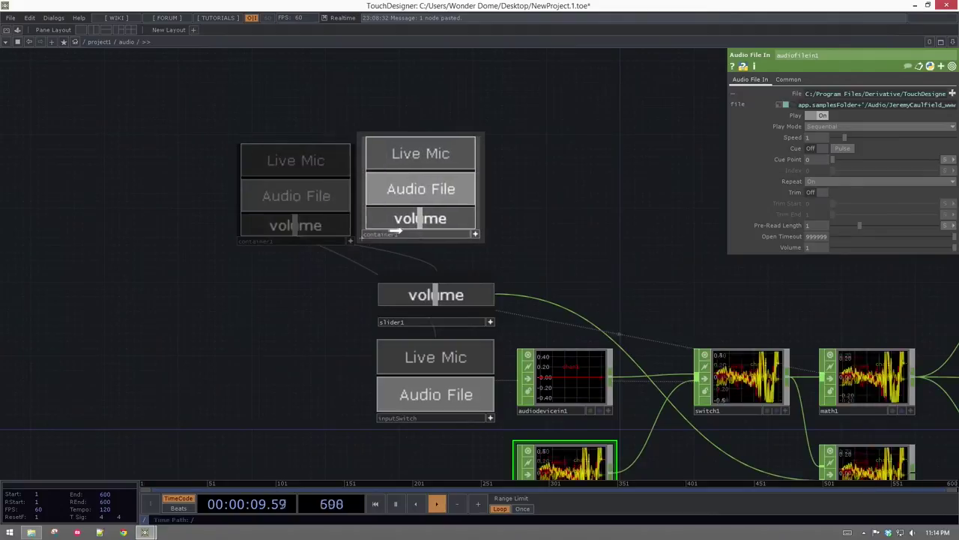
{"action": "left_click_drag", "start_coordinate": [562, 172], "coordinate": [555, 96]}
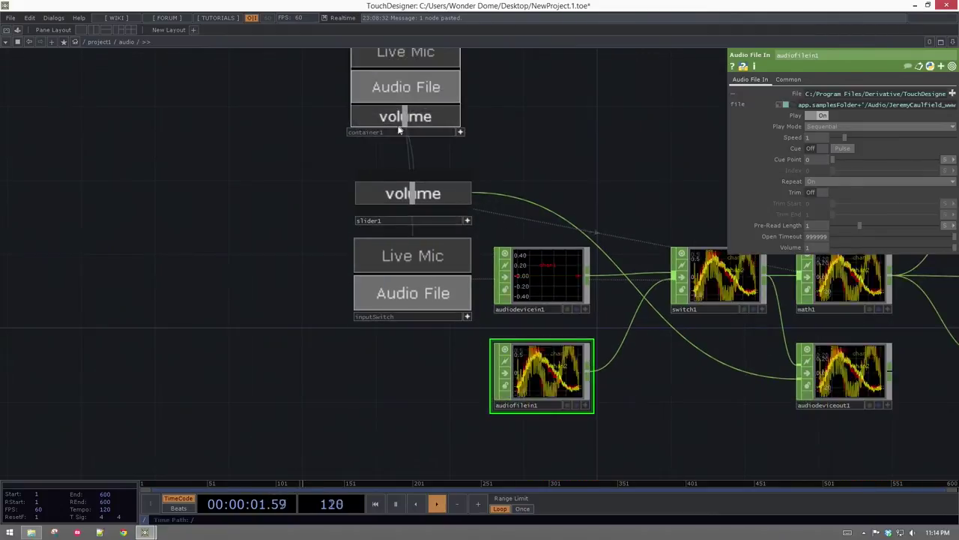
{"action": "left_click_drag", "start_coordinate": [396, 130], "coordinate": [403, 132]}
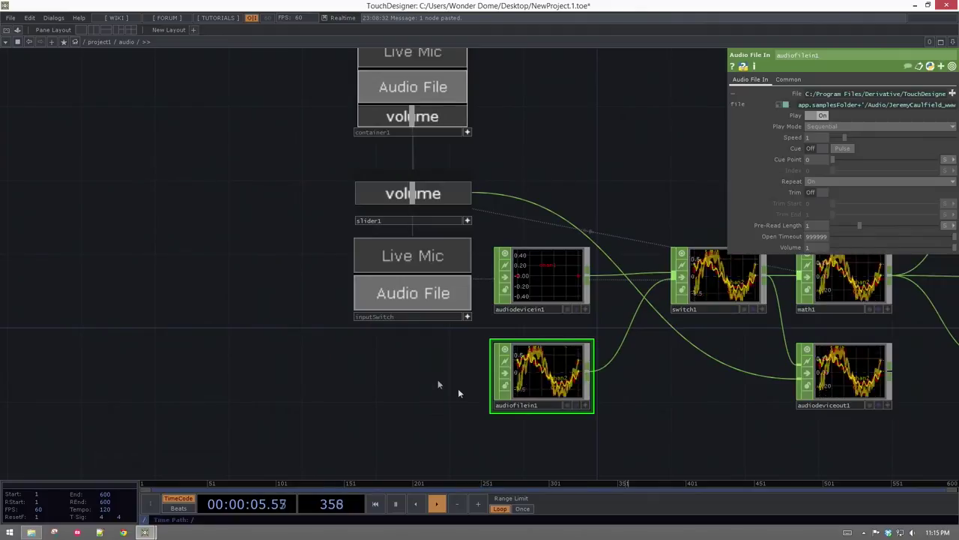
{"action": "left_click_drag", "start_coordinate": [379, 132], "coordinate": [225, 132]}
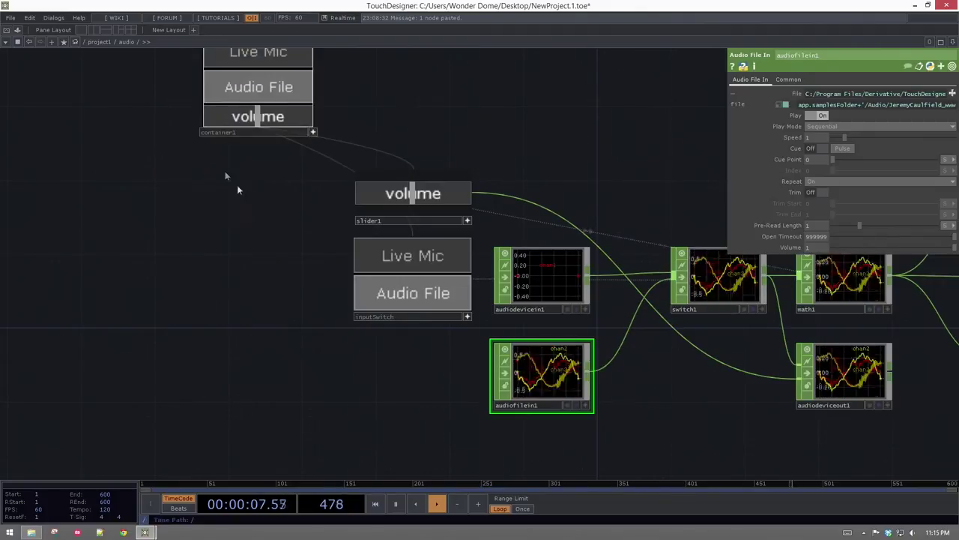
- Duplicate the inputSwitch container within the audio network
{"action": "left_click_drag", "start_coordinate": [318, 300], "coordinate": [320, 320]}
{"action": "left_click_drag", "start_coordinate": [364, 408], "coordinate": [431, 315]}
{"action": "key", "text": "Tab"}
{"action": "left_click", "coordinate": [252, 252]}
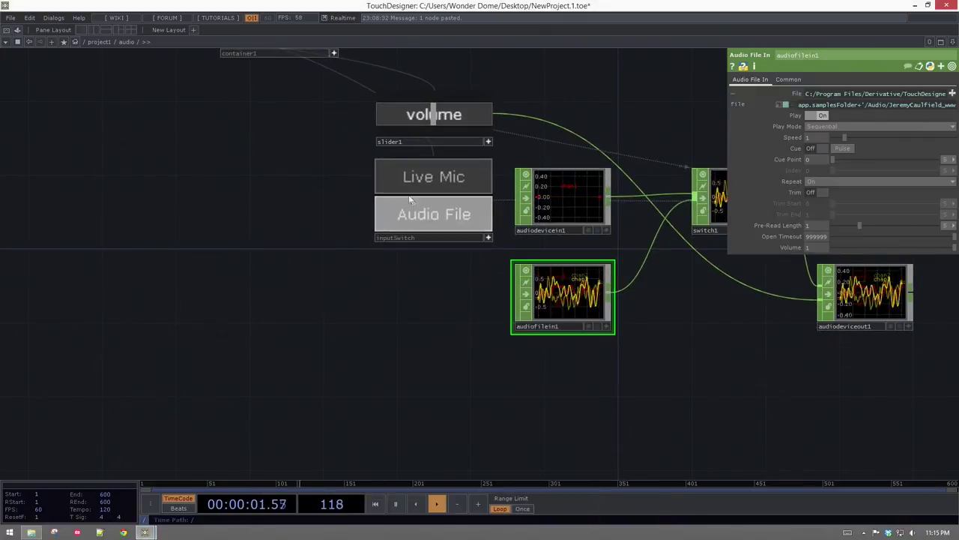
{"action": "right_click_drag", "start_coordinate": [414, 281], "coordinate": [344, 220]}
{"action": "key", "text": "ctrl+c"}
{"action": "key", "text": "ctrl+v"}
{"action": "left_click_drag", "start_coordinate": [369, 296], "coordinate": [425, 321]}
- Enter the copied switch container inputSwitch1 and delete button2 from it
{"action": "key", "text": "i"}
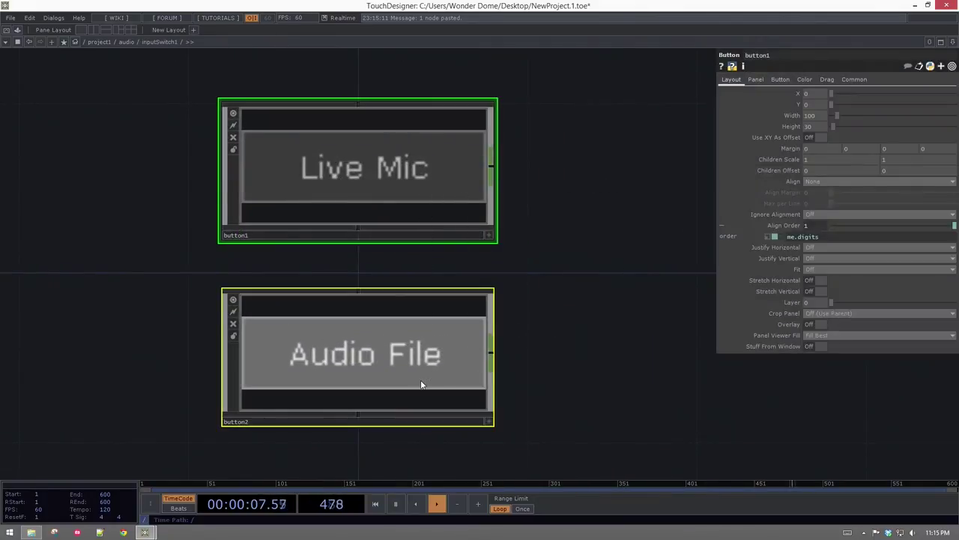
{"action": "right_click_drag", "start_coordinate": [585, 175], "coordinate": [528, 355]}
{"action": "left_click", "coordinate": [421, 424]}
{"action": "key", "text": "Delete"}
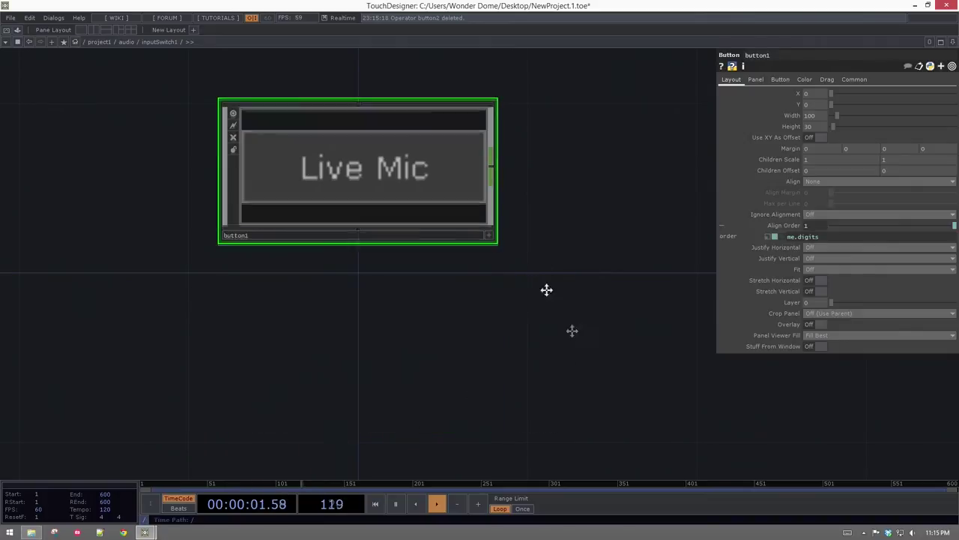
- Clear the label text of the bg Text node inside the copied container's button1
{"action": "key", "text": "i"}
{"action": "key", "text": "p"}
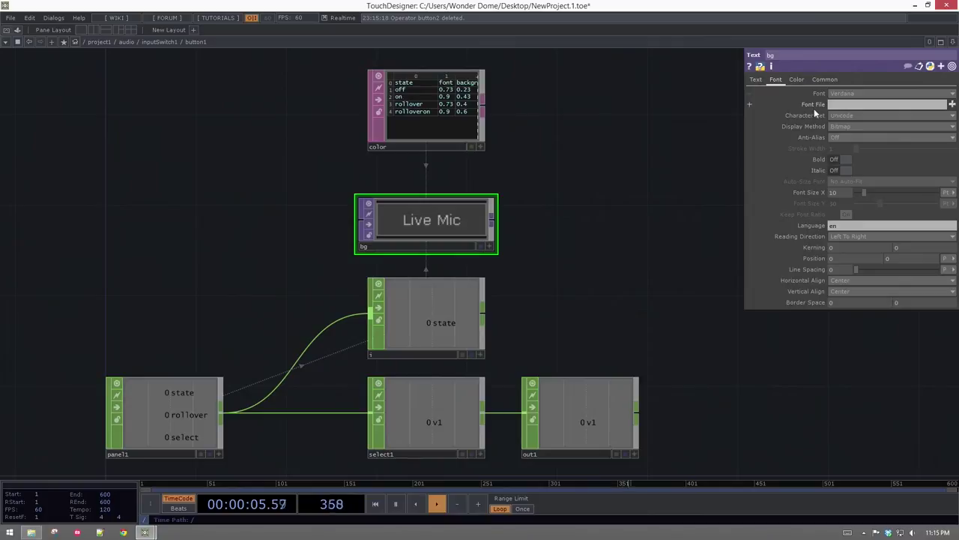
{"action": "left_click", "coordinate": [756, 80]}
{"action": "left_click", "coordinate": [843, 138]}
{"action": "type", "text": "Adc"}
{"action": "key", "text": "BackSpace"}
{"action": "key", "text": "BackSpace"}
{"action": "key", "text": "BackSpace"}
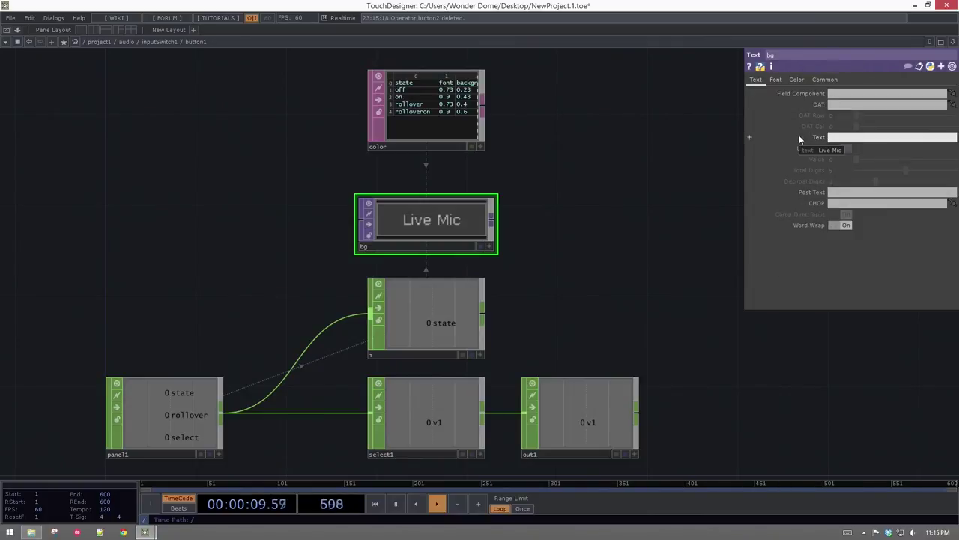
{"action": "left_click", "coordinate": [566, 264]}
{"action": "scroll", "coordinate": [518, 283], "scroll_direction": "down", "scroll_amount": 10}
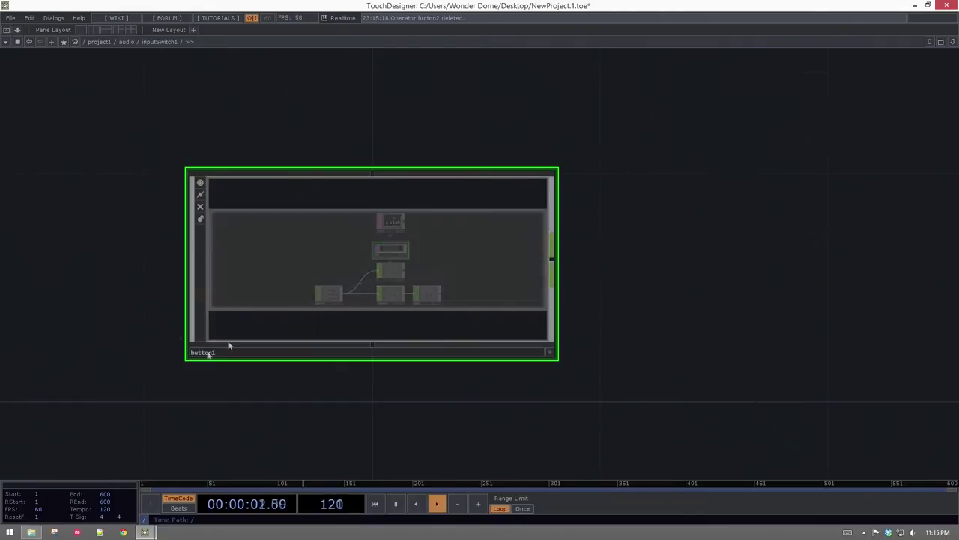
- Add a Table DAT beside button1 inside the inputSwitch1 container
{"action": "left_click_drag", "start_coordinate": [275, 299], "coordinate": [368, 295]}
{"action": "key", "text": "Tab"}
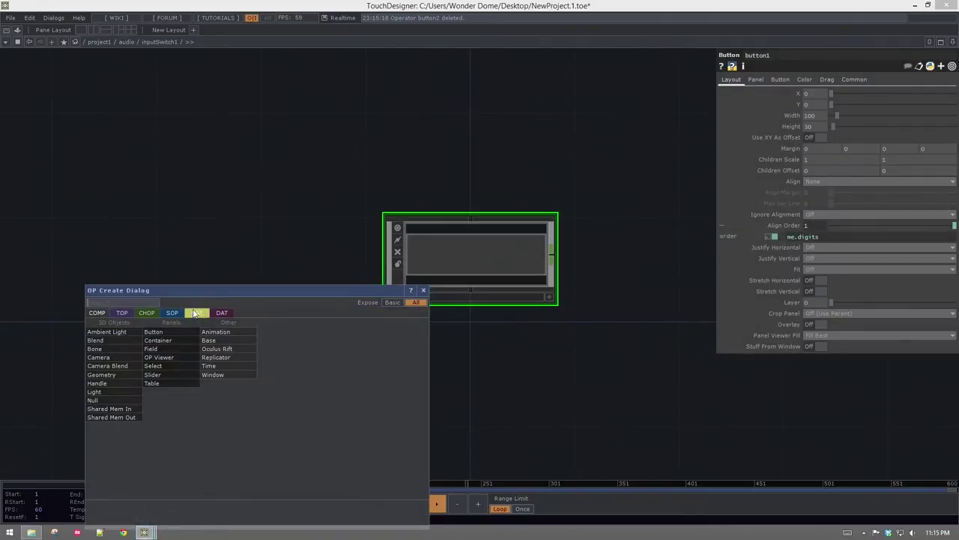
{"action": "left_click", "coordinate": [222, 313]}
{"action": "type", "text": "tab"}
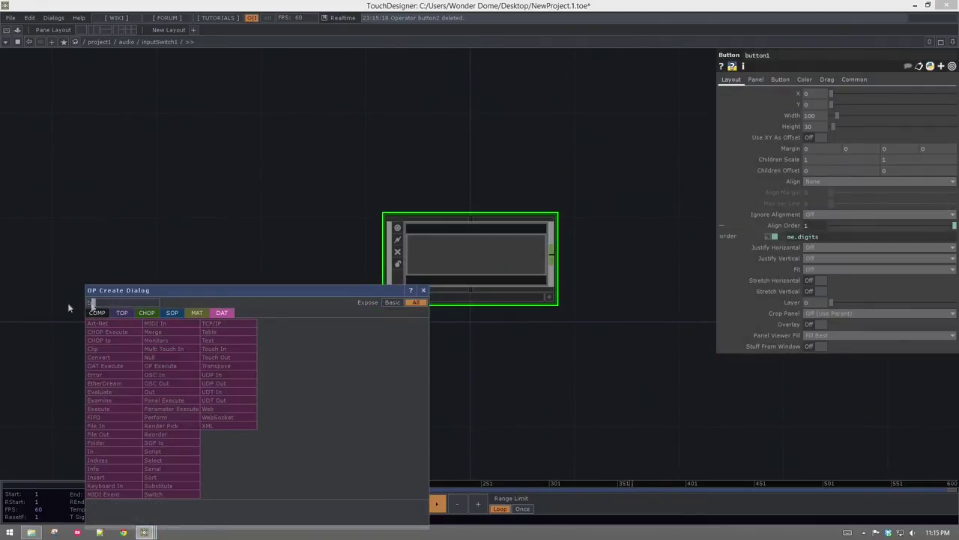
{"action": "left_click", "coordinate": [248, 332]}
{"action": "left_click", "coordinate": [239, 281]}
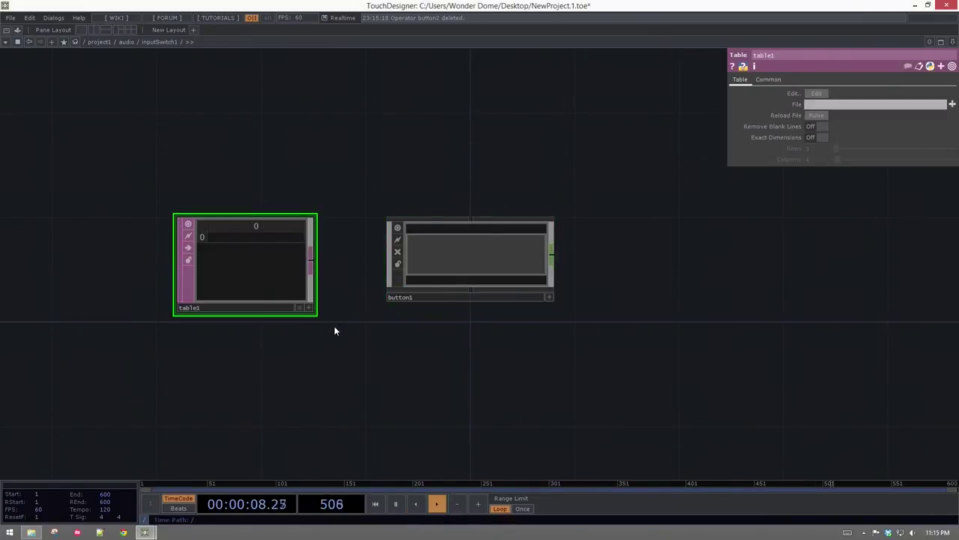
- Turn on exact dimensions for table1 and size it to 3 rows and 2 columns
{"action": "left_click", "coordinate": [792, 139]}
{"action": "left_click", "coordinate": [823, 137]}
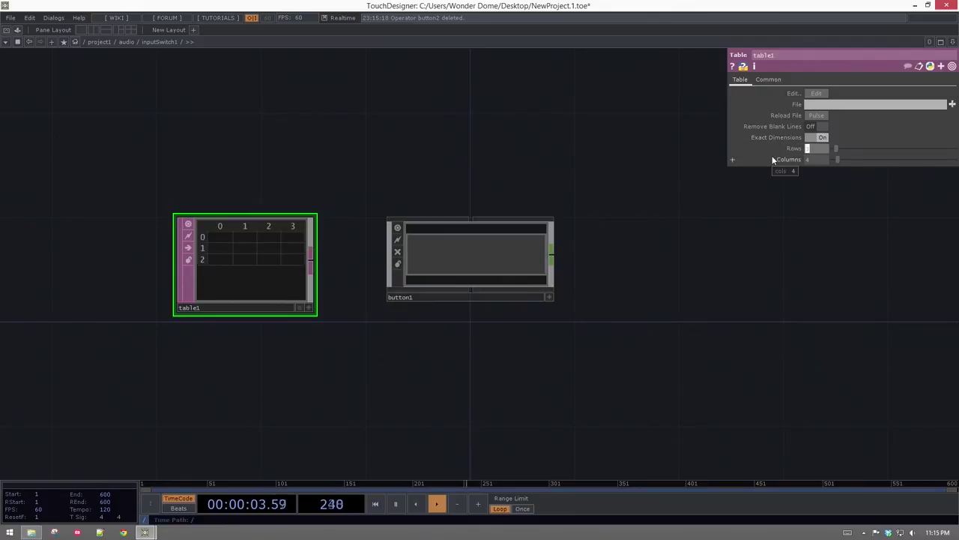
{"action": "type", "text": "3"}
{"action": "left_click", "coordinate": [805, 225]}
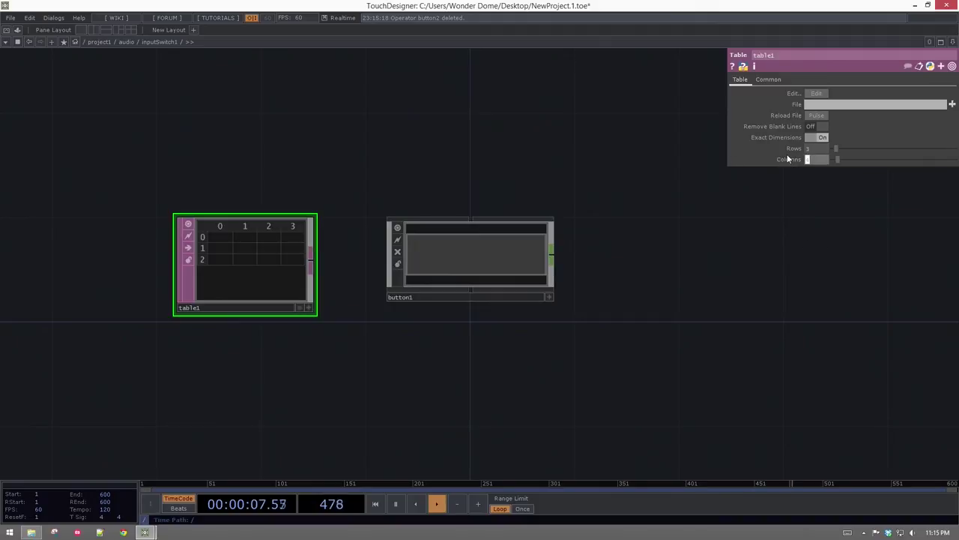
{"action": "key", "text": "a"}
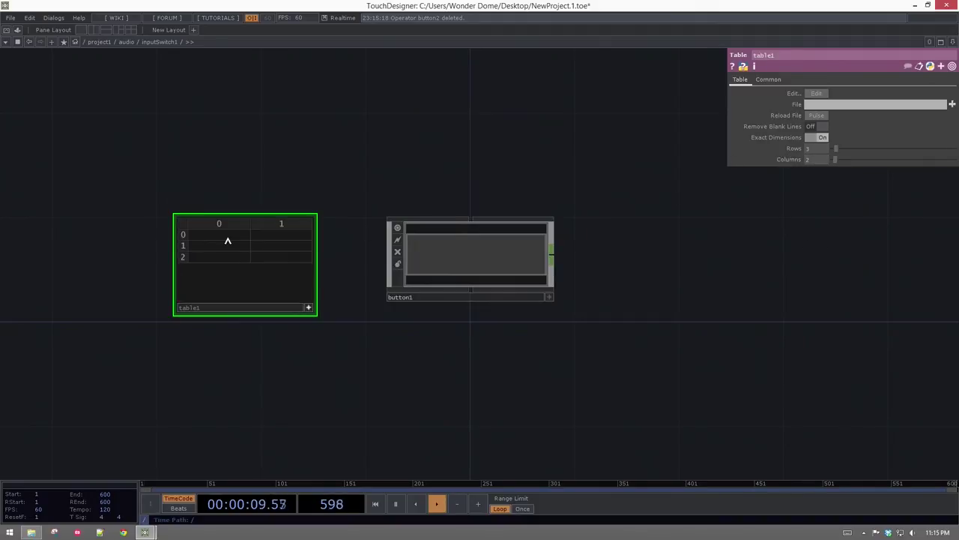
- Enter the headers AudioFile and Path in table1's first row
{"action": "left_click", "coordinate": [228, 239]}
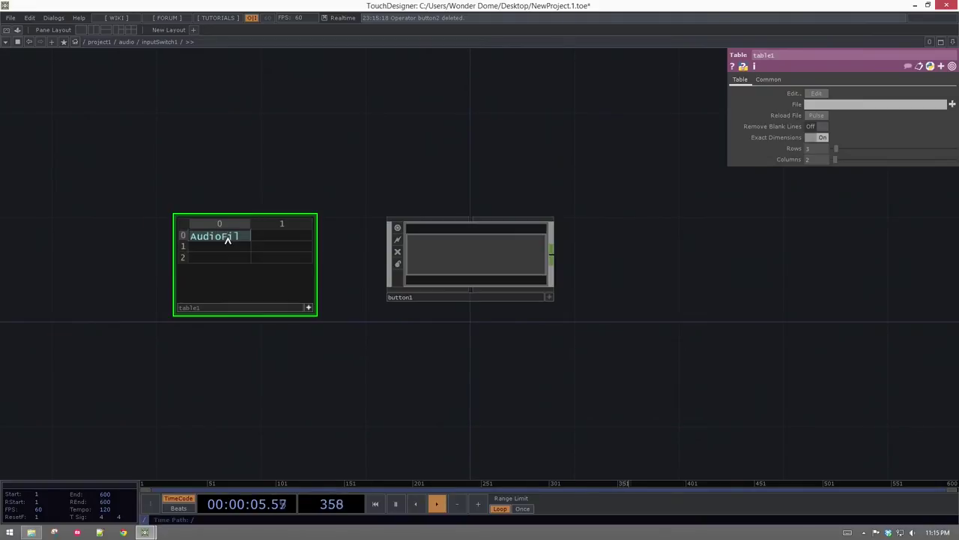
{"action": "key", "text": "Tab"}
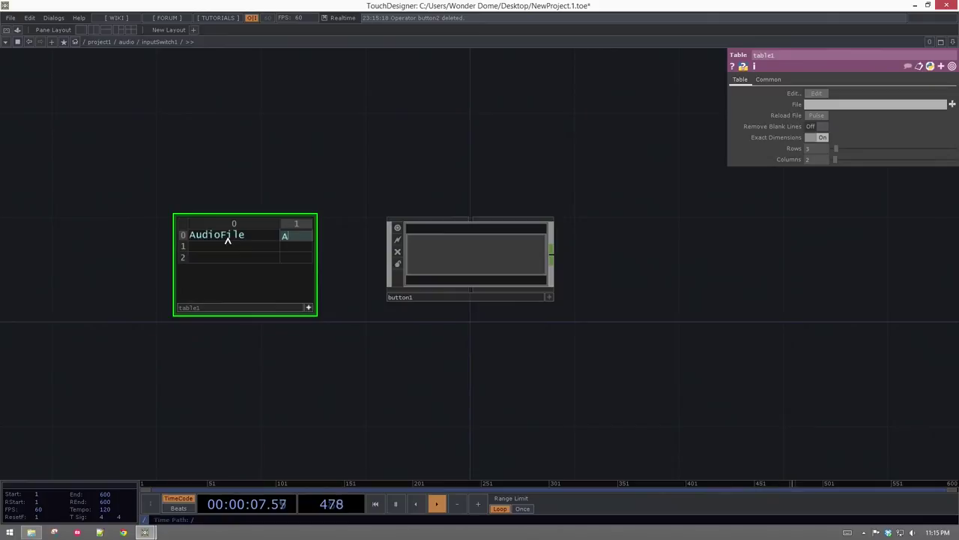
{"action": "type", "text": "Path"}
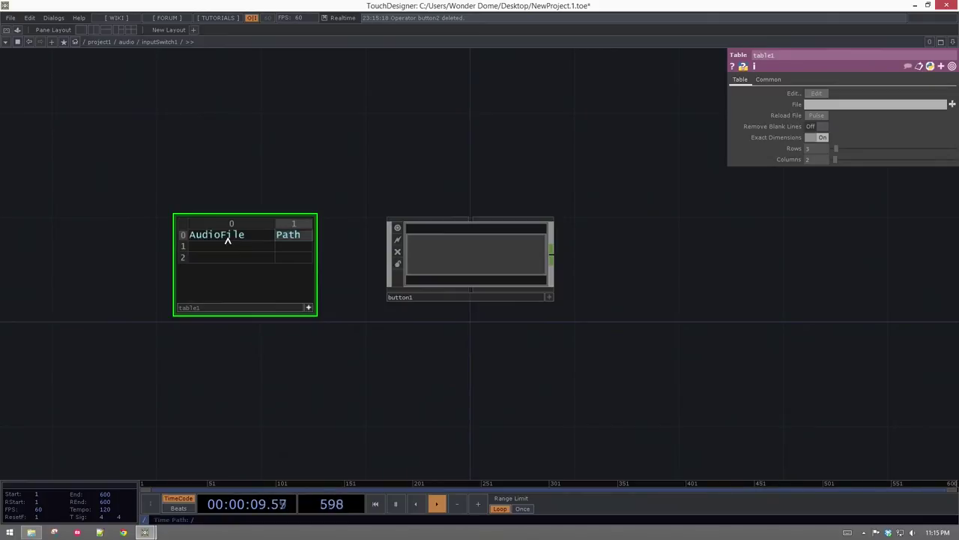
- Rename table1's two column headers to the lowercase names file and path
{"action": "double_click", "coordinate": [233, 237]}
{"action": "type", "text": "file"}
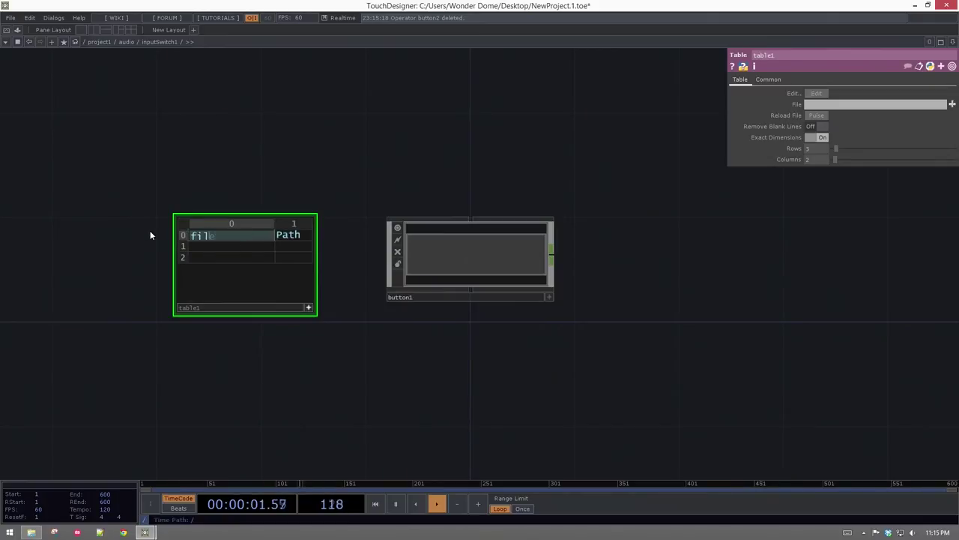
{"action": "key", "text": "Tab"}
{"action": "type", "text": "path"}
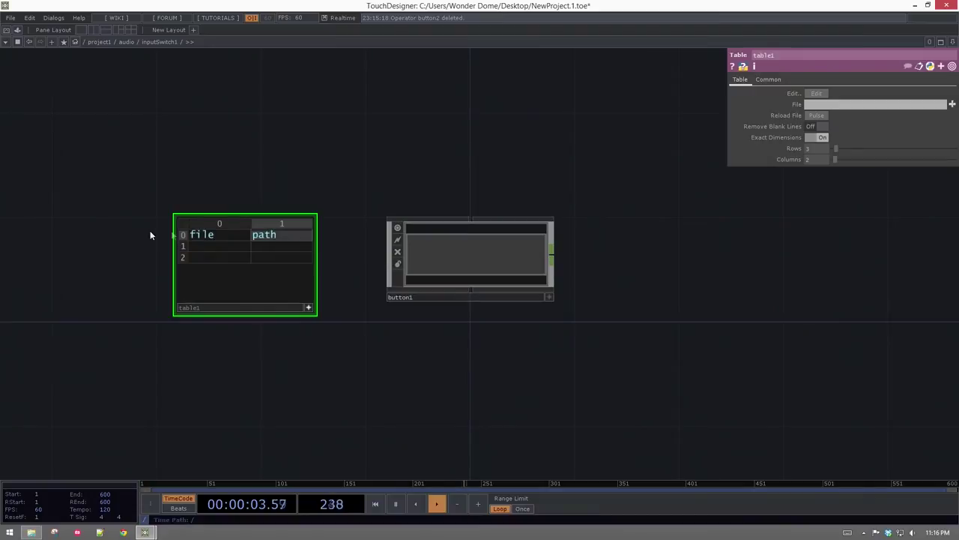
{"action": "key", "text": "Return"}
{"action": "left_click", "coordinate": [308, 308]}
- Split the workspace into two side-by-side network panes and set table1 to 3 rows
{"action": "left_click", "coordinate": [92, 31]}
{"action": "left_click_drag", "start_coordinate": [462, 149], "coordinate": [407, 197]}
{"action": "left_click_drag", "start_coordinate": [325, 311], "coordinate": [261, 316]}
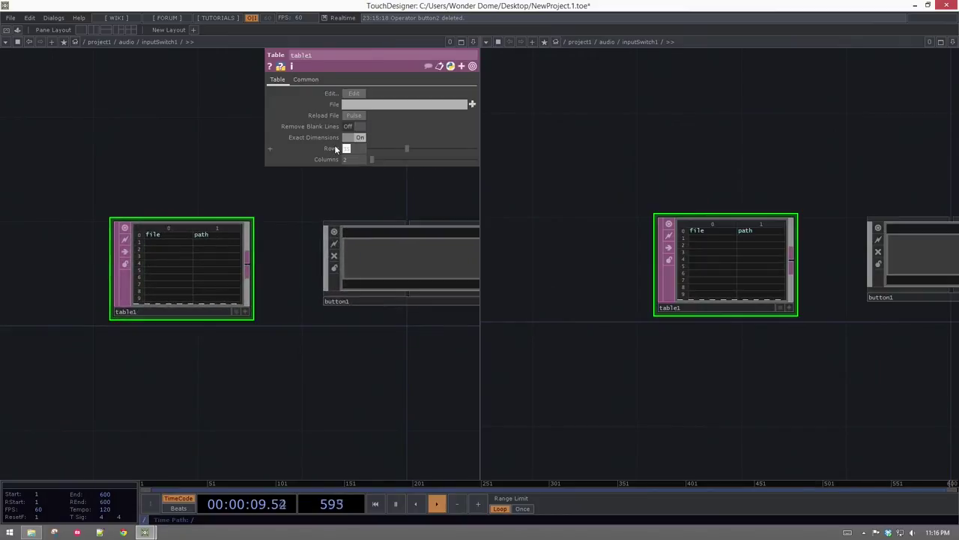
{"action": "key", "text": "Return"}
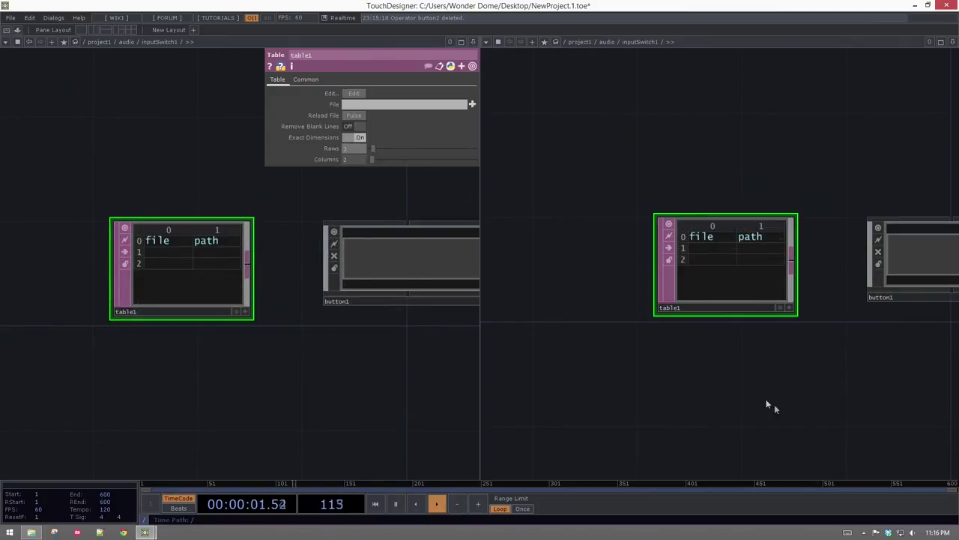
- Enter button1 in the second pane and assign table1 as the DAT source of its bg Text node
{"action": "left_click_drag", "start_coordinate": [809, 404], "coordinate": [671, 408]}
{"action": "key", "text": "i"}
{"action": "left_click_drag", "start_coordinate": [831, 228], "coordinate": [672, 258]}
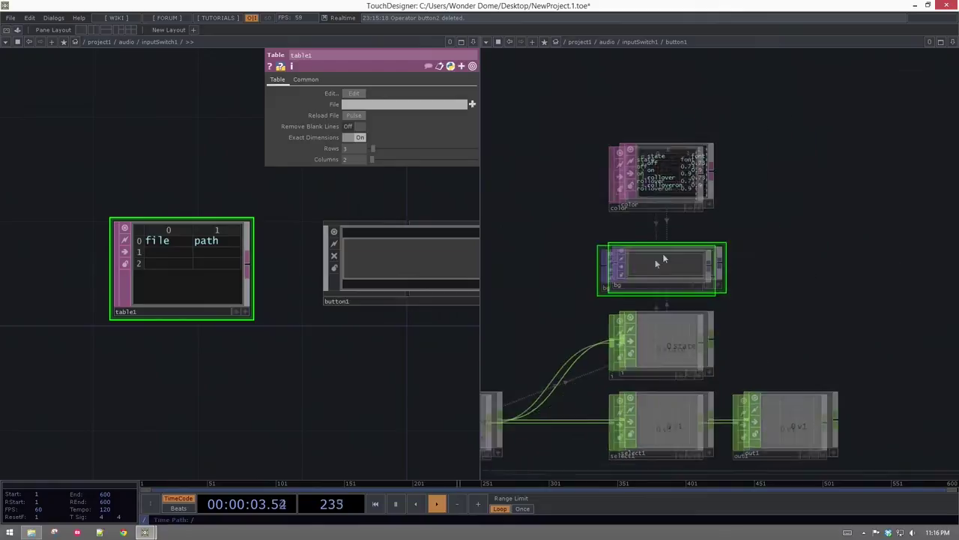
{"action": "key", "text": "p"}
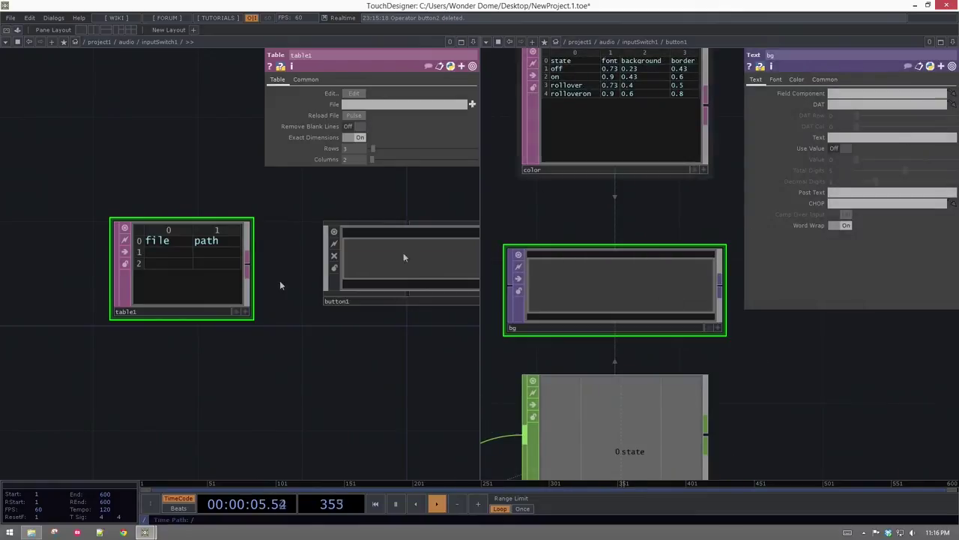
{"action": "left_click_drag", "start_coordinate": [178, 279], "coordinate": [740, 197]}
{"action": "left_click_drag", "start_coordinate": [829, 94], "coordinate": [832, 104]}
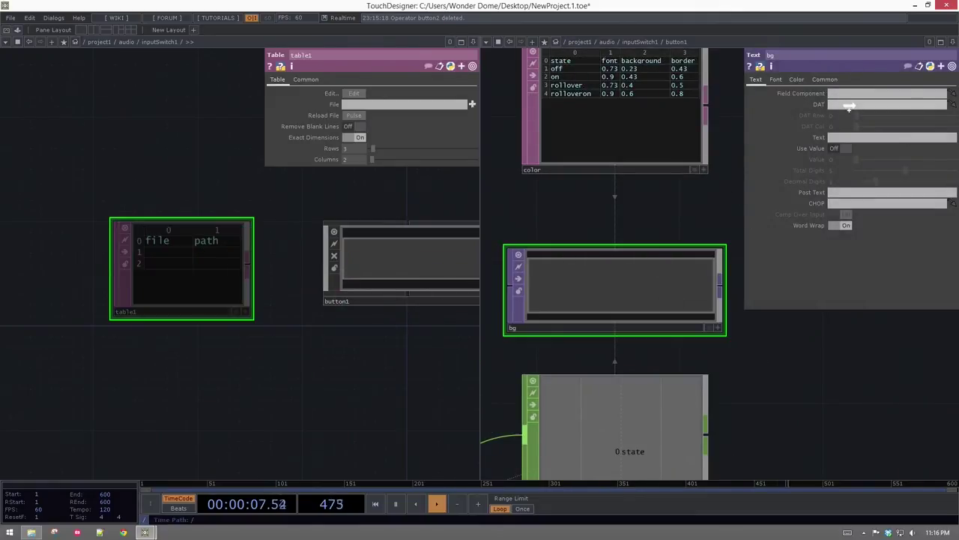
- Set bg's DAT Row to the expression me.parent().digits and go back up to the inputSwitch1 network
{"action": "left_click", "coordinate": [814, 115]}
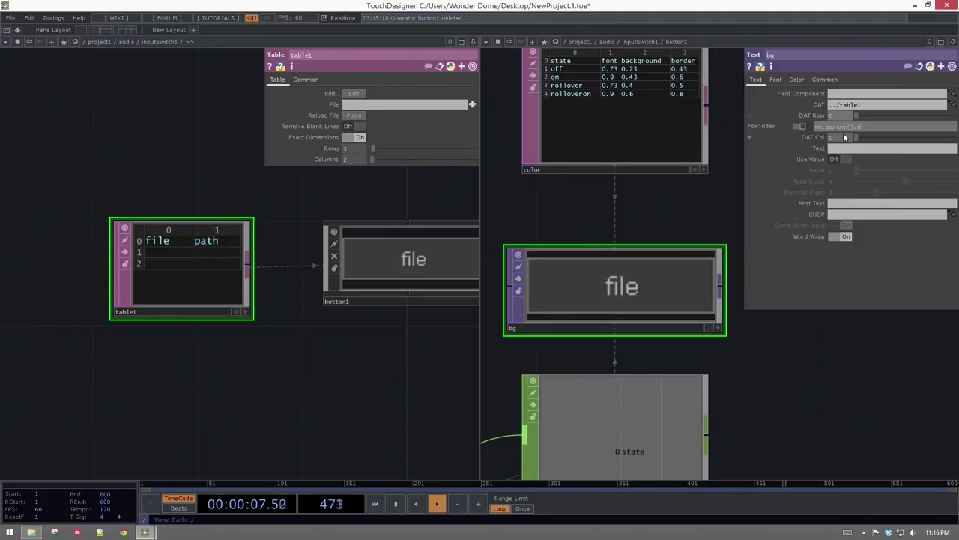
{"action": "key", "text": "Return"}
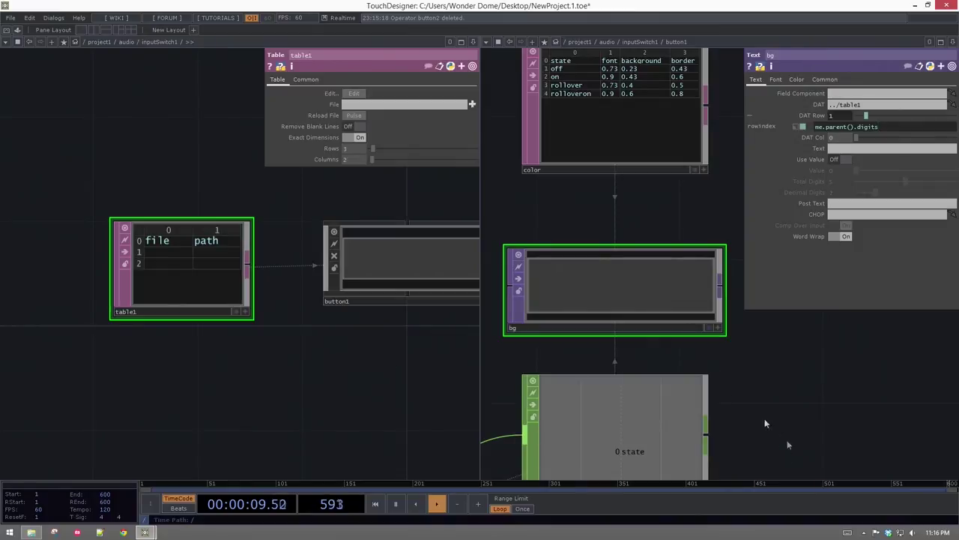
{"action": "scroll", "coordinate": [802, 371], "scroll_direction": "down", "scroll_amount": 8}
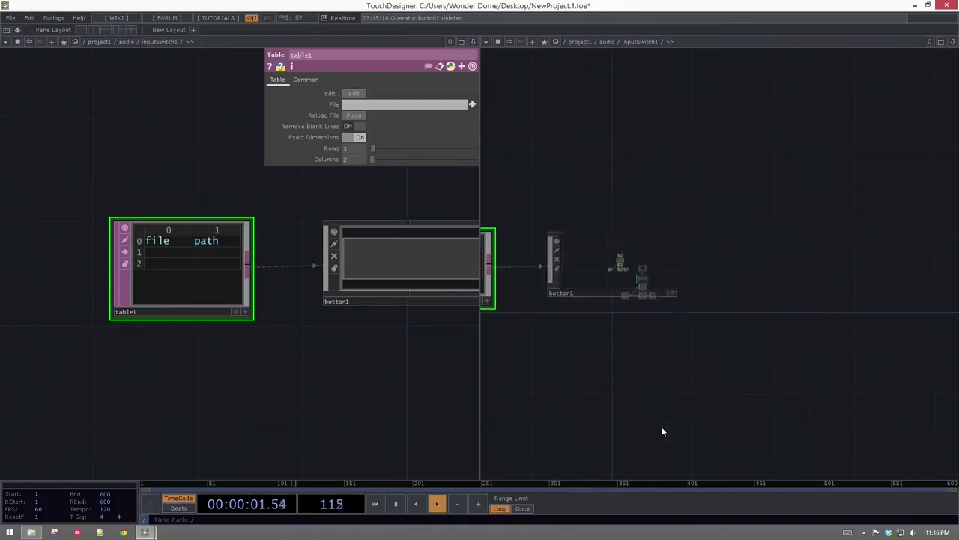
- Set button1 as its own Clone master in its common parameters
{"action": "left_click", "coordinate": [640, 269]}
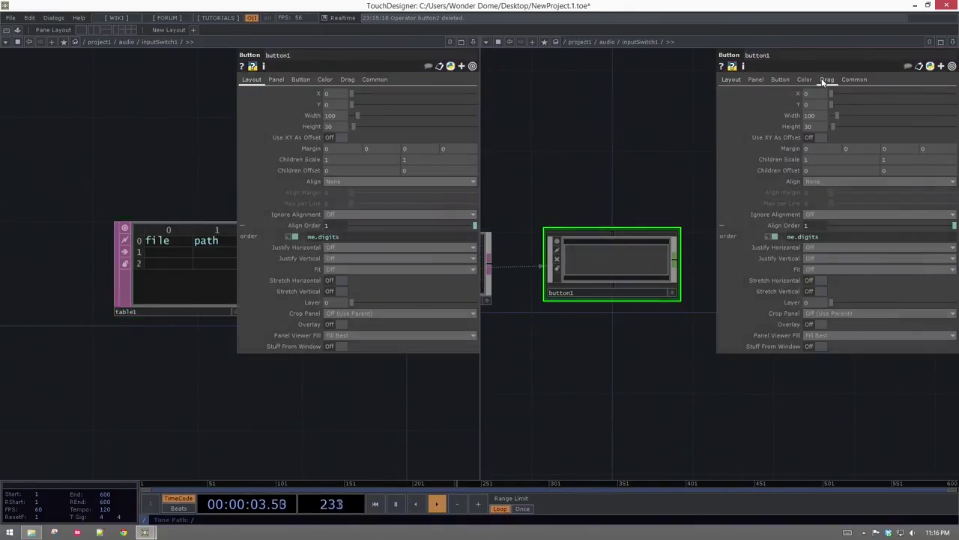
{"action": "left_click", "coordinate": [827, 80]}
{"action": "left_click", "coordinate": [855, 79]}
{"action": "left_click_drag", "start_coordinate": [626, 276], "coordinate": [829, 118]}
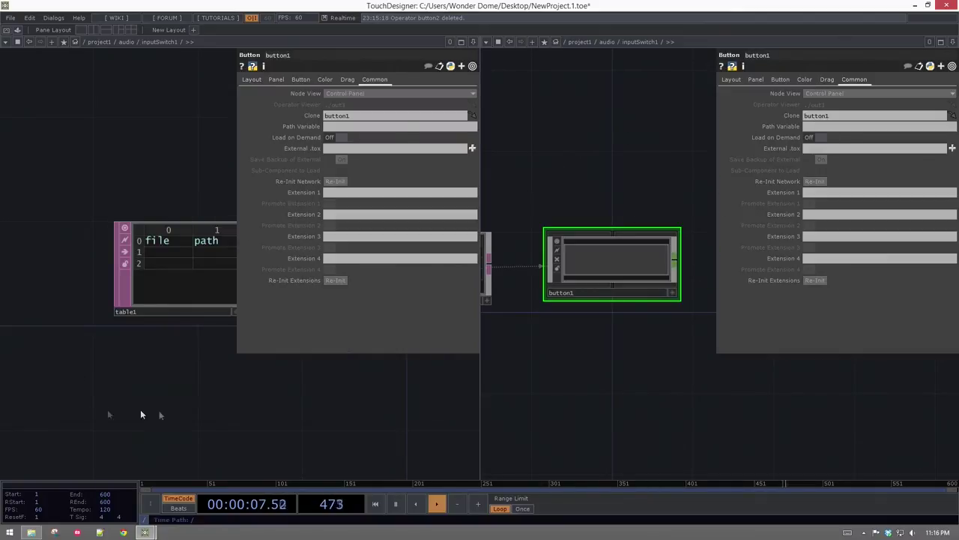
- Paste a copy of button1 directly below it and return the workspace to a single network pane
{"action": "left_click_drag", "start_coordinate": [142, 415], "coordinate": [110, 409]}
{"action": "right_click_drag", "start_coordinate": [575, 183], "coordinate": [627, 307]}
{"action": "key", "text": "ctrl+v"}
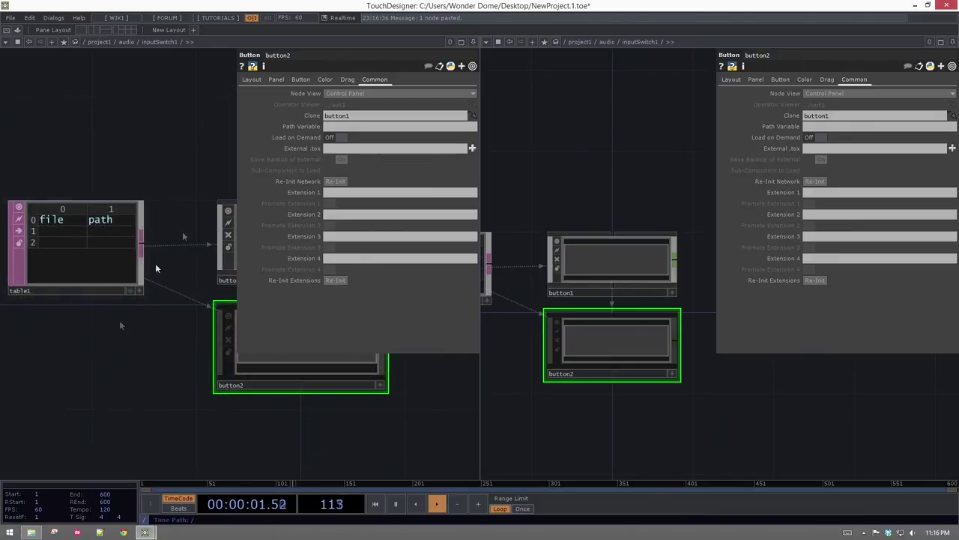
{"action": "left_click", "coordinate": [953, 42]}
{"action": "left_click", "coordinate": [862, 114]}
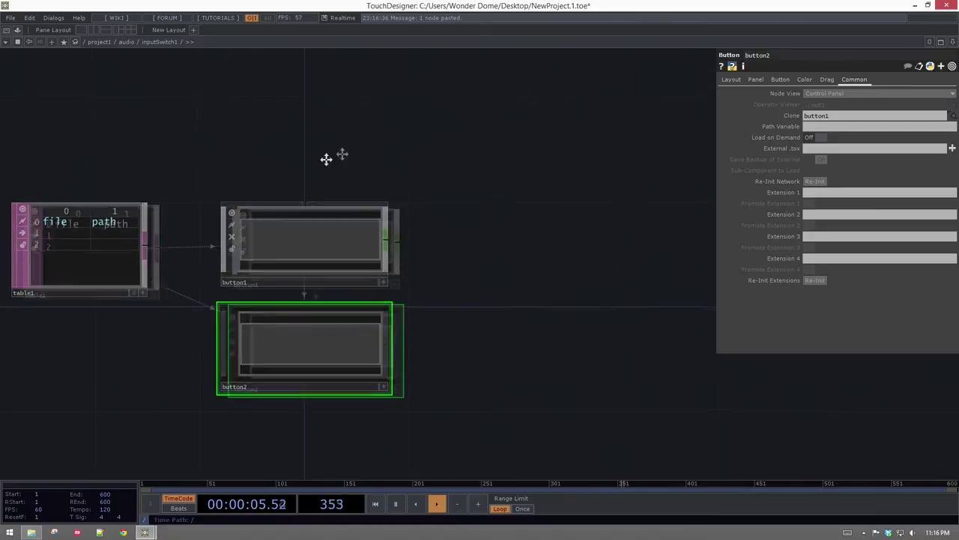
{"action": "left_click_drag", "start_coordinate": [326, 159], "coordinate": [429, 154]}
{"action": "scroll", "coordinate": [357, 241], "scroll_direction": "up", "scroll_amount": 4}
{"action": "left_click_drag", "start_coordinate": [157, 261], "coordinate": [187, 260]}
{"action": "left_click_drag", "start_coordinate": [255, 115], "coordinate": [320, 116]}
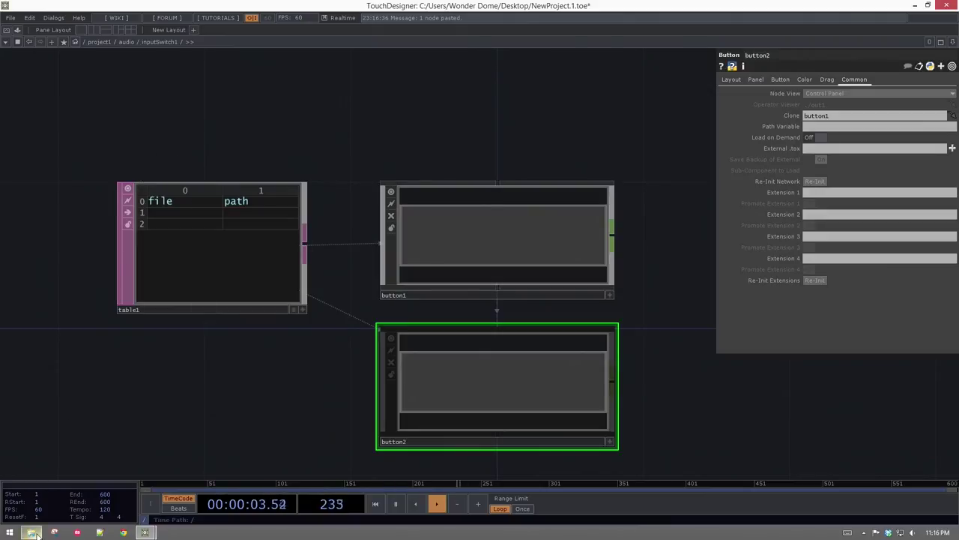
- Bring the All About That Bass mp3 from the Audio Analysis folder into the network and place its audio nodes clear of the buttons
{"action": "mouse_move", "coordinate": [34, 534]}
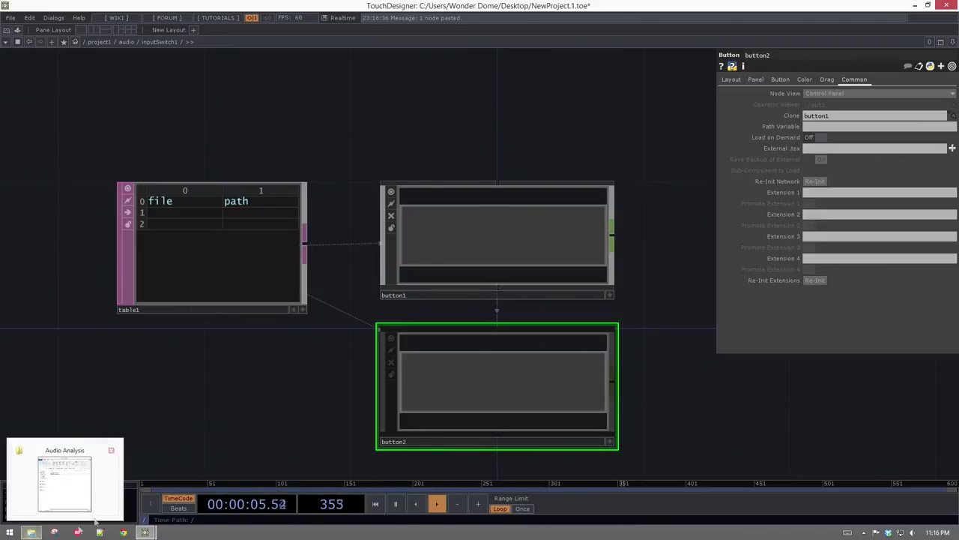
{"action": "left_click", "coordinate": [105, 495]}
{"action": "left_click_drag", "start_coordinate": [679, 226], "coordinate": [178, 411]}
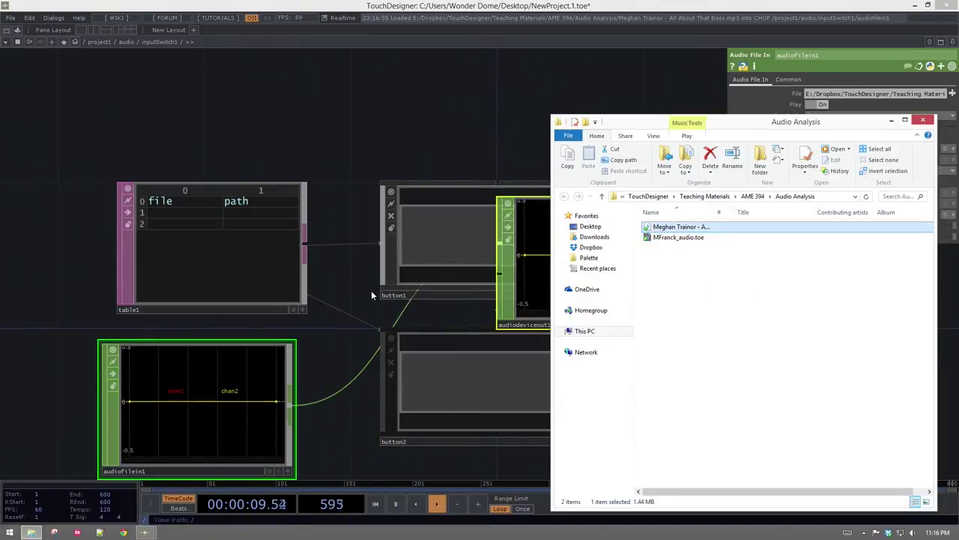
{"action": "left_click", "coordinate": [364, 145]}
{"action": "scroll", "coordinate": [364, 146], "scroll_direction": "down", "scroll_amount": 3}
{"action": "left_click_drag", "start_coordinate": [300, 260], "coordinate": [128, 395]}
{"action": "mouse_move", "coordinate": [484, 202]}
{"action": "left_mouse_down"}
{"action": "mouse_move", "coordinate": [445, 284]}
{"action": "mouse_move", "coordinate": [221, 408]}
{"action": "mouse_move", "coordinate": [231, 411]}
{"action": "left_mouse_up"}
{"action": "mouse_move", "coordinate": [240, 303]}
{"action": "left_mouse_down"}
{"action": "mouse_move", "coordinate": [373, 290]}
{"action": "mouse_move", "coordinate": [428, 270]}
{"action": "left_mouse_up"}
{"action": "scroll", "coordinate": [412, 267], "scroll_direction": "up", "scroll_amount": 2}
{"action": "right_click_drag", "start_coordinate": [347, 253], "coordinate": [407, 373]}
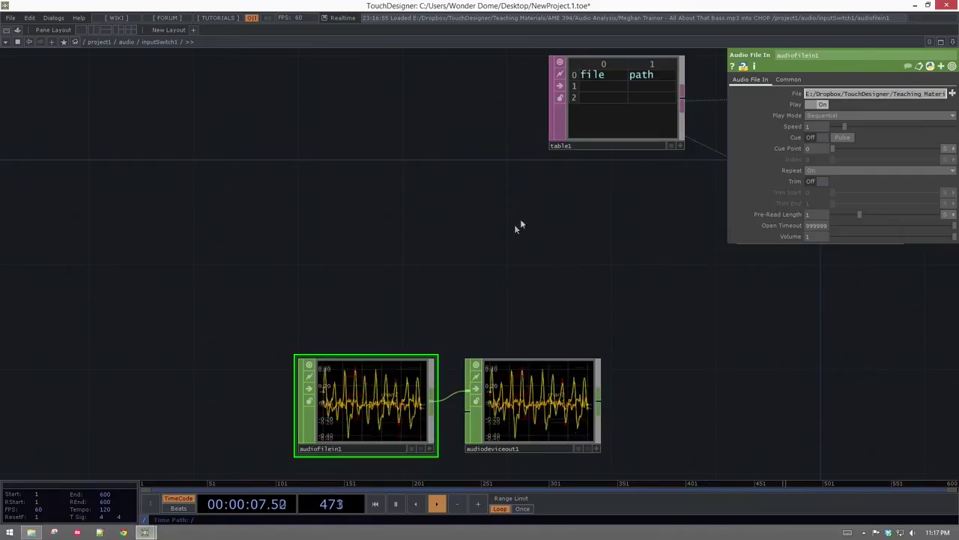
- Paste the audio file's path into row 1 of table1's path column and delete the two temporary audio nodes
{"action": "left_click_drag", "start_coordinate": [518, 224], "coordinate": [501, 255]}
{"action": "left_click", "coordinate": [632, 161]}
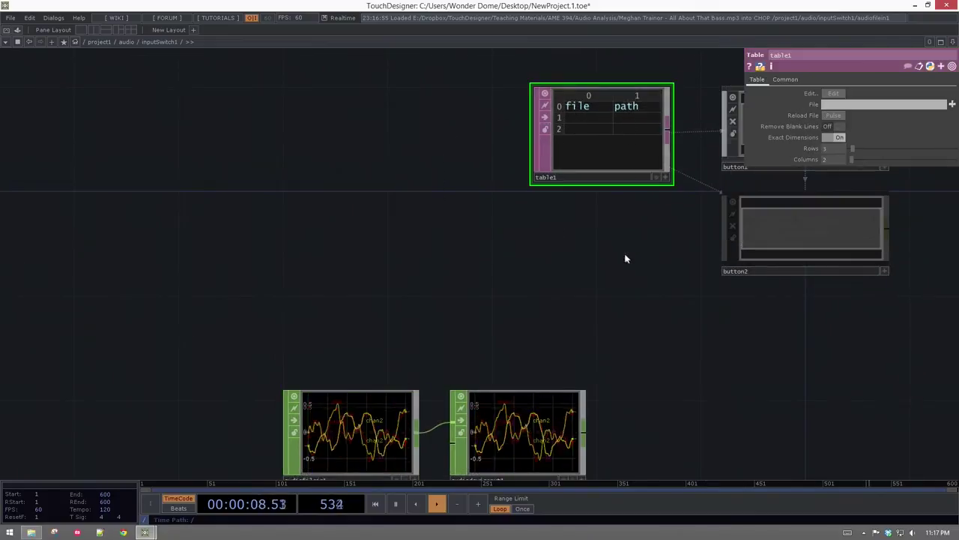
{"action": "left_click", "coordinate": [635, 116]}
{"action": "key", "text": "ctrl+v"}
{"action": "key", "text": "Return"}
{"action": "left_click_drag", "start_coordinate": [351, 289], "coordinate": [496, 435]}
{"action": "key", "text": "Delete"}
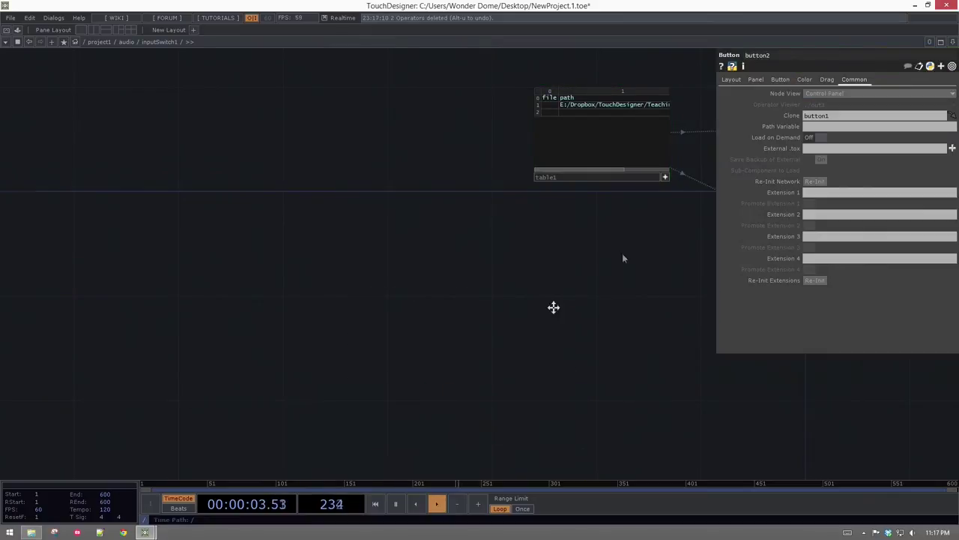
- Enter All About That Bass in row 1 of table1's file column
{"action": "key", "text": "h"}
{"action": "left_click", "coordinate": [374, 259]}
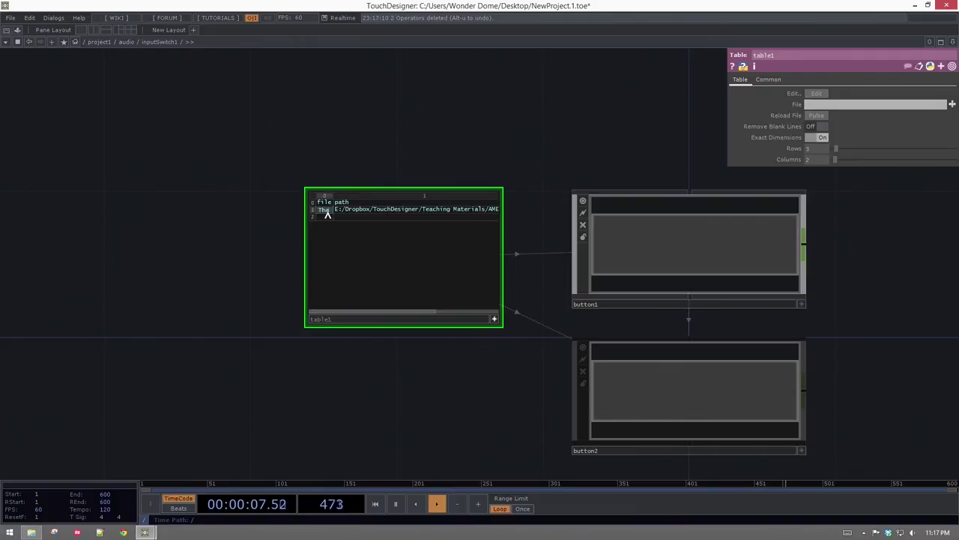
{"action": "key", "text": "Return"}
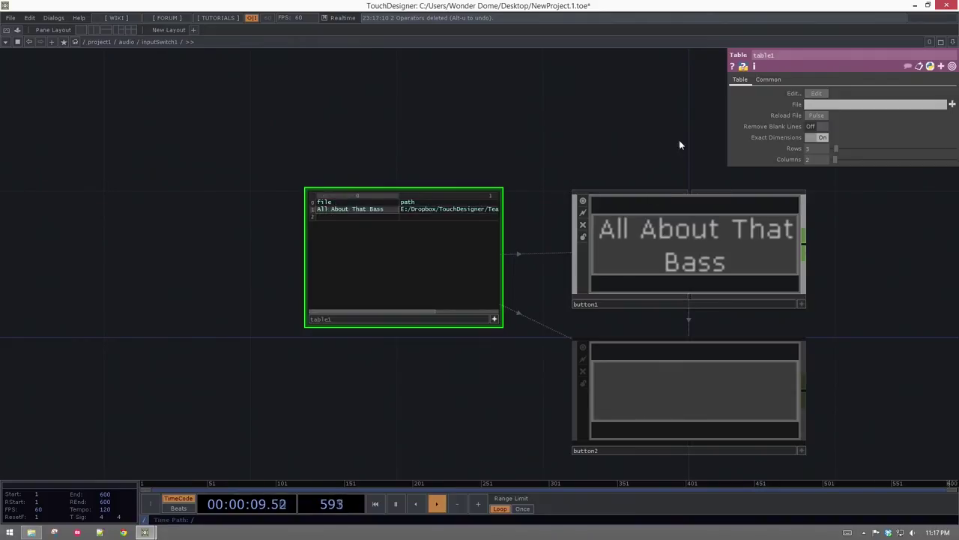
- Bring KADET Lapse.mp3 from the Media folder into the network below table1
{"action": "left_click_drag", "start_coordinate": [385, 416], "coordinate": [302, 317]}
{"action": "scroll", "coordinate": [337, 303], "scroll_direction": "down", "scroll_amount": 5}
{"action": "scroll", "coordinate": [299, 315], "scroll_direction": "up", "scroll_amount": 3}
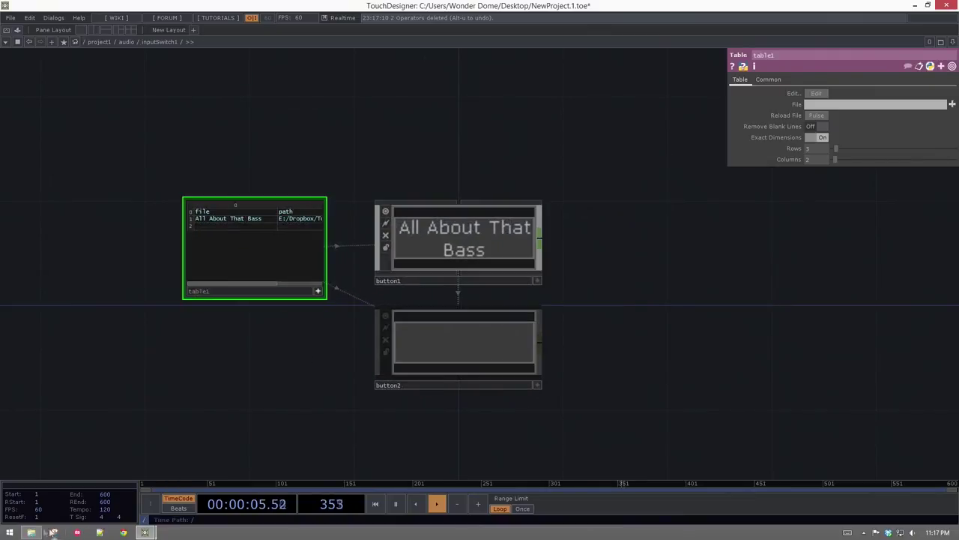
{"action": "mouse_move", "coordinate": [27, 534]}
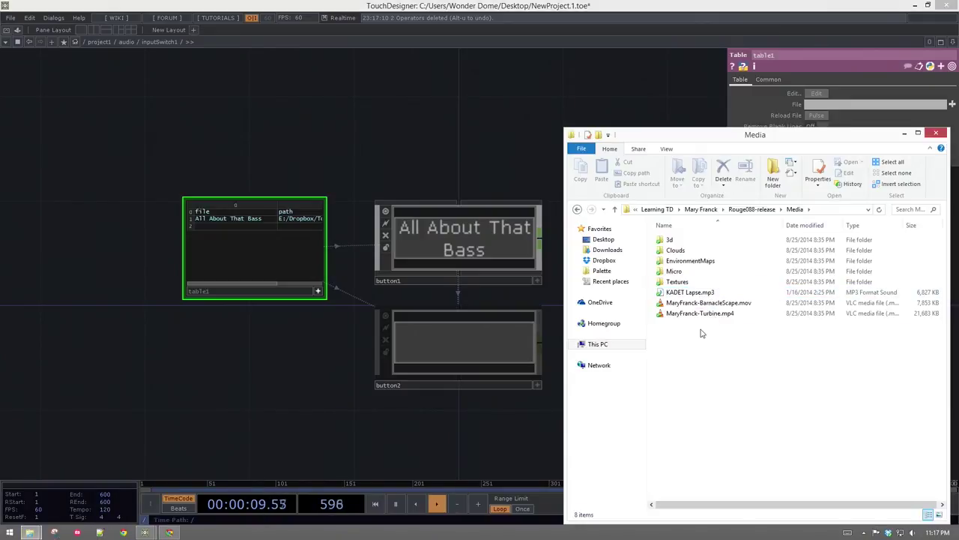
{"action": "left_click", "coordinate": [697, 293]}
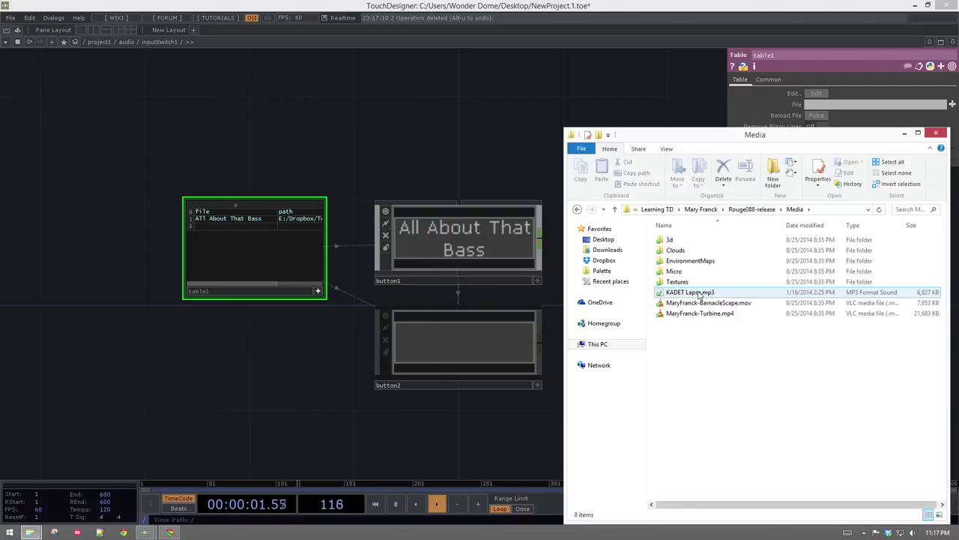
{"action": "left_click_drag", "start_coordinate": [699, 293], "coordinate": [211, 374]}
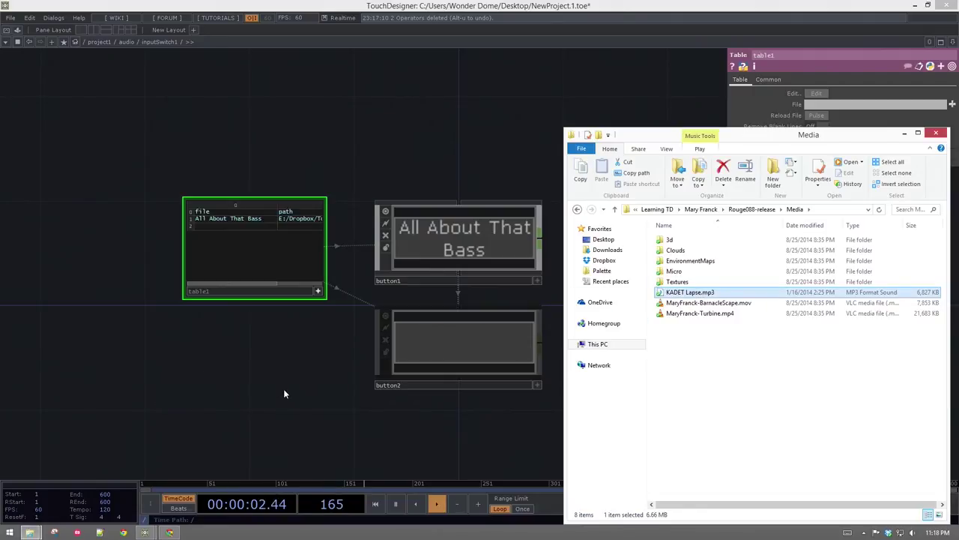
- Place the KADET Lapse audio file and device-out nodes below table1, clear of the buttons, and undo the accidental node resize
{"action": "left_click_drag", "start_coordinate": [286, 398], "coordinate": [297, 399]}
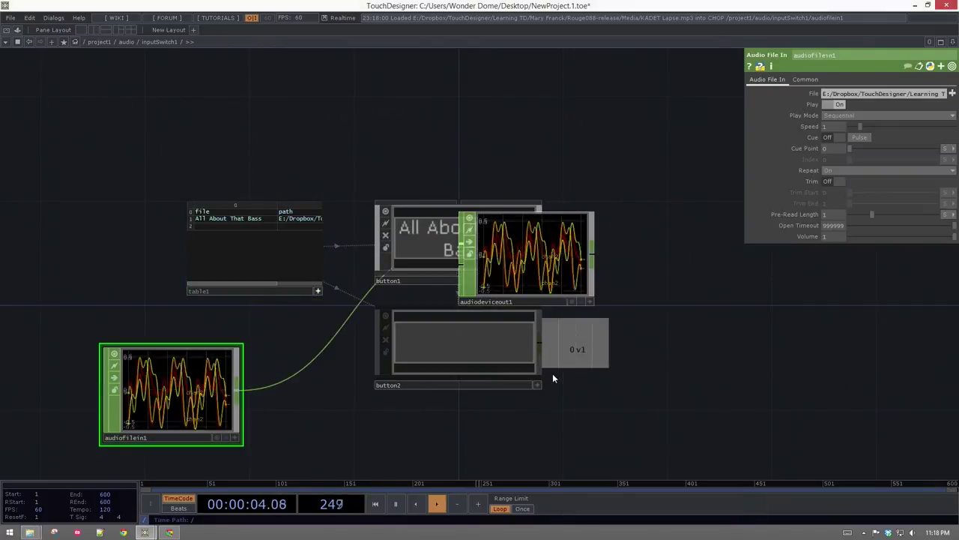
{"action": "mouse_move", "coordinate": [536, 273]}
{"action": "left_mouse_down"}
{"action": "mouse_move", "coordinate": [399, 393]}
{"action": "mouse_move", "coordinate": [285, 411]}
{"action": "mouse_move", "coordinate": [286, 428]}
{"action": "left_mouse_up"}
{"action": "left_click_drag", "start_coordinate": [163, 319], "coordinate": [190, 389]}
{"action": "scroll", "coordinate": [161, 396], "scroll_direction": "up", "scroll_amount": 3}
{"action": "left_click_drag", "start_coordinate": [198, 326], "coordinate": [201, 398]}
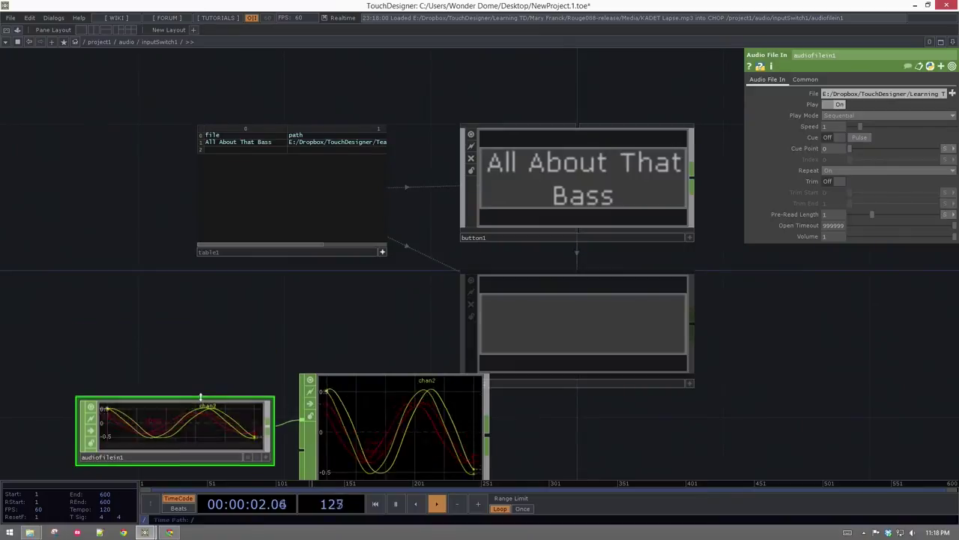
{"action": "key", "text": "ctrl+z"}
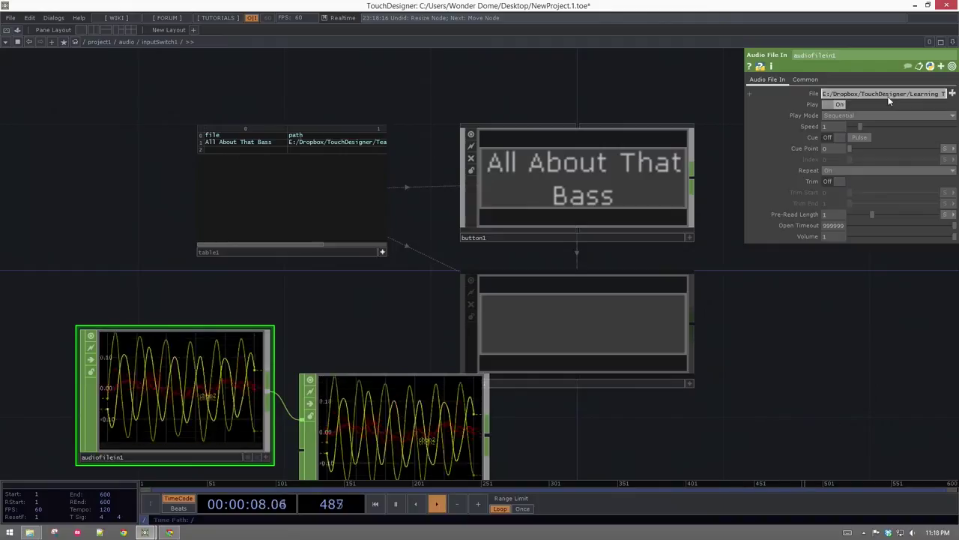
- Paste the KADET Lapse.mp3 file path into row 2 of table1's path column
{"action": "left_click", "coordinate": [327, 163]}
{"action": "left_click", "coordinate": [318, 152]}
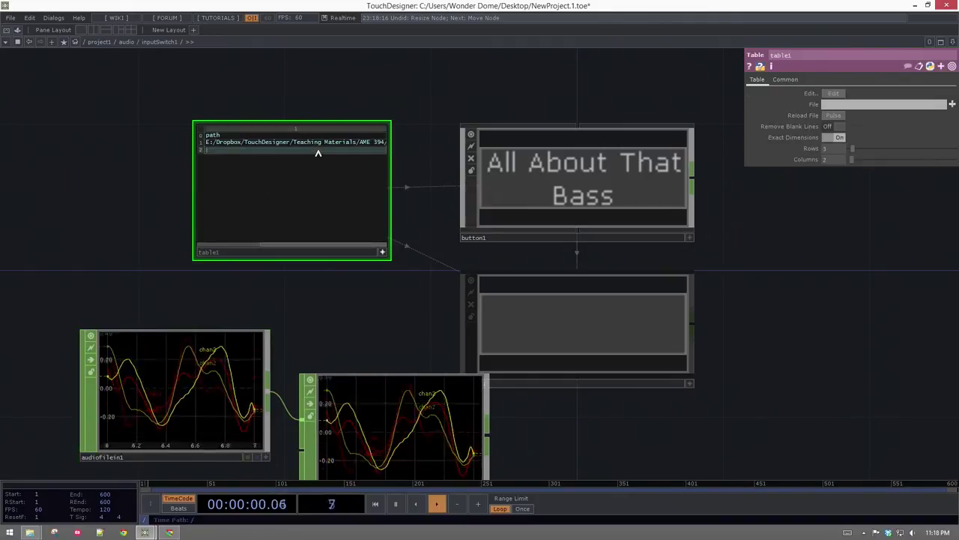
{"action": "key", "text": "ctrl+v"}
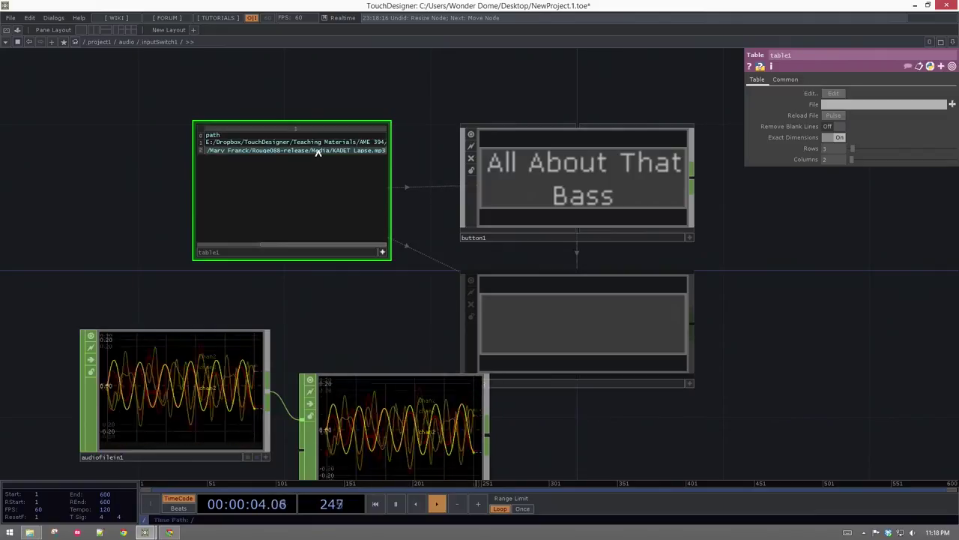
{"action": "left_click", "coordinate": [126, 227]}
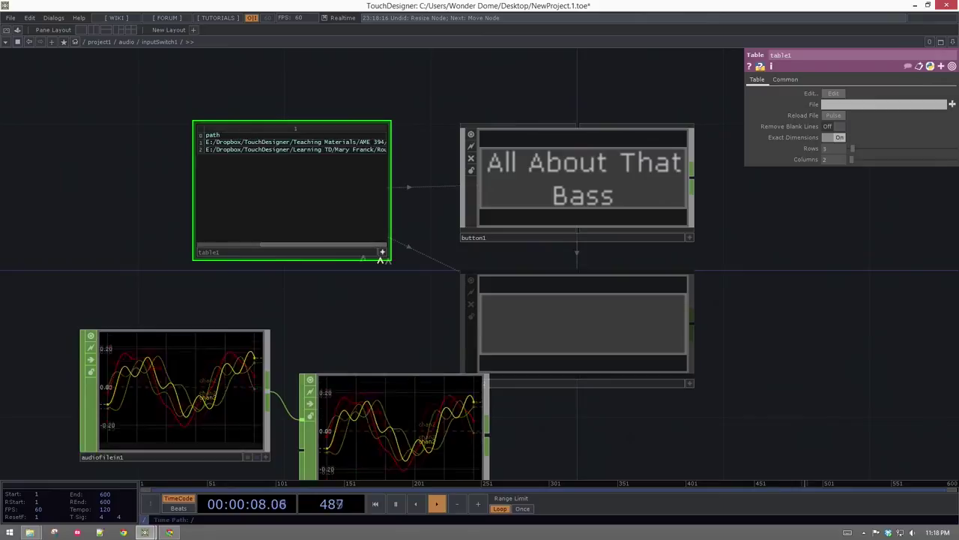
{"action": "scroll", "coordinate": [368, 146], "scroll_direction": "up", "scroll_amount": 4}
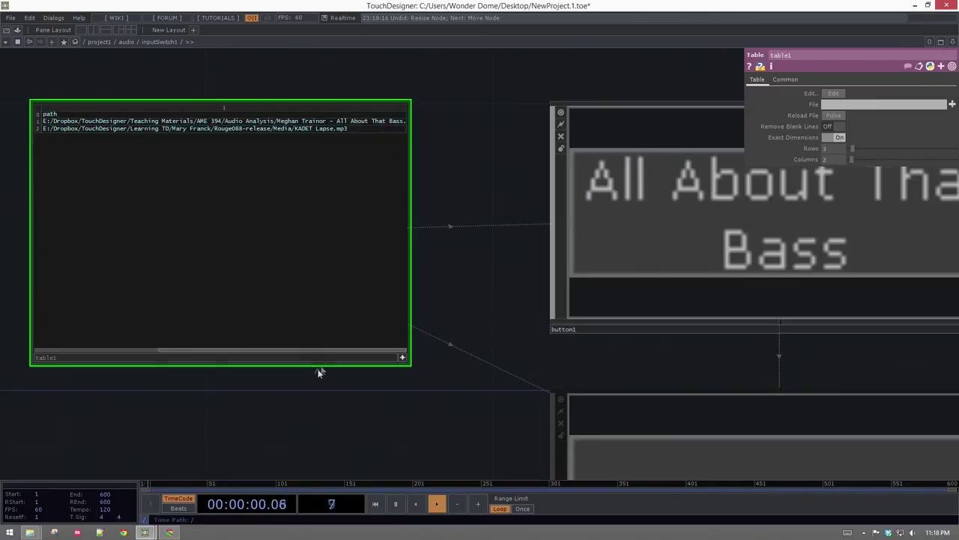
- Enter Lapse in row 2 of table1's file column
{"action": "left_click_drag", "start_coordinate": [326, 353], "coordinate": [202, 352]}
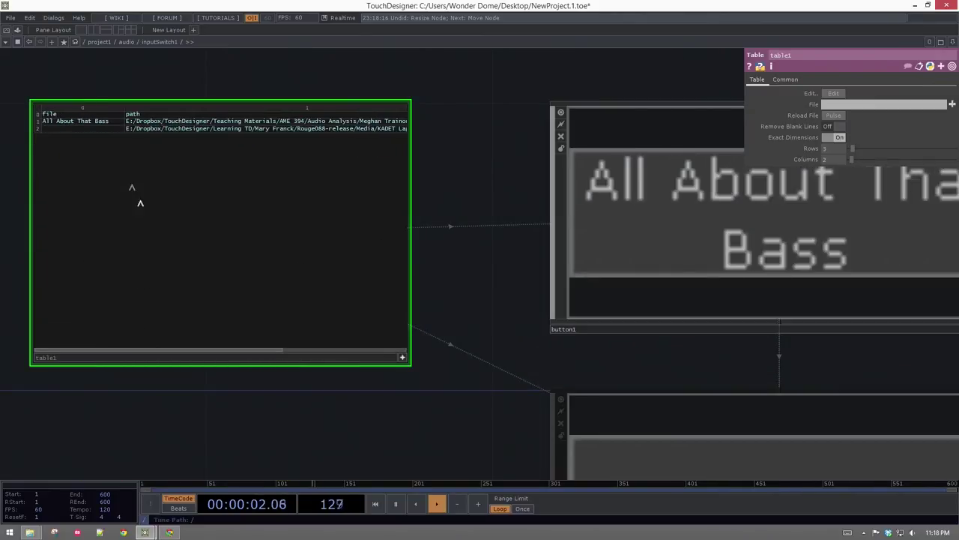
{"action": "left_click", "coordinate": [85, 131]}
{"action": "type", "text": "Laps"}
{"action": "left_click", "coordinate": [156, 398]}
- Delete the temporary audiofilein1 and audiodeviceout1 nodes below table1
{"action": "scroll", "coordinate": [155, 399], "scroll_direction": "down", "scroll_amount": 5}
{"action": "left_click_drag", "start_coordinate": [61, 352], "coordinate": [78, 279]}
{"action": "right_click_drag", "start_coordinate": [49, 379], "coordinate": [260, 465]}
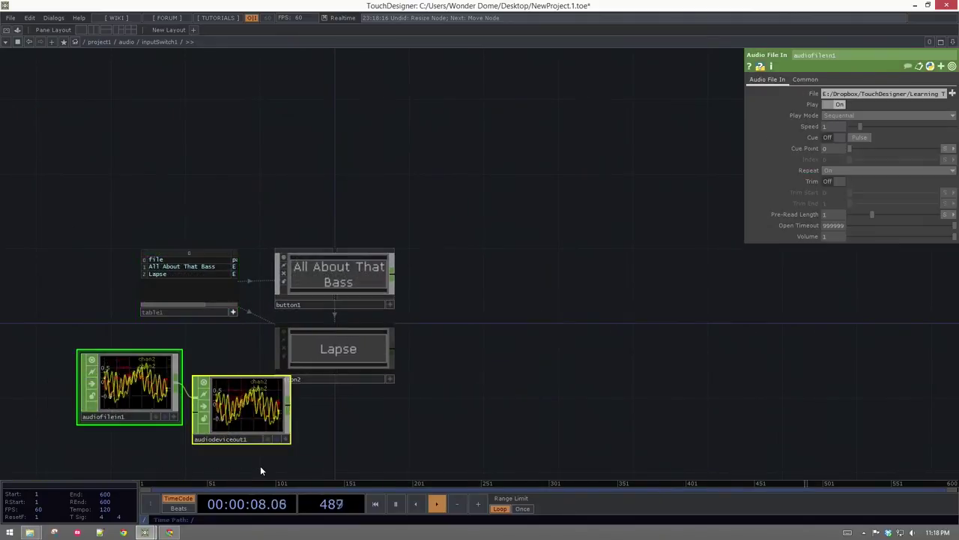
{"action": "key", "text": "Delete"}
{"action": "scroll", "coordinate": [385, 306], "scroll_direction": "up", "scroll_amount": 2}
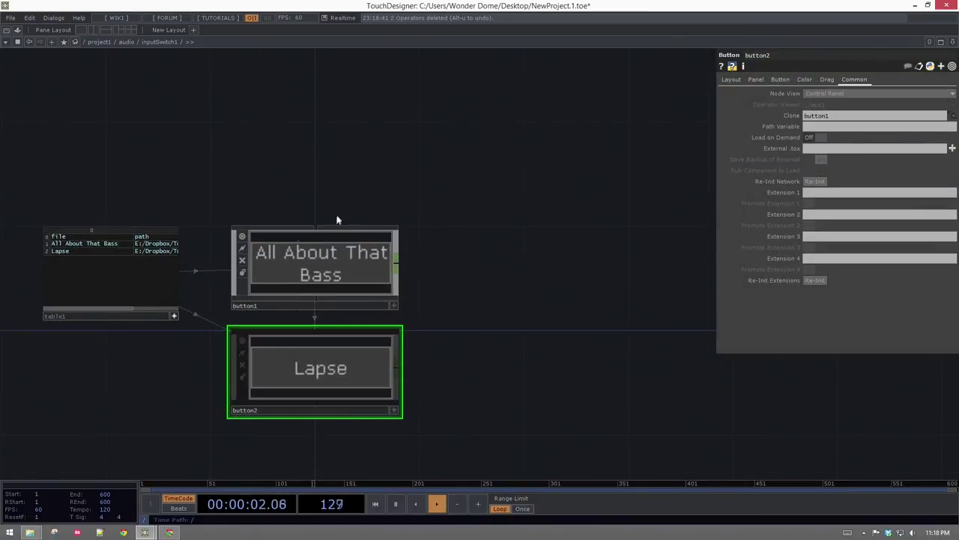
- Set the height of button1 and button2 together to 40
{"action": "right_click_drag", "start_coordinate": [364, 150], "coordinate": [480, 432]}
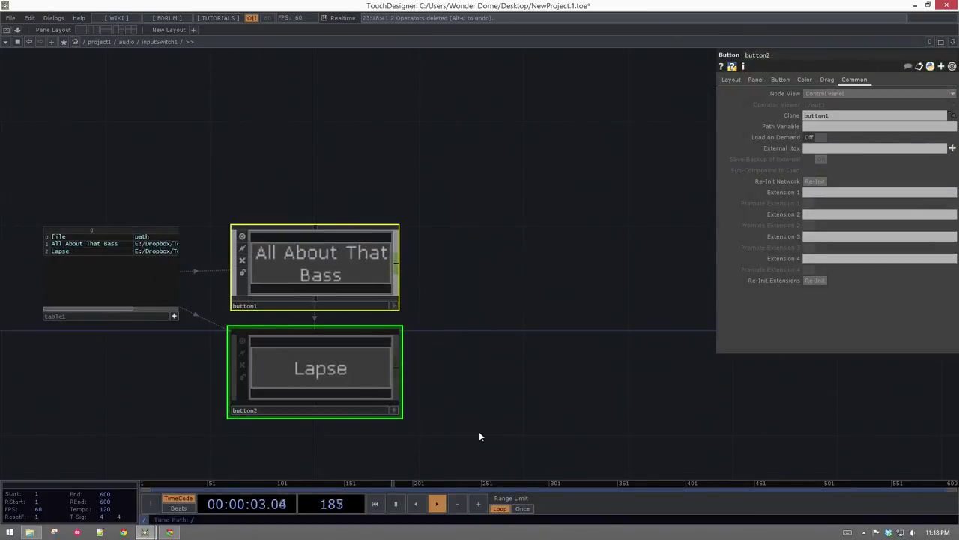
{"action": "left_click", "coordinate": [738, 81]}
{"action": "left_click", "coordinate": [816, 127]}
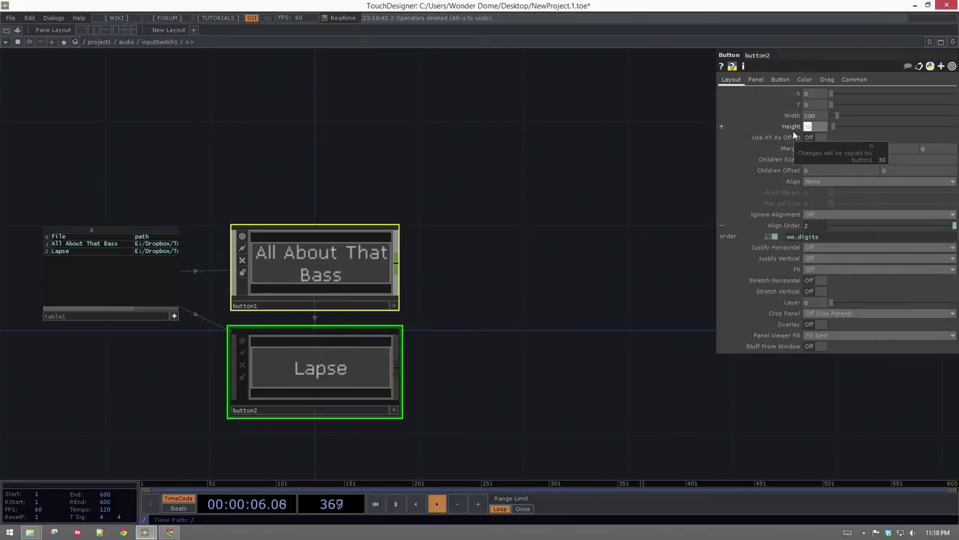
{"action": "key", "text": "Return"}
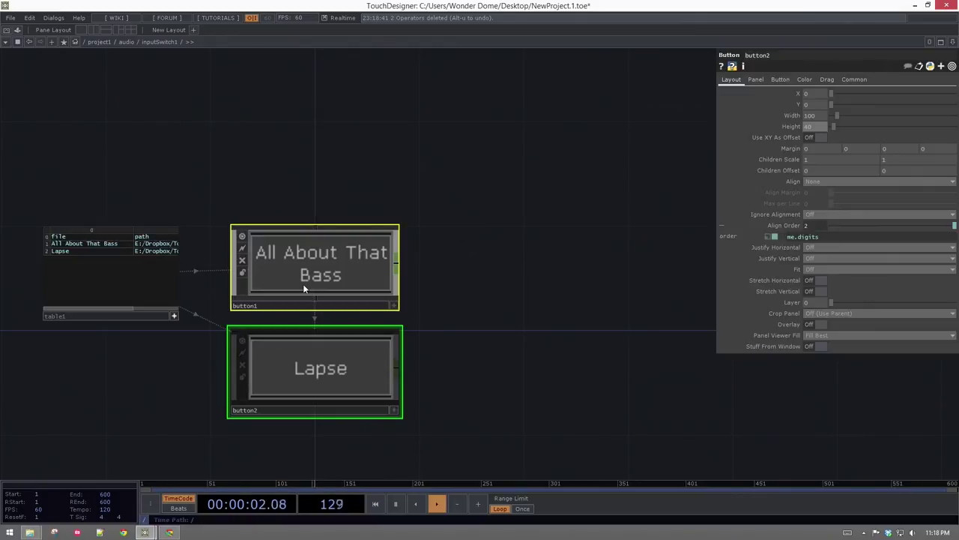
{"action": "left_click_drag", "start_coordinate": [307, 172], "coordinate": [417, 172]}
{"action": "scroll", "coordinate": [248, 235], "scroll_direction": "up", "scroll_amount": 3}
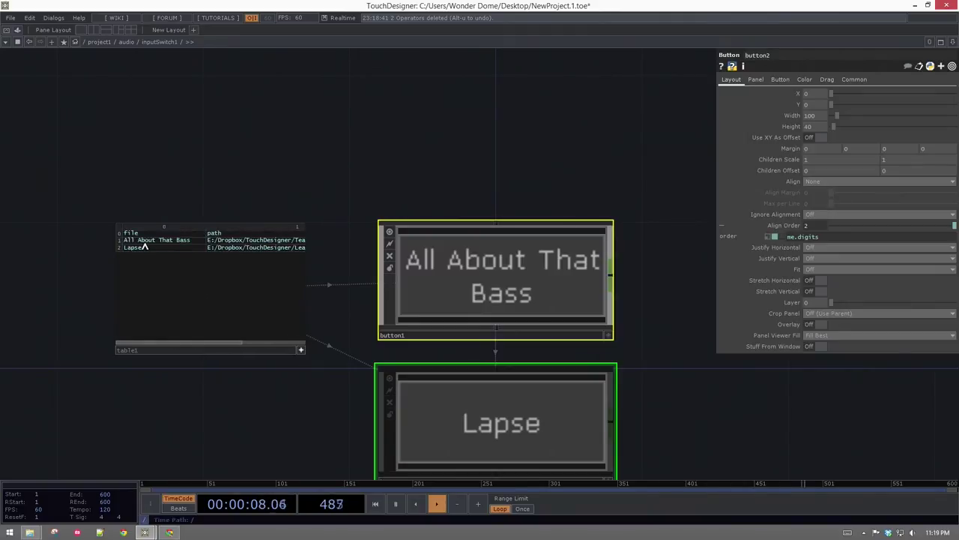
{"action": "scroll", "coordinate": [180, 247], "scroll_direction": "up", "scroll_amount": 2}
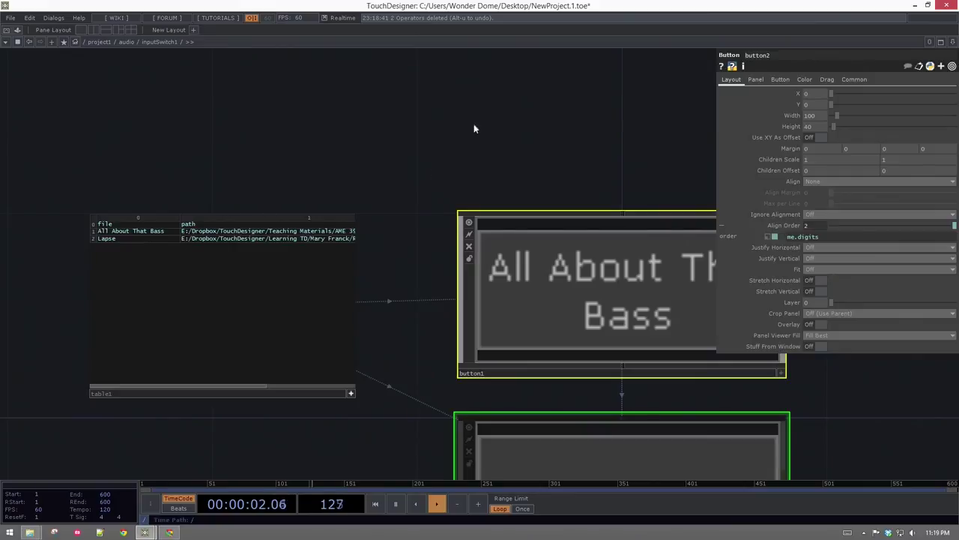
{"action": "left_click_drag", "start_coordinate": [517, 140], "coordinate": [395, 67]}
{"action": "left_click_drag", "start_coordinate": [116, 93], "coordinate": [213, 105]}
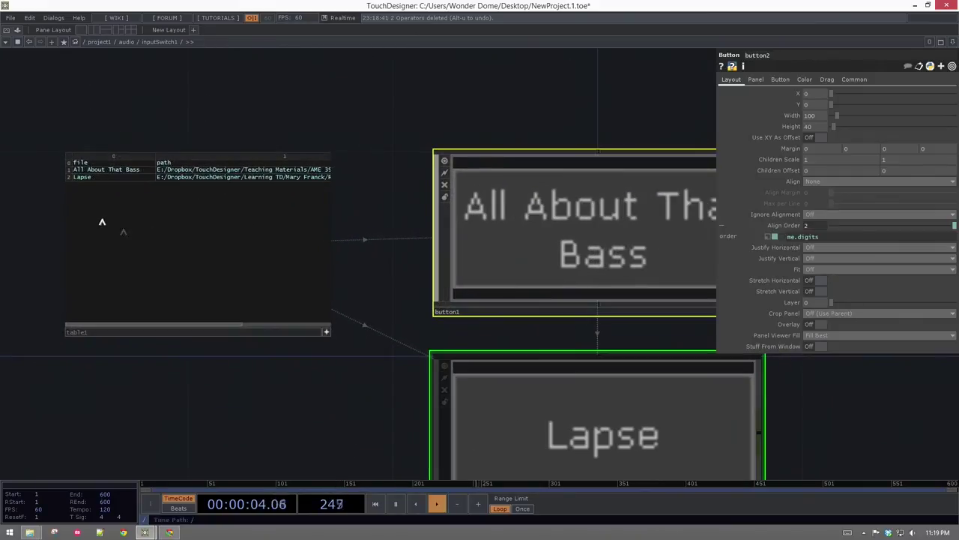
{"action": "left_click", "coordinate": [327, 333]}
{"action": "left_click_drag", "start_coordinate": [330, 338], "coordinate": [243, 251]}
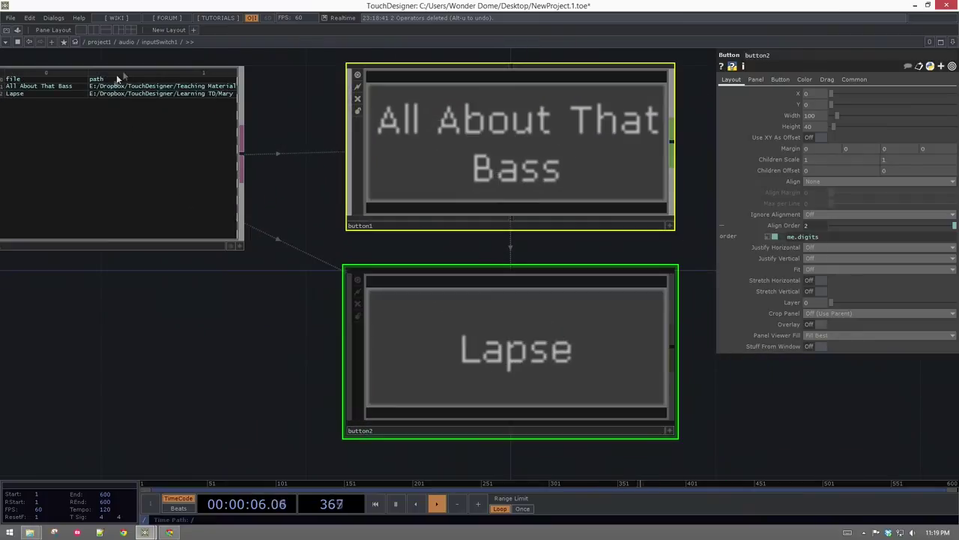
- Set the inputSwitch1 container's height to 82 in the audio network and move it down, clear of inputSwitch
{"action": "key", "text": "u"}
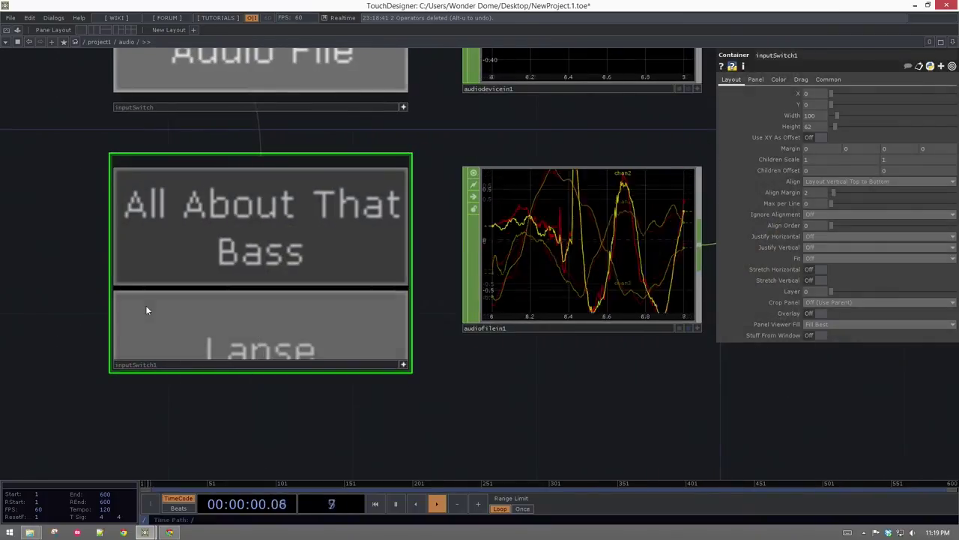
{"action": "left_click", "coordinate": [809, 127]}
{"action": "type", "text": "82"}
{"action": "key", "text": "Return"}
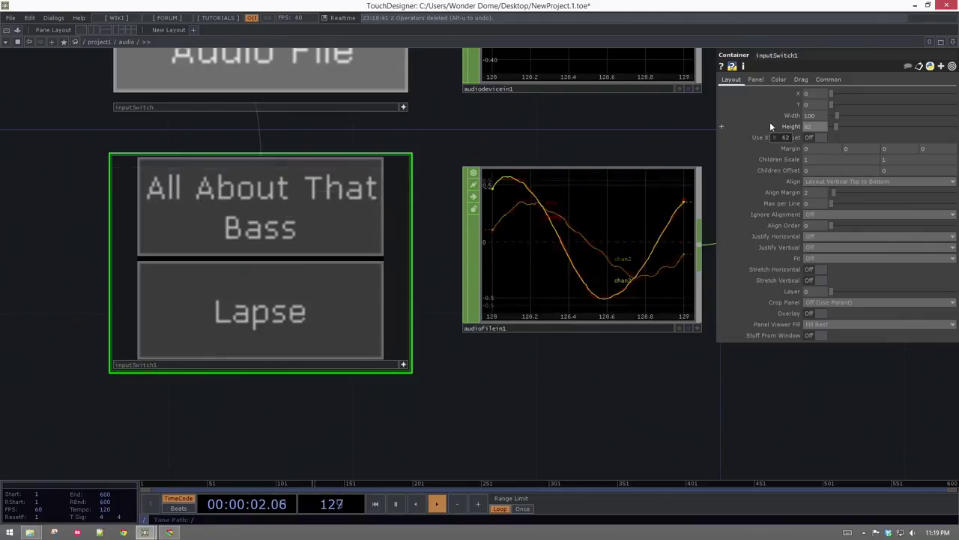
{"action": "left_click", "coordinate": [410, 374]}
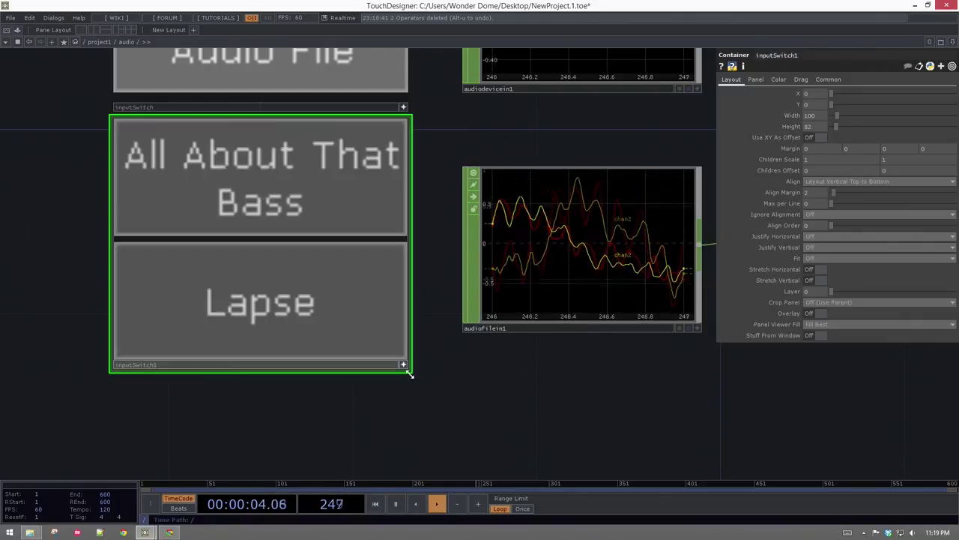
{"action": "left_click_drag", "start_coordinate": [360, 368], "coordinate": [349, 408]}
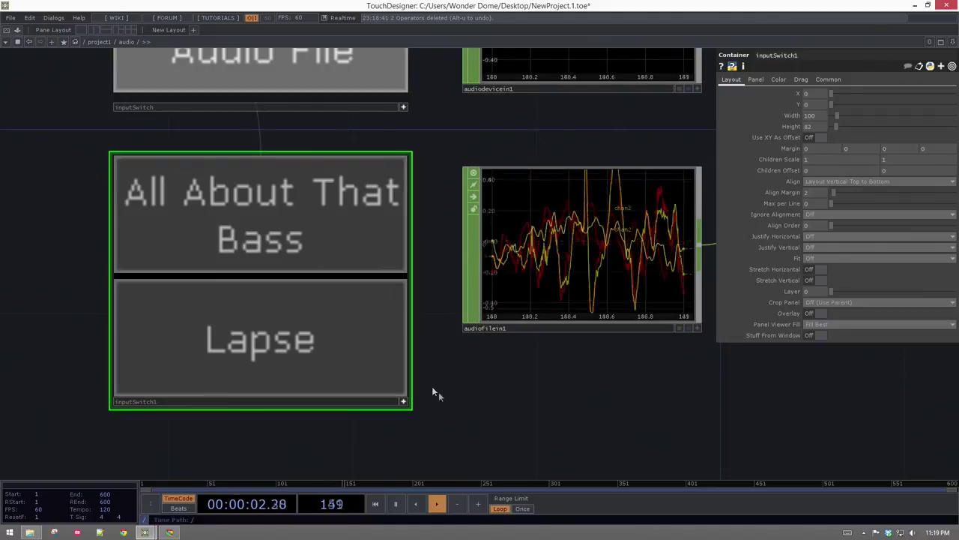
- Clear the sample-folder expression from the File parameter of audiofilein1 in the audio network
{"action": "scroll", "coordinate": [420, 362], "scroll_direction": "down", "scroll_amount": 2}
{"action": "scroll", "coordinate": [418, 359], "scroll_direction": "down", "scroll_amount": 1}
{"action": "scroll", "coordinate": [207, 271], "scroll_direction": "down", "scroll_amount": 3}
{"action": "left_click_drag", "start_coordinate": [79, 142], "coordinate": [83, 222]}
{"action": "left_click_drag", "start_coordinate": [123, 270], "coordinate": [146, 359]}
{"action": "right_click_drag", "start_coordinate": [273, 138], "coordinate": [143, 223]}
{"action": "left_click_drag", "start_coordinate": [169, 473], "coordinate": [165, 324]}
{"action": "scroll", "coordinate": [274, 294], "scroll_direction": "up", "scroll_amount": 2}
{"action": "left_click", "coordinate": [283, 284]}
{"action": "left_click", "coordinate": [343, 324]}
{"action": "left_click", "coordinate": [484, 253]}
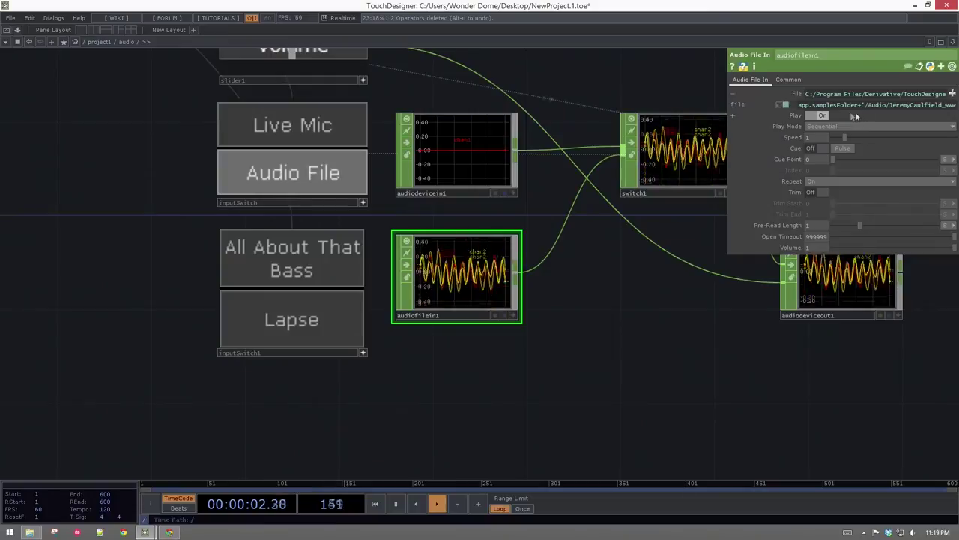
{"action": "left_click", "coordinate": [783, 104]}
- Open button1's network within inputSwitch1 and split the workspace so that inputSwitch1's network with table1 shows beside it
{"action": "scroll", "coordinate": [257, 265], "scroll_direction": "up", "scroll_amount": 6}
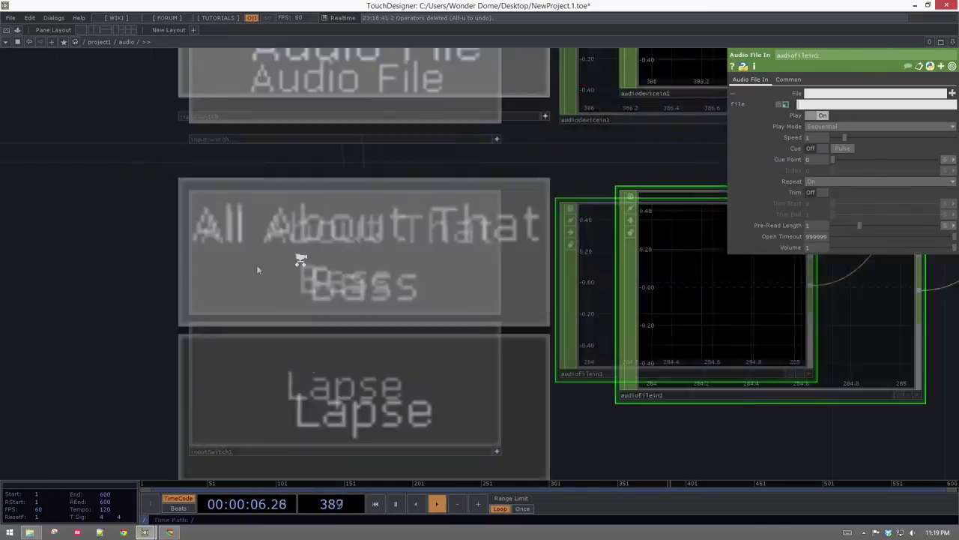
{"action": "double_click", "coordinate": [624, 166]}
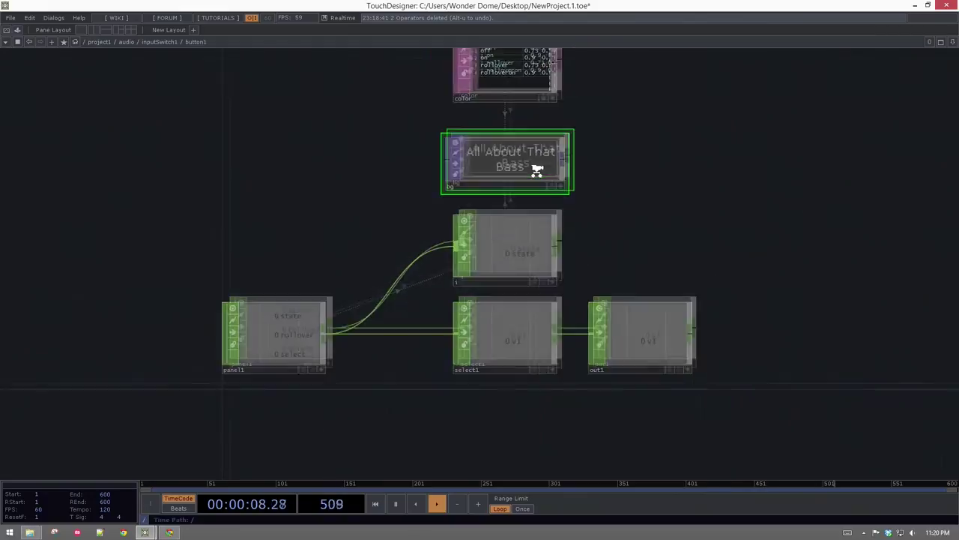
{"action": "left_click", "coordinate": [96, 30]}
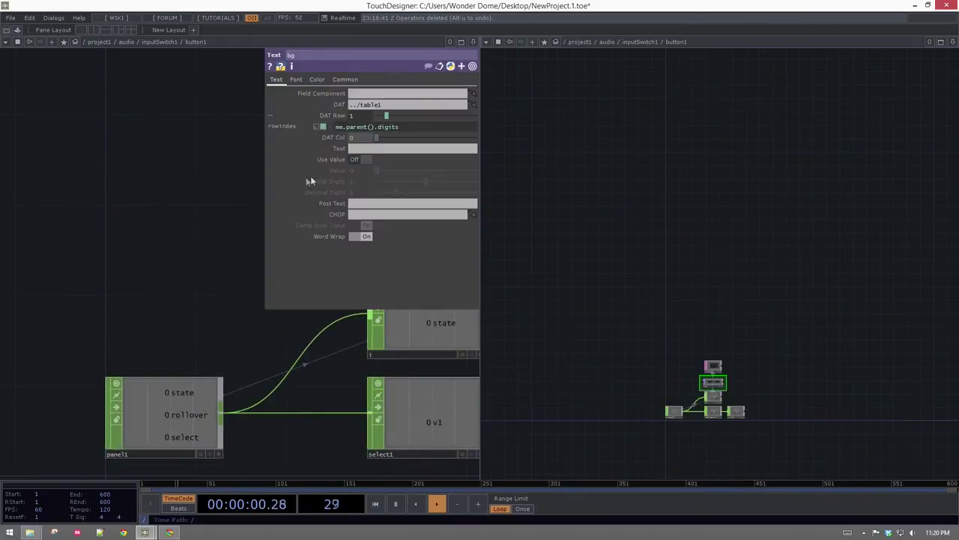
{"action": "left_click_drag", "start_coordinate": [122, 195], "coordinate": [34, 187]}
{"action": "left_click_drag", "start_coordinate": [71, 238], "coordinate": [30, 319]}
{"action": "left_click_drag", "start_coordinate": [76, 290], "coordinate": [145, 290]}
{"action": "middle_click_drag", "start_coordinate": [588, 261], "coordinate": [589, 340]}
{"action": "left_click_drag", "start_coordinate": [525, 417], "coordinate": [657, 383]}
{"action": "left_click_drag", "start_coordinate": [133, 242], "coordinate": [139, 248]}
- Add a Panel Execute DAT to button1's network, beside the color table
{"action": "key", "text": "Tab"}
{"action": "type", "text": "pan"}
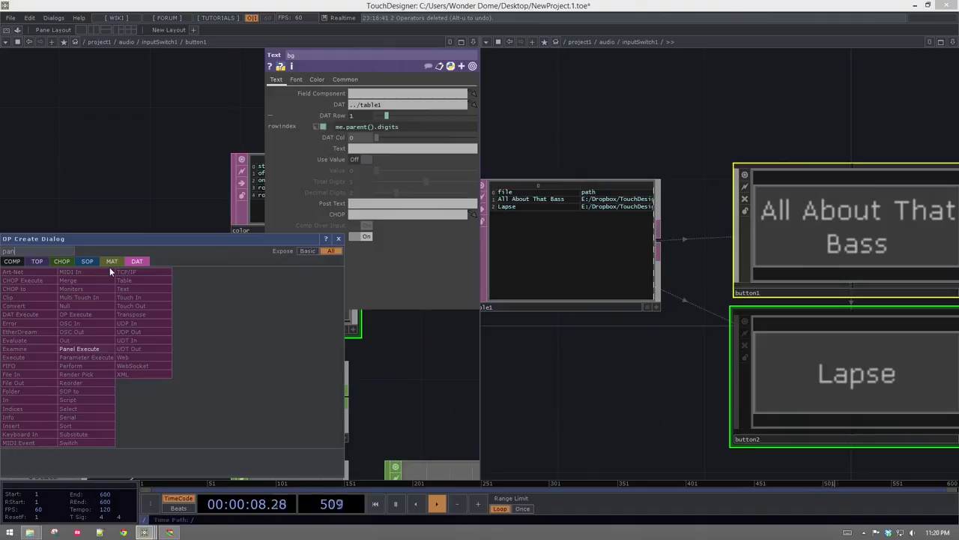
{"action": "left_click", "coordinate": [79, 348]}
{"action": "left_click", "coordinate": [41, 224]}
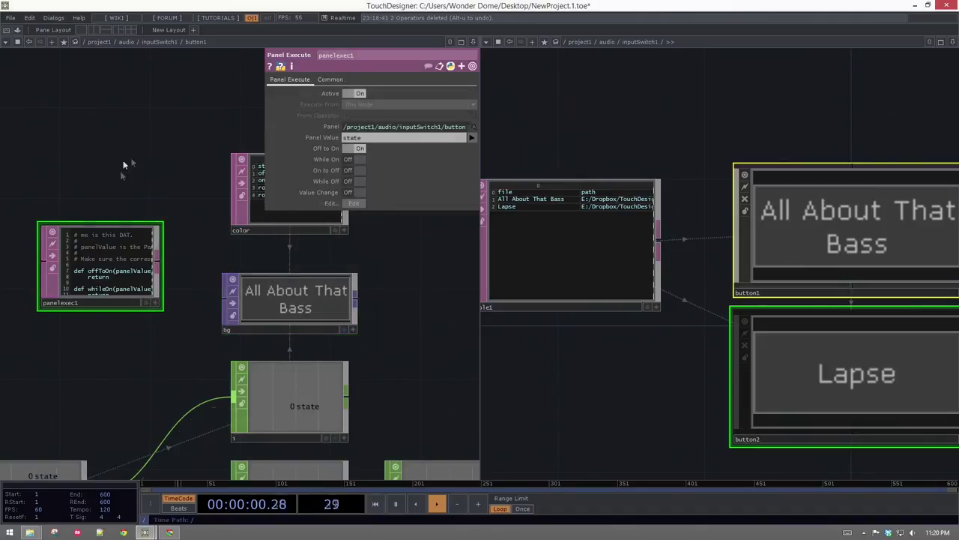
{"action": "left_click_drag", "start_coordinate": [124, 165], "coordinate": [172, 202]}
{"action": "left_click_drag", "start_coordinate": [148, 310], "coordinate": [140, 246]}
{"action": "middle_click_drag", "start_coordinate": [225, 258], "coordinate": [250, 258]}
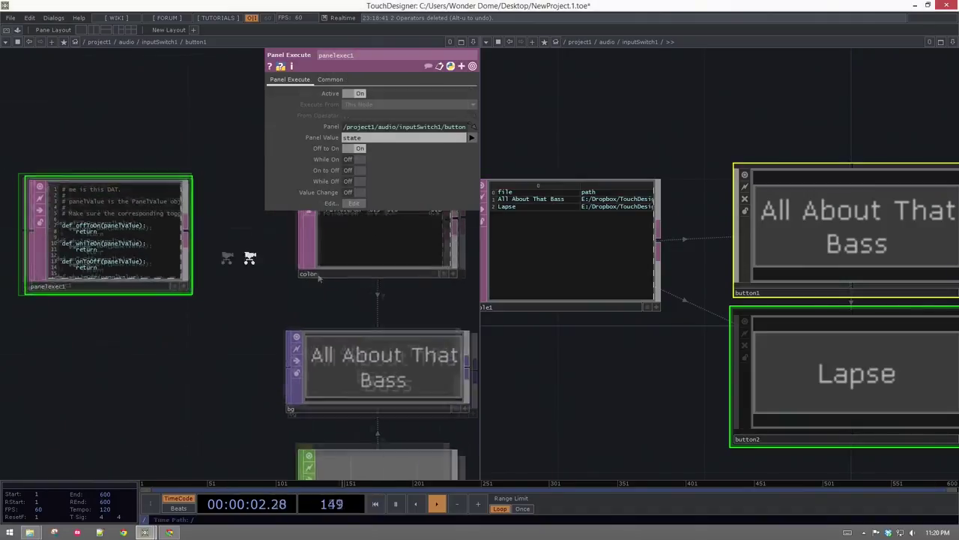
{"action": "left_click_drag", "start_coordinate": [122, 245], "coordinate": [134, 217]}
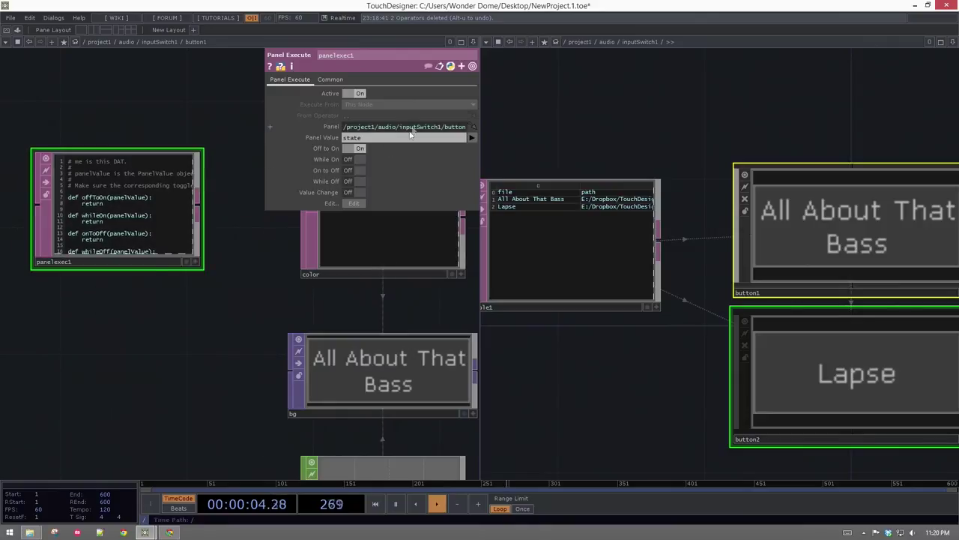
- Make panelexec1's script editable in place and delete every callback except offToOn
{"action": "left_click_drag", "start_coordinate": [86, 138], "coordinate": [122, 165]}
{"action": "middle_click_drag", "start_coordinate": [122, 165], "coordinate": [113, 126]}
{"action": "right_click_drag", "start_coordinate": [112, 126], "coordinate": [156, 243]}
{"action": "key", "text": "a"}
{"action": "left_click_drag", "start_coordinate": [141, 308], "coordinate": [27, 247]}
{"action": "key", "text": "Delete"}
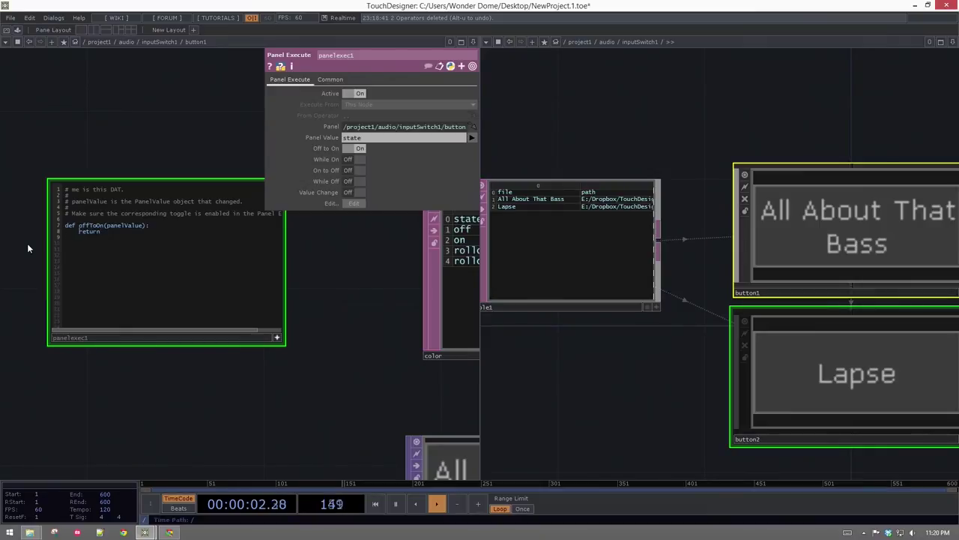
- Add blank lines above return in panelexec1's offToOn function and start a file variable assignment there
{"action": "key", "text": "Return"}
{"action": "key", "text": "Return"}
{"action": "key", "text": "Return"}
{"action": "key", "text": "Up"}
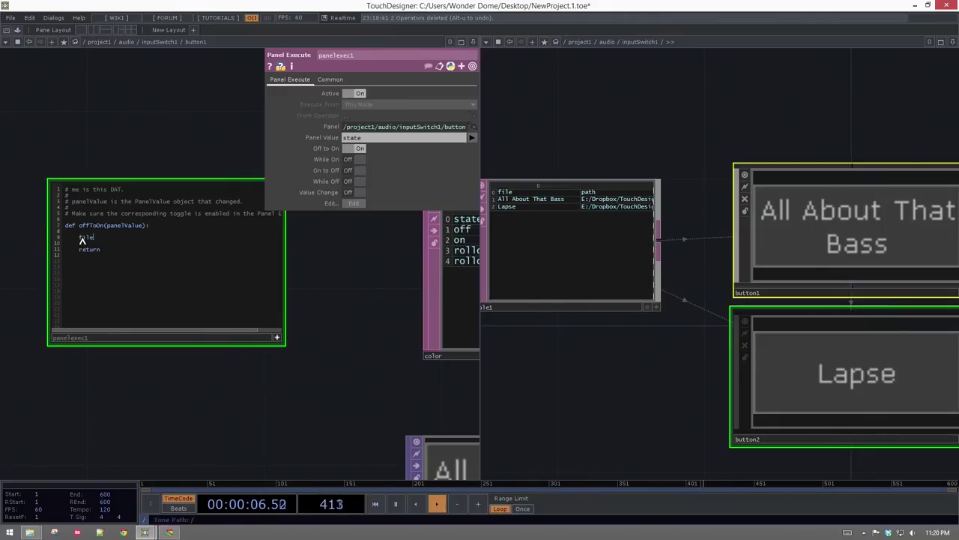
- Reference the song table in the file assignment of panelexec1's offToOn function as op('../table1')
{"action": "left_click_drag", "start_coordinate": [262, 384], "coordinate": [292, 423]}
{"action": "scroll", "coordinate": [203, 302], "scroll_direction": "up", "scroll_amount": 4}
{"action": "left_click_drag", "start_coordinate": [388, 308], "coordinate": [345, 335]}
{"action": "scroll", "coordinate": [330, 341], "scroll_direction": "down", "scroll_amount": 3}
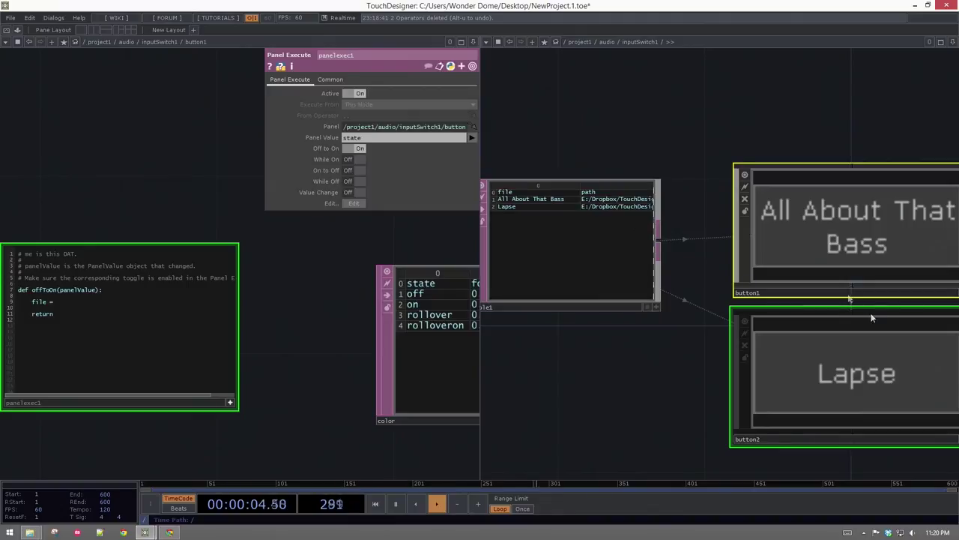
{"action": "left_click_drag", "start_coordinate": [573, 326], "coordinate": [611, 336]}
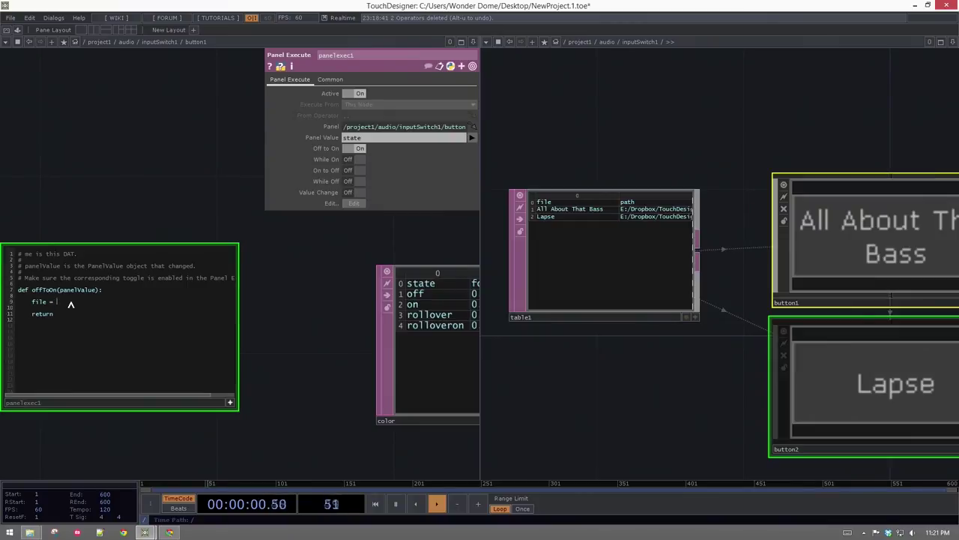
{"action": "type", "text": "op(../"}
{"action": "left_click_drag", "start_coordinate": [193, 190], "coordinate": [210, 180]}
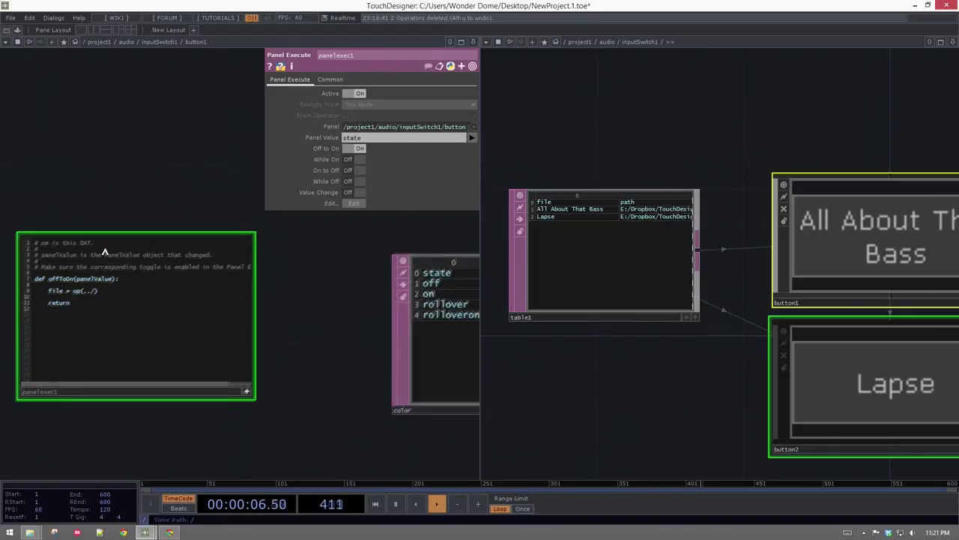
{"action": "scroll", "coordinate": [92, 303], "scroll_direction": "up", "scroll_amount": 2}
{"action": "left_click", "coordinate": [57, 267]}
{"action": "type", "text": "'../"}
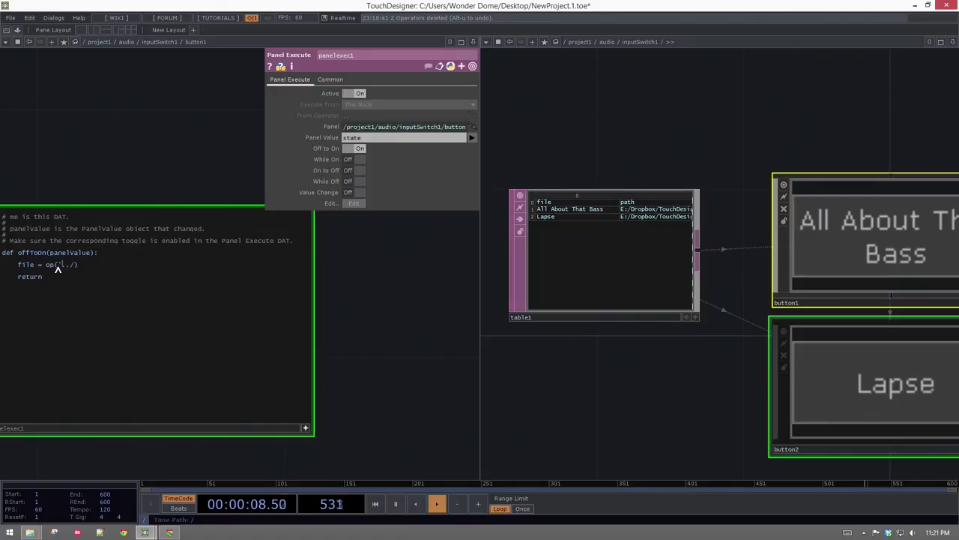
{"action": "type", "text": "table1"}
- Index the table reference with [ me.parent().digits , 'path'] so that file takes the matching row's path
{"action": "left_click", "coordinate": [119, 268]}
{"action": "type", "text": "[ me.parent().digits"}
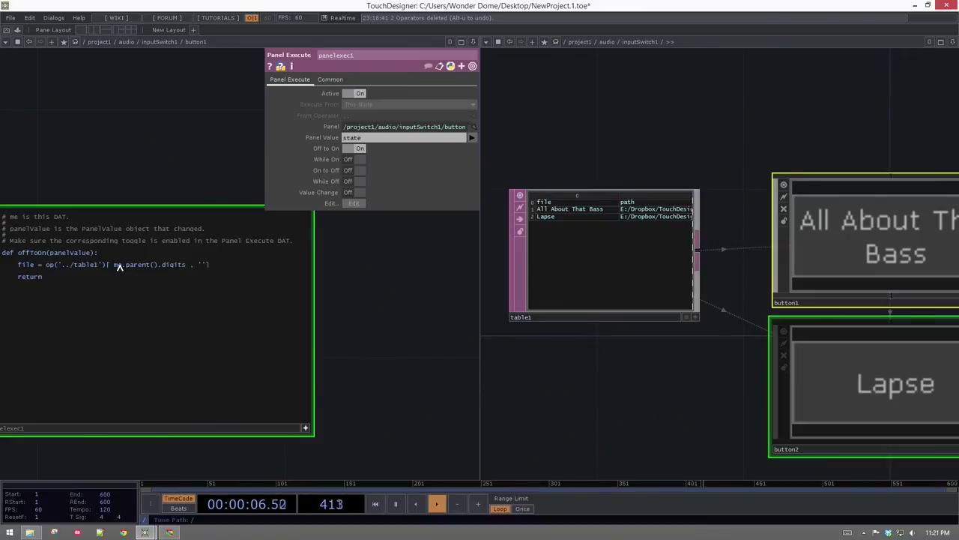
{"action": "type", "text": " , 'path"}
- Add a print(file) line below the file assignment in the offToOn function
{"action": "left_click_drag", "start_coordinate": [126, 176], "coordinate": [169, 185]}
{"action": "key", "text": "Return"}
{"action": "key", "text": "Return"}
{"action": "type", "text": "print(file)"}
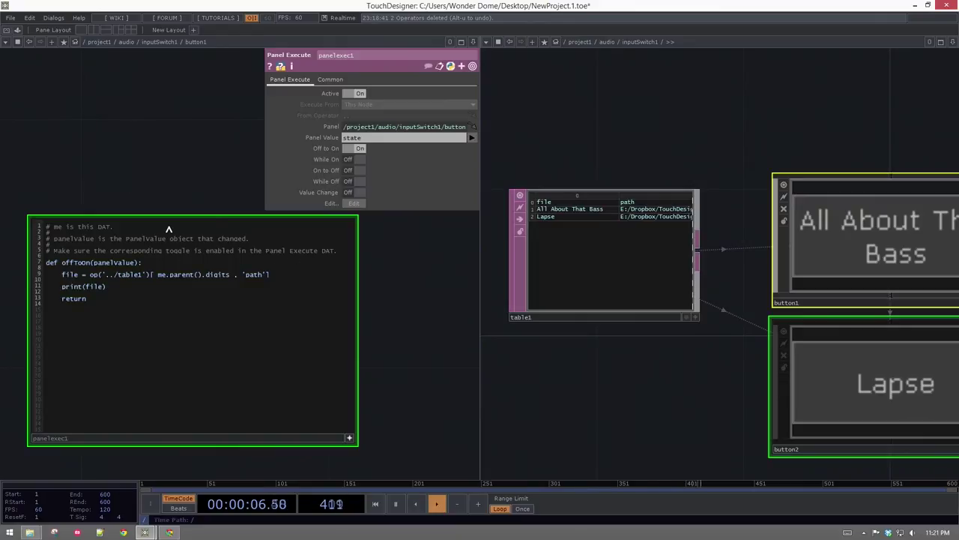
- Open the Textport over the network and make the viewers of button1 and button2 active
{"action": "left_click", "coordinate": [53, 17]}
{"action": "left_click", "coordinate": [60, 42]}
{"action": "left_click_drag", "start_coordinate": [262, 36], "coordinate": [294, 242]}
{"action": "left_click_drag", "start_coordinate": [748, 249], "coordinate": [544, 261]}
{"action": "right_click_drag", "start_coordinate": [623, 137], "coordinate": [799, 381]}
{"action": "key", "text": "a"}
- Switch alternately between the All About That Bass and Lapse buttons to check the paths printed in the Textport
{"action": "left_click", "coordinate": [707, 278]}
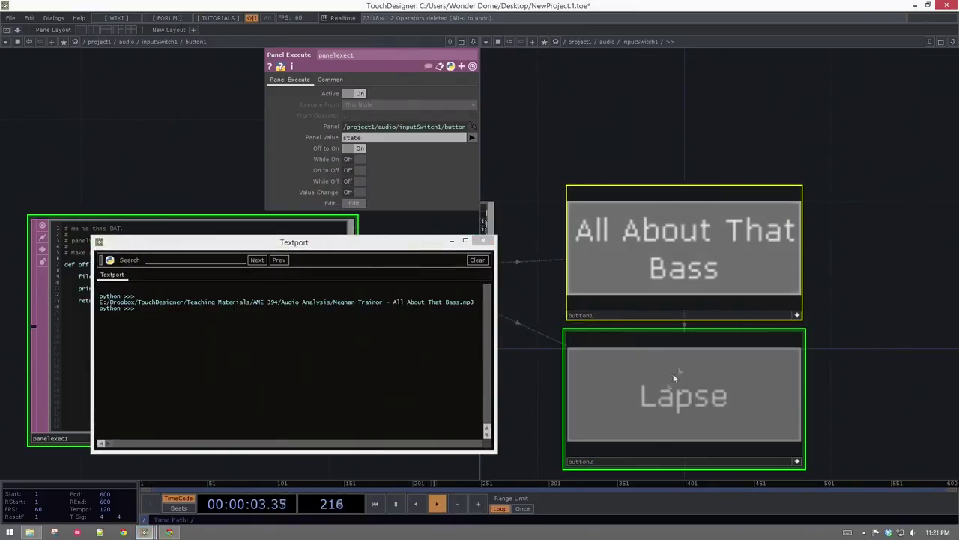
{"action": "left_click", "coordinate": [673, 373]}
{"action": "left_click", "coordinate": [673, 276]}
{"action": "left_click", "coordinate": [685, 375]}
{"action": "left_click", "coordinate": [697, 259]}
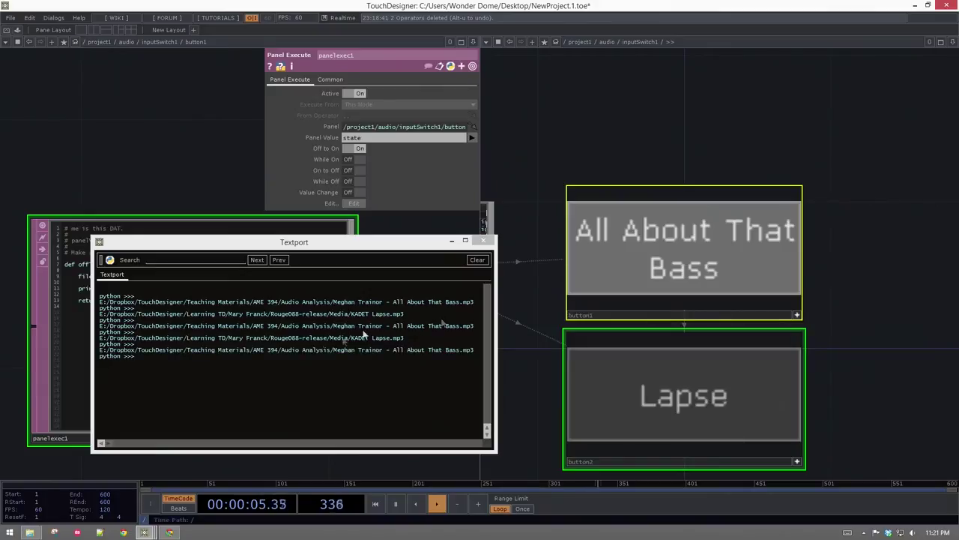
- Deactivate the viewers of both song buttons, and clear and close the Textport
{"action": "left_click", "coordinate": [796, 316]}
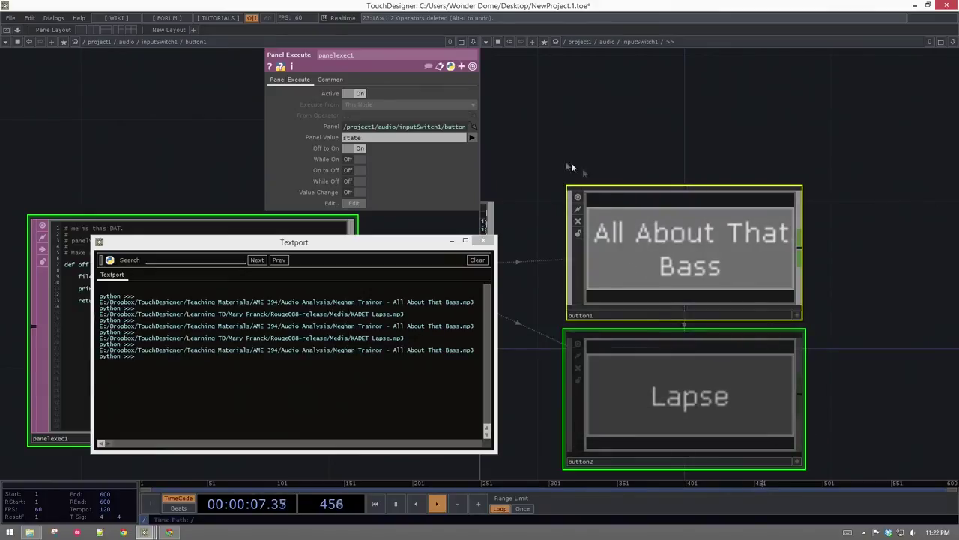
{"action": "left_click", "coordinate": [477, 259]}
{"action": "left_click", "coordinate": [486, 241]}
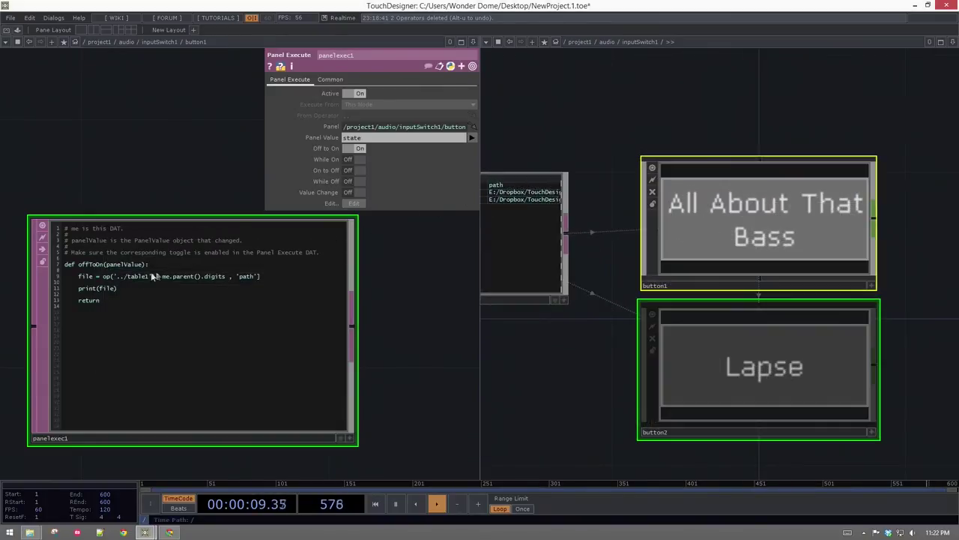
- Delete the print(file) line from panelexec1's offToOn function, leaving blank lines above return
{"action": "left_click", "coordinate": [290, 287]}
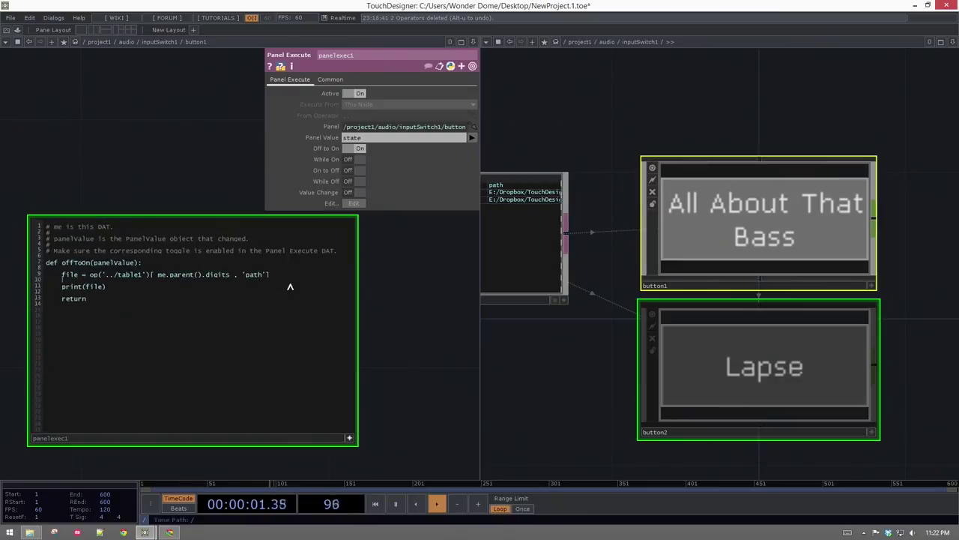
{"action": "key", "text": "Return"}
{"action": "key", "text": "Return"}
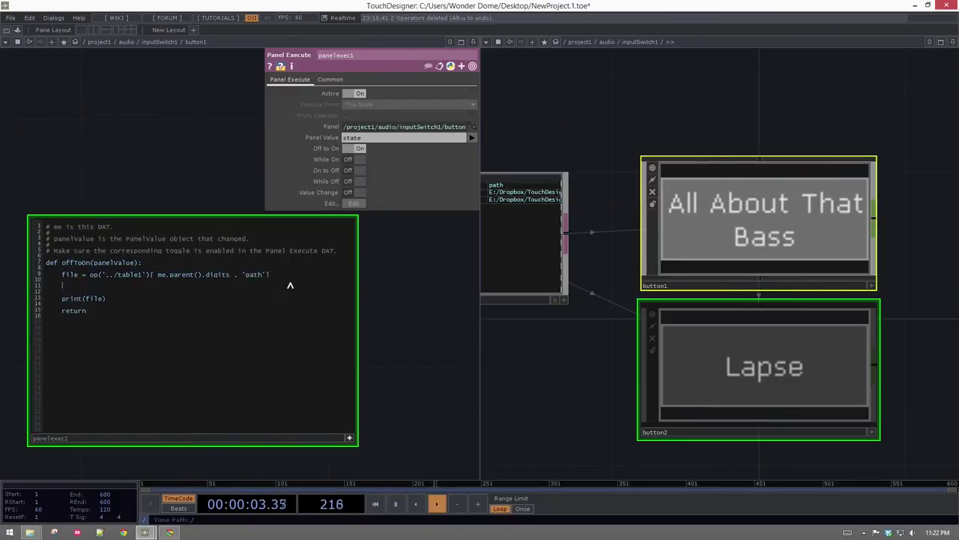
{"action": "left_click_drag", "start_coordinate": [106, 298], "coordinate": [37, 299]}
{"action": "key", "text": "BackSpace"}
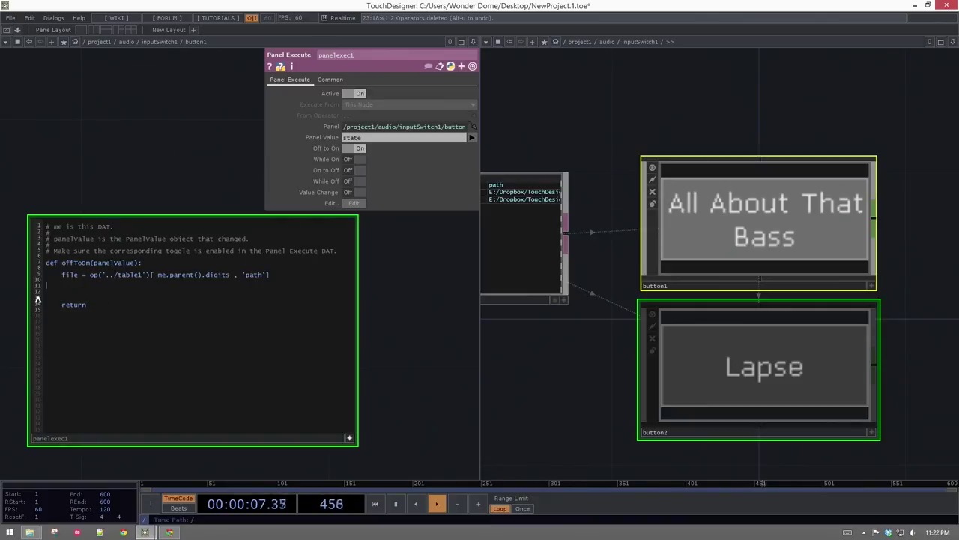
- Add the line audioPlayer = op('../../audiofilein1') below the file assignment, checking the CHOP's name in the audio network
{"action": "key", "text": "Up"}
{"action": "key", "text": "Tab"}
{"action": "type", "text": "udio"}
{"action": "type", "text": "()"}
{"action": "type", "text": "''"}
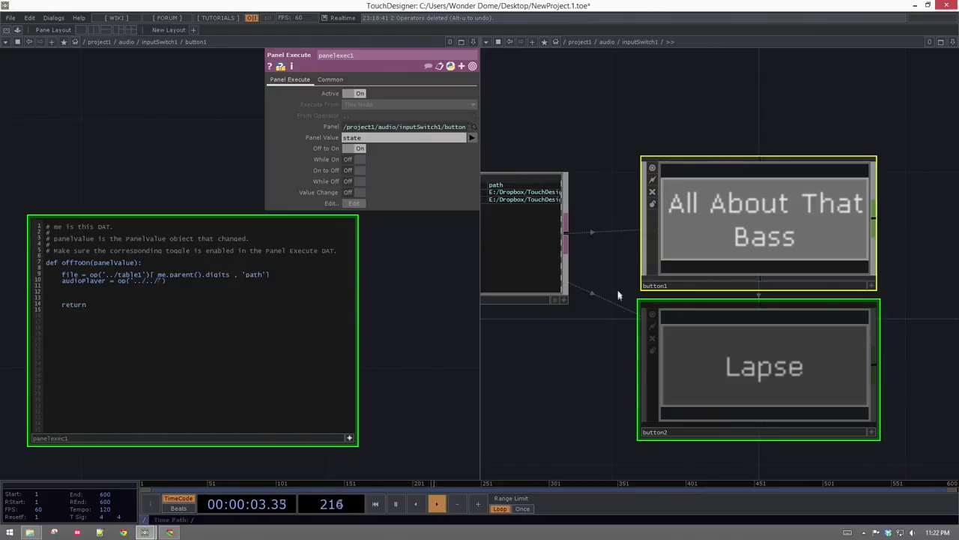
{"action": "scroll", "coordinate": [597, 332], "scroll_direction": "down", "scroll_amount": 5}
{"action": "left_click_drag", "start_coordinate": [922, 417], "coordinate": [642, 415]}
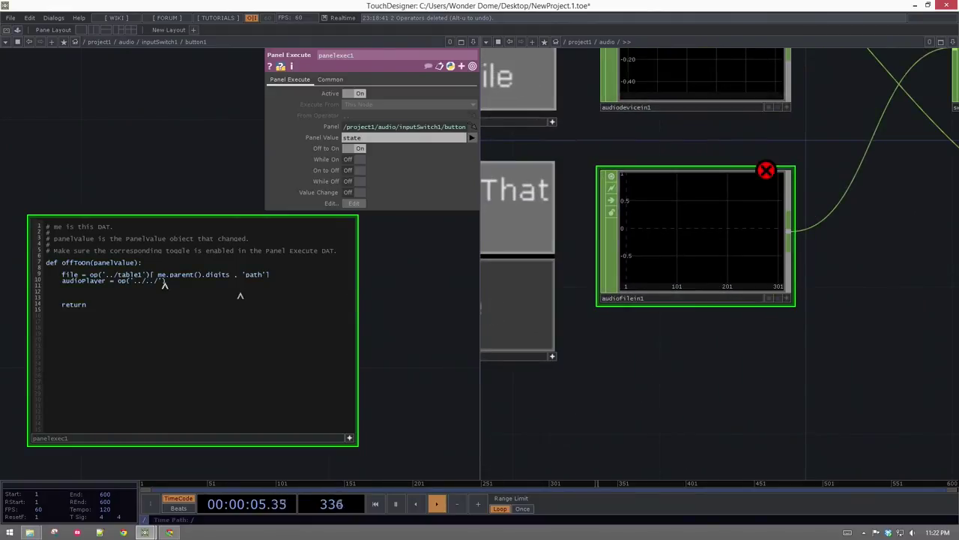
{"action": "type", "text": "../../audiofile"}
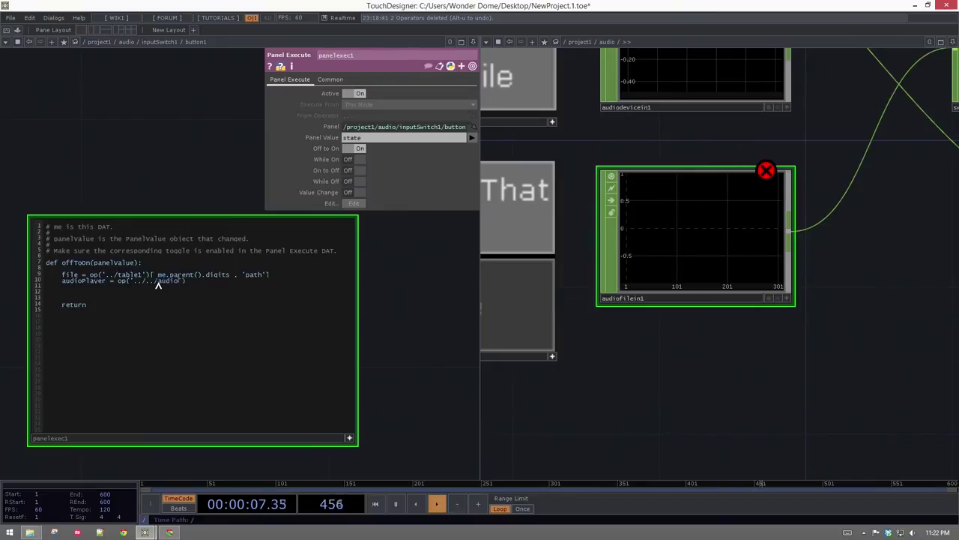
{"action": "type", "text": "in1"}
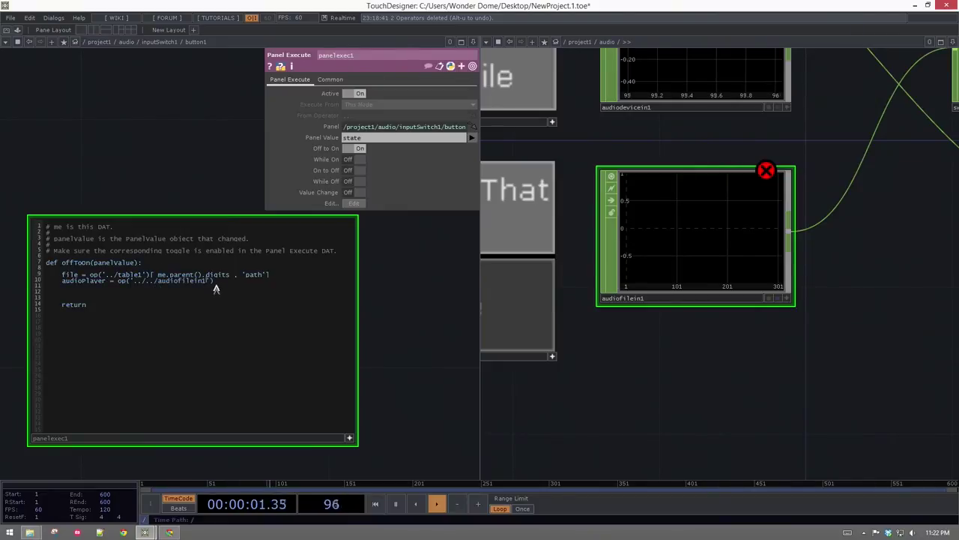
- Add the line audioPlayer.par.file = file above return, checking the parameter name in audiofilein1's parameters
{"action": "key", "text": "Return"}
{"action": "key", "text": "Return"}
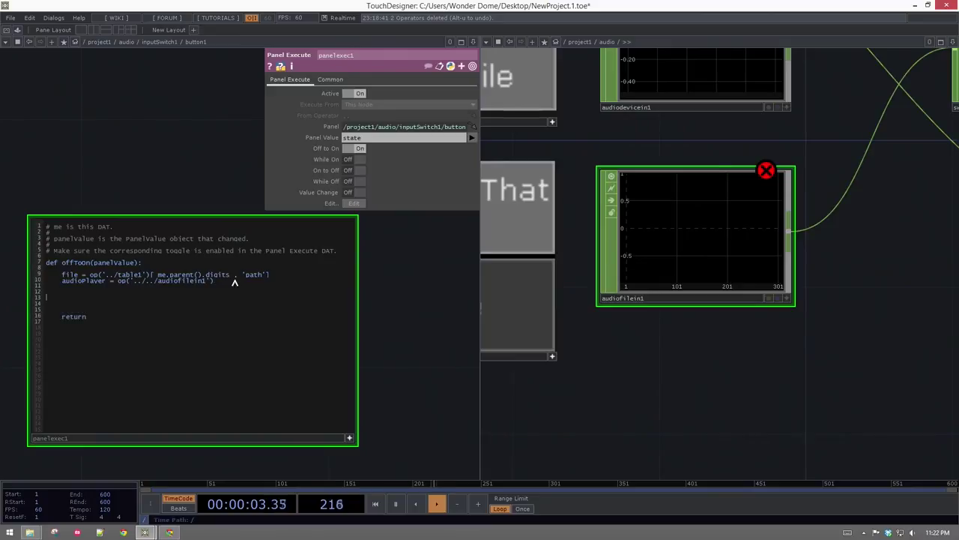
{"action": "key", "text": "BackSpace"}
{"action": "key", "text": "BackSpace"}
{"action": "type", "text": "audioPl"}
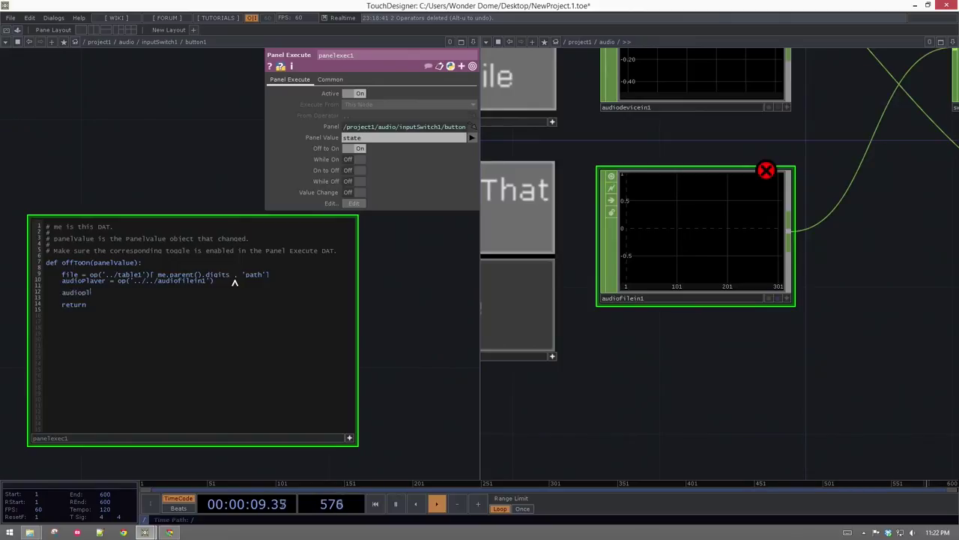
{"action": "type", "text": "ayer"}
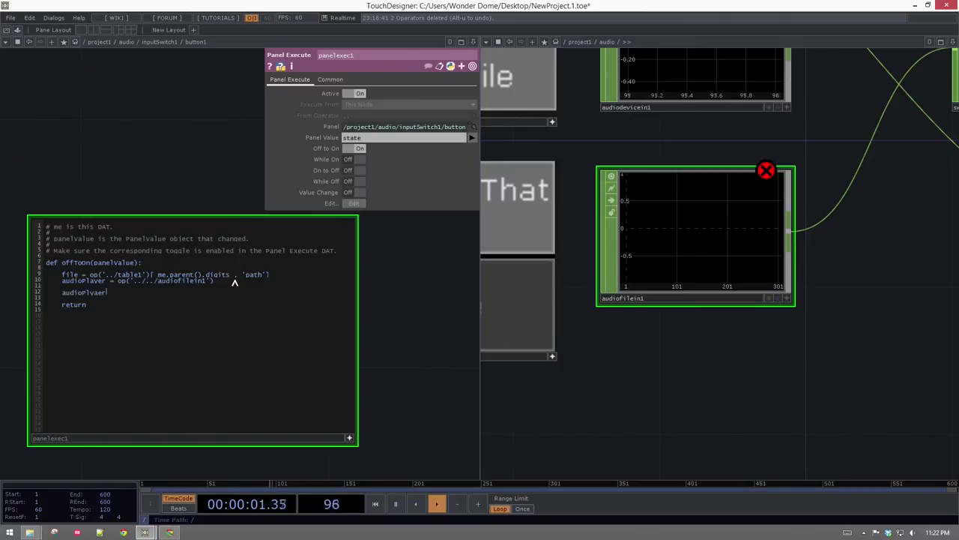
{"action": "type", "text": "."}
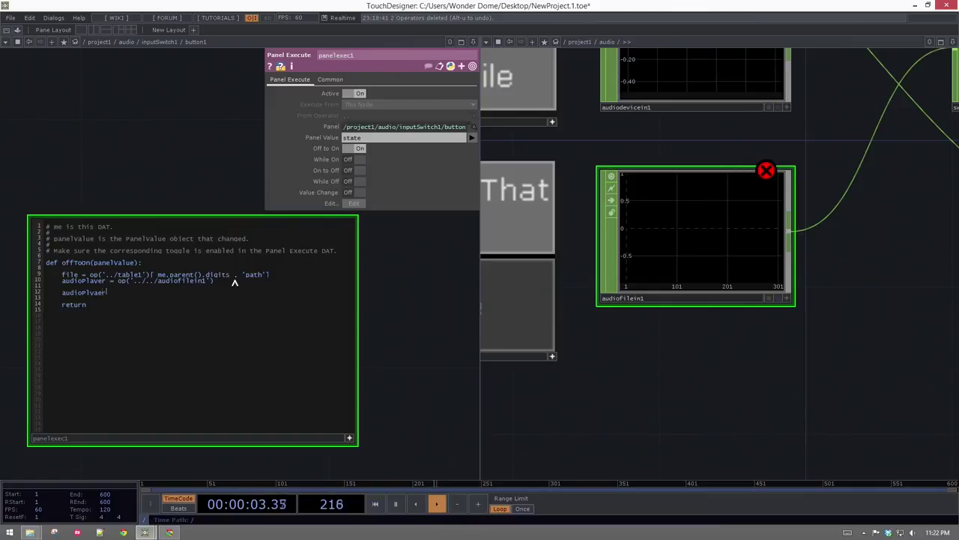
{"action": "key", "text": "BackSpace"}
{"action": "key", "text": "p"}
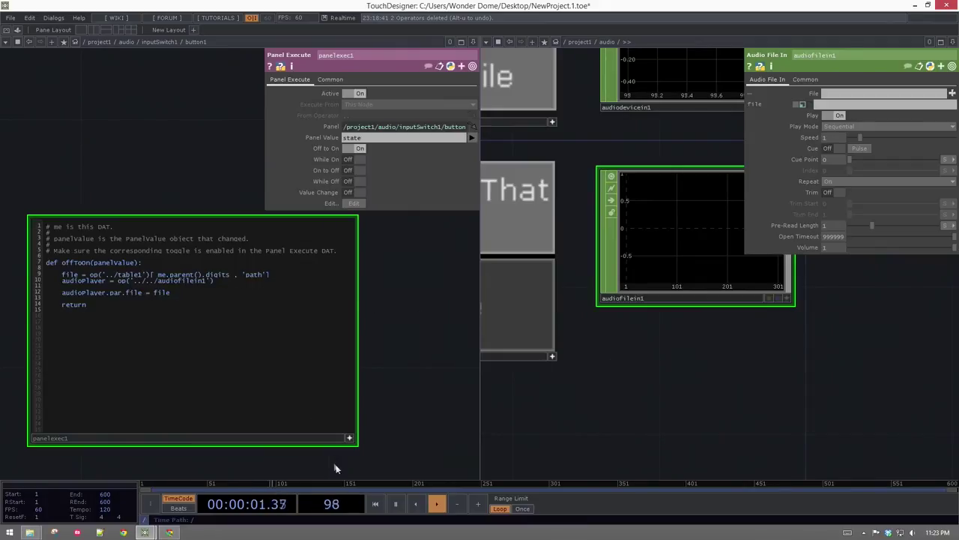
- Finish editing panelexec1's script and place the DAT above panel1, beside the color table
{"action": "left_click", "coordinate": [350, 440]}
{"action": "middle_click_drag", "start_coordinate": [398, 368], "coordinate": [377, 408]}
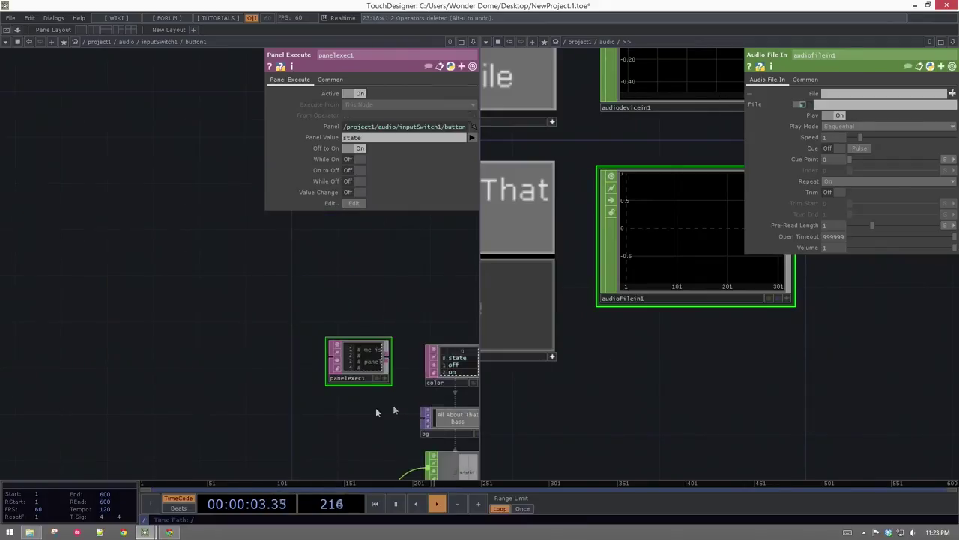
{"action": "left_click_drag", "start_coordinate": [393, 407], "coordinate": [136, 322]}
{"action": "left_click_drag", "start_coordinate": [104, 275], "coordinate": [84, 274]}
{"action": "left_click_drag", "start_coordinate": [356, 309], "coordinate": [356, 316]}
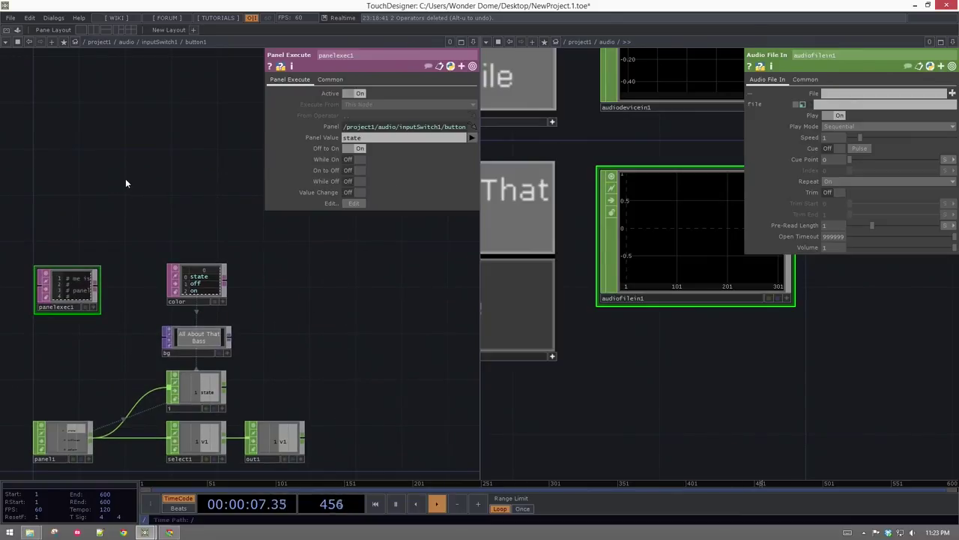
- Return to inputSwitch1's network and inspect the operator info of audiofilein1 in the audio network
{"action": "scroll", "coordinate": [126, 182], "scroll_direction": "down", "scroll_amount": 6}
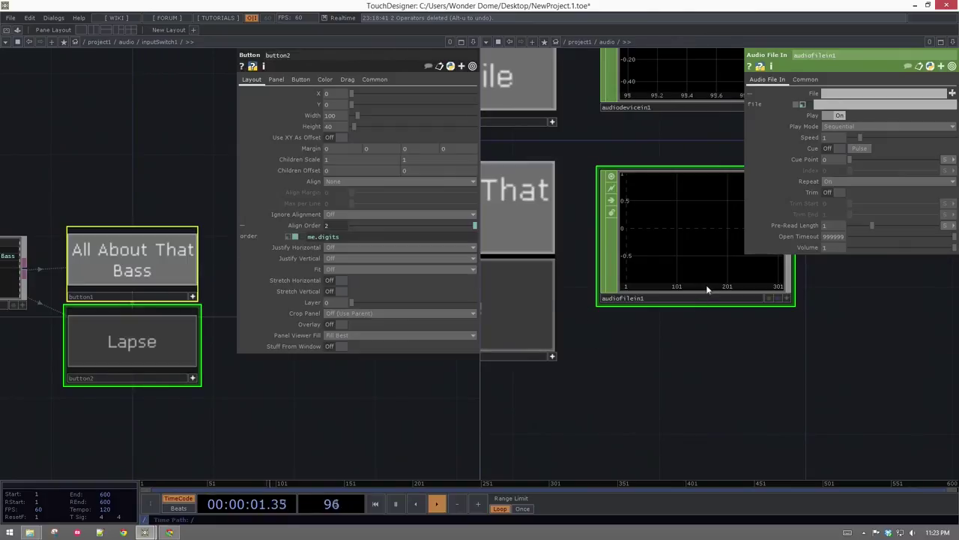
{"action": "middle_click", "coordinate": [683, 238]}
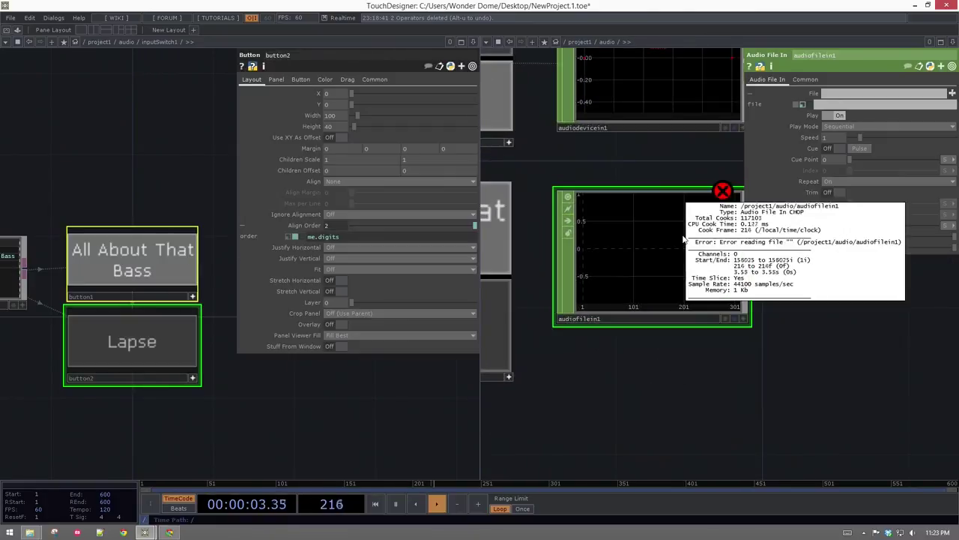
{"action": "middle_click", "coordinate": [652, 248]}
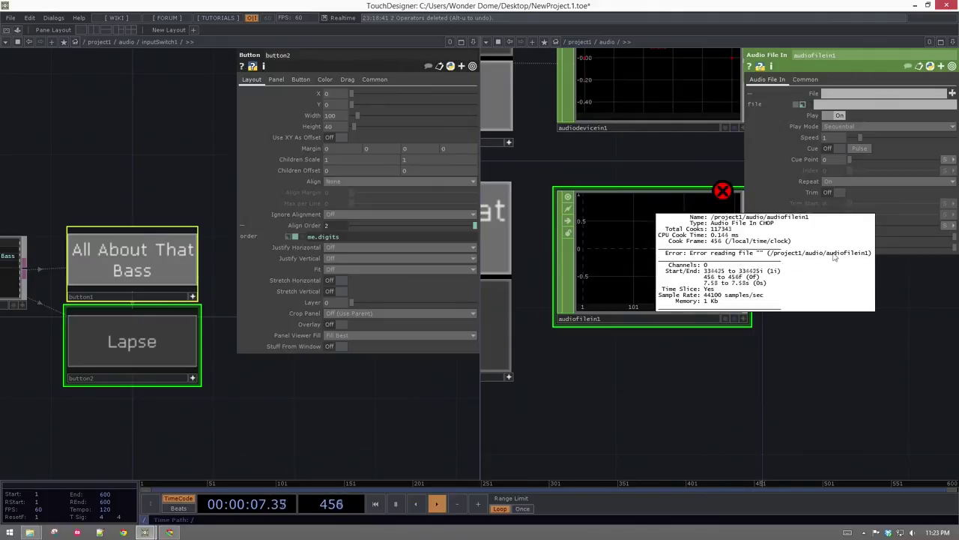
- Switch repeatedly between the Lapse and All About That Bass buttons to test the file loading in audiofilein1
{"action": "left_click", "coordinate": [180, 344]}
{"action": "left_click", "coordinate": [178, 263]}
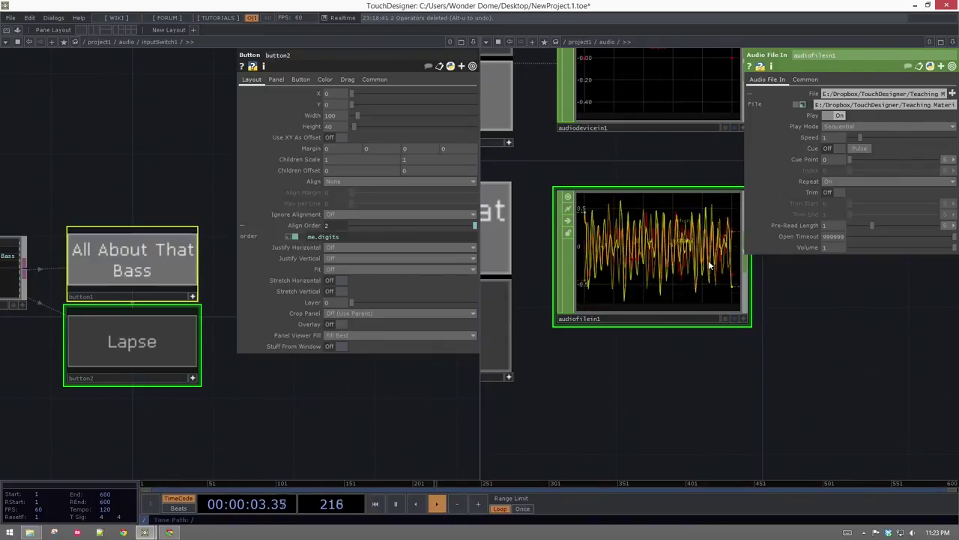
{"action": "left_click", "coordinate": [155, 344]}
{"action": "left_click", "coordinate": [148, 267]}
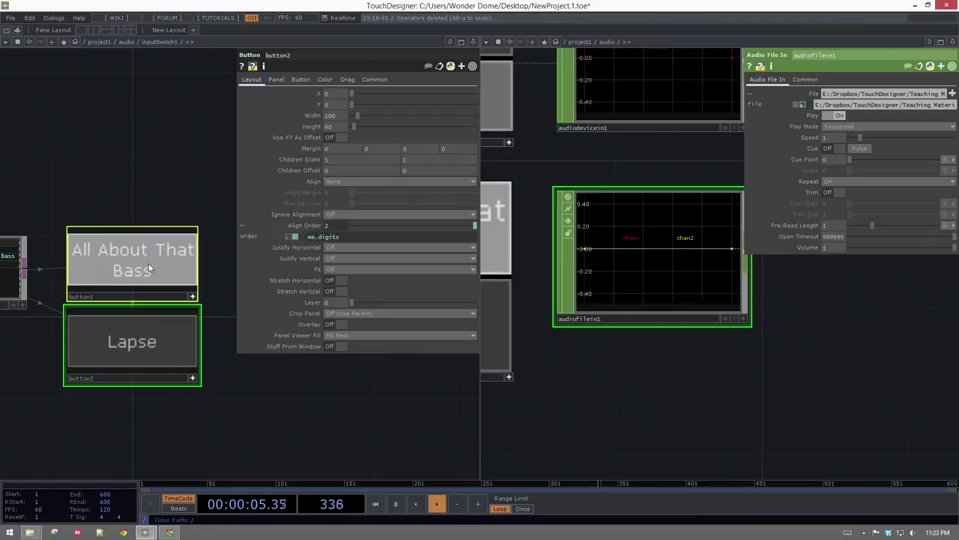
{"action": "left_click", "coordinate": [152, 331]}
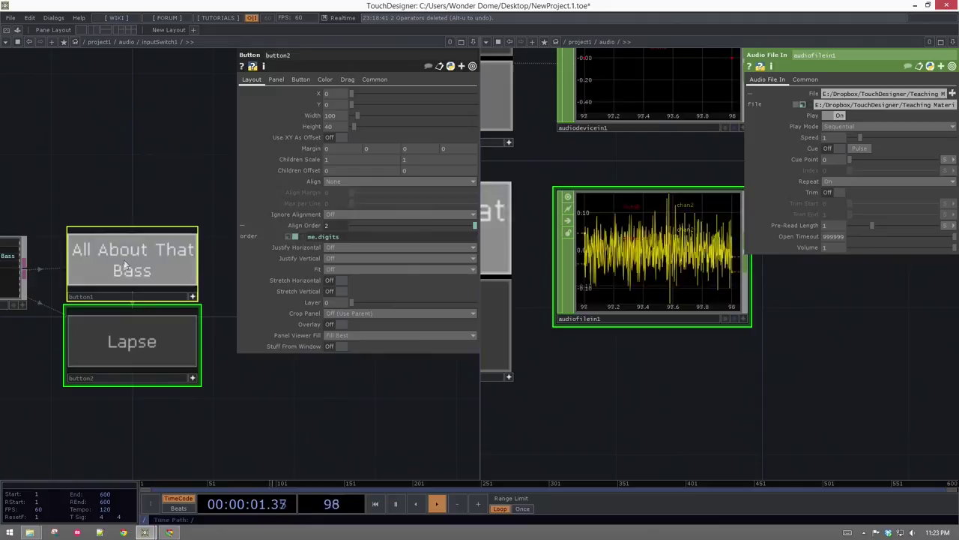
{"action": "left_click", "coordinate": [158, 326]}
{"action": "left_click", "coordinate": [131, 289]}
{"action": "left_click", "coordinate": [142, 330]}
{"action": "left_click", "coordinate": [164, 328]}
- Review table1's song list beside the buttons and deactivate the viewers of button1 and button2
{"action": "left_click_drag", "start_coordinate": [9, 394], "coordinate": [111, 397]}
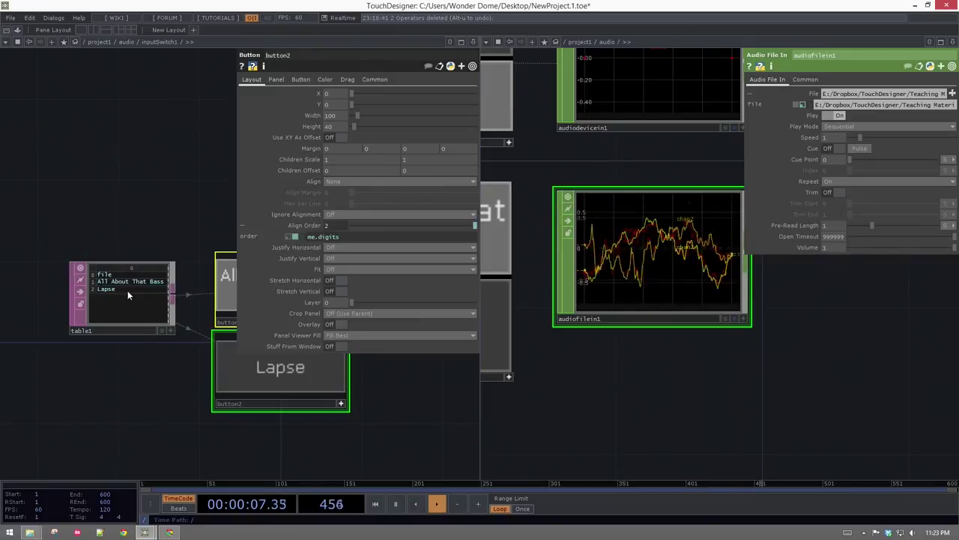
{"action": "scroll", "coordinate": [138, 309], "scroll_direction": "up", "scroll_amount": 2}
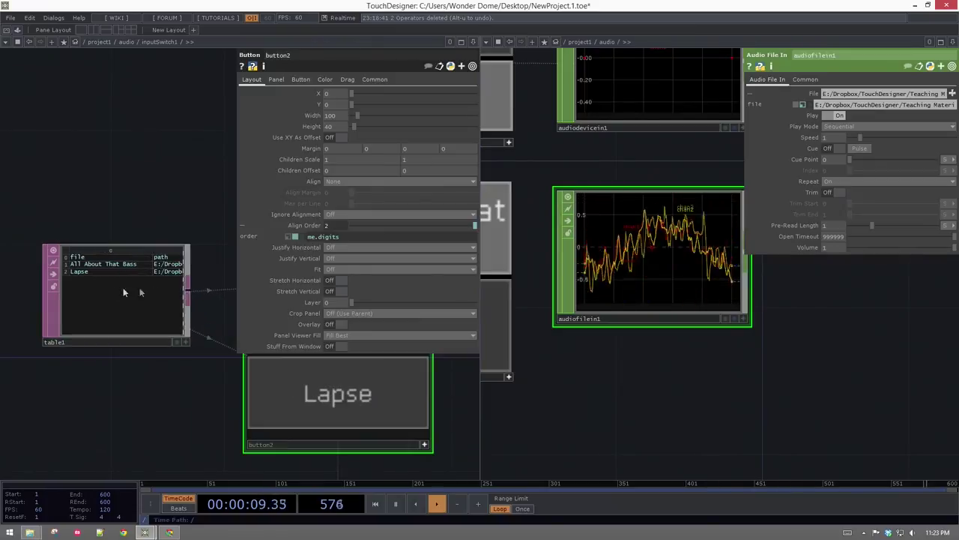
{"action": "left_click_drag", "start_coordinate": [225, 441], "coordinate": [32, 364]}
{"action": "scroll", "coordinate": [167, 342], "scroll_direction": "down", "scroll_amount": 2}
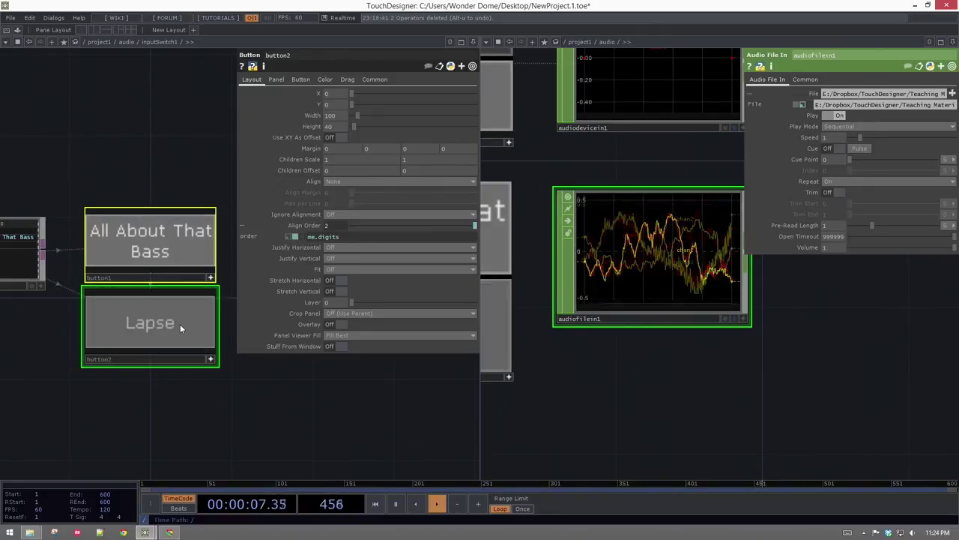
{"action": "key", "text": "a"}
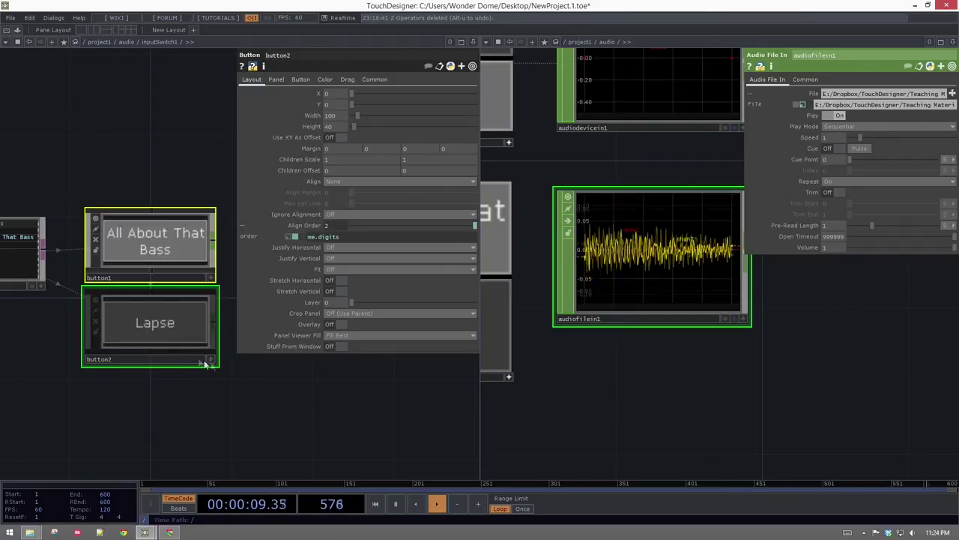
{"action": "right_click_drag", "start_coordinate": [96, 323], "coordinate": [94, 320]}
{"action": "left_click_drag", "start_coordinate": [152, 315], "coordinate": [153, 324]}
{"action": "left_click_drag", "start_coordinate": [15, 250], "coordinate": [143, 266]}
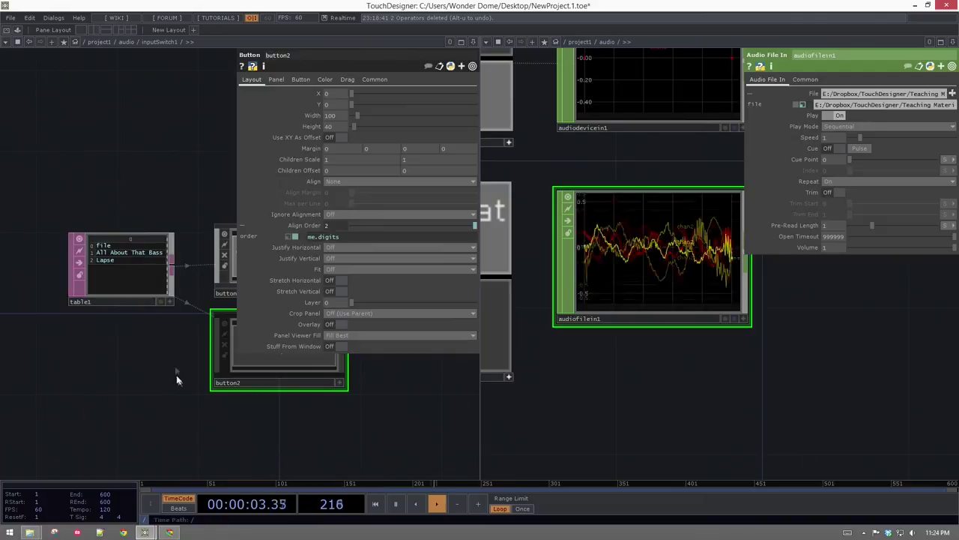
- Enter button1's network and inspect the color table that defines its state colors
{"action": "left_click_drag", "start_coordinate": [176, 375], "coordinate": [132, 356]}
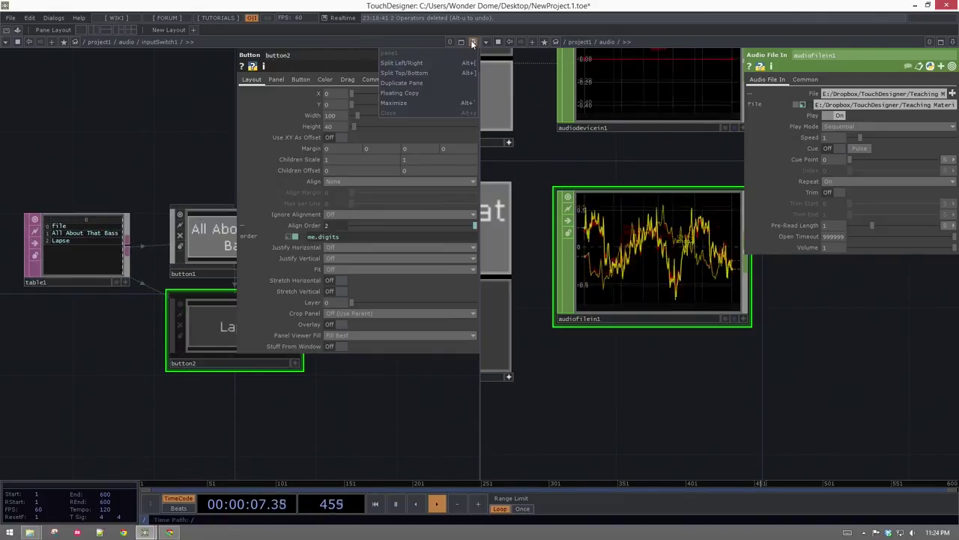
{"action": "scroll", "coordinate": [97, 278], "scroll_direction": "up", "scroll_amount": 10}
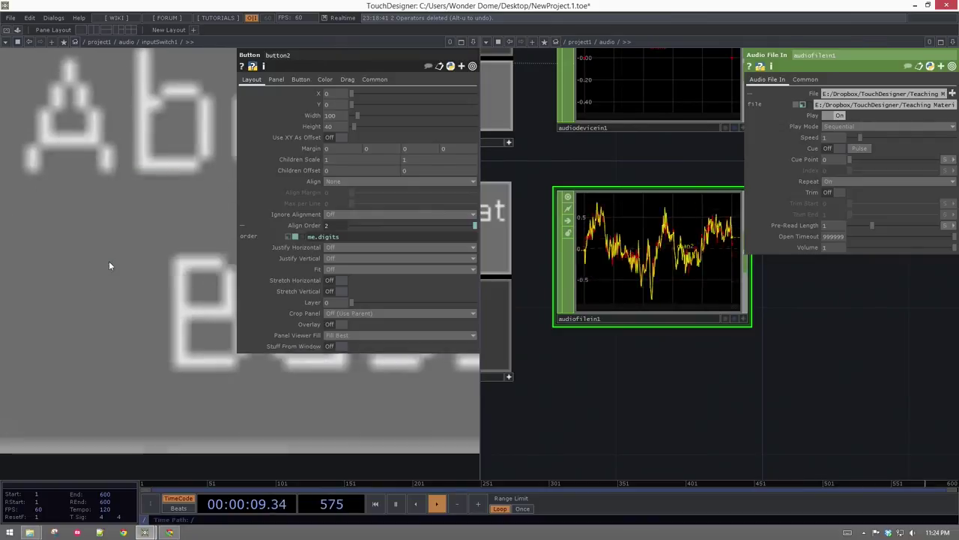
{"action": "scroll", "coordinate": [108, 262], "scroll_direction": "up", "scroll_amount": 5}
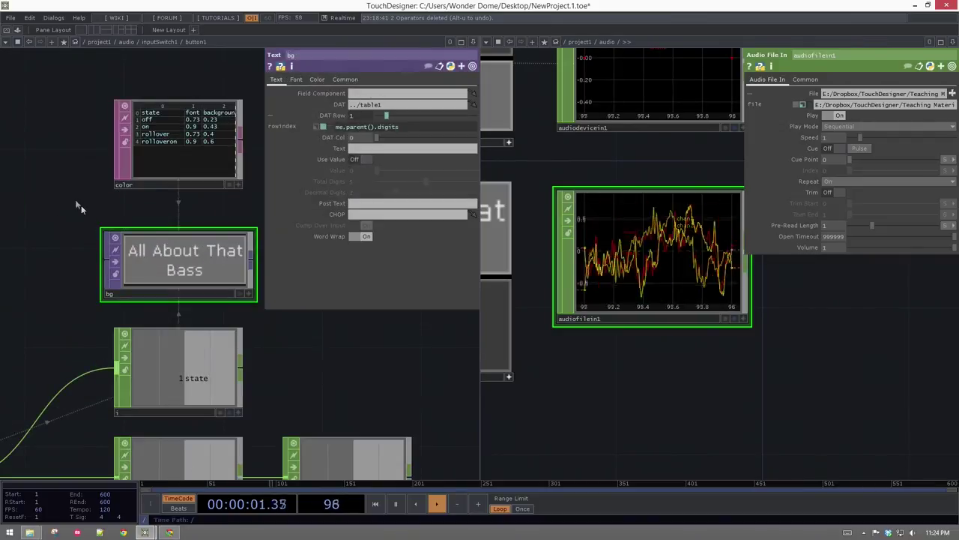
{"action": "left_click_drag", "start_coordinate": [87, 213], "coordinate": [92, 263]}
{"action": "scroll", "coordinate": [166, 193], "scroll_direction": "up", "scroll_amount": 5}
{"action": "left_click_drag", "start_coordinate": [192, 77], "coordinate": [78, 152]}
{"action": "left_click", "coordinate": [210, 242]}
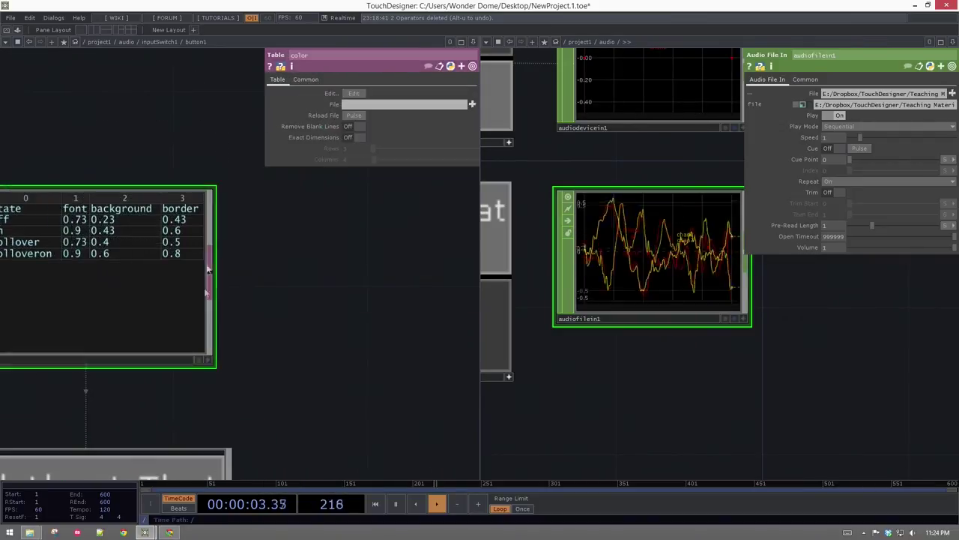
- Return to inputSwitch1's network and close its pane, leaving only the audio network
{"action": "scroll", "coordinate": [257, 357], "scroll_direction": "down", "scroll_amount": 10}
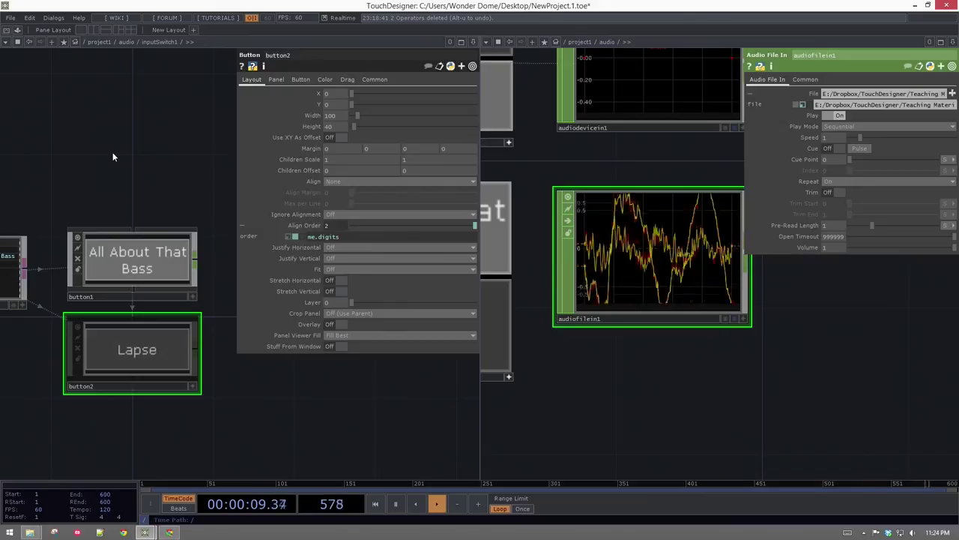
{"action": "left_click_drag", "start_coordinate": [105, 152], "coordinate": [152, 246]}
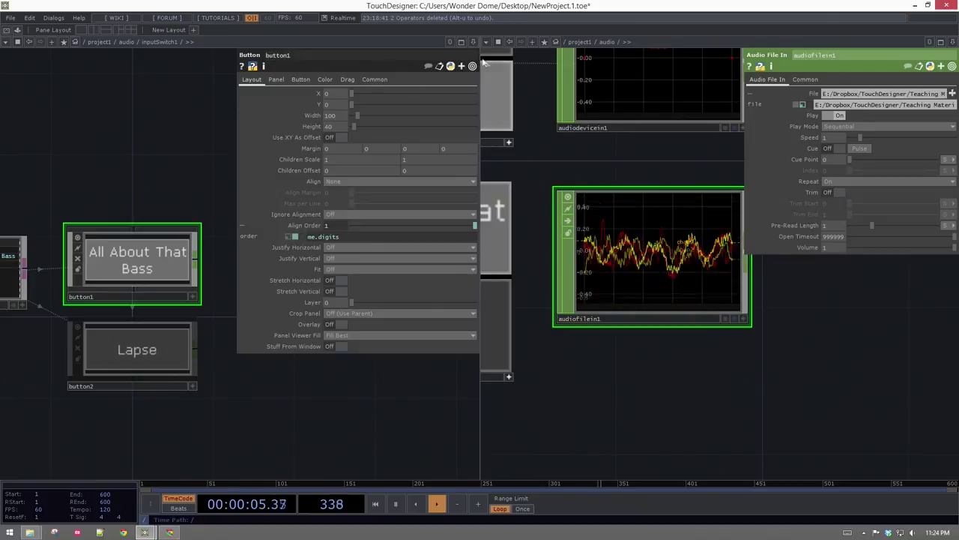
{"action": "left_click", "coordinate": [389, 113]}
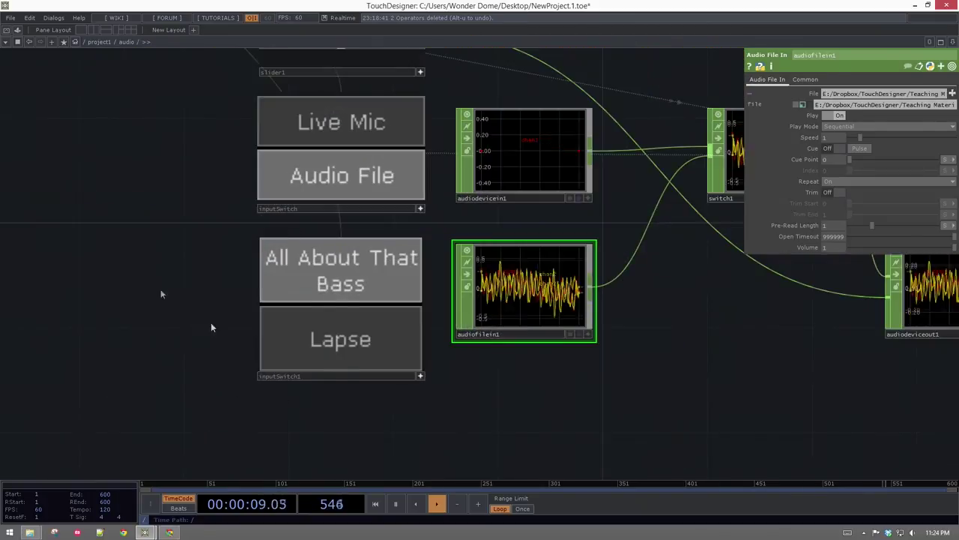
- Set inputSwitch1's left, right, bottom and top borders to Border A and turn on Border on Top
{"action": "left_click", "coordinate": [359, 359]}
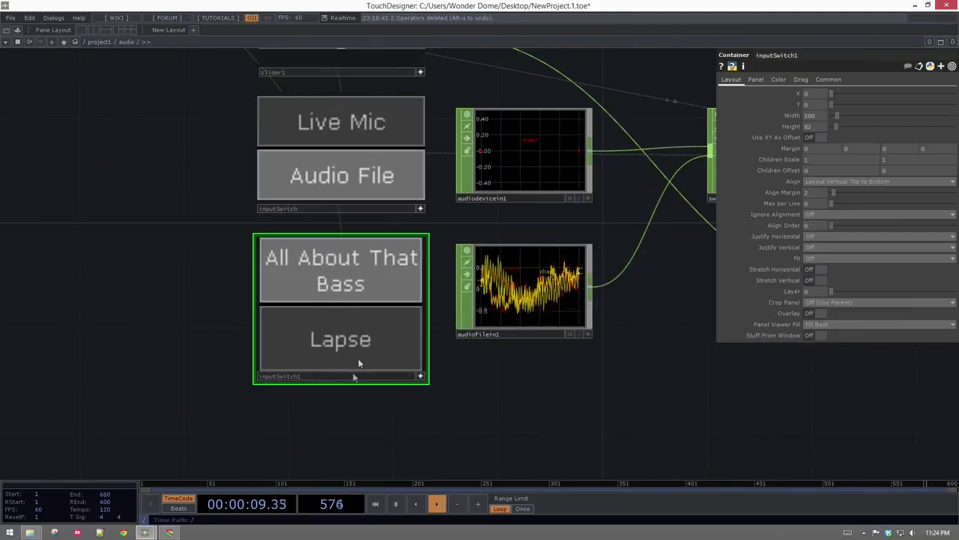
{"action": "left_click", "coordinate": [755, 79]}
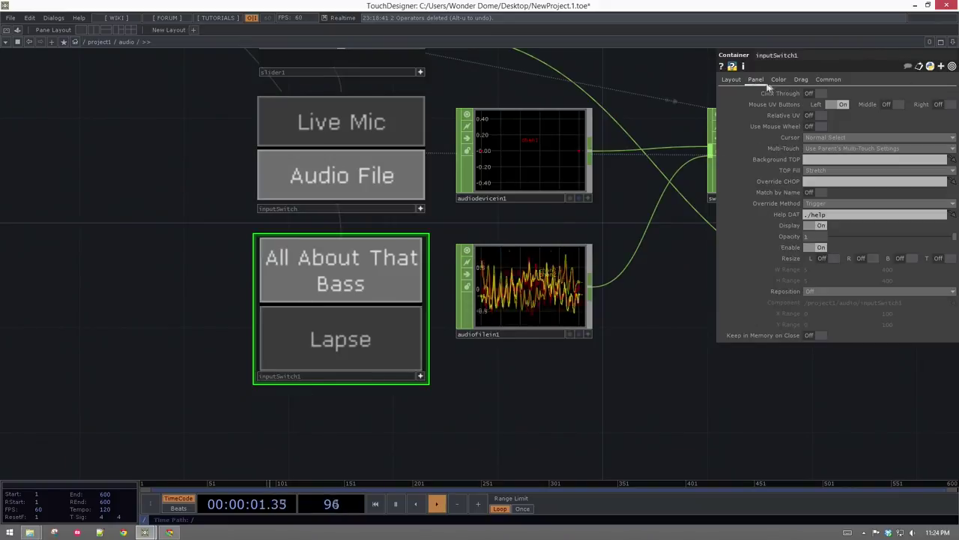
{"action": "left_click", "coordinate": [778, 79]}
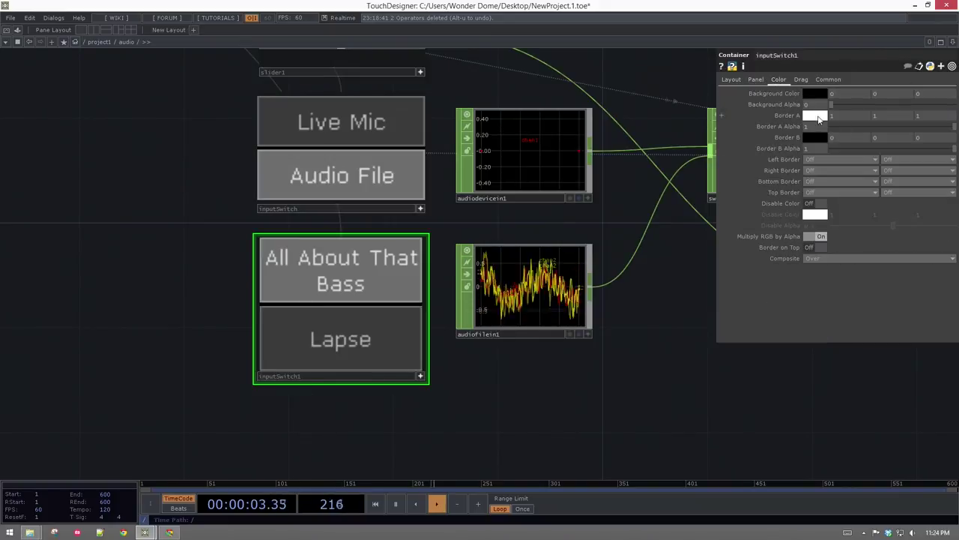
{"action": "left_click", "coordinate": [833, 160]}
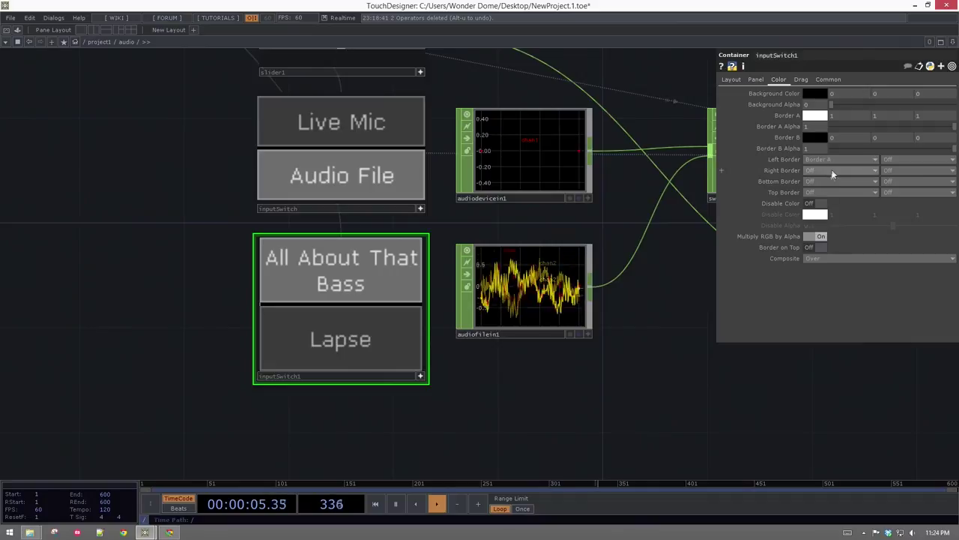
{"action": "left_click", "coordinate": [829, 191]}
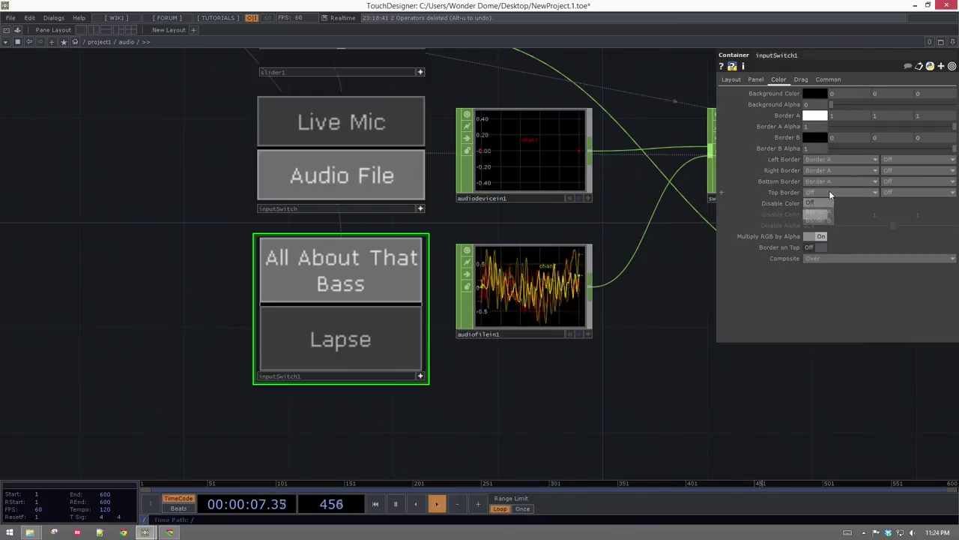
{"action": "left_click", "coordinate": [817, 213]}
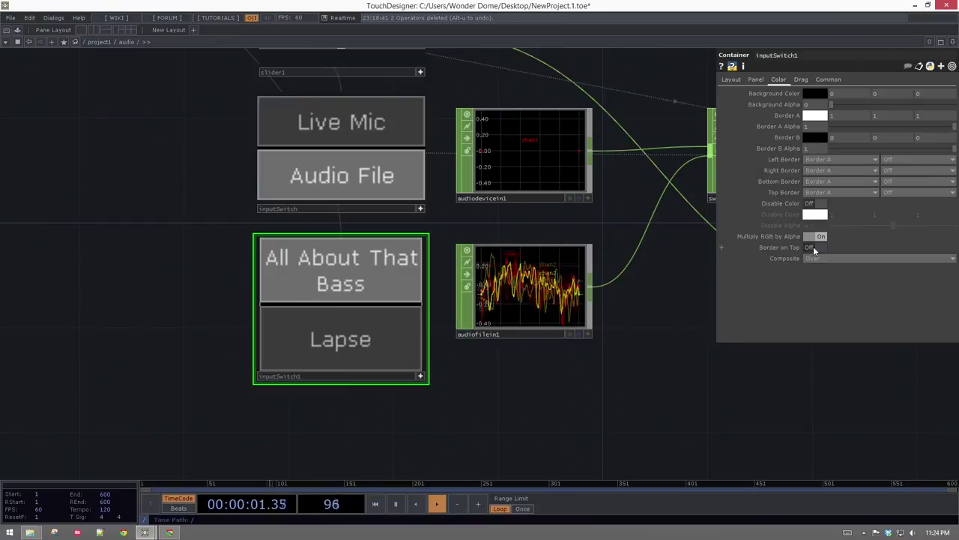
{"action": "left_click", "coordinate": [813, 248]}
- Set inputSwitch1's Border A color to blue (0, 0.184314, 1)
{"action": "left_click", "coordinate": [815, 116]}
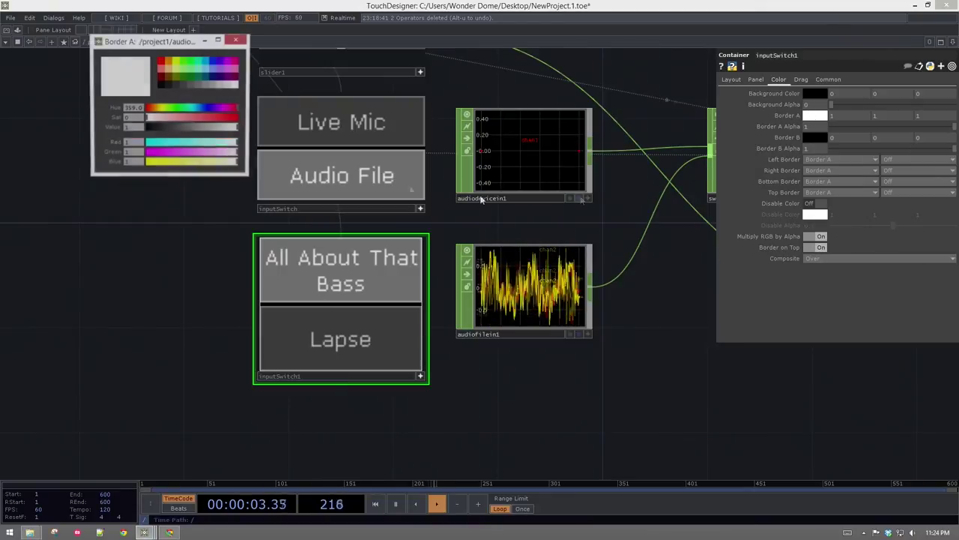
{"action": "left_click", "coordinate": [217, 64]}
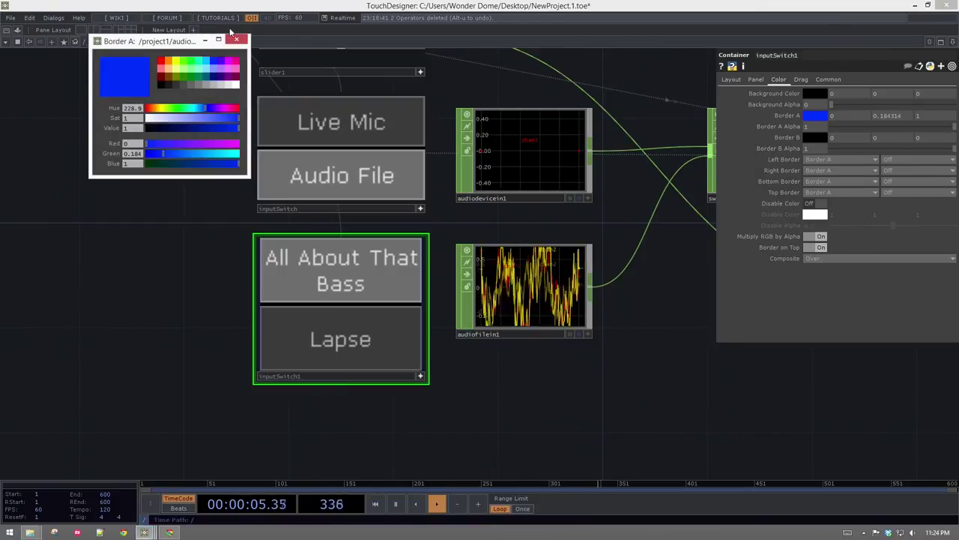
{"action": "left_click", "coordinate": [237, 39]}
- Deactivate the viewers of inputSwitch and inputSwitch1 in the audio network
{"action": "left_click_drag", "start_coordinate": [225, 162], "coordinate": [204, 283]}
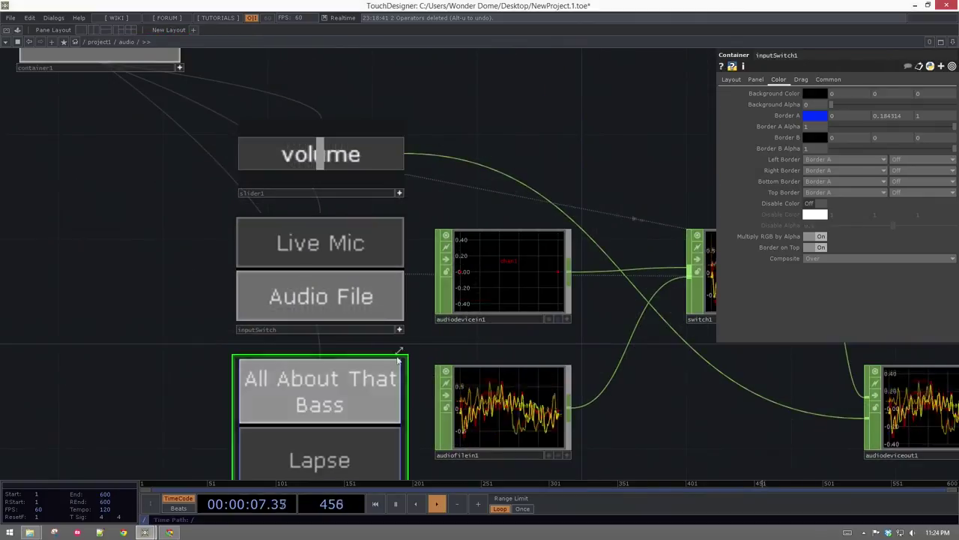
{"action": "left_click", "coordinate": [399, 330]}
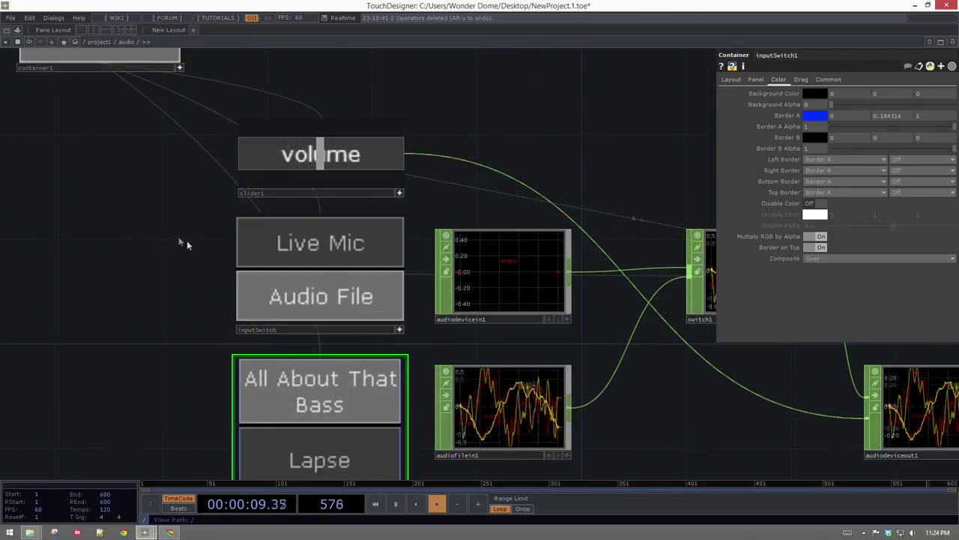
{"action": "left_click_drag", "start_coordinate": [122, 353], "coordinate": [129, 306]}
{"action": "left_click", "coordinate": [405, 451]}
- Set all four borders of inputSwitch to Border A and turn on Border on Top
{"action": "right_click_drag", "start_coordinate": [210, 221], "coordinate": [346, 272]}
{"action": "left_click", "coordinate": [802, 81]}
{"action": "left_click", "coordinate": [756, 80]}
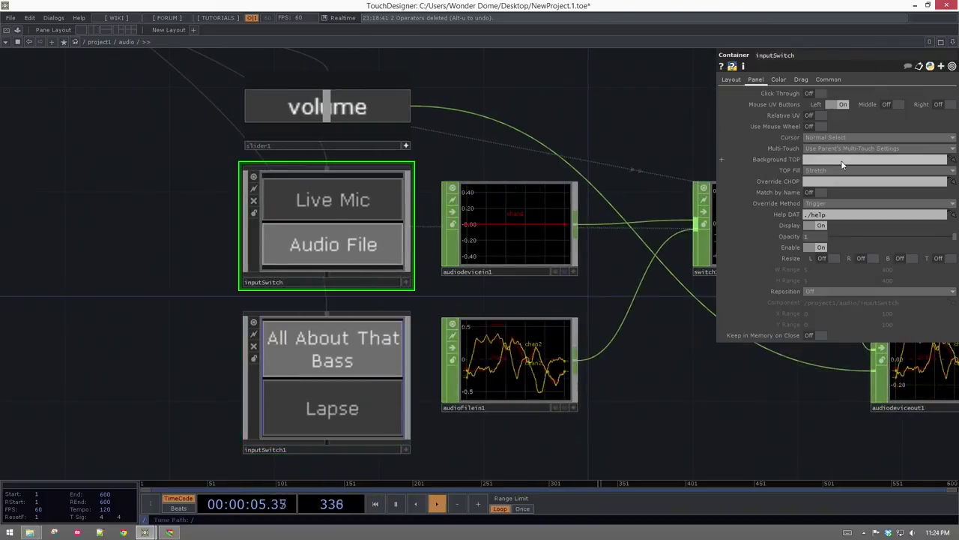
{"action": "left_click", "coordinate": [780, 80]}
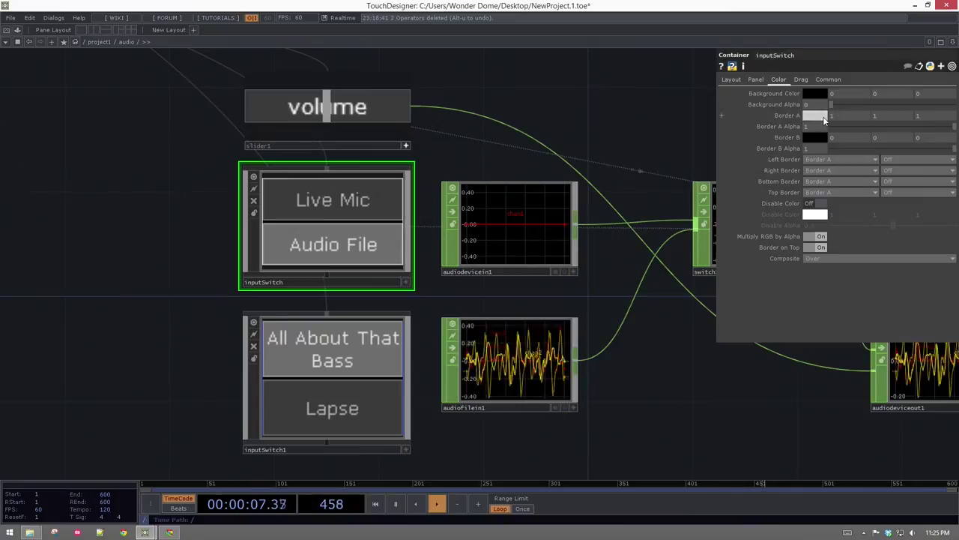
- Set inputSwitch's Border A color to orange (1, 0.545098, 0)
{"action": "left_click", "coordinate": [824, 119]}
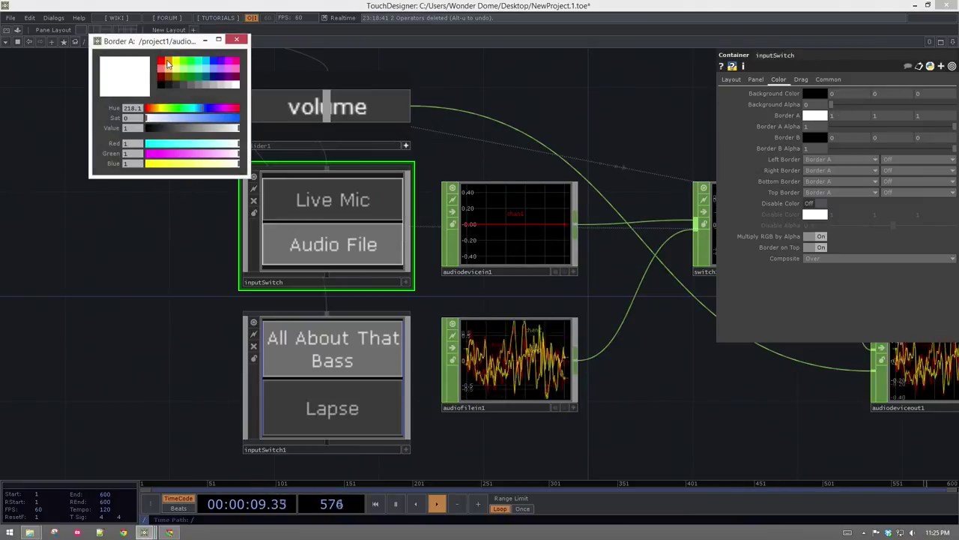
{"action": "left_click", "coordinate": [168, 65]}
{"action": "left_click", "coordinate": [236, 39]}
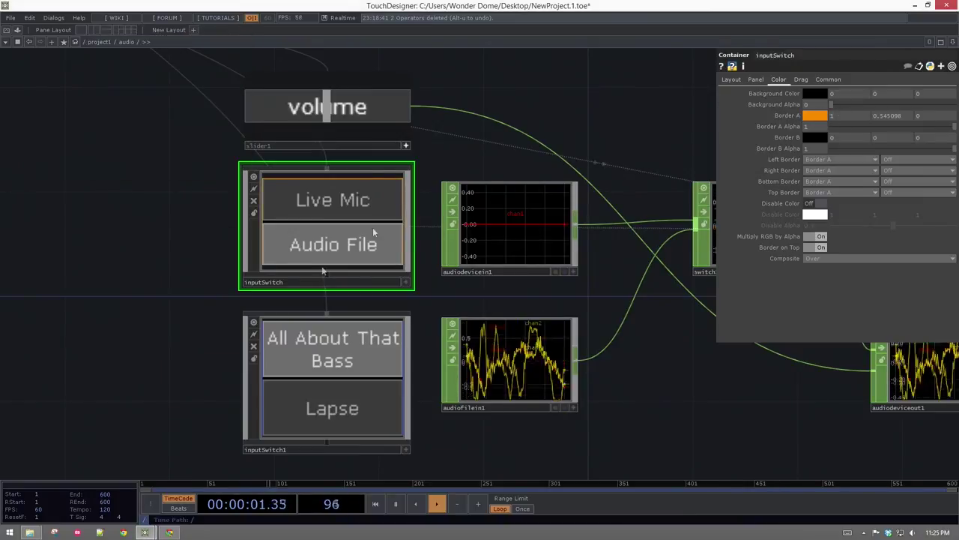
- Examine the colored borders inside container1 and check container1's own border settings
{"action": "left_click_drag", "start_coordinate": [168, 334], "coordinate": [236, 375]}
{"action": "scroll", "coordinate": [247, 349], "scroll_direction": "down", "scroll_amount": 4}
{"action": "scroll", "coordinate": [220, 169], "scroll_direction": "up", "scroll_amount": 4}
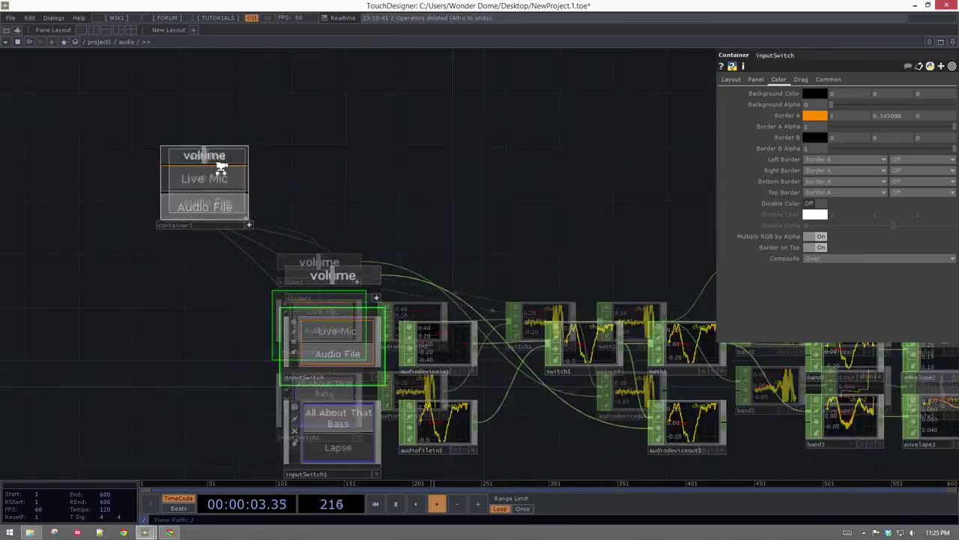
{"action": "left_click_drag", "start_coordinate": [255, 421], "coordinate": [230, 209]}
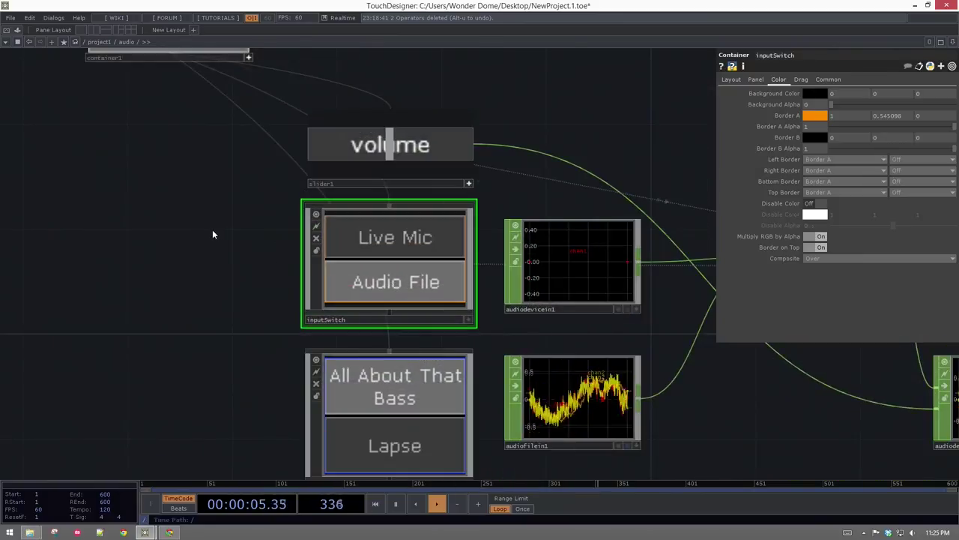
{"action": "left_click_drag", "start_coordinate": [174, 171], "coordinate": [225, 343]}
{"action": "left_click", "coordinate": [134, 196]}
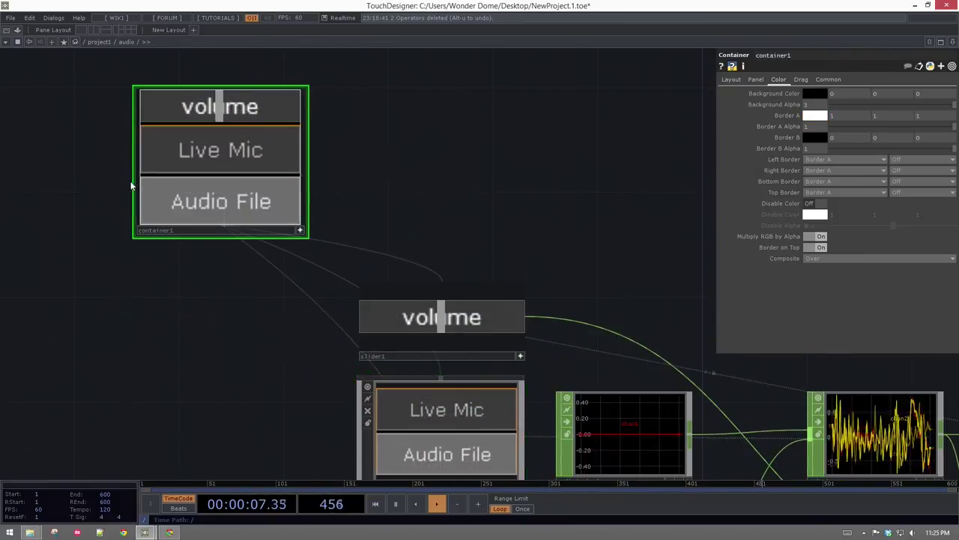
{"action": "left_click_drag", "start_coordinate": [282, 398], "coordinate": [199, 208]}
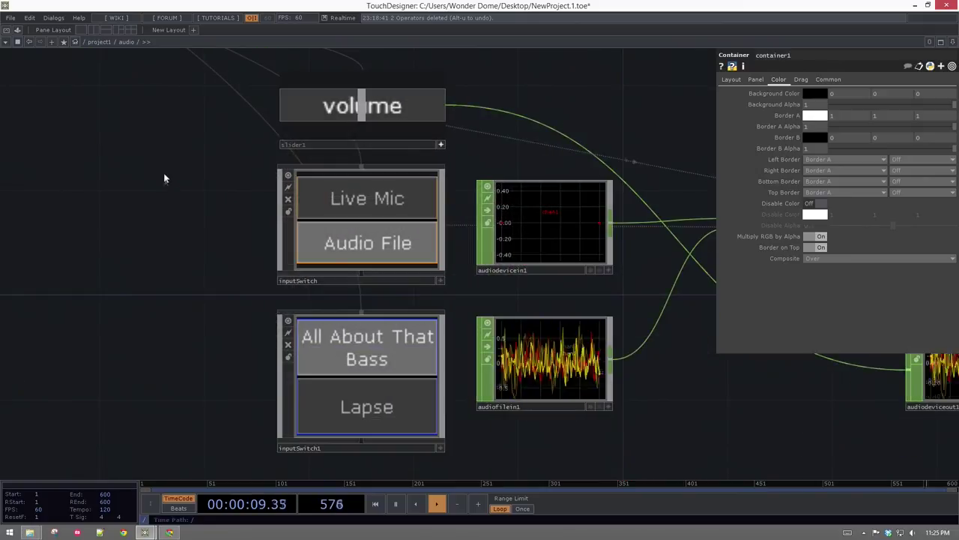
- Check the layout heights of inputSwitch and inputSwitch1
{"action": "scroll", "coordinate": [212, 212], "scroll_direction": "down", "scroll_amount": 3}
{"action": "left_click", "coordinate": [240, 202]}
{"action": "scroll", "coordinate": [225, 203], "scroll_direction": "up", "scroll_amount": 2}
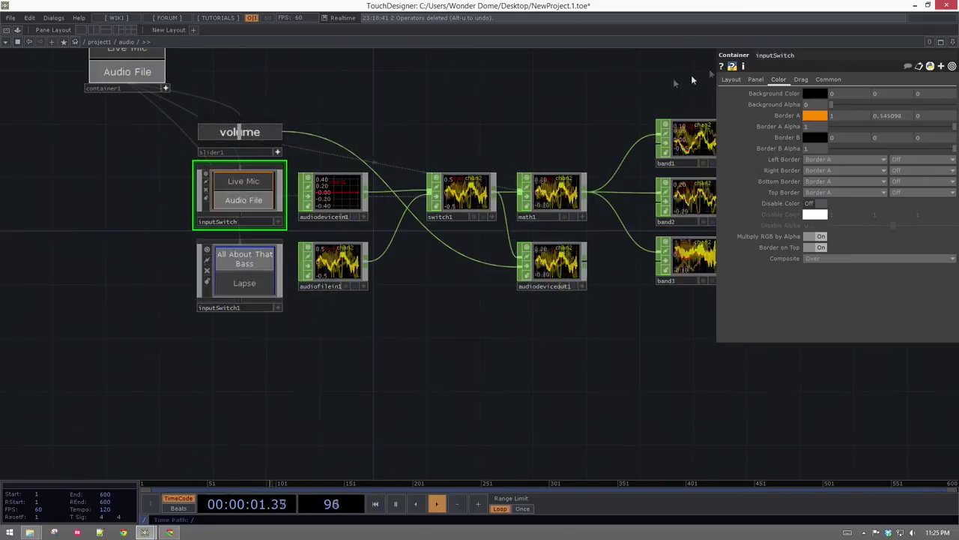
{"action": "left_click", "coordinate": [731, 80]}
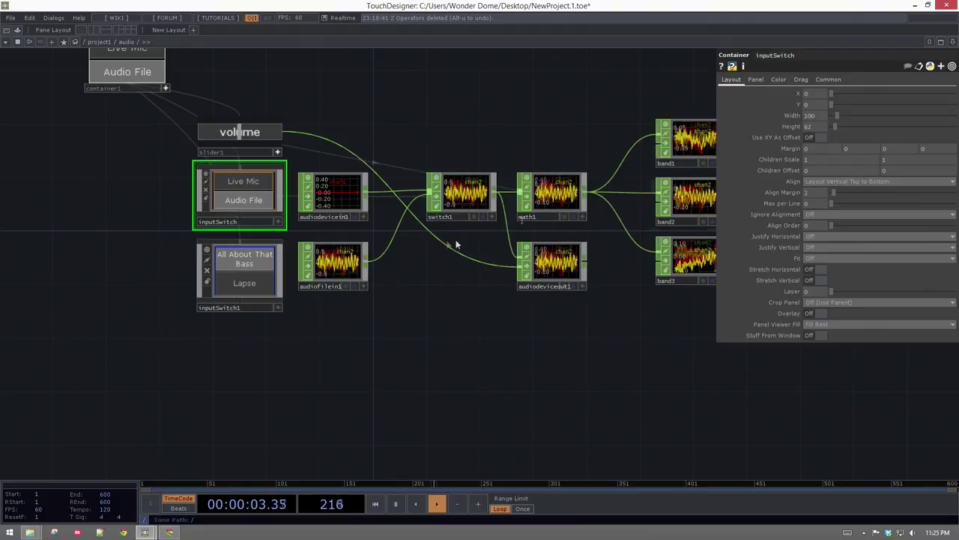
{"action": "right_click_drag", "start_coordinate": [180, 249], "coordinate": [227, 326]}
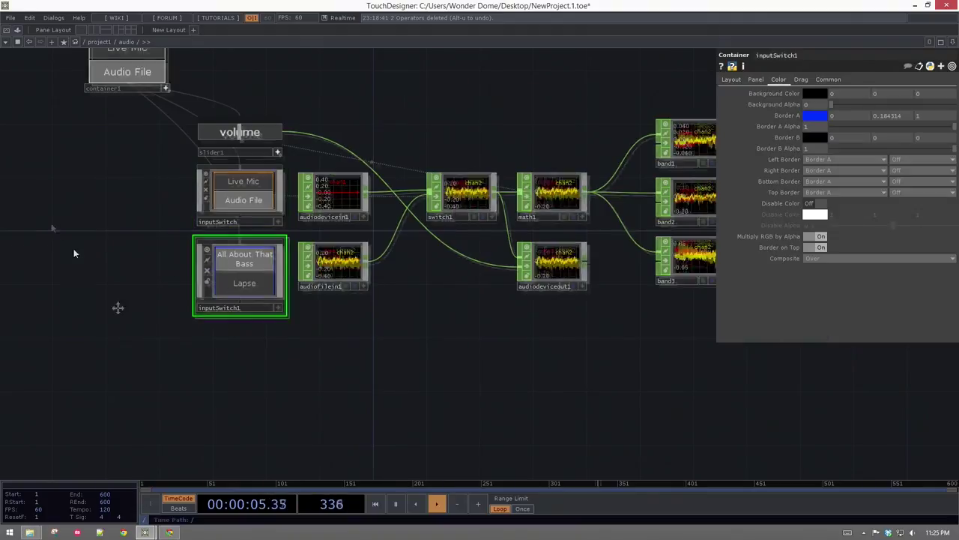
{"action": "left_click_drag", "start_coordinate": [118, 306], "coordinate": [237, 429]}
{"action": "left_click", "coordinate": [728, 81]}
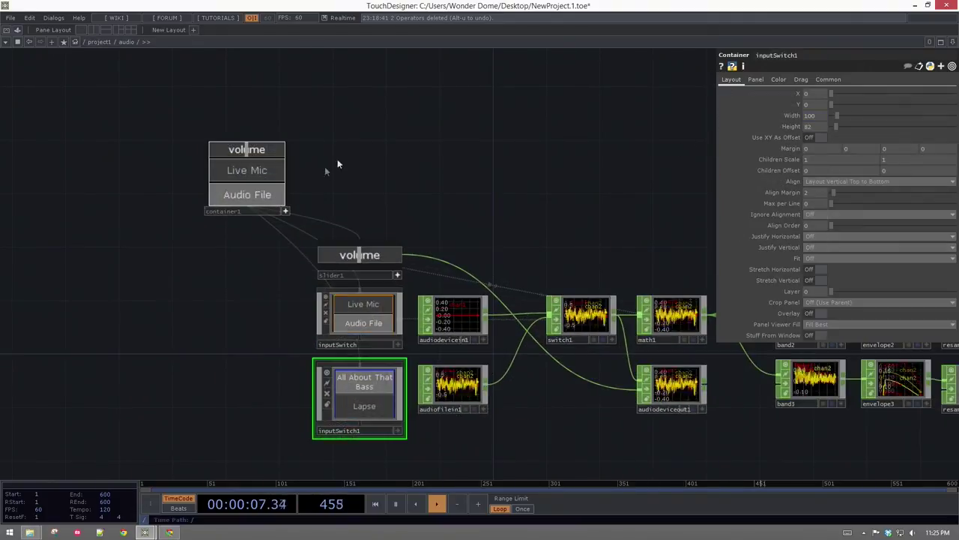
- Deactivate container1's viewer and set its height expression to 62+20+4+82
{"action": "left_click", "coordinate": [285, 212]}
{"action": "left_click_drag", "start_coordinate": [370, 119], "coordinate": [251, 164]}
{"action": "left_click", "coordinate": [733, 81]}
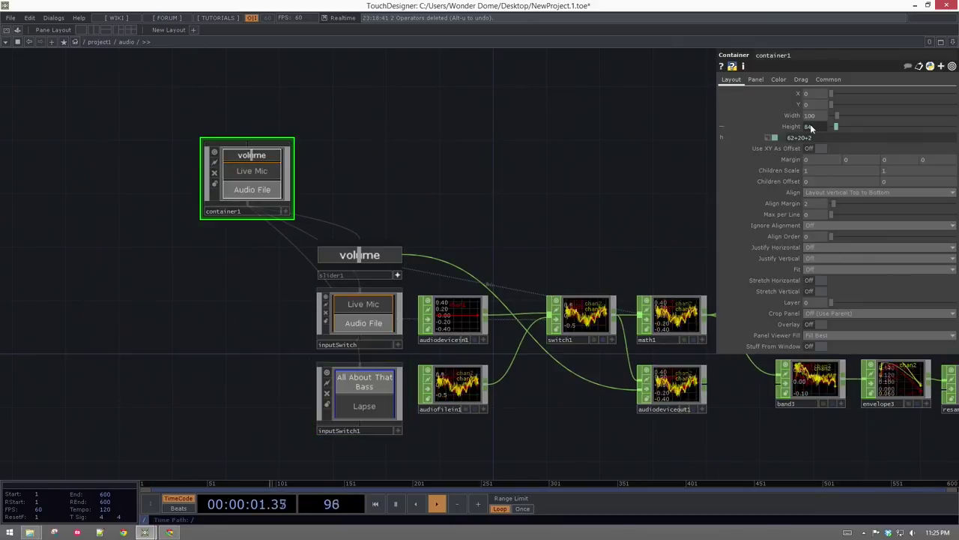
{"action": "left_click", "coordinate": [823, 138]}
{"action": "type", "text": "+82"}
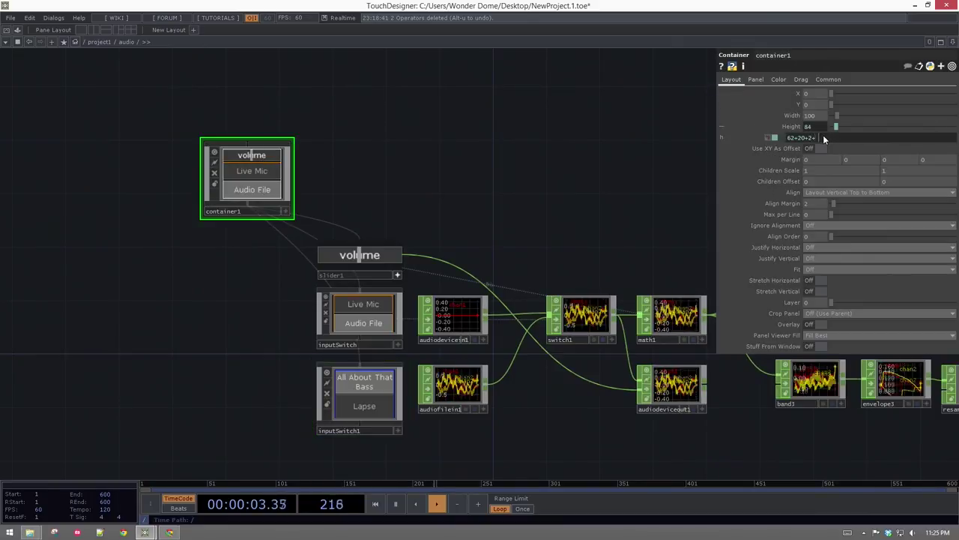
{"action": "key", "text": "Return"}
{"action": "scroll", "coordinate": [279, 166], "scroll_direction": "up", "scroll_amount": 5}
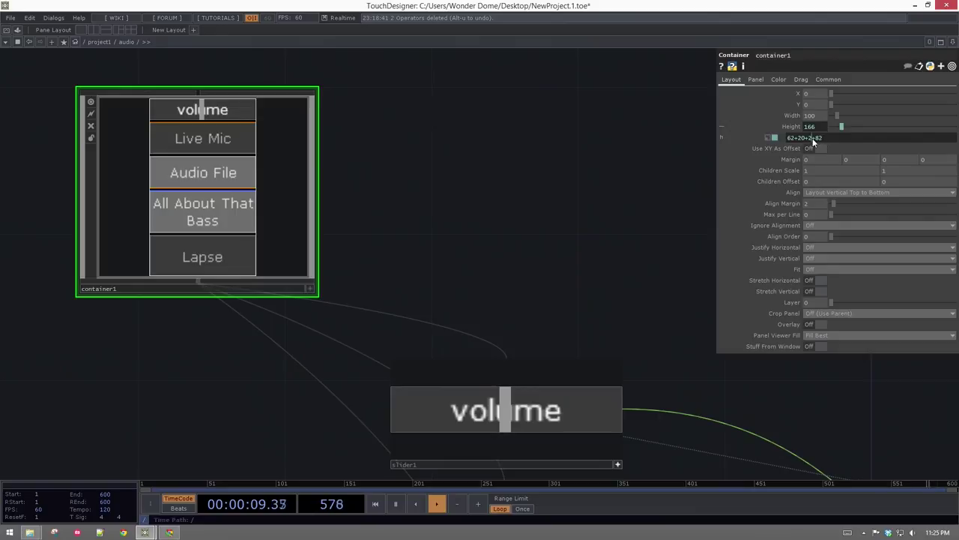
{"action": "key", "text": "Return"}
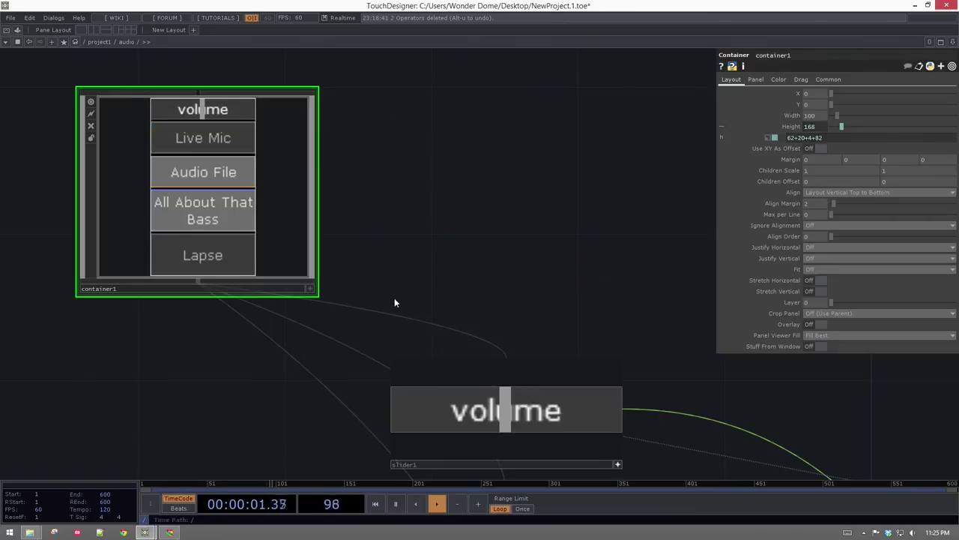
- Go up to the project1 network to view the audio component's panel
{"action": "left_click_drag", "start_coordinate": [244, 315], "coordinate": [253, 318]}
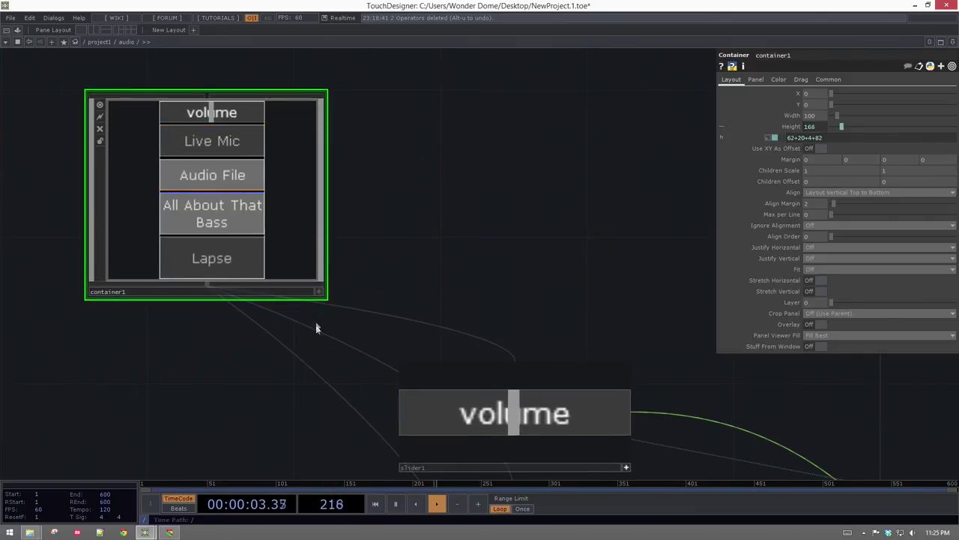
{"action": "key", "text": "u"}
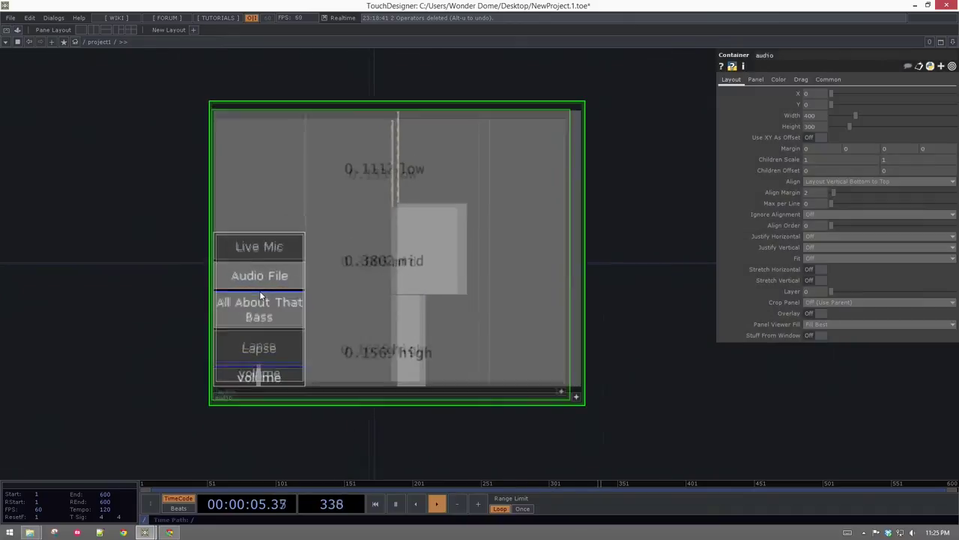
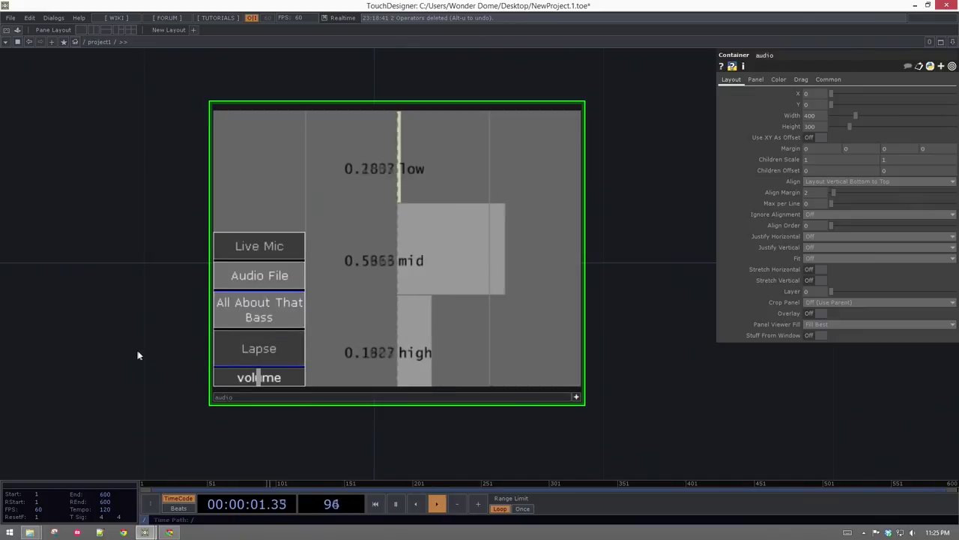
- Test the All About That Bass and Audio File buttons in the audio component's panel
{"action": "left_click", "coordinate": [264, 319]}
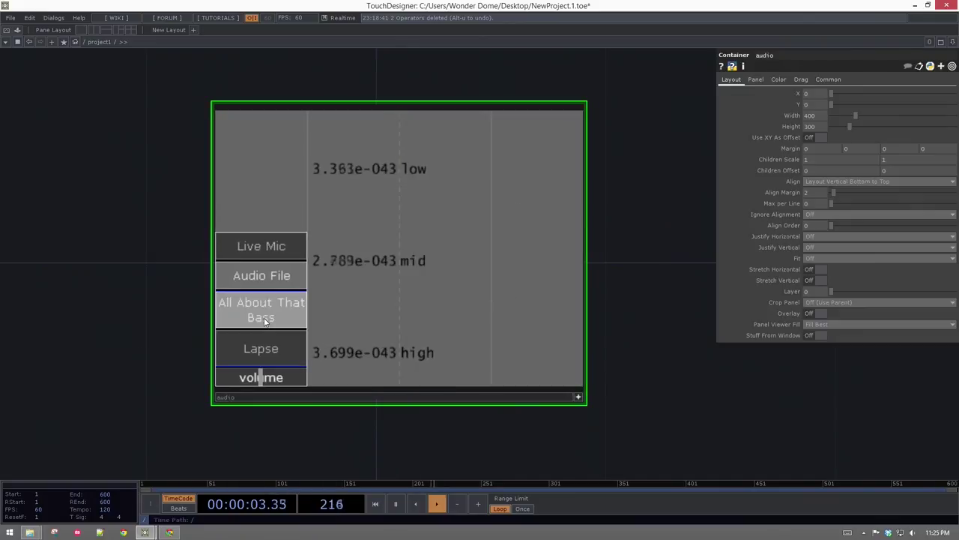
{"action": "left_click", "coordinate": [270, 283]}
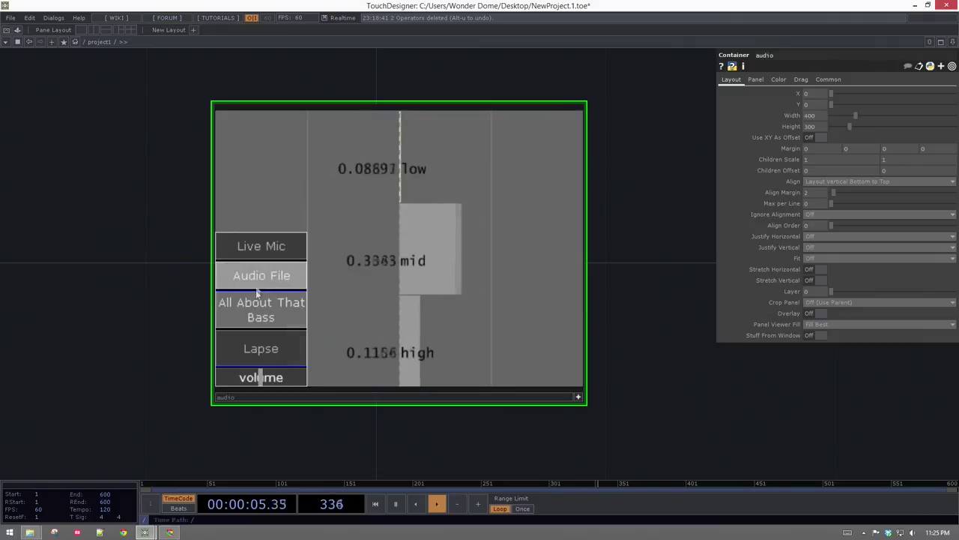
- Inside the audio component's inputSwitch, add a Container COMP above the Live Mic button
{"action": "scroll", "coordinate": [245, 308], "scroll_direction": "up", "scroll_amount": 5}
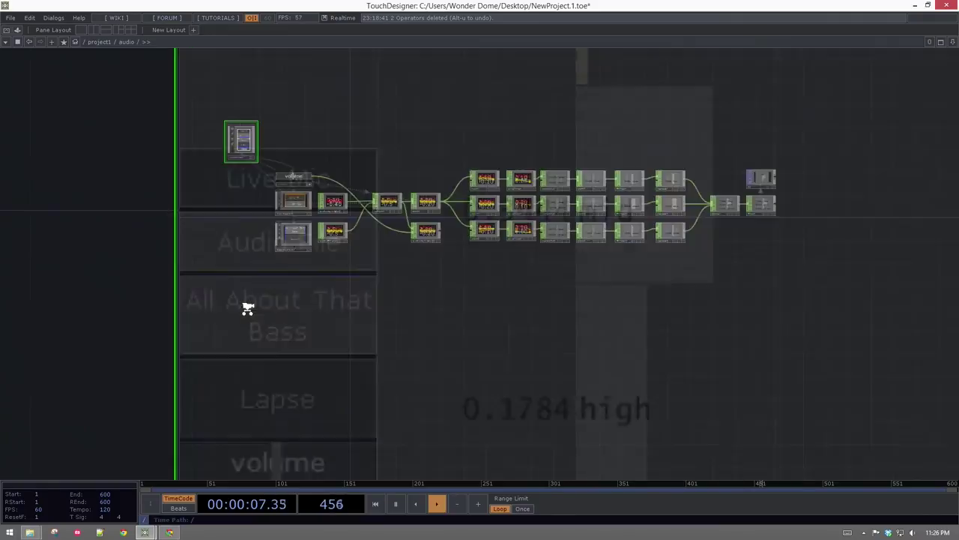
{"action": "left_click_drag", "start_coordinate": [75, 202], "coordinate": [232, 261]}
{"action": "middle_click_drag", "start_coordinate": [154, 266], "coordinate": [288, 420]}
{"action": "left_click_drag", "start_coordinate": [450, 450], "coordinate": [275, 259]}
{"action": "middle_click_drag", "start_coordinate": [234, 204], "coordinate": [398, 327]}
{"action": "left_click_drag", "start_coordinate": [558, 232], "coordinate": [542, 412]}
{"action": "key", "text": "Tab"}
{"action": "type", "text": "con"}
{"action": "left_click", "coordinate": [193, 161]}
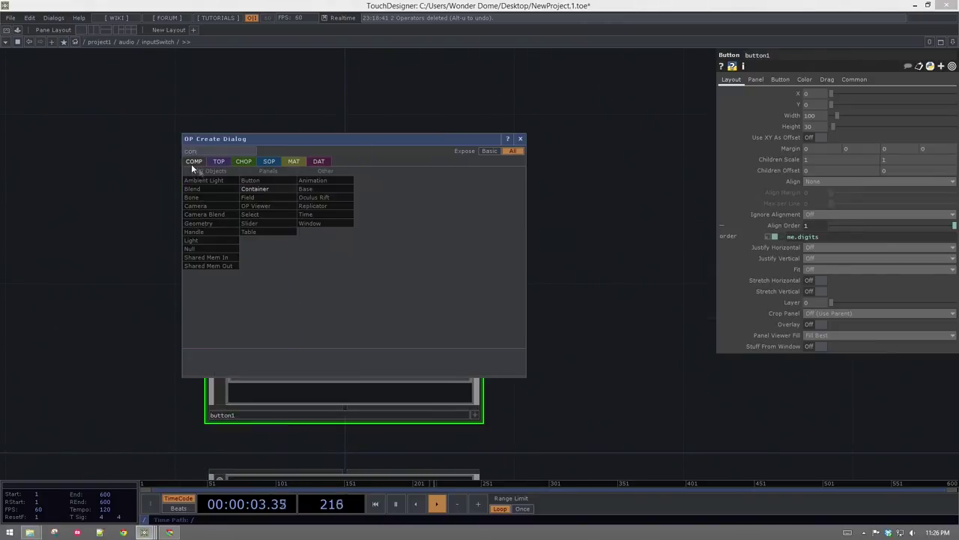
{"action": "left_click", "coordinate": [267, 190]}
{"action": "left_click", "coordinate": [330, 147]}
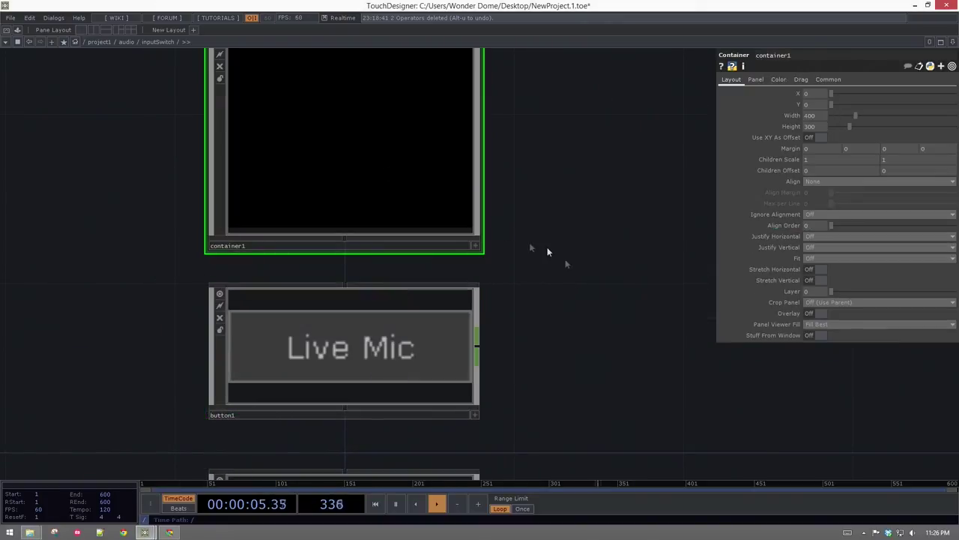
- Set the new container's width to 100 and its height to 30
{"action": "left_click", "coordinate": [356, 365]}
{"action": "left_click", "coordinate": [364, 173]}
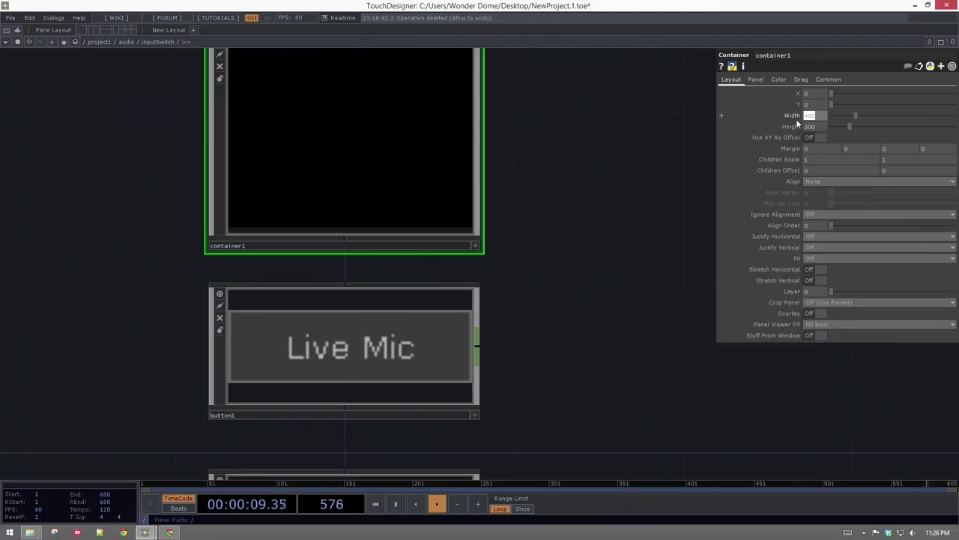
{"action": "key", "text": "Return"}
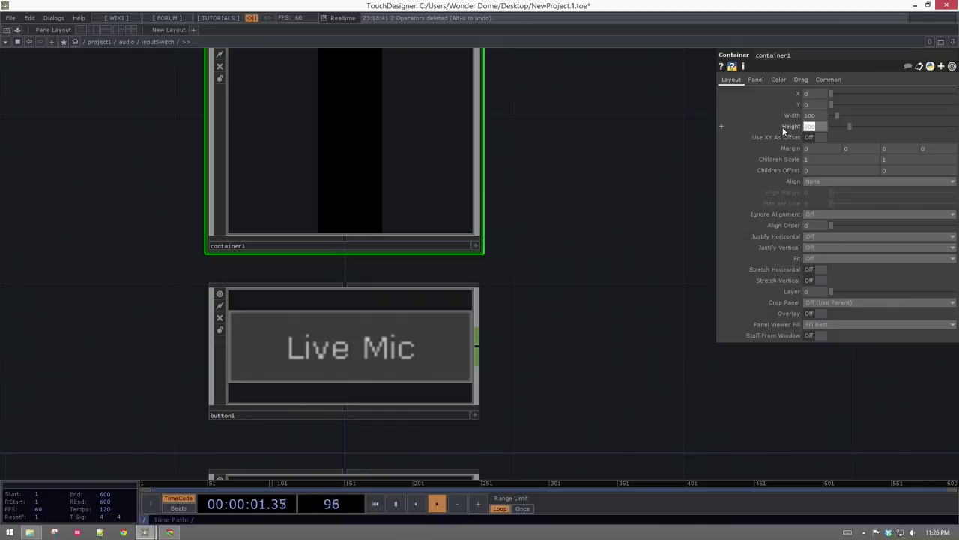
{"action": "type", "text": "30"}
{"action": "key", "text": "Return"}
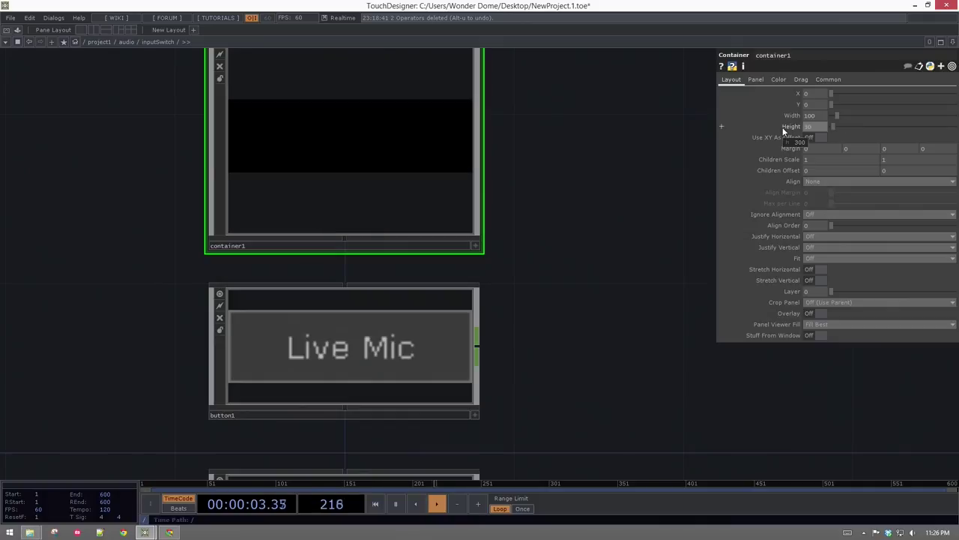
- Reduce the height of the new container above the Live Mic button to 25
{"action": "left_click_drag", "start_coordinate": [556, 173], "coordinate": [527, 233]}
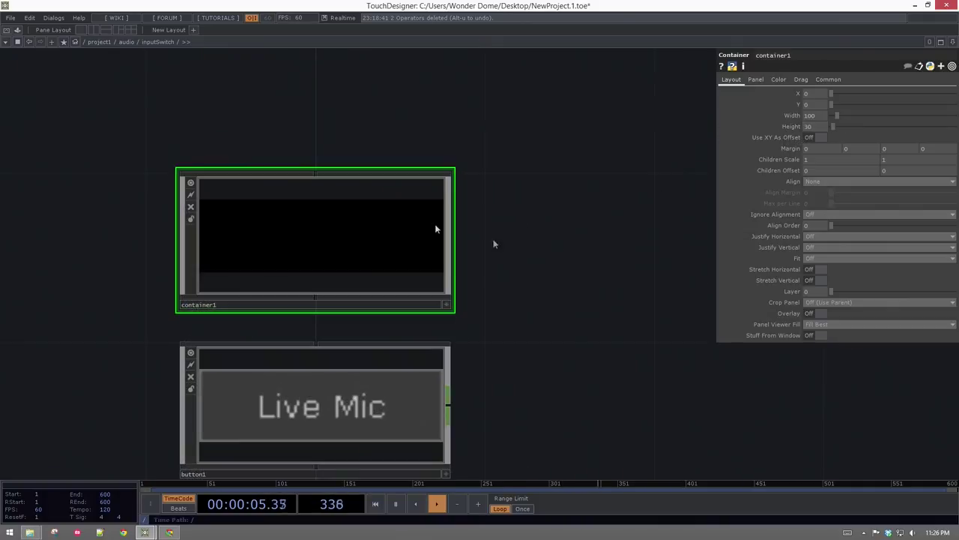
{"action": "left_click_drag", "start_coordinate": [813, 126], "coordinate": [790, 128]}
{"action": "type", "text": "2"}
{"action": "key", "text": "Return"}
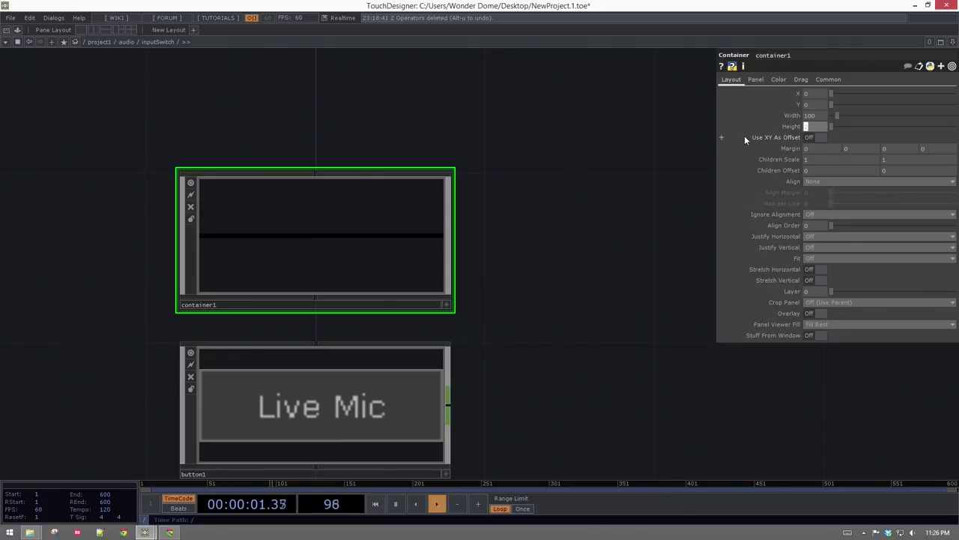
{"action": "type", "text": "25"}
{"action": "key", "text": "Return"}
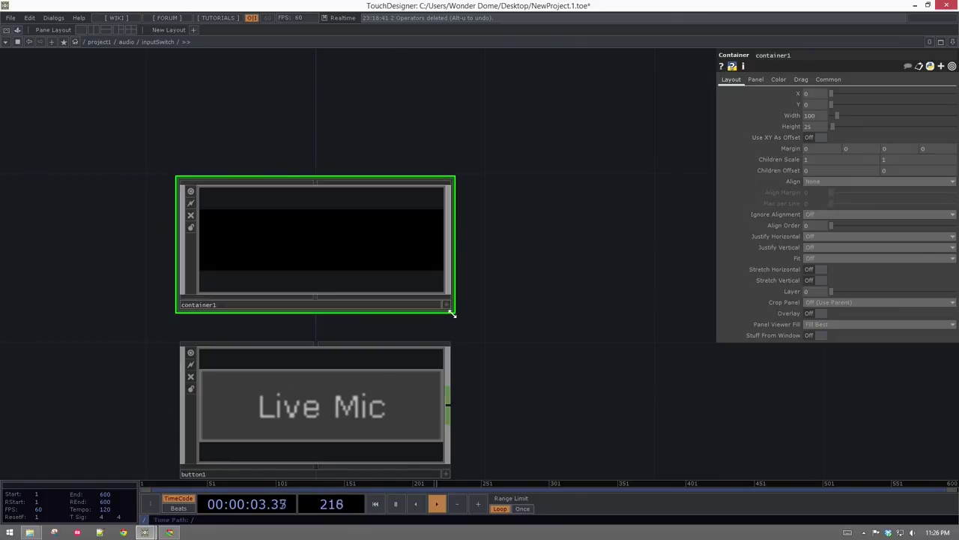
- Set the left, right, bottom and top borders of inputSwitch's container1 to Border A
{"action": "left_click", "coordinate": [756, 79]}
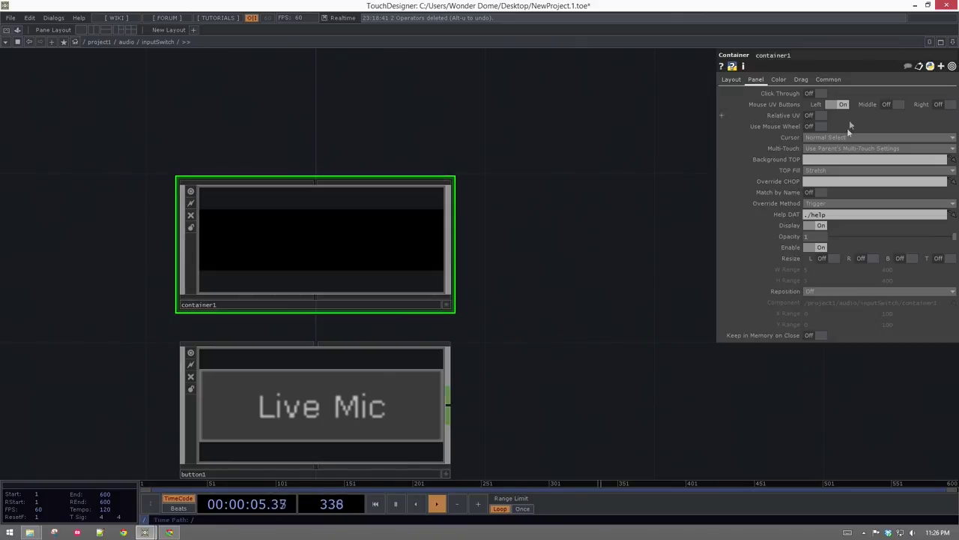
{"action": "left_click", "coordinate": [780, 79]}
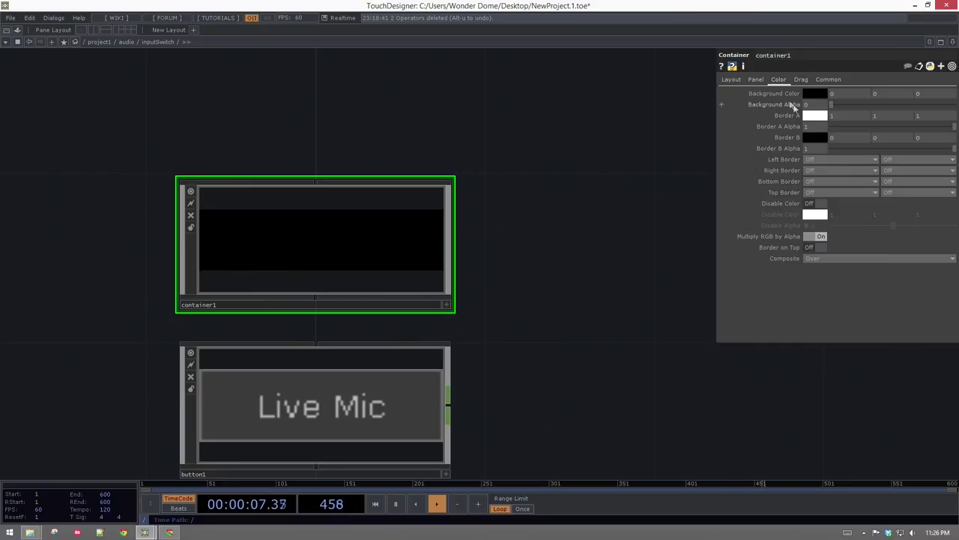
{"action": "left_click", "coordinate": [821, 160]}
{"action": "left_click", "coordinate": [821, 178]}
{"action": "left_click", "coordinate": [826, 171]}
{"action": "left_click", "coordinate": [827, 189]}
{"action": "left_click", "coordinate": [828, 199]}
{"action": "left_click", "coordinate": [823, 193]}
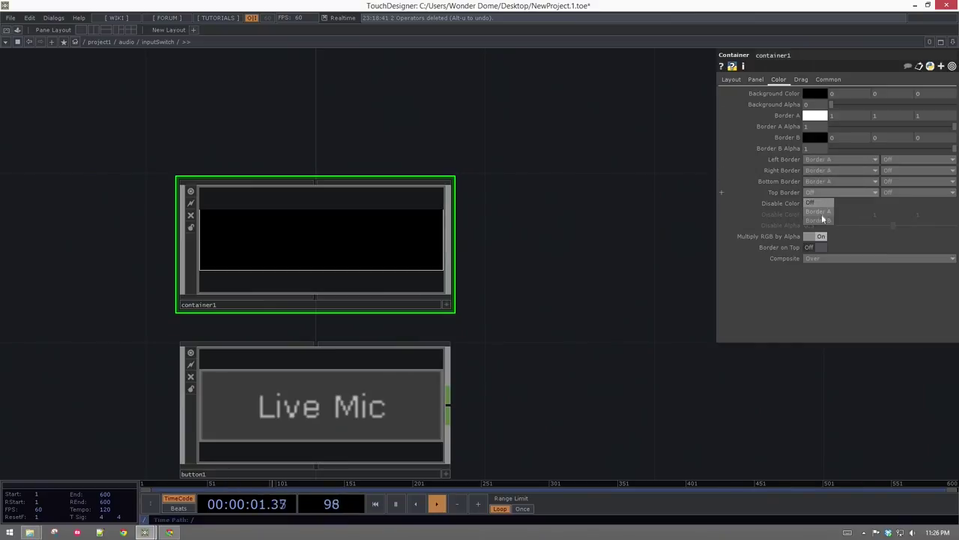
{"action": "left_click", "coordinate": [822, 212]}
- Enter container1 inside inputSwitch and add a Text TOP
{"action": "scroll", "coordinate": [212, 266], "scroll_direction": "up", "scroll_amount": 5}
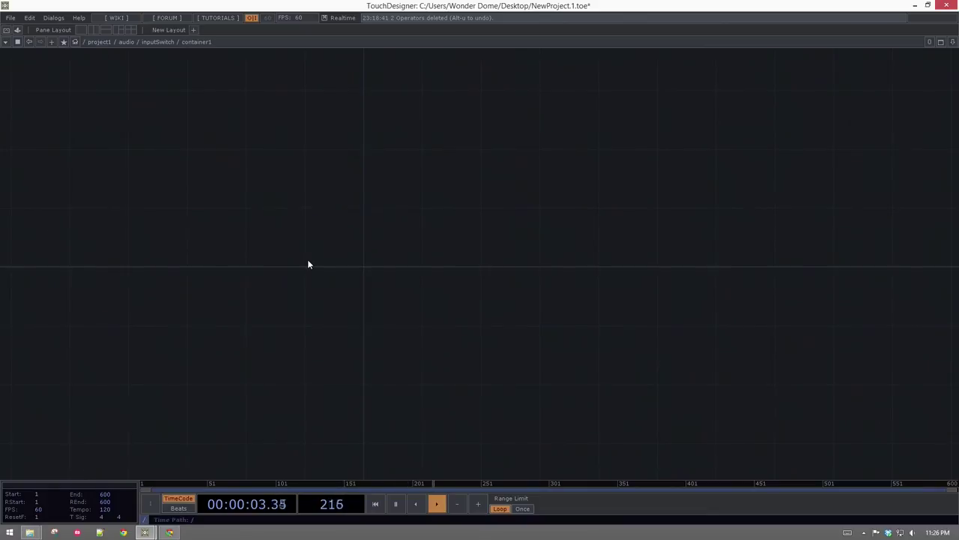
{"action": "key", "text": "Tab"}
{"action": "type", "text": "ba"}
{"action": "left_click", "coordinate": [167, 273]}
{"action": "key", "text": "BackSpace"}
{"action": "key", "text": "BackSpace"}
{"action": "type", "text": "ex"}
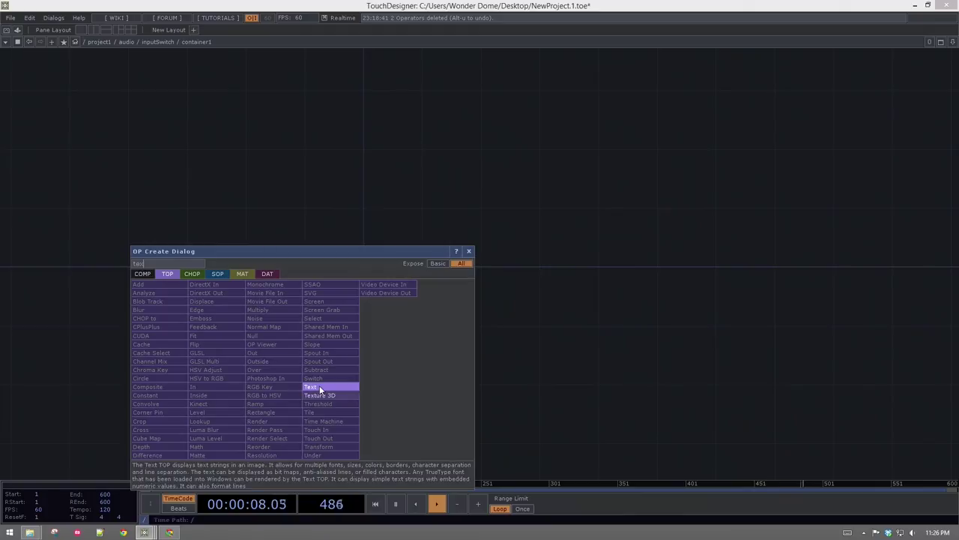
{"action": "left_click", "coordinate": [311, 386]}
{"action": "left_click", "coordinate": [366, 268]}
- Change the Text TOP's text to "Input Select"
{"action": "scroll", "coordinate": [369, 275], "scroll_direction": "up", "scroll_amount": 2}
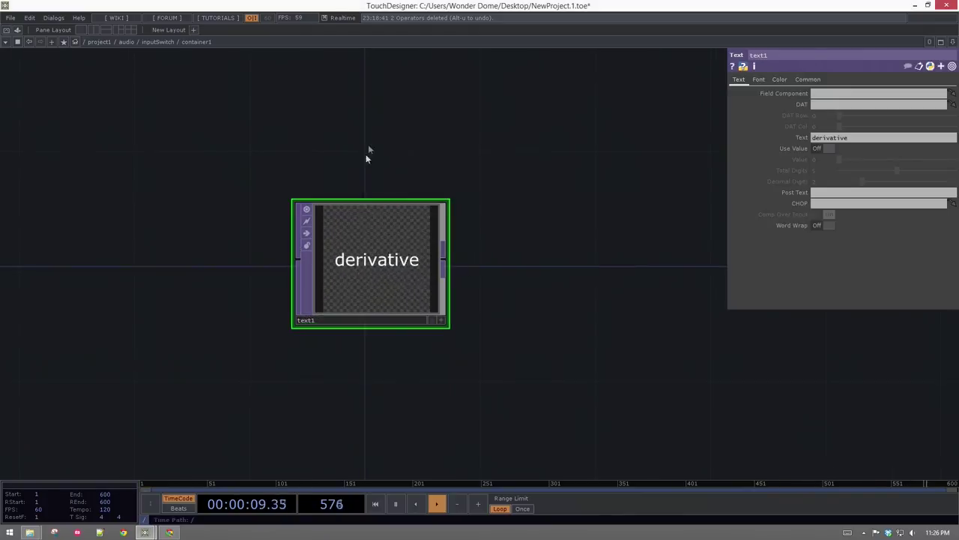
{"action": "scroll", "coordinate": [224, 355], "scroll_direction": "down", "scroll_amount": 5}
{"action": "left_click_drag", "start_coordinate": [399, 416], "coordinate": [365, 281]}
{"action": "left_click_drag", "start_coordinate": [593, 372], "coordinate": [595, 420]}
{"action": "scroll", "coordinate": [319, 330], "scroll_direction": "up", "scroll_amount": 5}
{"action": "key", "text": "h"}
{"action": "key", "text": "p"}
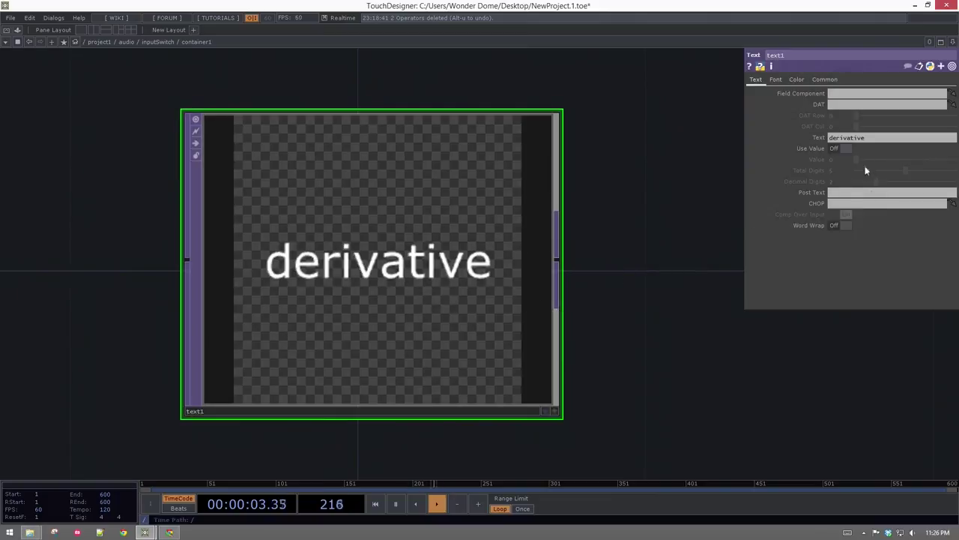
{"action": "type", "text": "Inputs"}
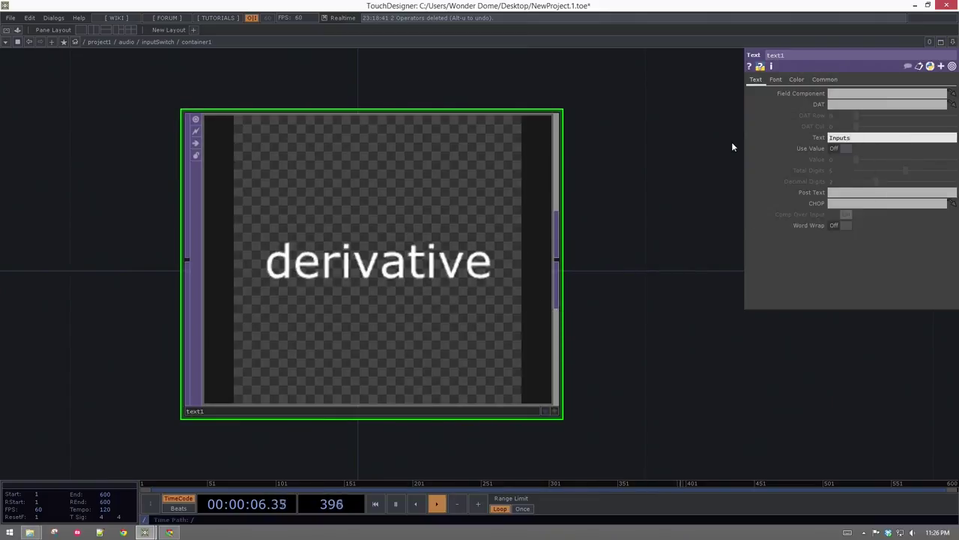
{"action": "key", "text": "BackSpace"}
{"action": "type", "text": "Select"}
{"action": "key", "text": "Return"}
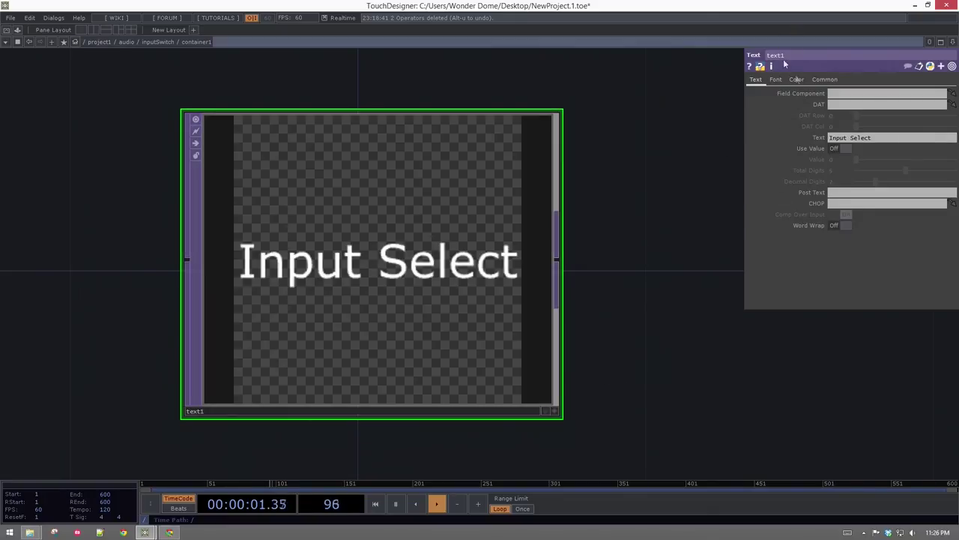
- Set text1's resolution expressions to me.parent().par.w for the width and me.parent().par.h for the height
{"action": "left_click", "coordinate": [825, 80]}
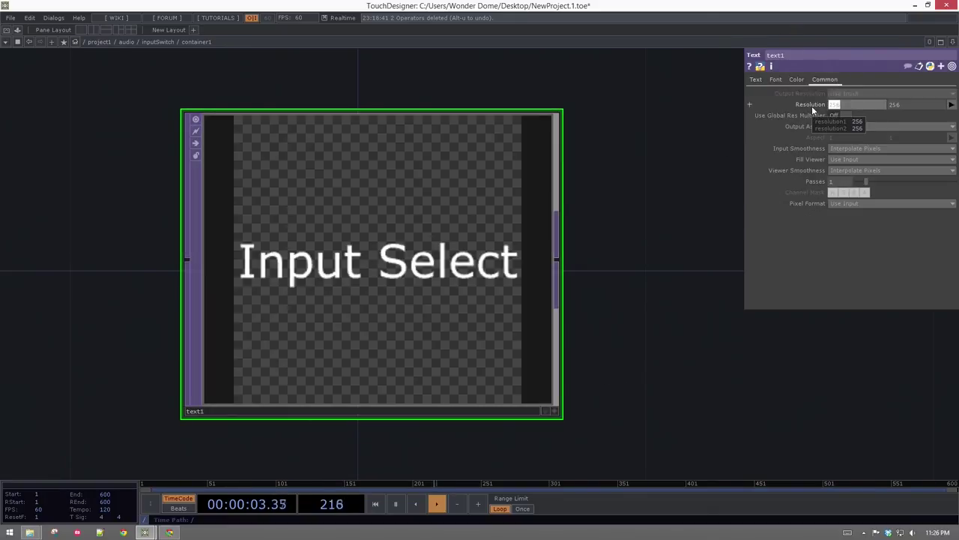
{"action": "type", "text": "me.parent().par..w"}
{"action": "key", "text": "Return"}
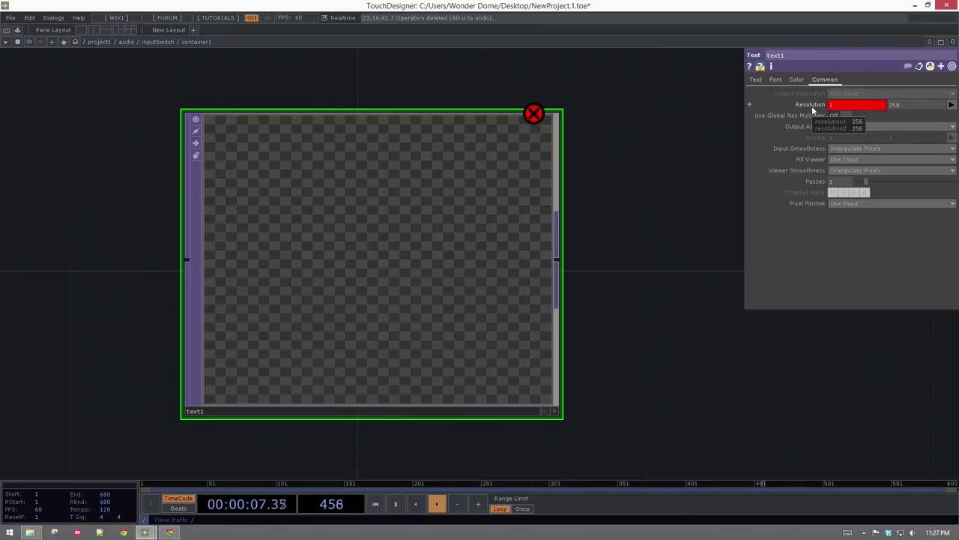
{"action": "left_click", "coordinate": [818, 105]}
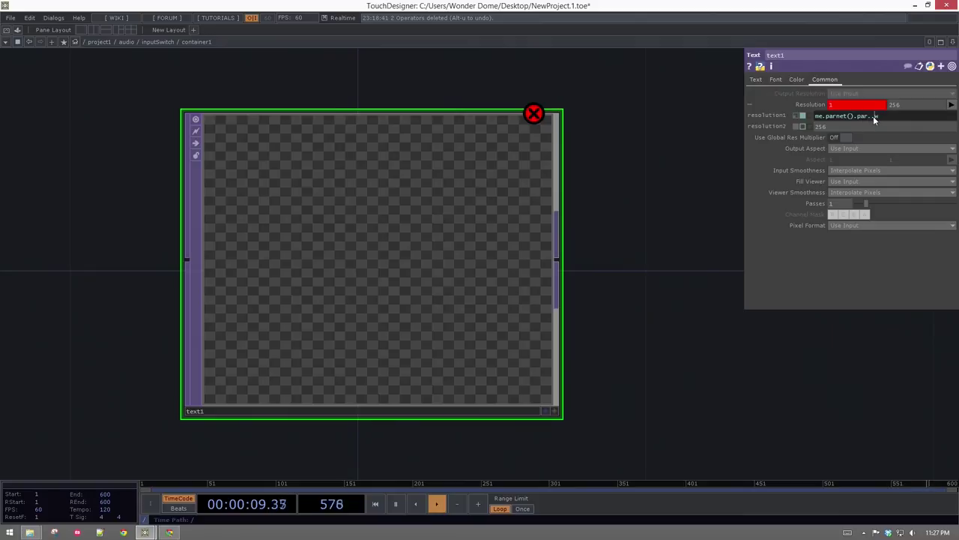
{"action": "left_click", "coordinate": [857, 126]}
{"action": "type", "text": "me.pare"}
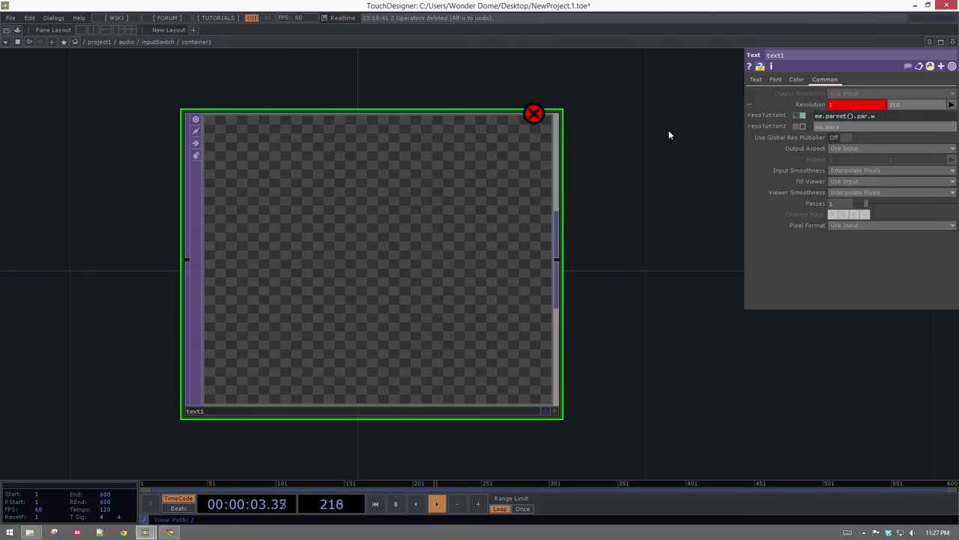
{"action": "type", "text": "nt().par.h"}
{"action": "key", "text": "Return"}
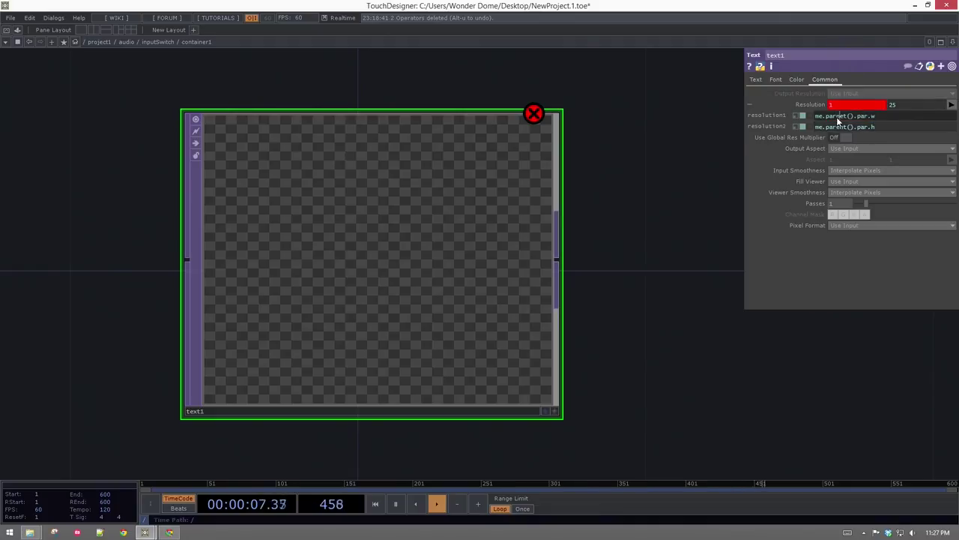
{"action": "type", "text": "n"}
{"action": "key", "text": "Return"}
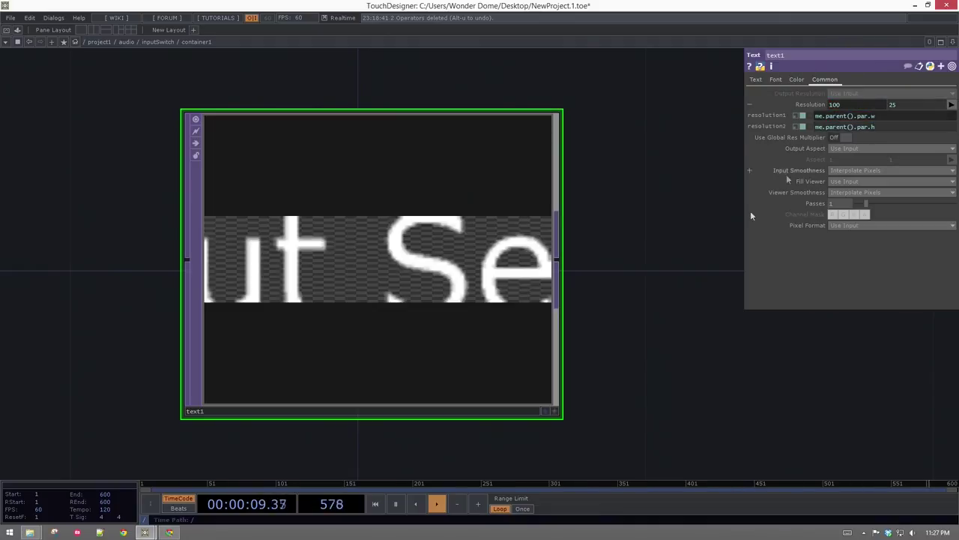
- Reduce text1's horizontal font size to 12.4
{"action": "left_click", "coordinate": [777, 82]}
{"action": "left_click", "coordinate": [799, 82]}
{"action": "left_click", "coordinate": [777, 81]}
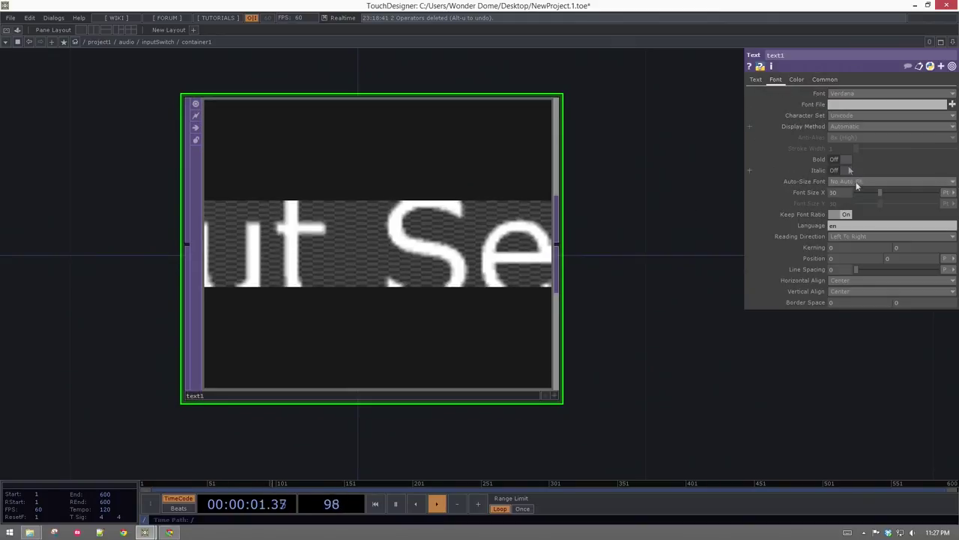
{"action": "left_click_drag", "start_coordinate": [886, 196], "coordinate": [867, 193]}
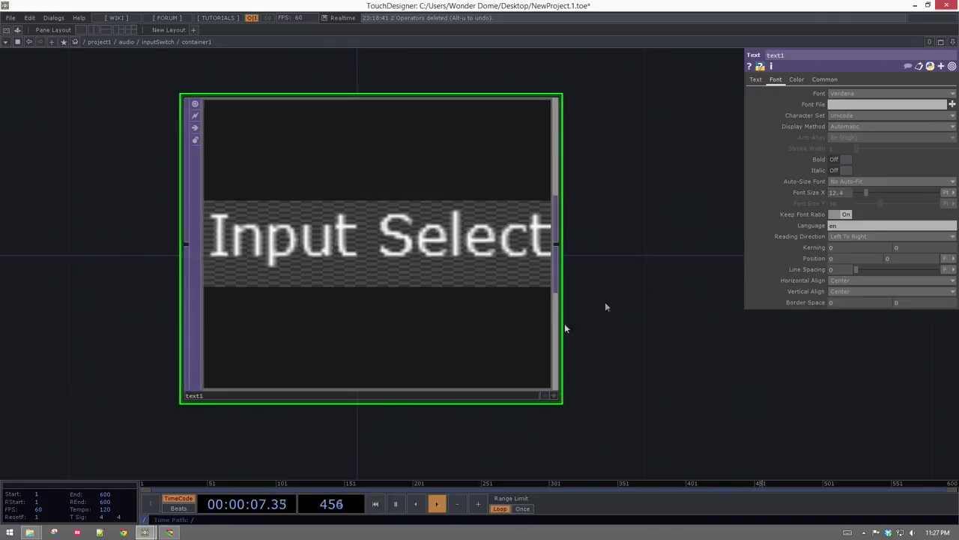
- Go up to inputSwitch and set container1's Background TOP to ./text1
{"action": "key", "text": "u"}
{"action": "key", "text": "p"}
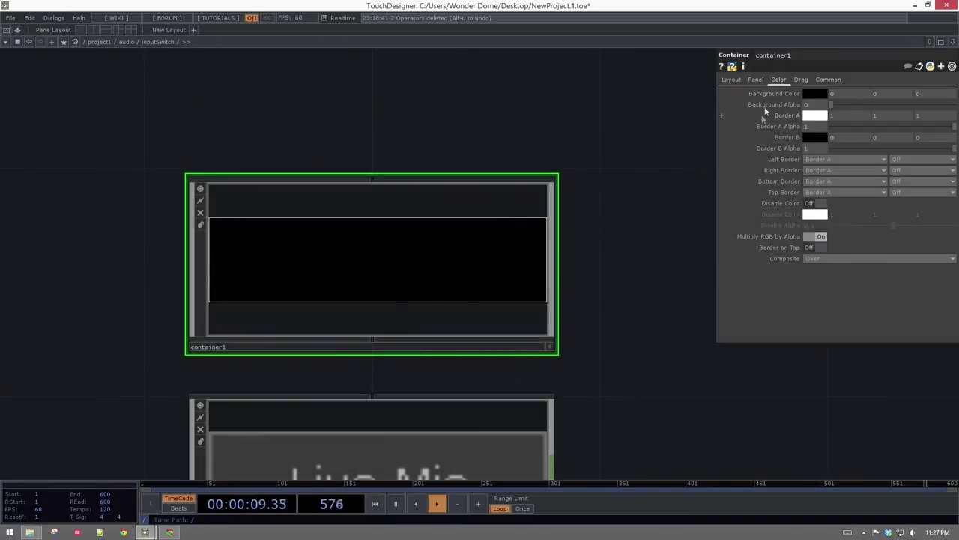
{"action": "left_click", "coordinate": [755, 80]}
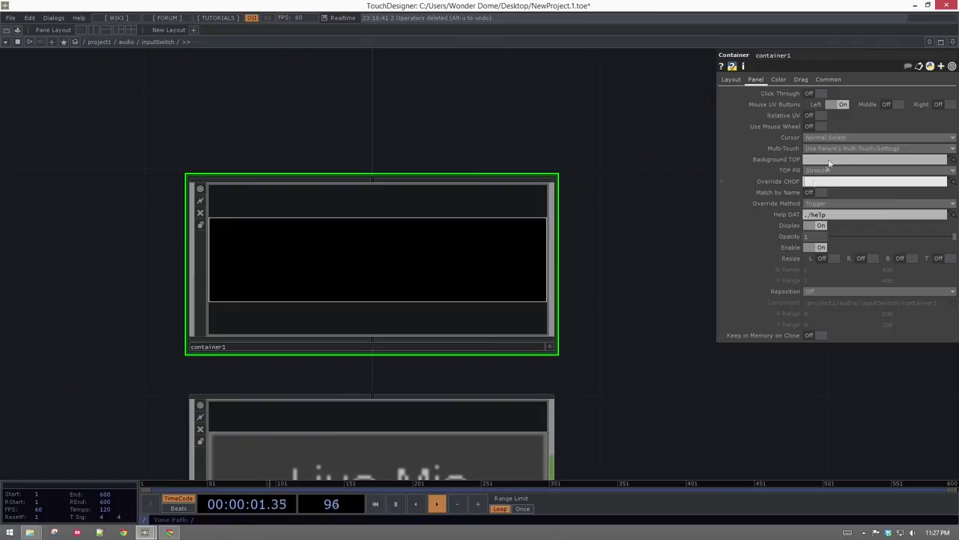
{"action": "left_click", "coordinate": [829, 163]}
{"action": "type", "text": "./text1"}
{"action": "key", "text": "Return"}
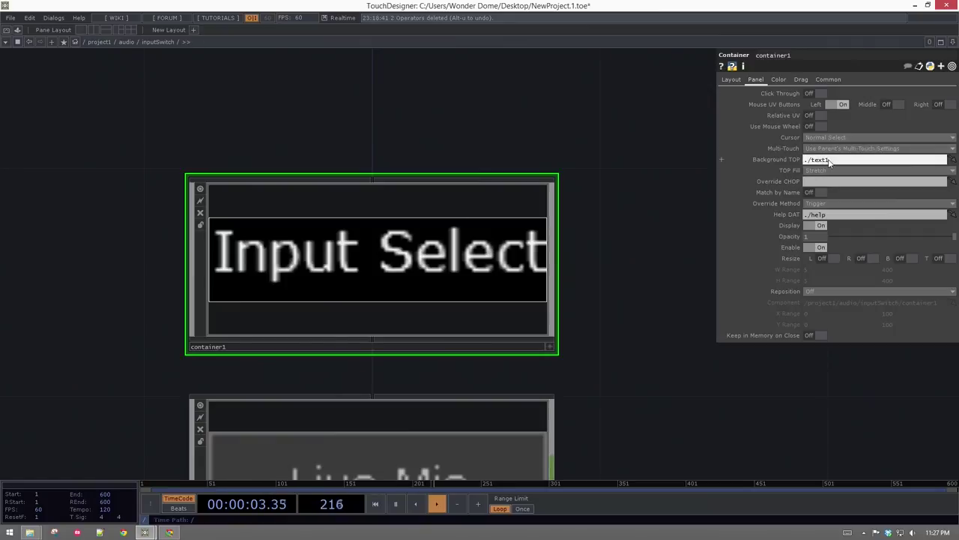
- Go back inside container1 and set text1's horizontal font size to 10
{"action": "key", "text": "i"}
{"action": "key", "text": "p"}
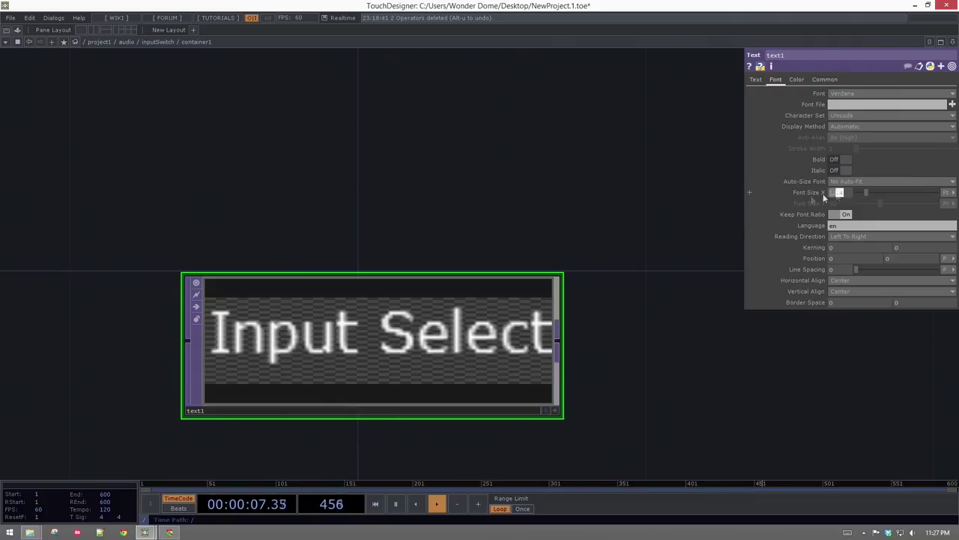
{"action": "type", "text": "10"}
{"action": "key", "text": "Return"}
- Return to the audio network and view the inputSwitch panel with its new Input Select label
{"action": "scroll", "coordinate": [485, 254], "scroll_direction": "down", "scroll_amount": 5}
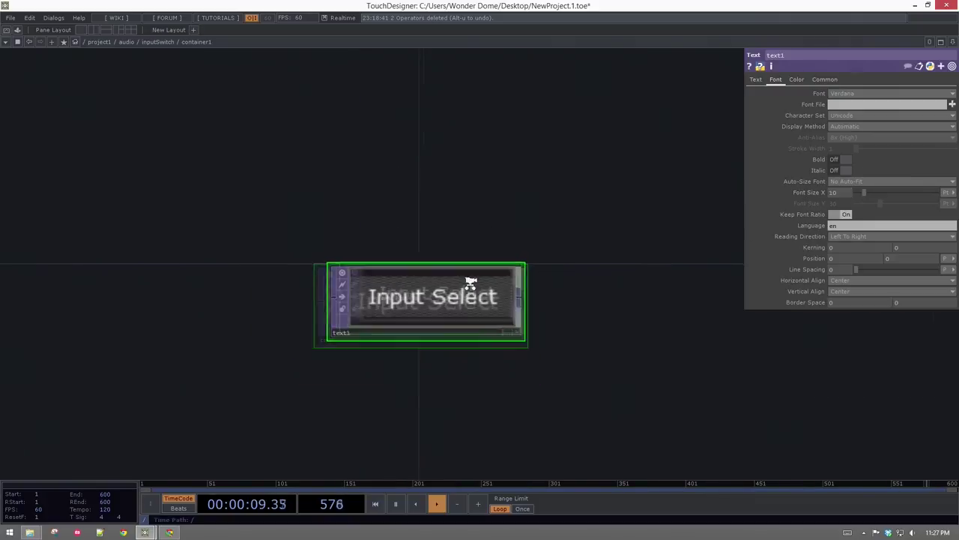
{"action": "scroll", "coordinate": [587, 251], "scroll_direction": "down", "scroll_amount": 5}
{"action": "left_click_drag", "start_coordinate": [459, 204], "coordinate": [372, 177]}
{"action": "scroll", "coordinate": [467, 223], "scroll_direction": "up", "scroll_amount": 4}
{"action": "scroll", "coordinate": [443, 293], "scroll_direction": "down", "scroll_amount": 4}
{"action": "key", "text": "u"}
{"action": "key", "text": "p"}
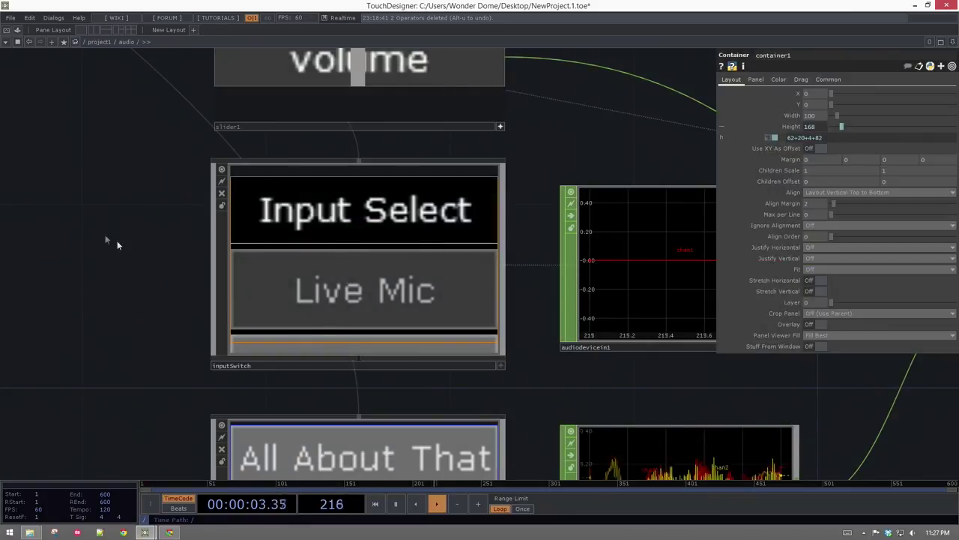
- Check the header container's height inside inputSwitch, return to the audio network, and set inputSwitch's Height expression to 62+25+2
{"action": "key", "text": "i"}
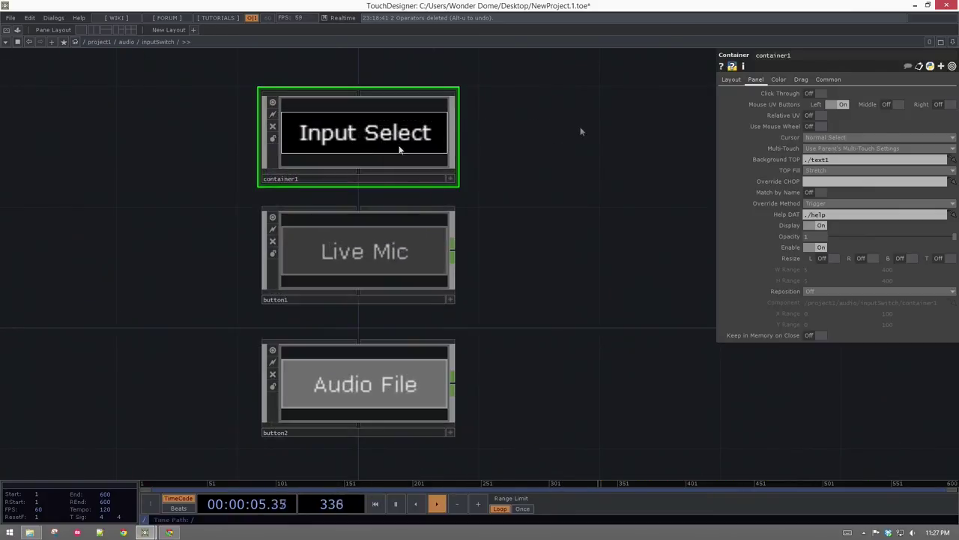
{"action": "left_click", "coordinate": [731, 79]}
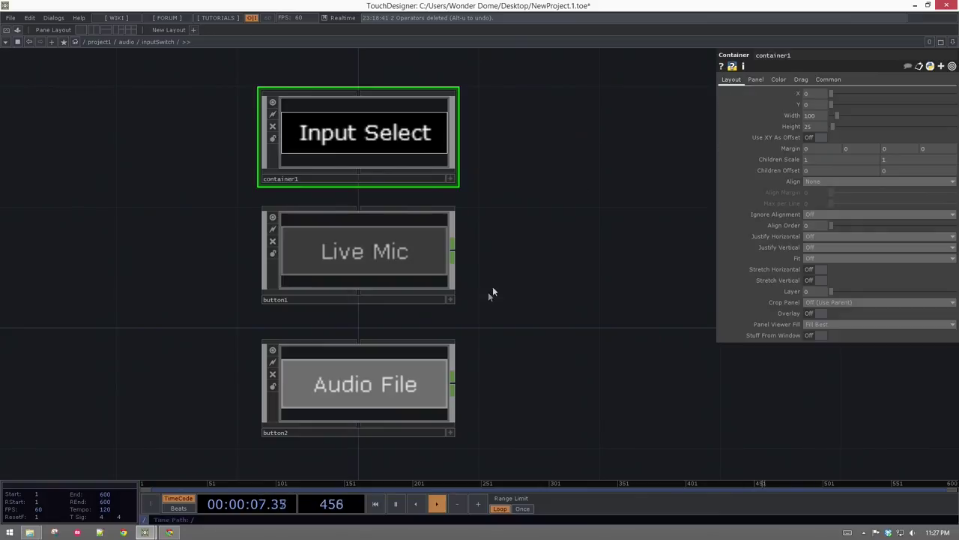
{"action": "key", "text": "u"}
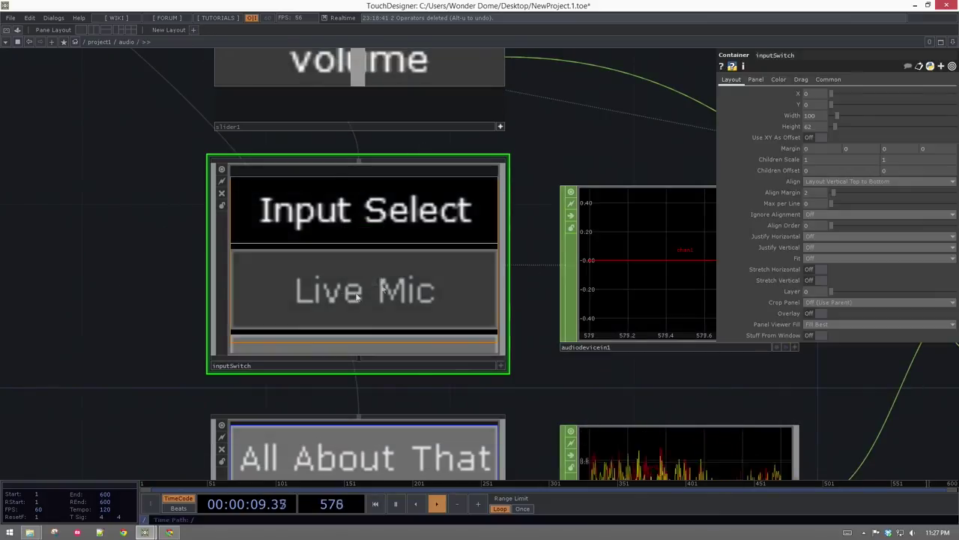
{"action": "left_click", "coordinate": [799, 127]}
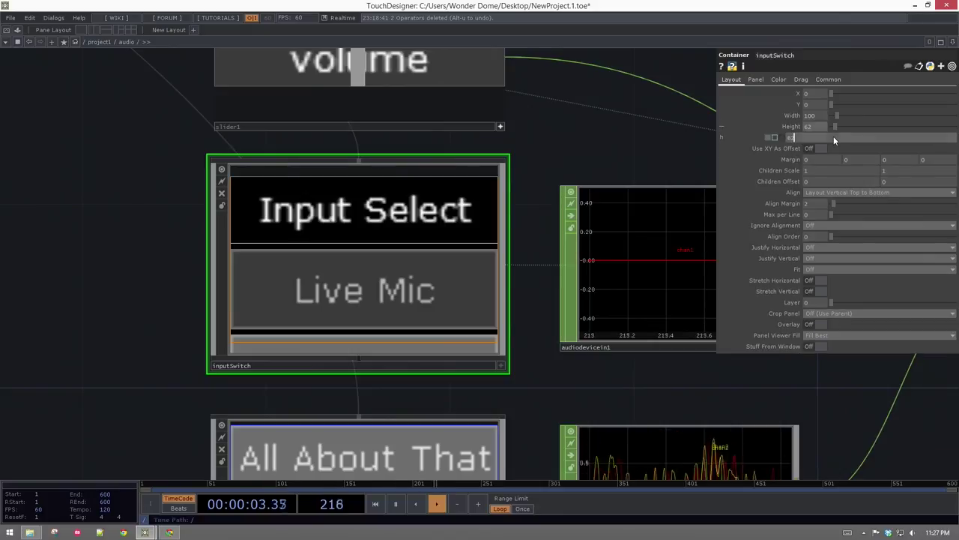
{"action": "type", "text": "+25"}
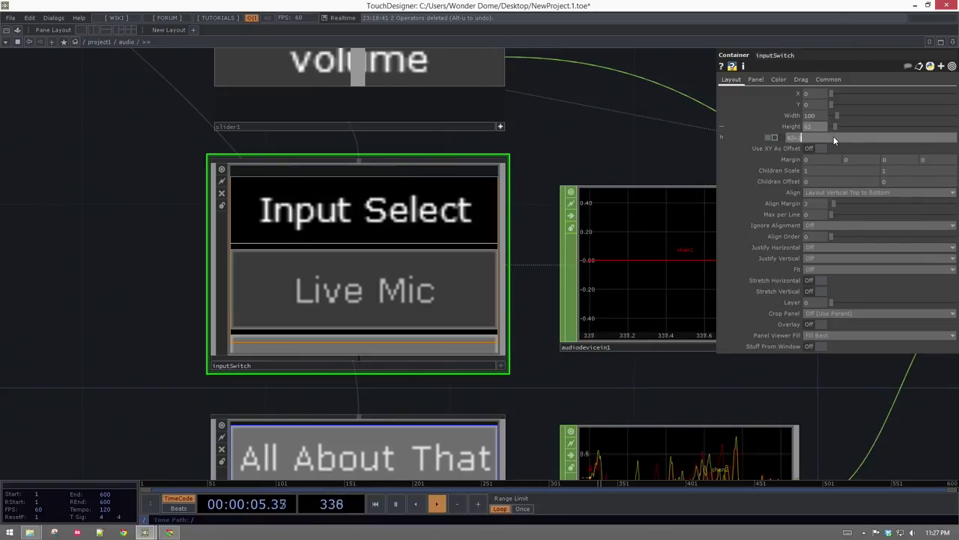
{"action": "key", "text": "Return"}
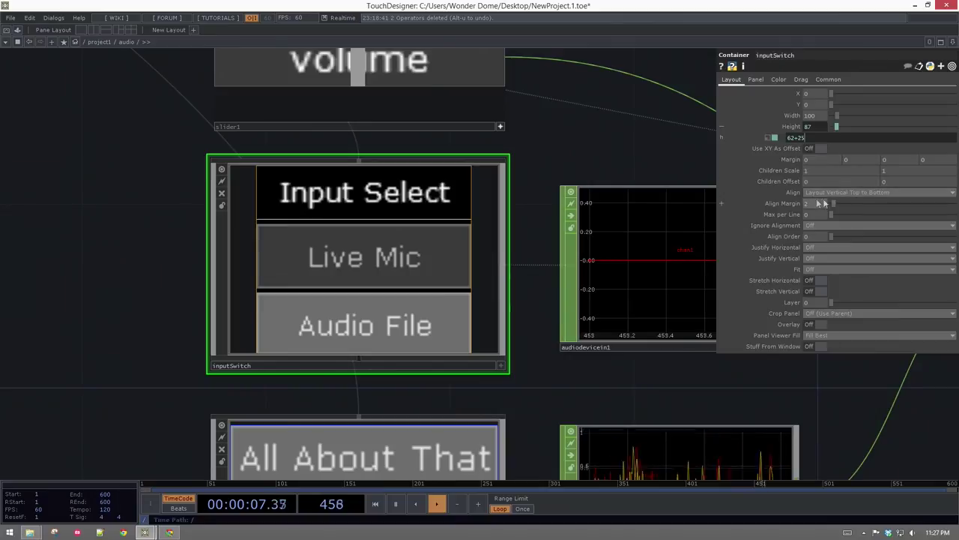
{"action": "left_click", "coordinate": [837, 139]}
{"action": "type", "text": "+2"}
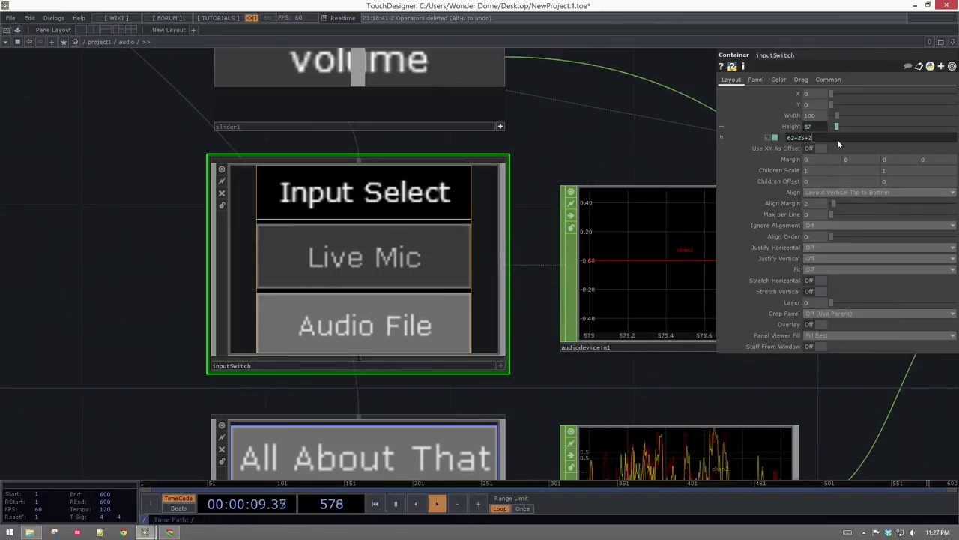
{"action": "key", "text": "Return"}
- Go inside inputSwitch and copy its Input Select header, container1
{"action": "left_click_drag", "start_coordinate": [48, 321], "coordinate": [57, 257]}
{"action": "scroll", "coordinate": [57, 256], "scroll_direction": "down", "scroll_amount": 3}
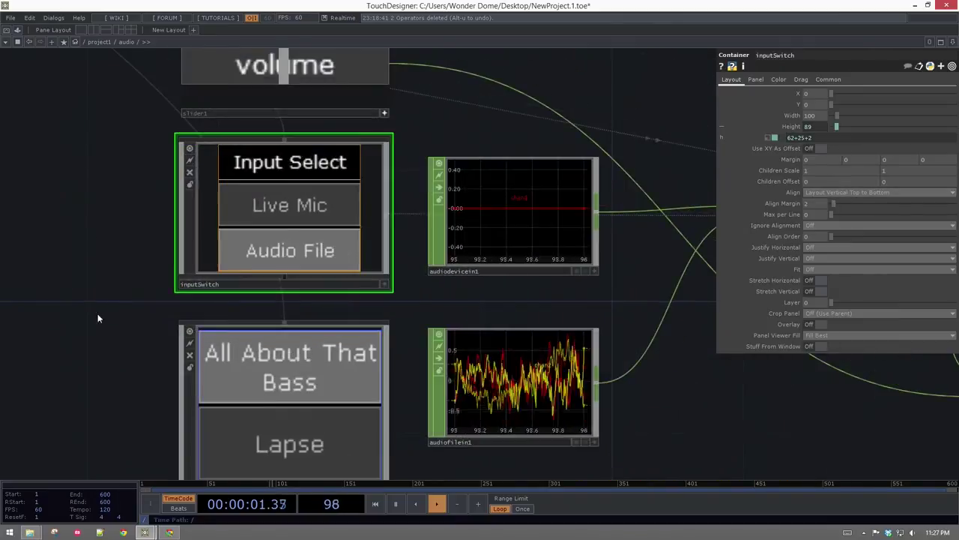
{"action": "left_click_drag", "start_coordinate": [180, 379], "coordinate": [186, 227]}
{"action": "scroll", "coordinate": [261, 272], "scroll_direction": "up", "scroll_amount": 3}
{"action": "scroll", "coordinate": [249, 255], "scroll_direction": "down", "scroll_amount": 7}
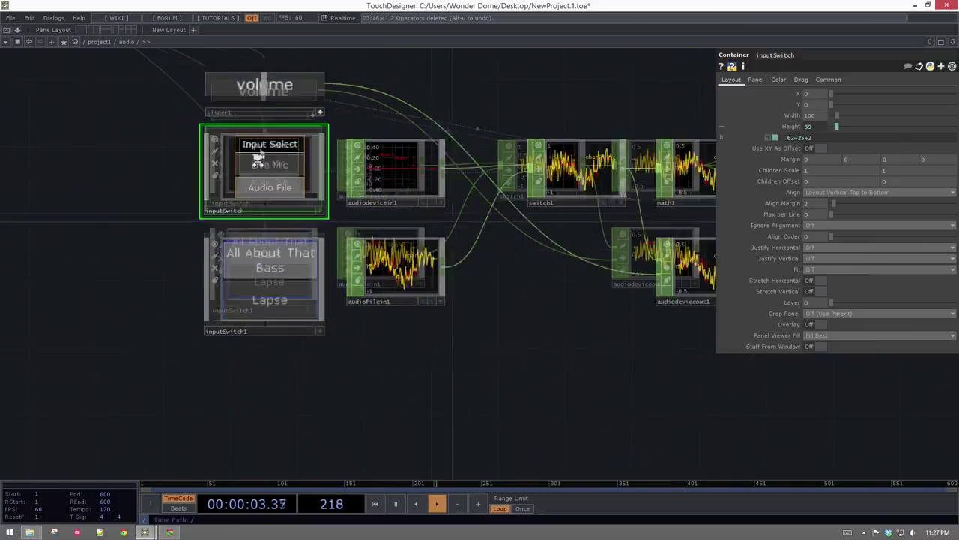
{"action": "scroll", "coordinate": [266, 152], "scroll_direction": "up", "scroll_amount": 10}
{"action": "scroll", "coordinate": [252, 194], "scroll_direction": "up", "scroll_amount": 2}
{"action": "left_click_drag", "start_coordinate": [653, 75], "coordinate": [554, 117]}
{"action": "key", "text": "p"}
{"action": "key", "text": "ctrl+c"}
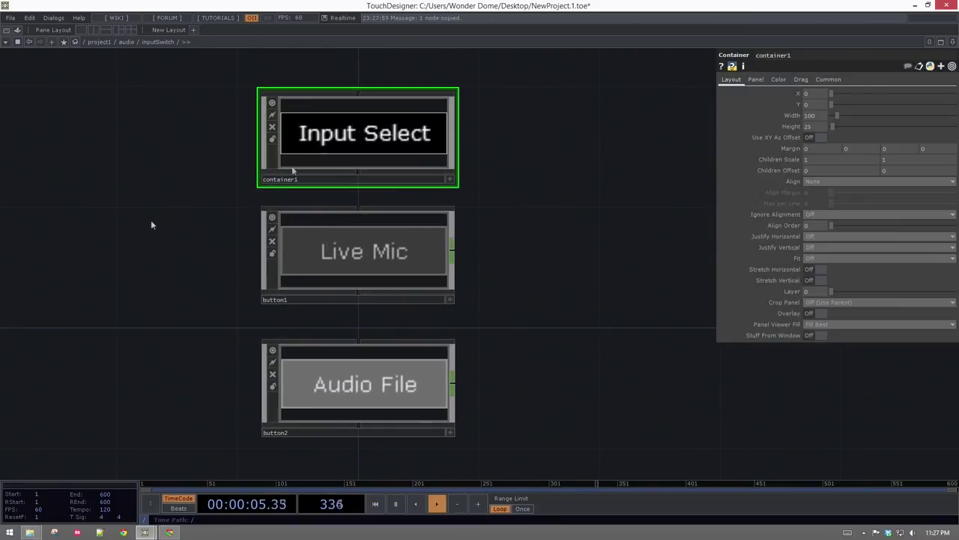
- Go inside inputSwitch1, paste the copied header container, and place it directly above button1
{"action": "left_click_drag", "start_coordinate": [108, 290], "coordinate": [148, 196]}
{"action": "scroll", "coordinate": [164, 255], "scroll_direction": "down", "scroll_amount": 6}
{"action": "left_click_drag", "start_coordinate": [180, 251], "coordinate": [207, 112]}
{"action": "scroll", "coordinate": [366, 397], "scroll_direction": "up", "scroll_amount": 7}
{"action": "left_click_drag", "start_coordinate": [366, 397], "coordinate": [367, 268]}
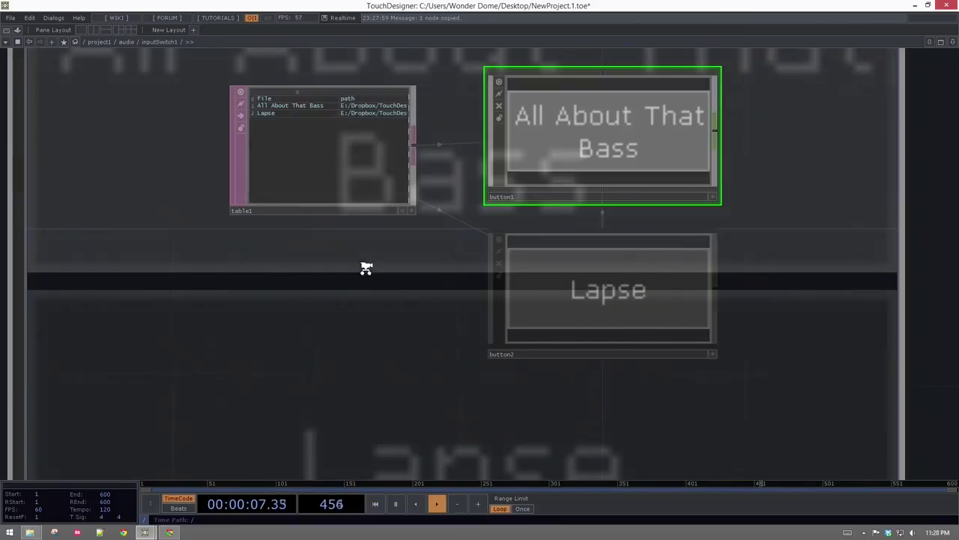
{"action": "left_click_drag", "start_coordinate": [547, 93], "coordinate": [429, 138]}
{"action": "key", "text": "ctrl+v"}
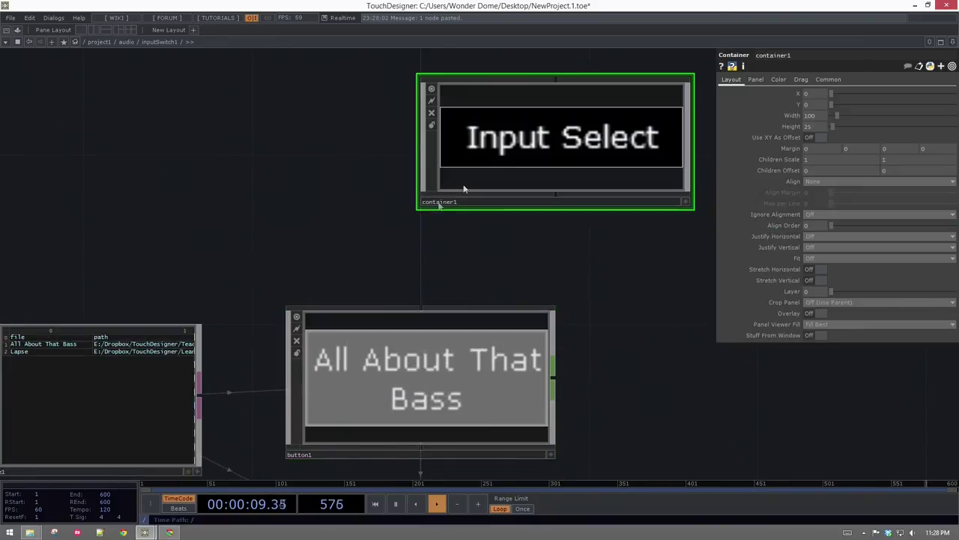
{"action": "left_click", "coordinate": [426, 195]}
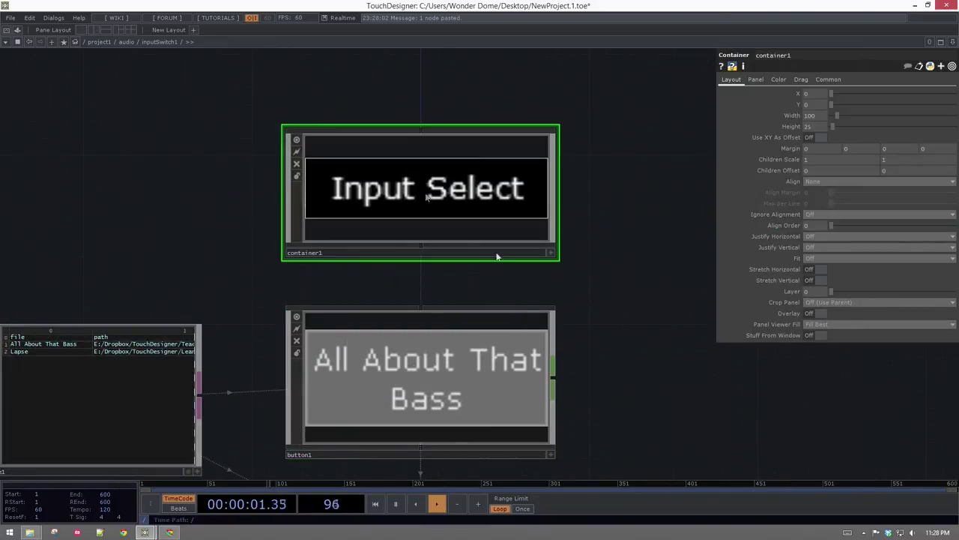
{"action": "left_click_drag", "start_coordinate": [625, 287], "coordinate": [616, 207]}
{"action": "left_click_drag", "start_coordinate": [609, 173], "coordinate": [610, 206]}
- Inside the pasted container1, change text1's text to "Audio File"
{"action": "middle_click_drag", "start_coordinate": [456, 120], "coordinate": [215, 110]}
{"action": "key", "text": "p"}
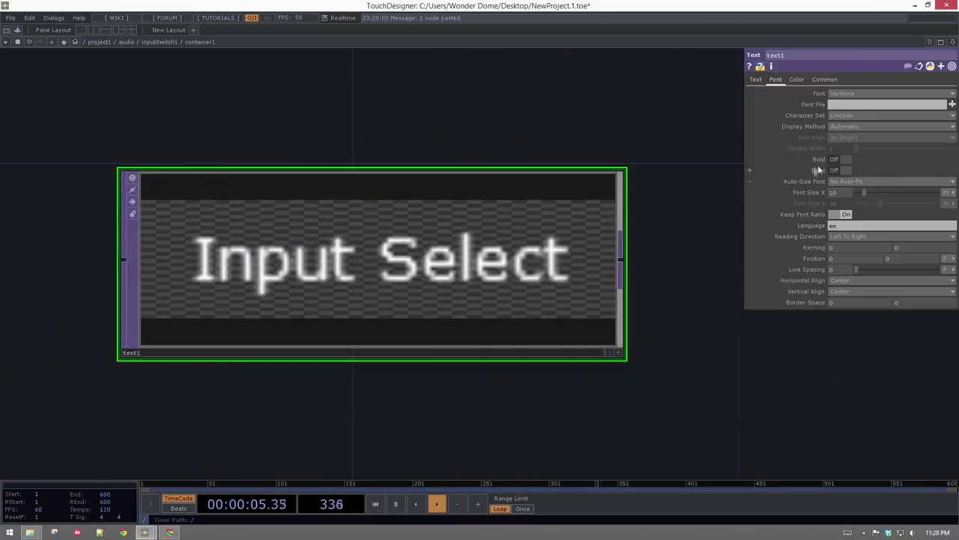
{"action": "left_click", "coordinate": [796, 79]}
{"action": "left_click", "coordinate": [756, 80]}
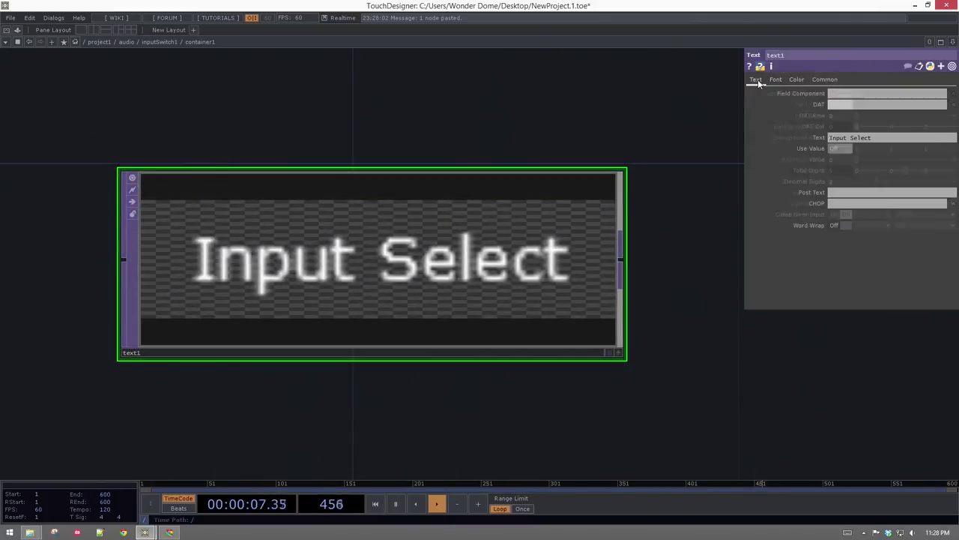
{"action": "type", "text": "Audio File"}
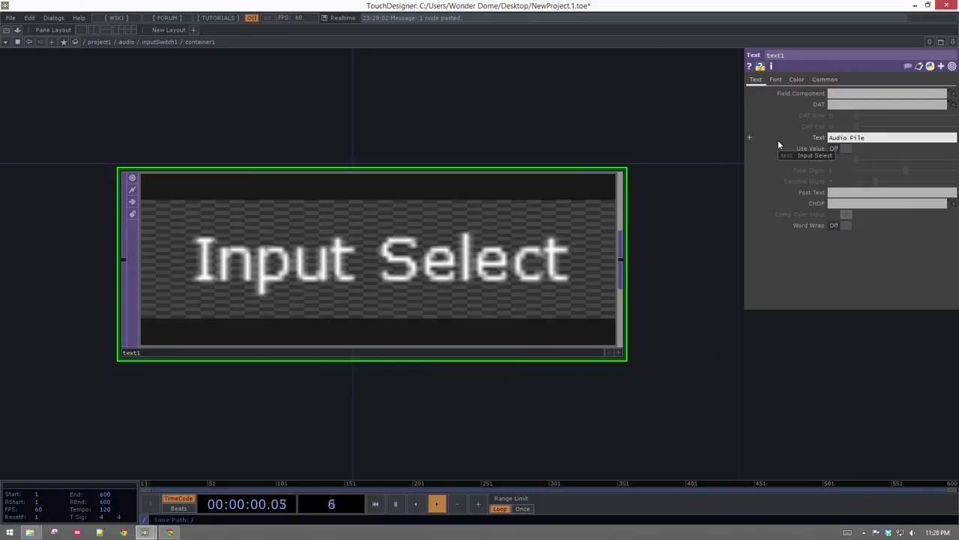
{"action": "key", "text": "Return"}
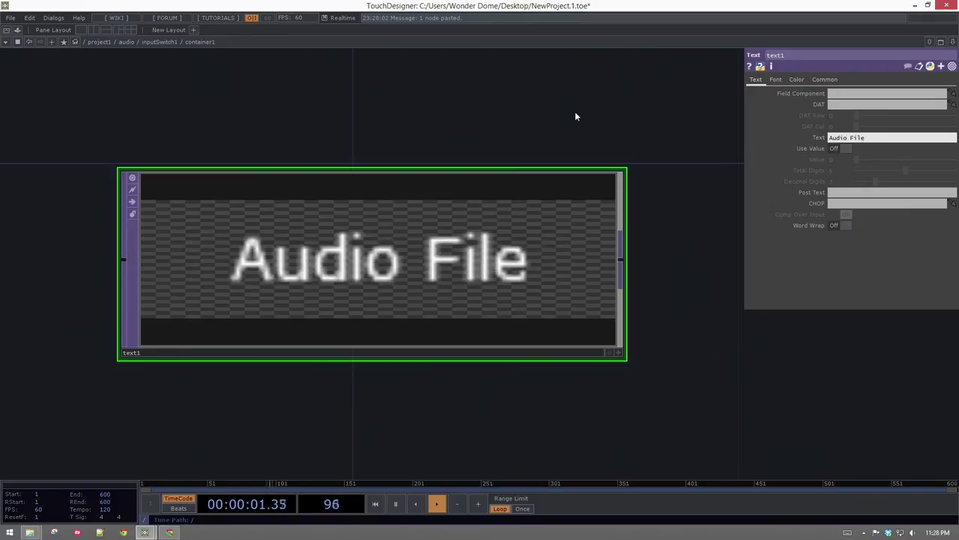
- Return to the audio network and set inputSwitch1's Height expression to 82+25+2
{"action": "scroll", "coordinate": [637, 383], "scroll_direction": "down", "scroll_amount": 5}
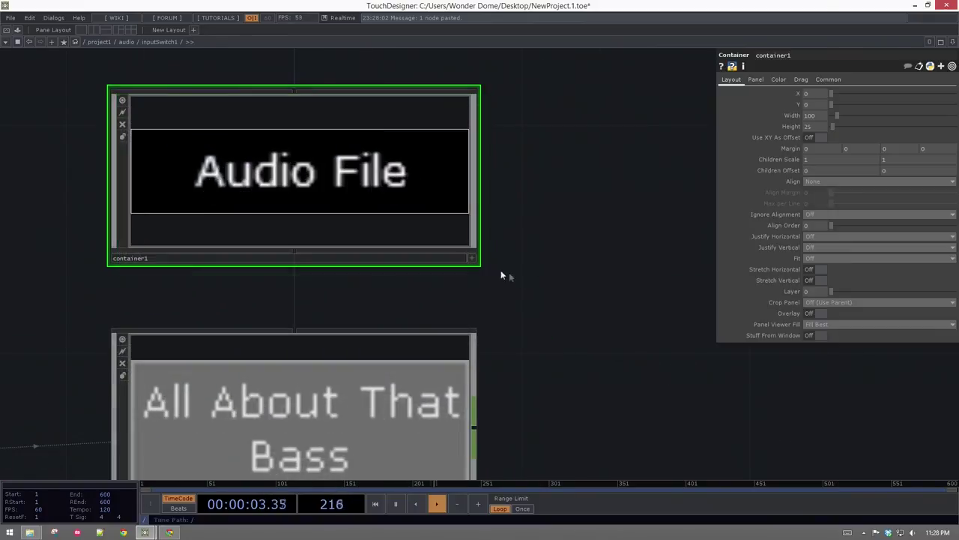
{"action": "scroll", "coordinate": [493, 198], "scroll_direction": "down", "scroll_amount": 5}
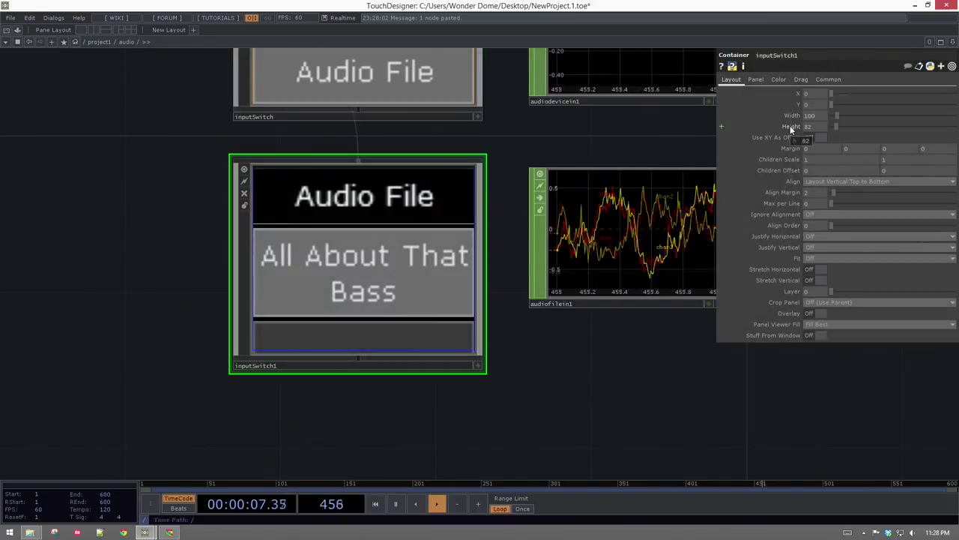
{"action": "left_click", "coordinate": [791, 126]}
{"action": "left_click", "coordinate": [834, 138]}
{"action": "type", "text": "+25+2"}
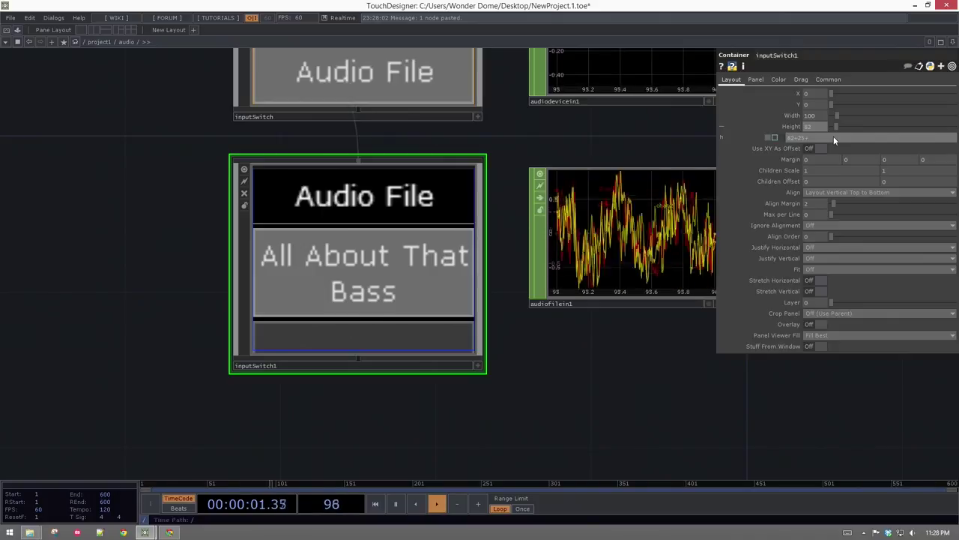
{"action": "key", "text": "Return"}
{"action": "scroll", "coordinate": [569, 382], "scroll_direction": "down", "scroll_amount": 5}
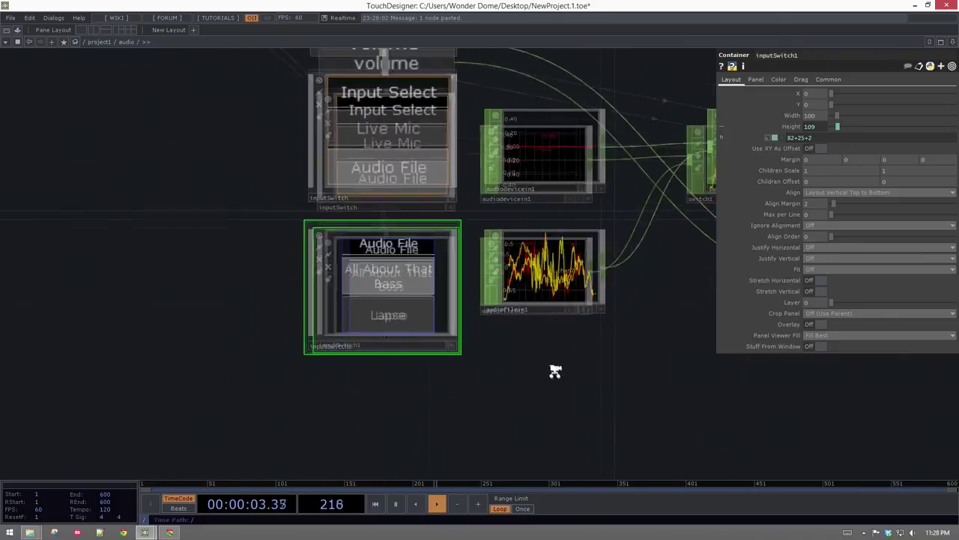
{"action": "left_click_drag", "start_coordinate": [52, 160], "coordinate": [292, 324]}
{"action": "left_click", "coordinate": [278, 185]}
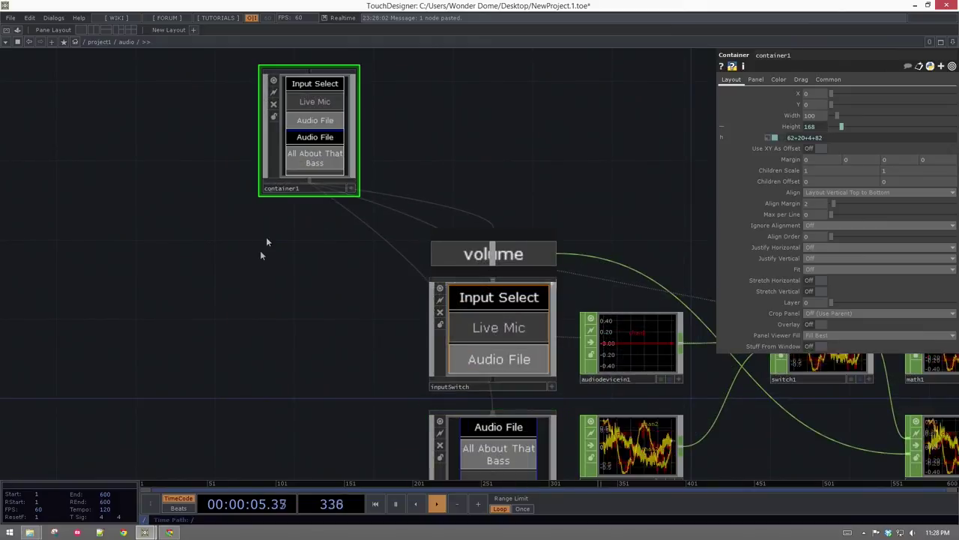
{"action": "left_click_drag", "start_coordinate": [406, 364], "coordinate": [398, 344]}
{"action": "left_click", "coordinate": [539, 338]}
{"action": "left_click_drag", "start_coordinate": [412, 263], "coordinate": [394, 260]}
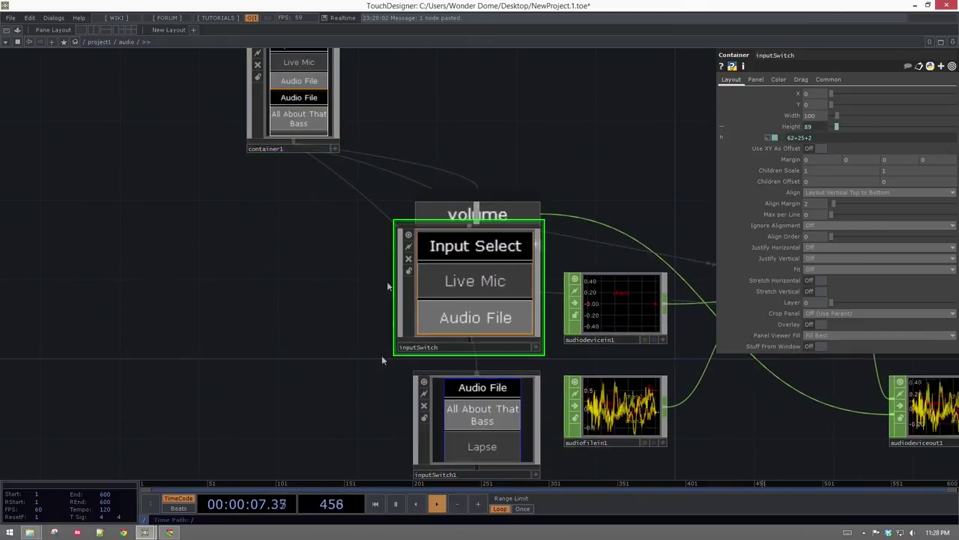
{"action": "key", "text": "ctrl+z"}
- Clear container1's Height expression and set its height to 300
{"action": "left_click", "coordinate": [322, 136]}
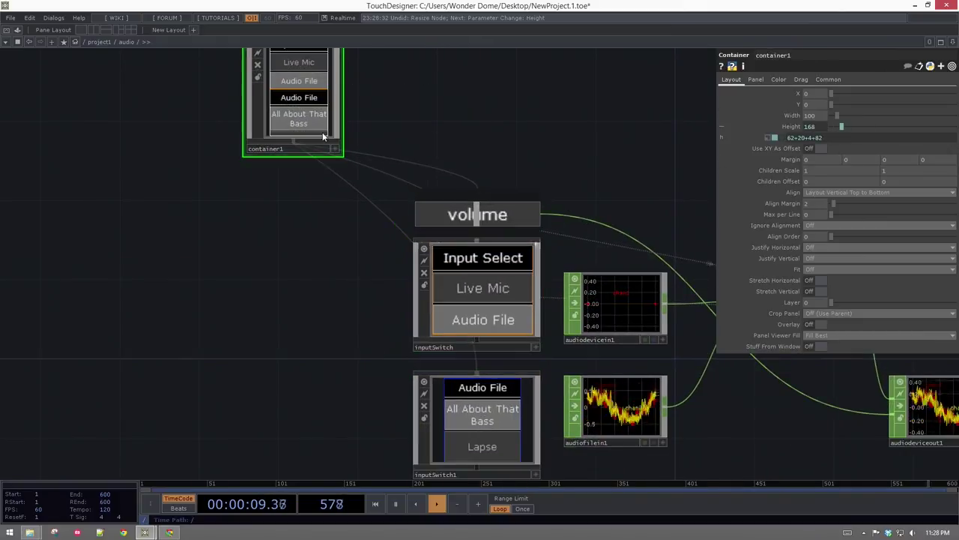
{"action": "left_click_drag", "start_coordinate": [825, 138], "coordinate": [687, 140]}
{"action": "key", "text": "BackSpace"}
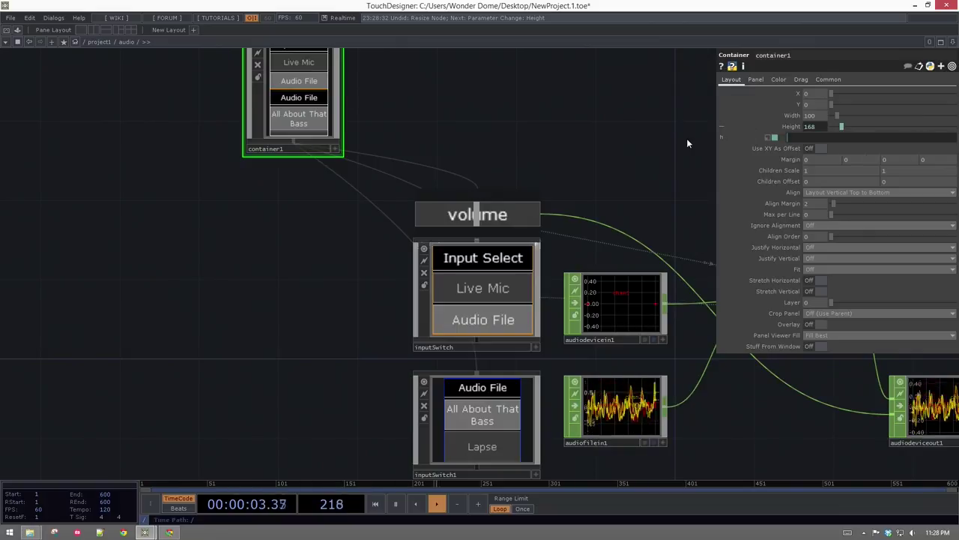
- Shrink the slider1 volume node, move it up clear of inputSwitch, and check its height
{"action": "left_click_drag", "start_coordinate": [525, 146], "coordinate": [567, 195]}
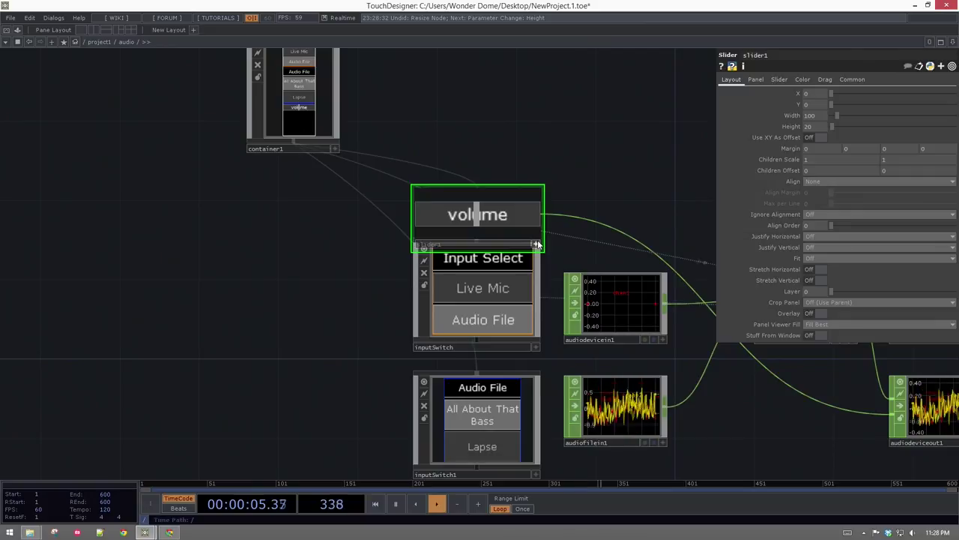
{"action": "left_click_drag", "start_coordinate": [518, 216], "coordinate": [514, 185]}
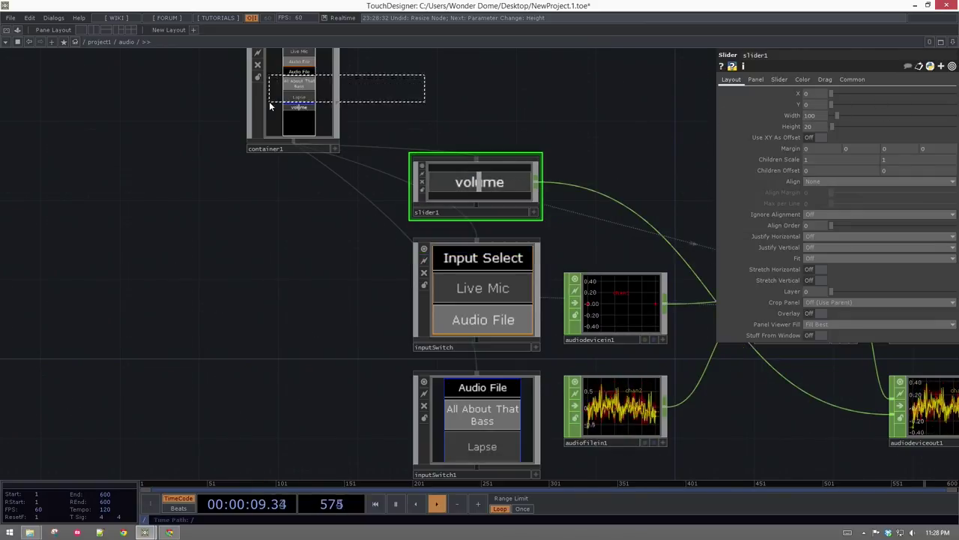
{"action": "left_click", "coordinate": [330, 75]}
{"action": "left_click", "coordinate": [537, 192]}
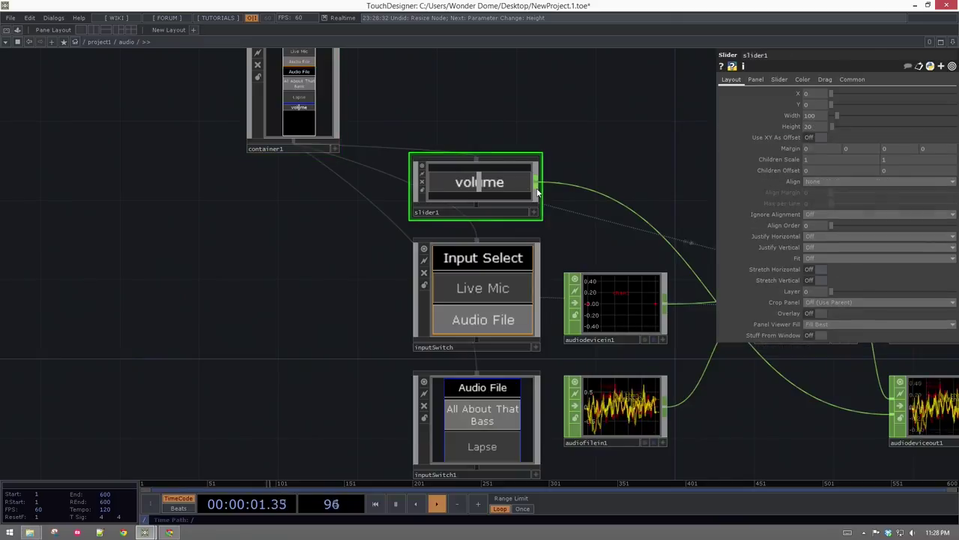
- Set container1's height to 20
{"action": "right_click_drag", "start_coordinate": [433, 67], "coordinate": [276, 110]}
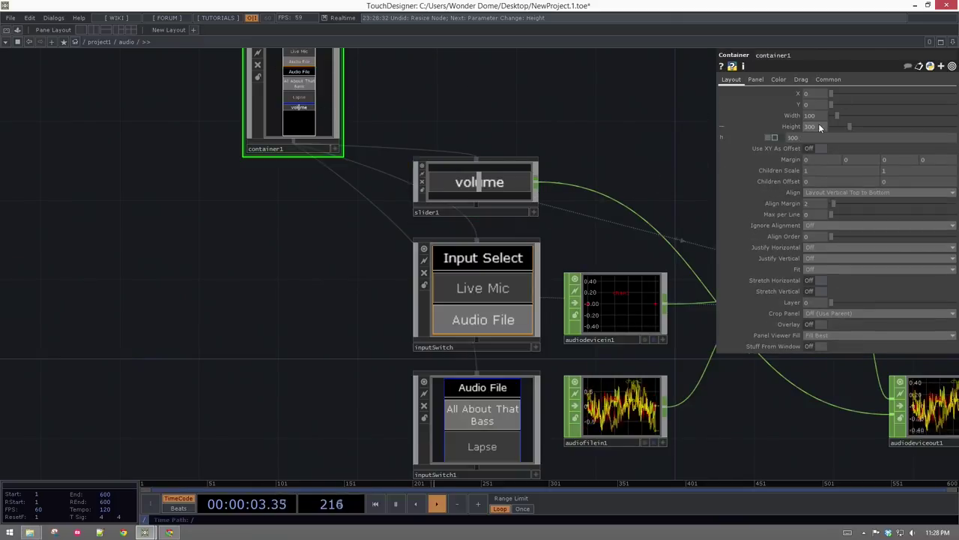
{"action": "type", "text": "20"}
{"action": "key", "text": "Return"}
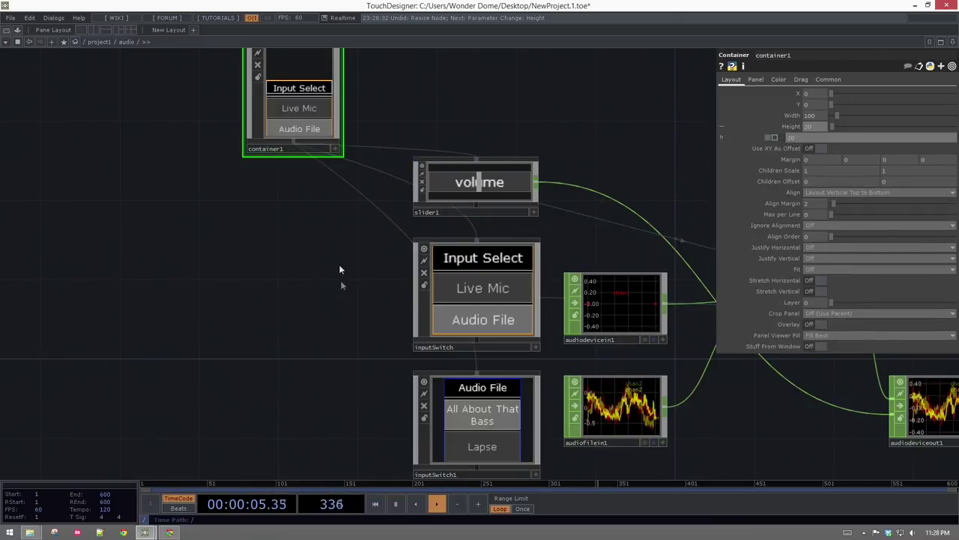
- Check inputSwitch's height and set container1's height to 89
{"action": "right_click_drag", "start_coordinate": [379, 261], "coordinate": [465, 318]}
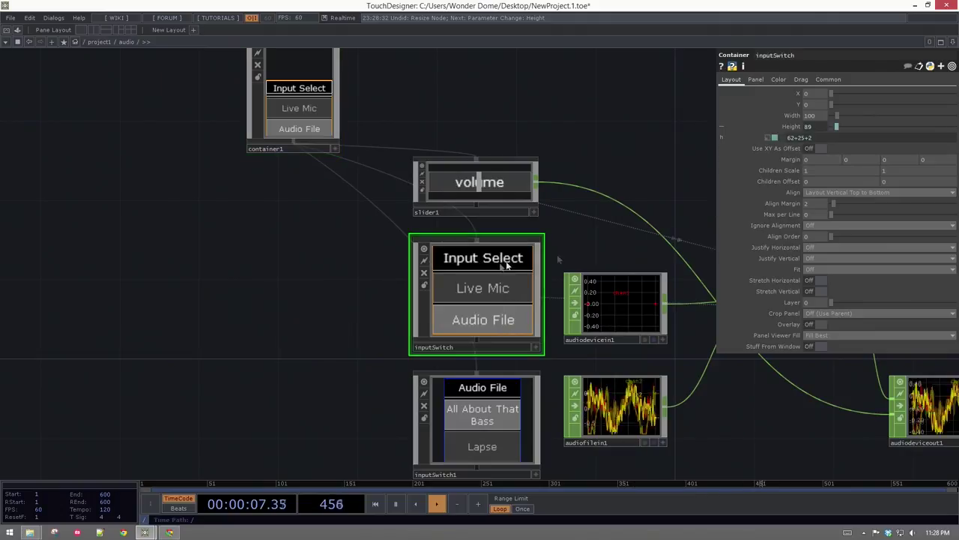
{"action": "right_click_drag", "start_coordinate": [356, 87], "coordinate": [300, 97]}
{"action": "left_click", "coordinate": [818, 139]}
{"action": "type", "text": "89"}
{"action": "key", "text": "BackSpace"}
{"action": "type", "text": "9"}
{"action": "key", "text": "Return"}
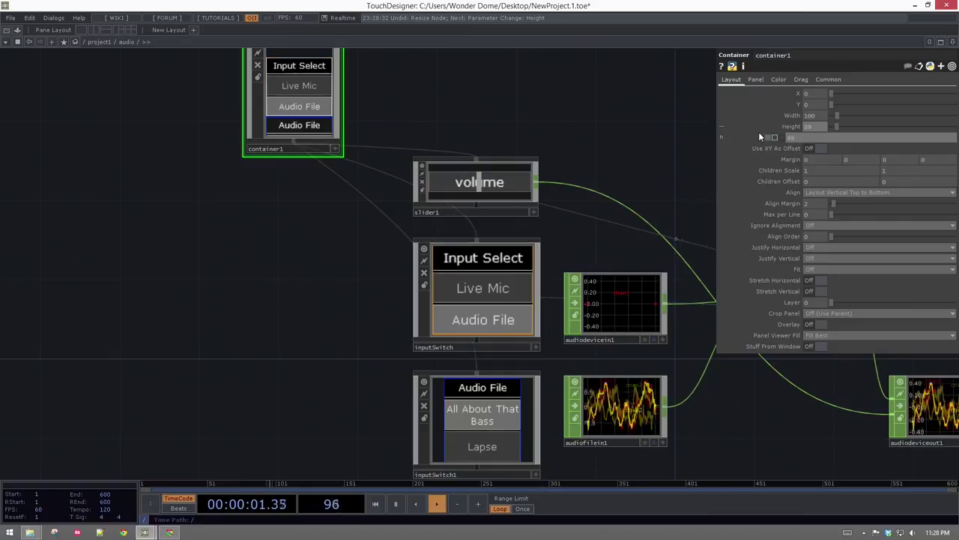
- Check inputSwitch1's height and set container1's Height expression to 20 + 89 + 109
{"action": "left_click", "coordinate": [472, 464]}
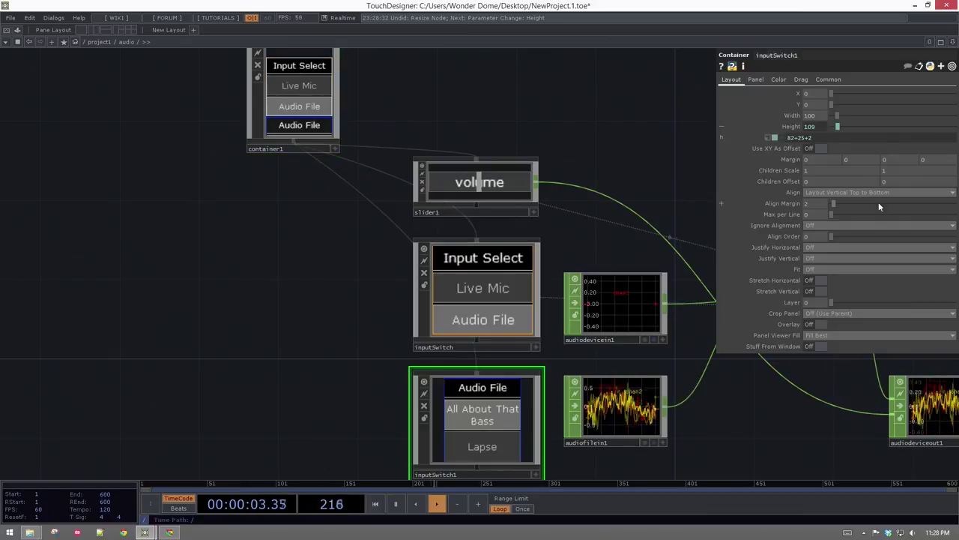
{"action": "right_click_drag", "start_coordinate": [445, 91], "coordinate": [261, 120]}
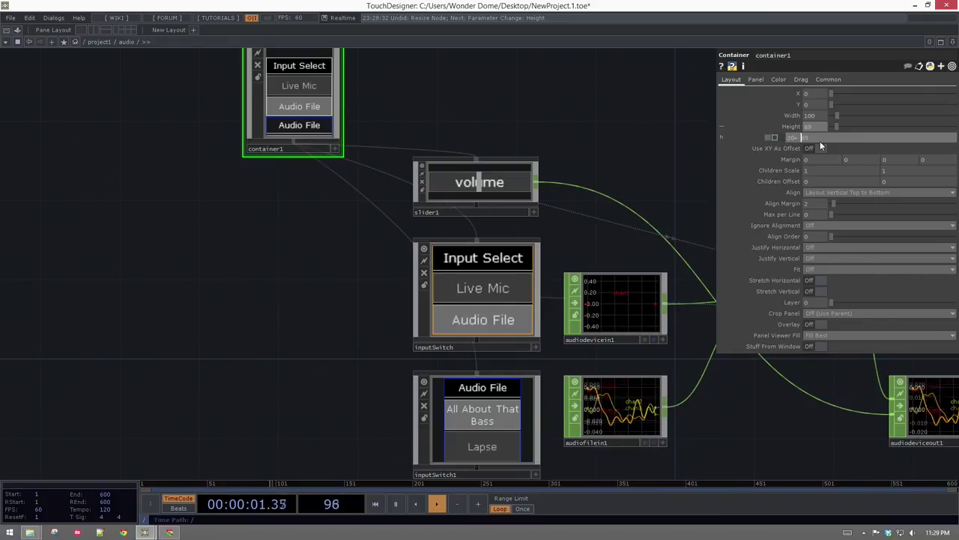
{"action": "type", "text": "9"}
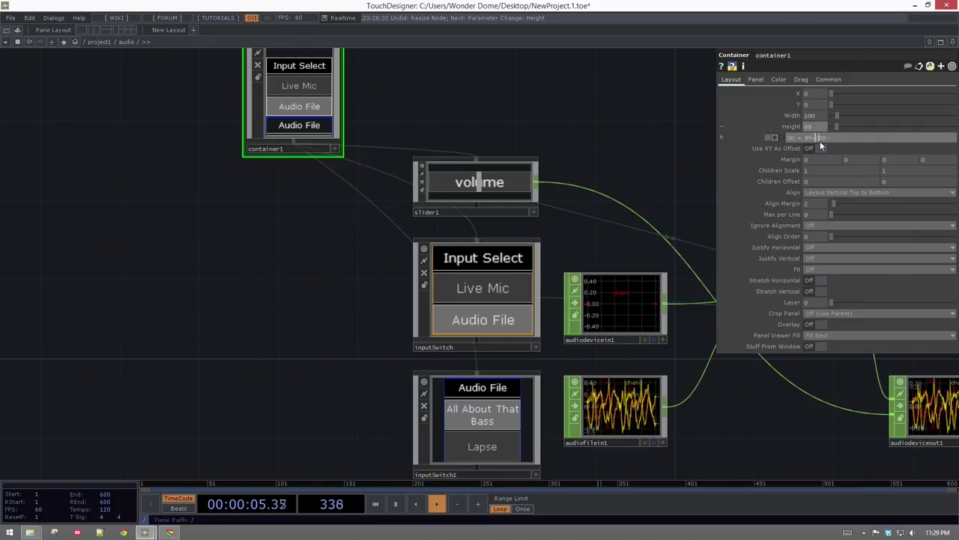
{"action": "key", "text": "Return"}
{"action": "scroll", "coordinate": [314, 283], "scroll_direction": "down", "scroll_amount": 2}
{"action": "scroll", "coordinate": [328, 120], "scroll_direction": "up", "scroll_amount": 5}
{"action": "scroll", "coordinate": [412, 210], "scroll_direction": "down", "scroll_amount": 6}
{"action": "left_click_drag", "start_coordinate": [496, 173], "coordinate": [472, 149]}
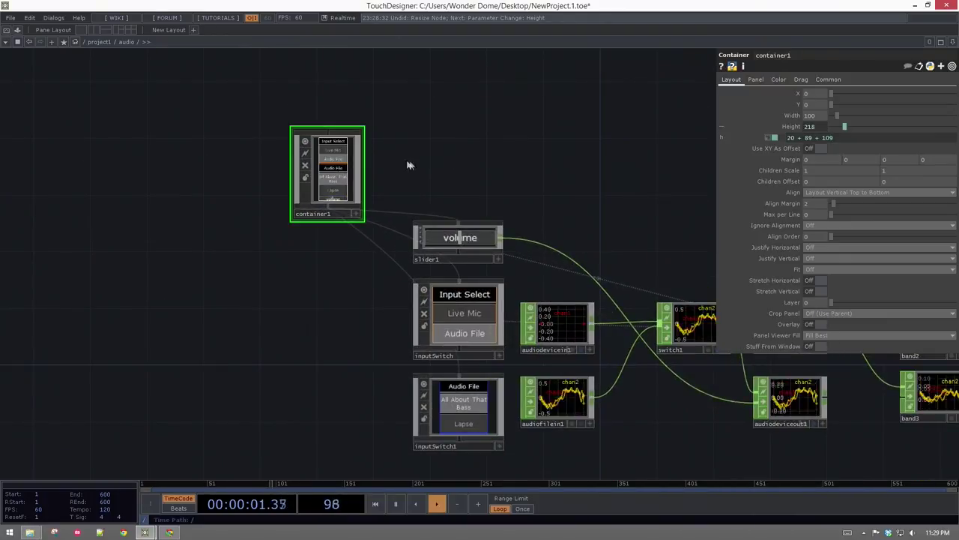
- Extend container1's Height expression with +4 to account for the gaps between the controls
{"action": "left_click", "coordinate": [861, 137]}
{"action": "type", "text": "+4"}
{"action": "middle_click_drag", "start_coordinate": [345, 189], "coordinate": [386, 238]}
{"action": "left_click_drag", "start_coordinate": [503, 181], "coordinate": [469, 246]}
- Go up to project1, lower the audio panel's volume slightly, and set the audio container's Align to Layout Vertical Top to Bottom
{"action": "scroll", "coordinate": [458, 254], "scroll_direction": "down", "scroll_amount": 10}
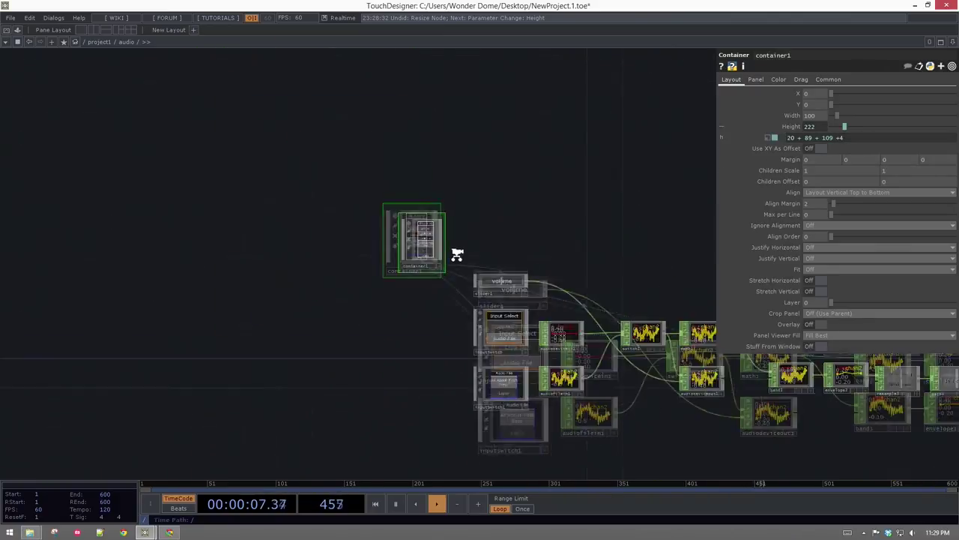
{"action": "scroll", "coordinate": [296, 315], "scroll_direction": "up", "scroll_amount": 2}
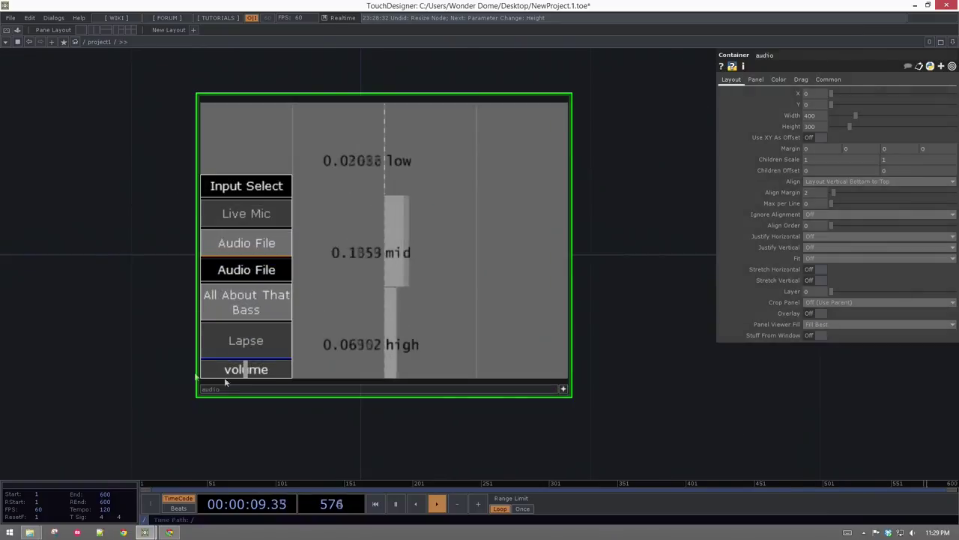
{"action": "mouse_move", "coordinate": [249, 369]}
{"action": "left_mouse_down"}
{"action": "mouse_move", "coordinate": [217, 369]}
{"action": "mouse_move", "coordinate": [240, 373]}
{"action": "left_mouse_up"}
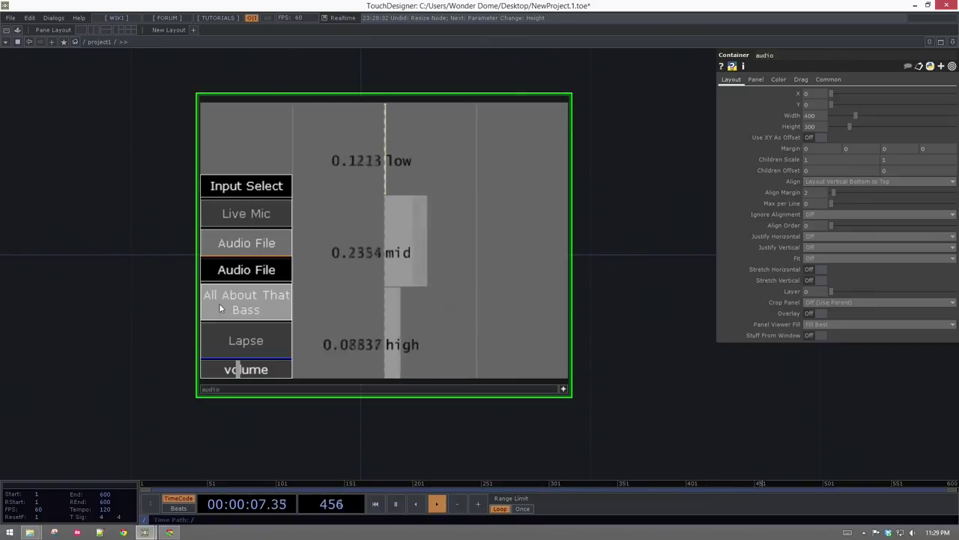
{"action": "left_click_drag", "start_coordinate": [139, 262], "coordinate": [124, 263]}
{"action": "left_click_drag", "start_coordinate": [160, 259], "coordinate": [131, 262]}
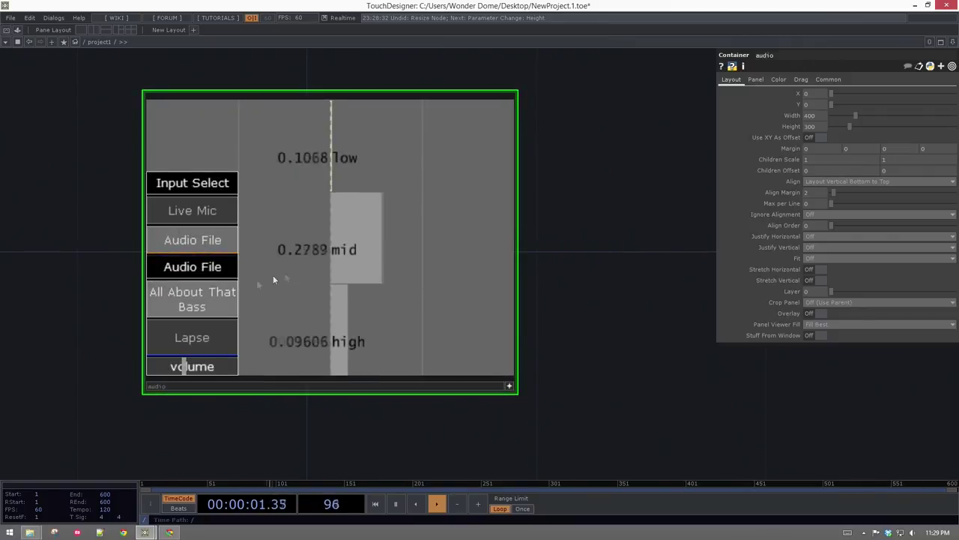
{"action": "left_click", "coordinate": [843, 183]}
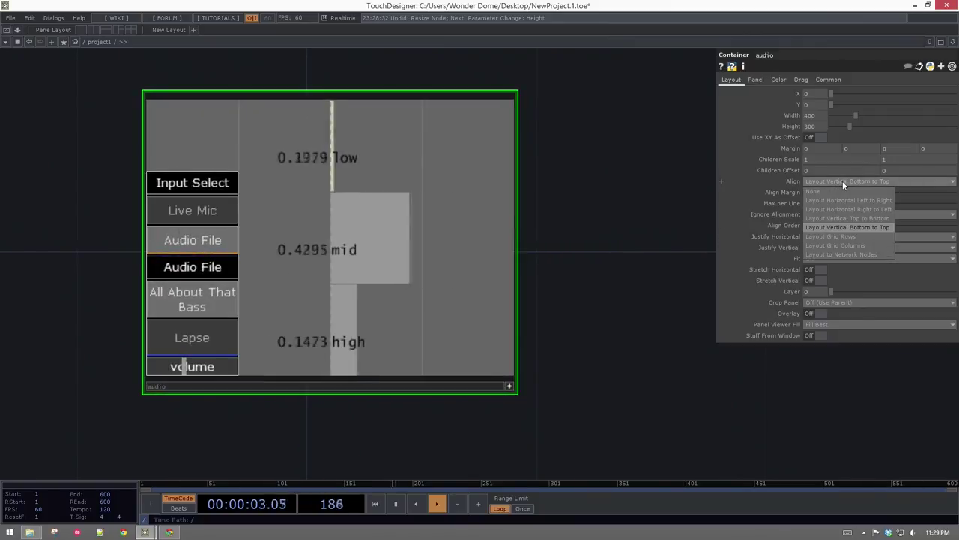
{"action": "left_click", "coordinate": [856, 218]}
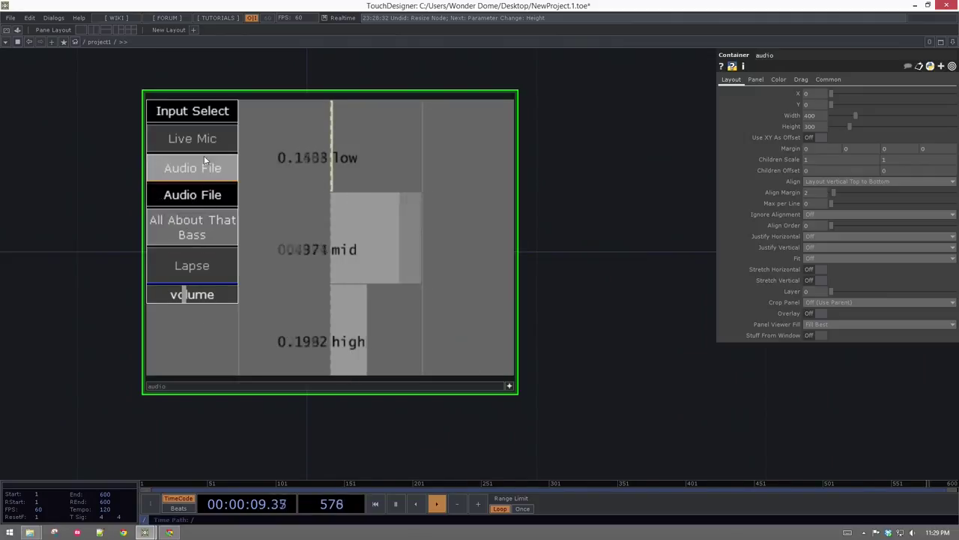
- Enter the audio component and replace container1's Height expression with 300
{"action": "scroll", "coordinate": [259, 259], "scroll_direction": "up", "scroll_amount": 5}
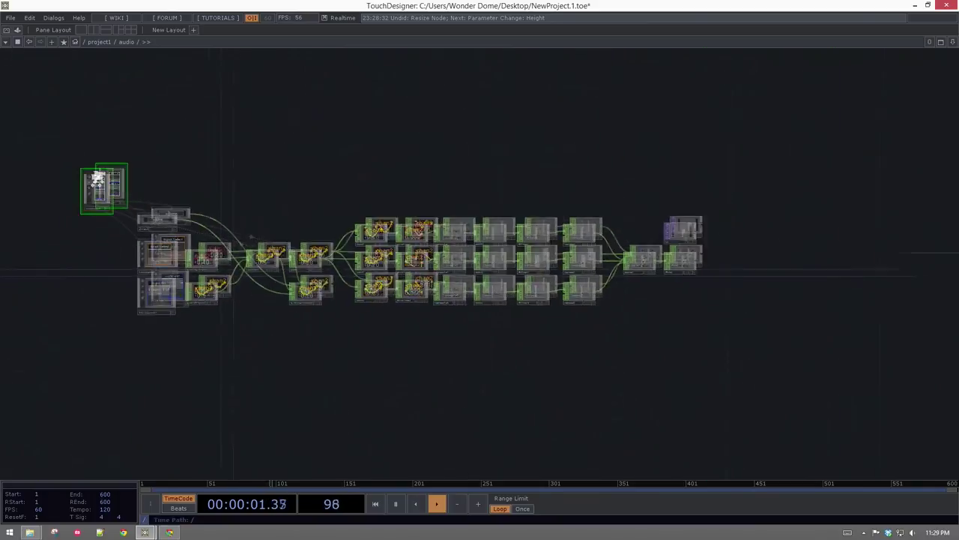
{"action": "scroll", "coordinate": [172, 205], "scroll_direction": "up", "scroll_amount": 4}
{"action": "right_click_drag", "start_coordinate": [118, 159], "coordinate": [228, 327]}
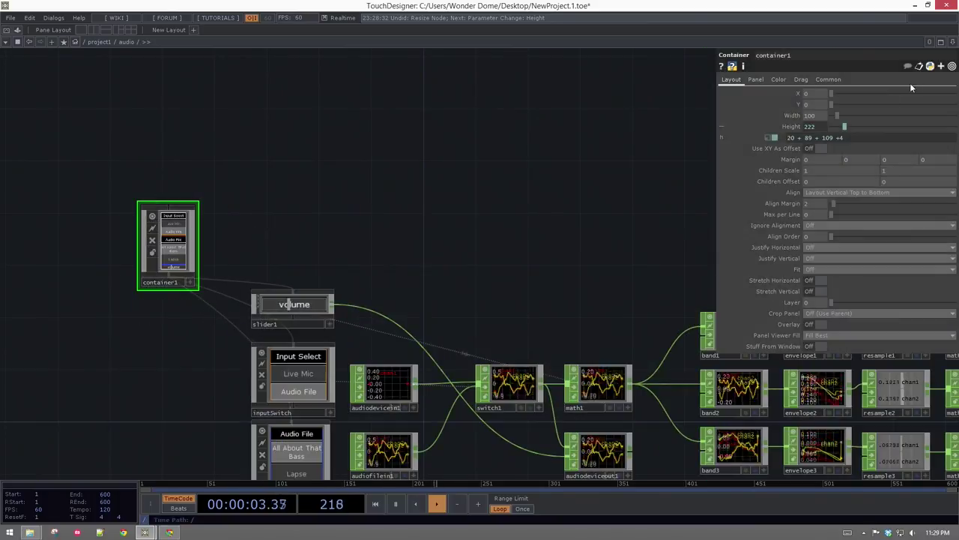
{"action": "left_click", "coordinate": [880, 139]}
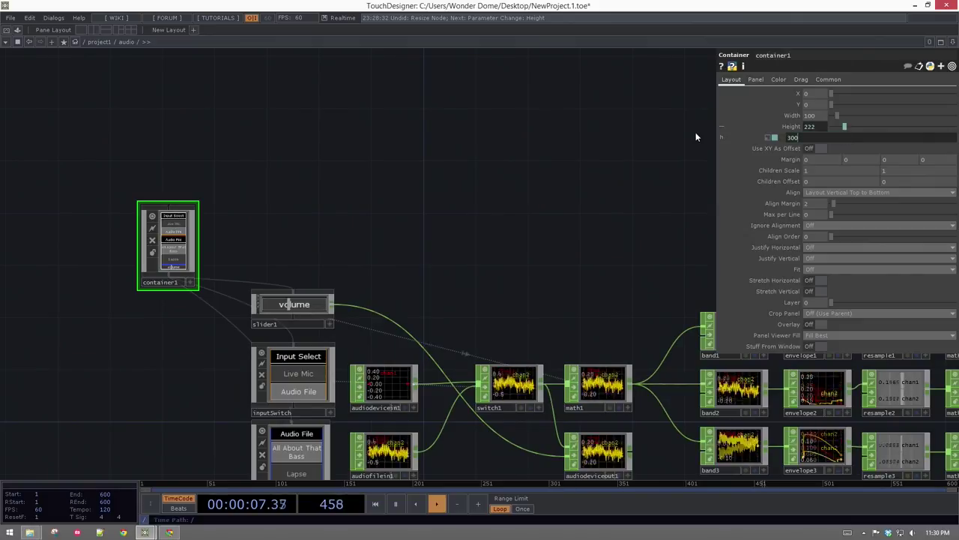
{"action": "type", "text": "300"}
{"action": "key", "text": "Return"}
- Return to project1 and toggle the audio component's active viewer, leaving it off
{"action": "scroll", "coordinate": [206, 242], "scroll_direction": "up", "scroll_amount": 3}
{"action": "scroll", "coordinate": [183, 333], "scroll_direction": "down", "scroll_amount": 5}
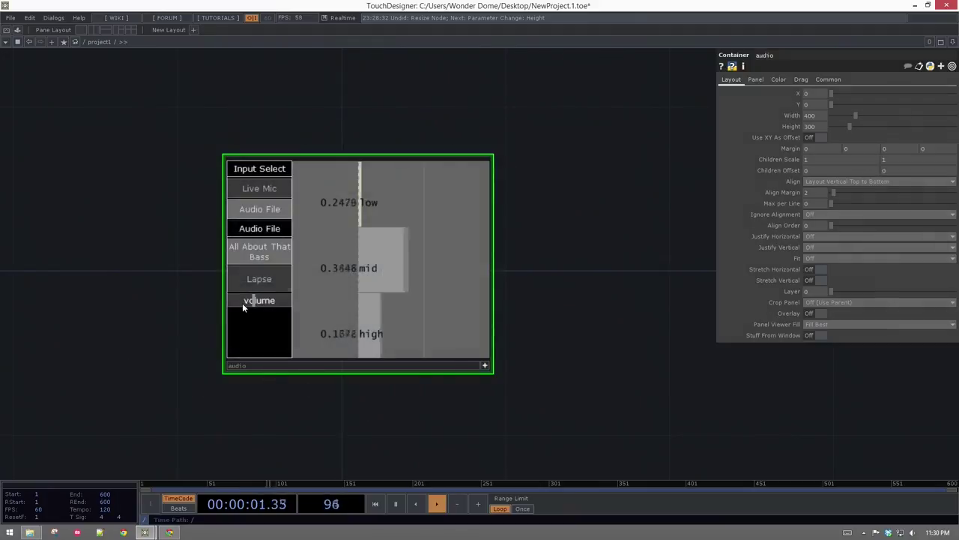
{"action": "scroll", "coordinate": [242, 303], "scroll_direction": "up", "scroll_amount": 2}
{"action": "scroll", "coordinate": [169, 328], "scroll_direction": "down", "scroll_amount": 2}
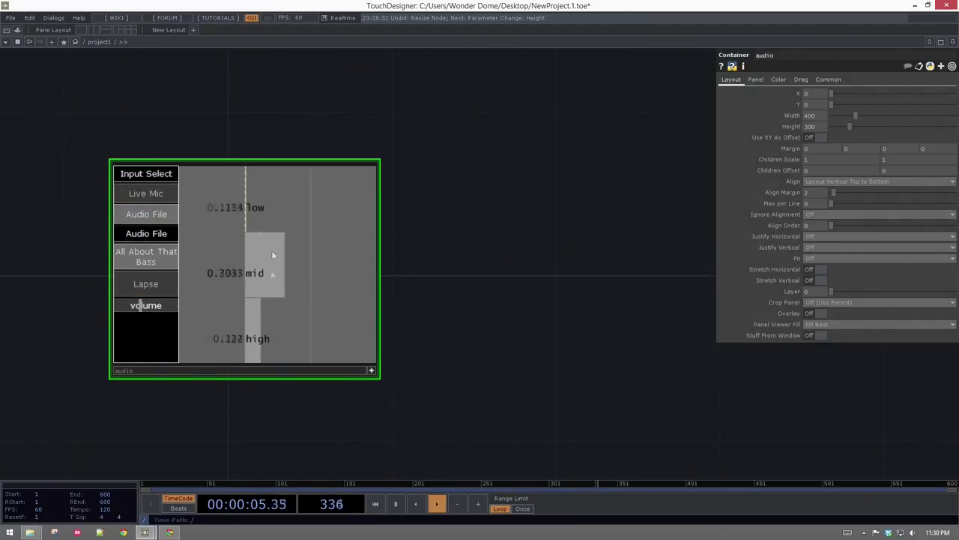
{"action": "left_click", "coordinate": [371, 371]}
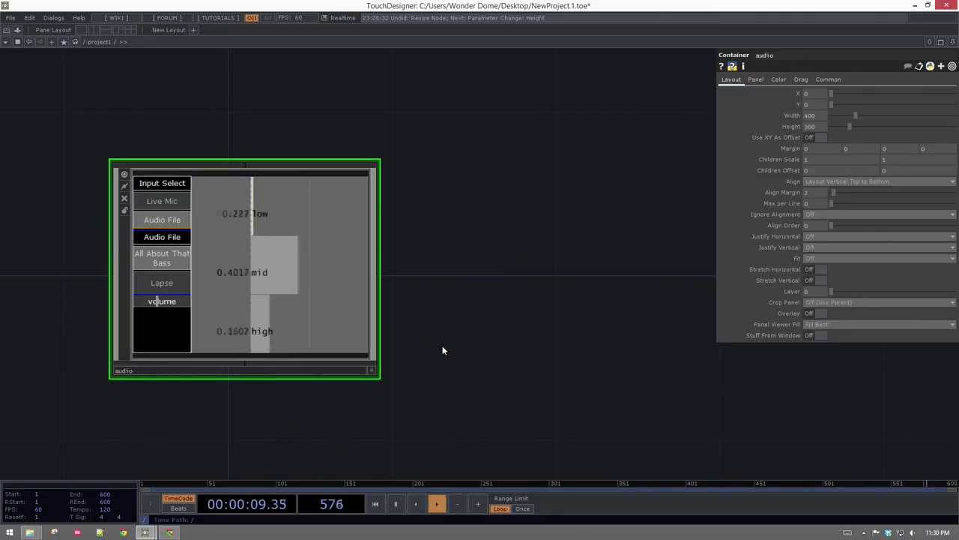
{"action": "left_click_drag", "start_coordinate": [257, 259], "coordinate": [295, 239]}
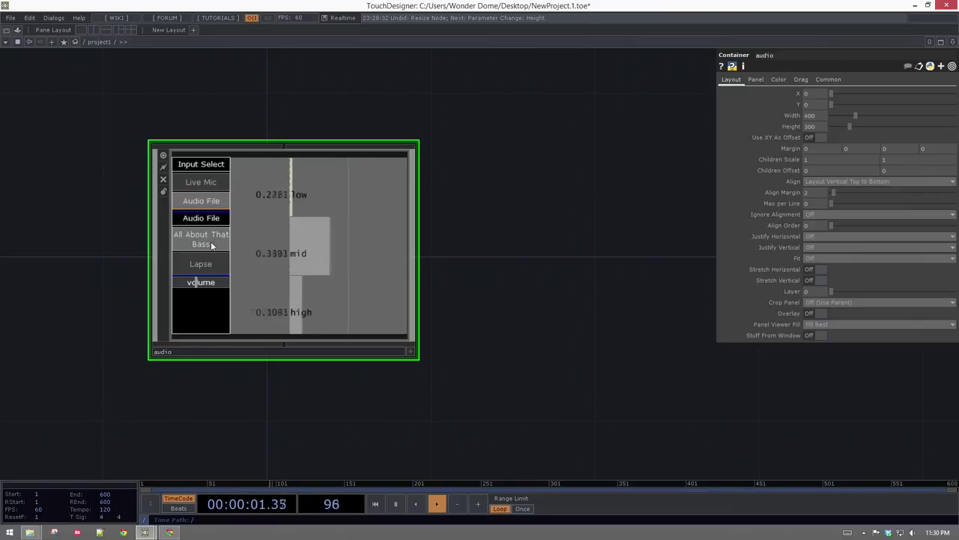
{"action": "left_click", "coordinate": [411, 351]}
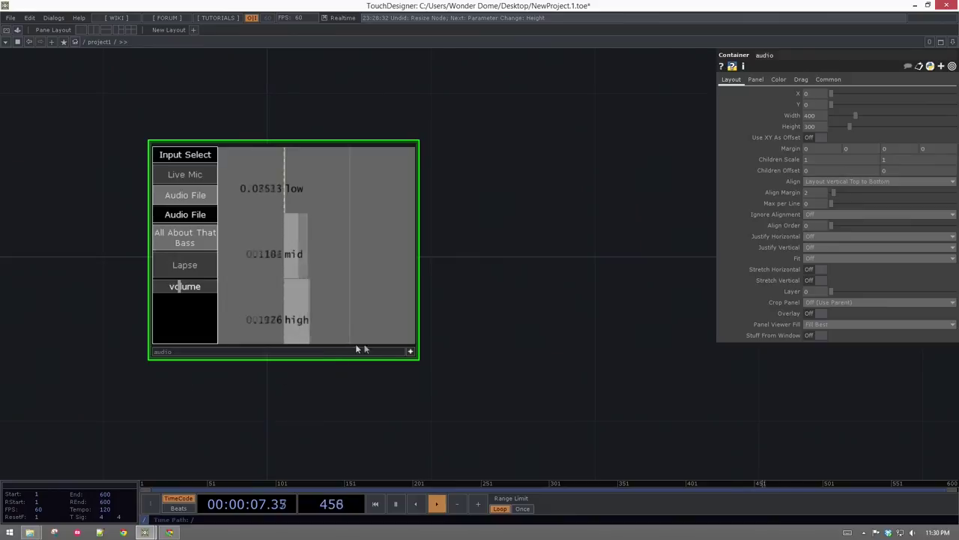
{"action": "left_click", "coordinate": [411, 352]}
{"action": "left_click_drag", "start_coordinate": [342, 409], "coordinate": [418, 435]}
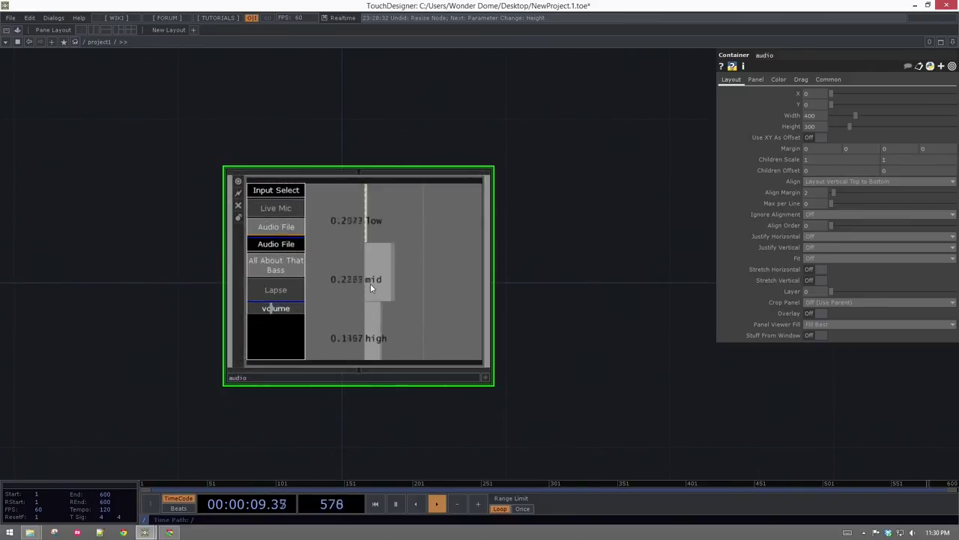
- Enter the audio component and examine its network around the volume slider and input switches, selecting inputSwitch
{"action": "scroll", "coordinate": [352, 296], "scroll_direction": "up", "scroll_amount": 5}
{"action": "key", "text": "p"}
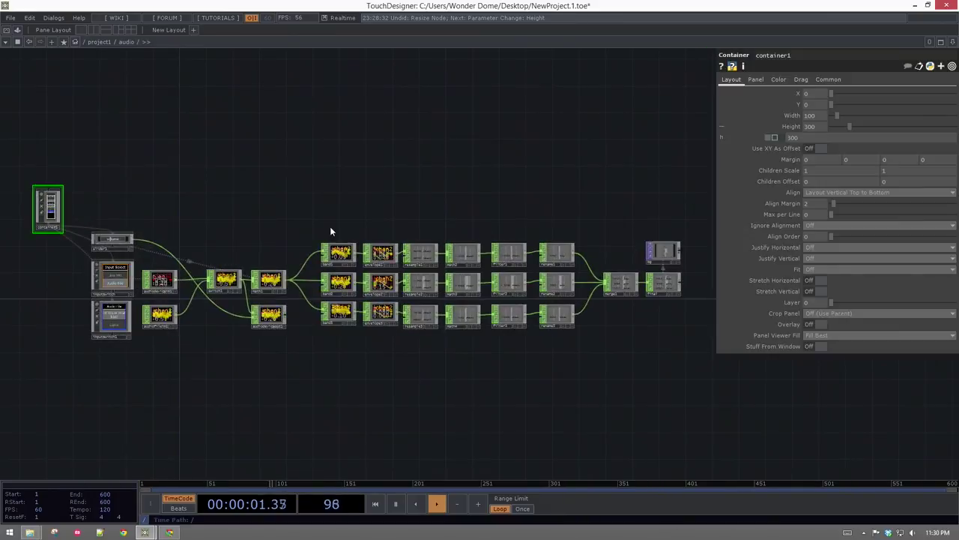
{"action": "left_click_drag", "start_coordinate": [262, 206], "coordinate": [383, 218]}
{"action": "scroll", "coordinate": [229, 297], "scroll_direction": "up", "scroll_amount": 1}
{"action": "scroll", "coordinate": [230, 300], "scroll_direction": "up", "scroll_amount": 2}
{"action": "left_click_drag", "start_coordinate": [238, 360], "coordinate": [239, 368]}
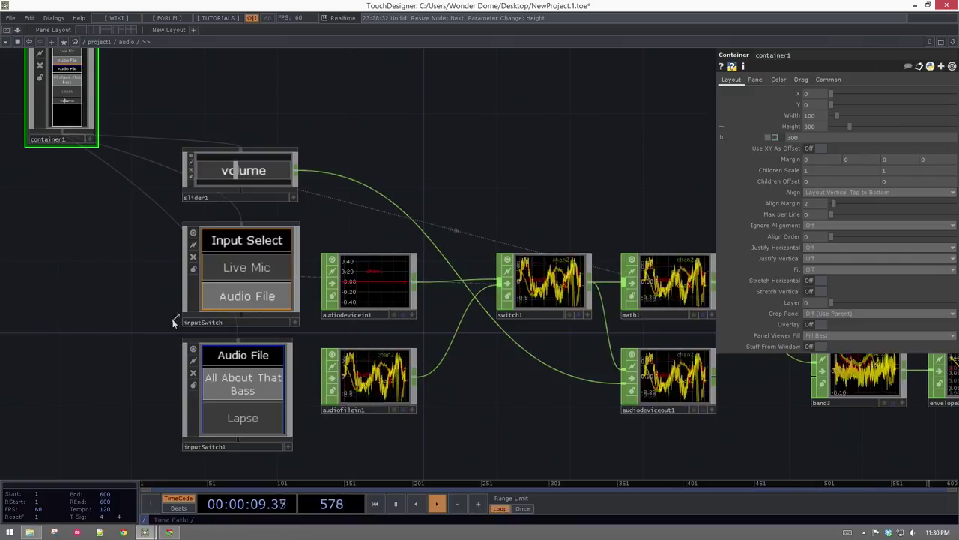
{"action": "left_click", "coordinate": [262, 402]}
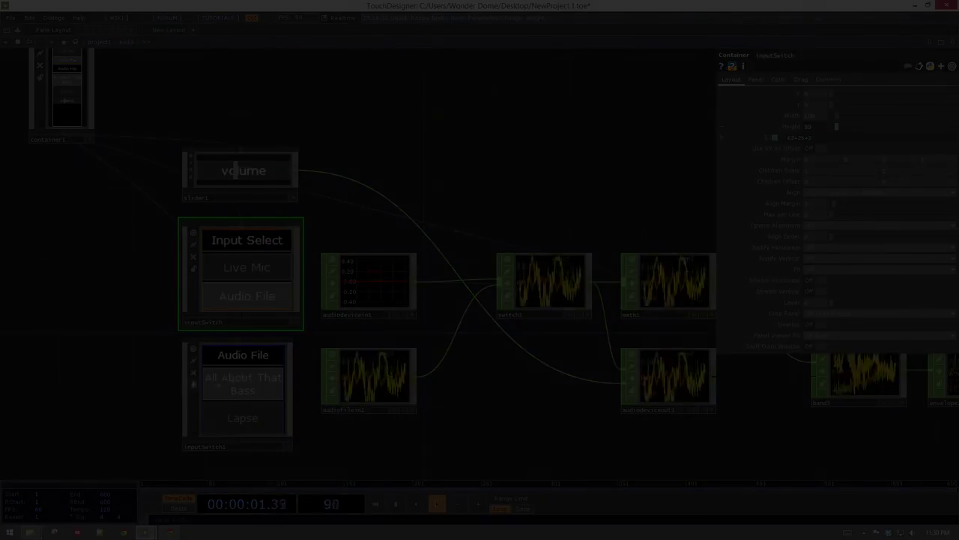